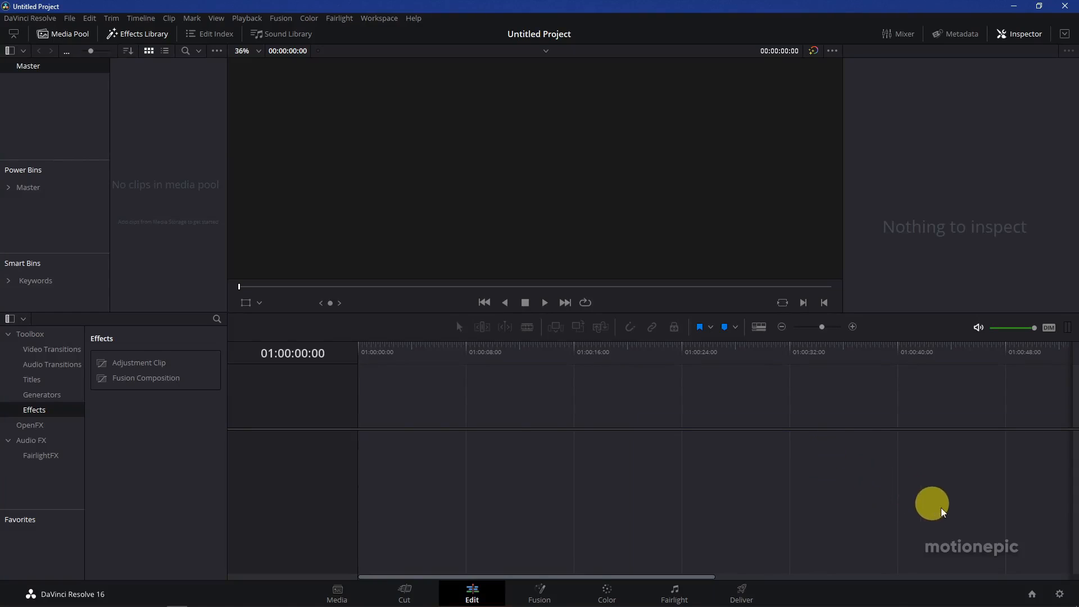
Step: Set the project's timeline frame rate to 30 frames per second and save the settings
{"action": "left_click", "coordinate": [1064, 598]}
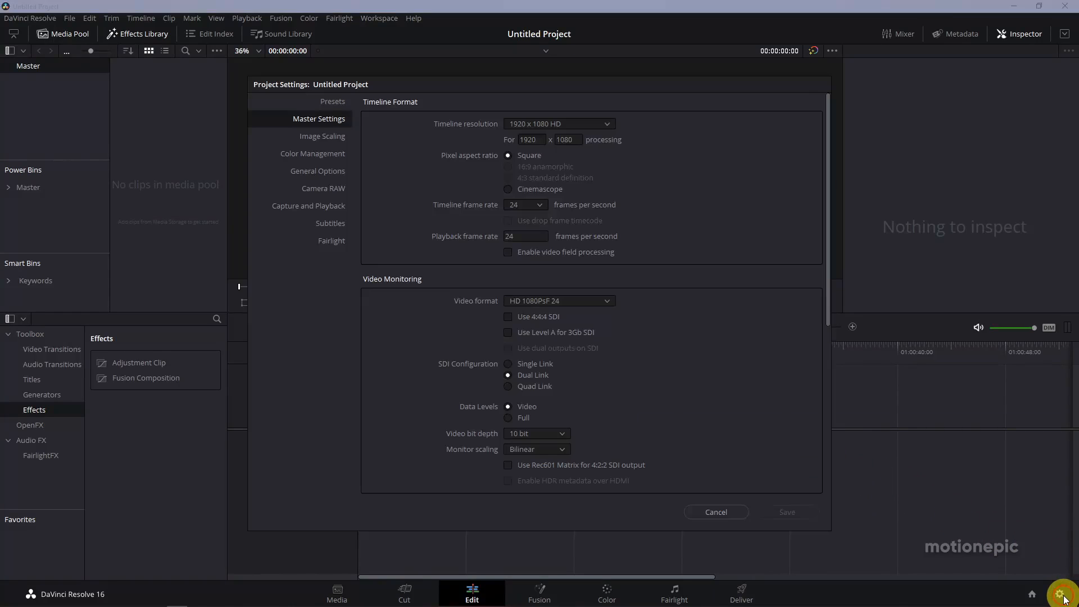
{"action": "left_click", "coordinate": [540, 207]}
{"action": "left_click", "coordinate": [525, 291]}
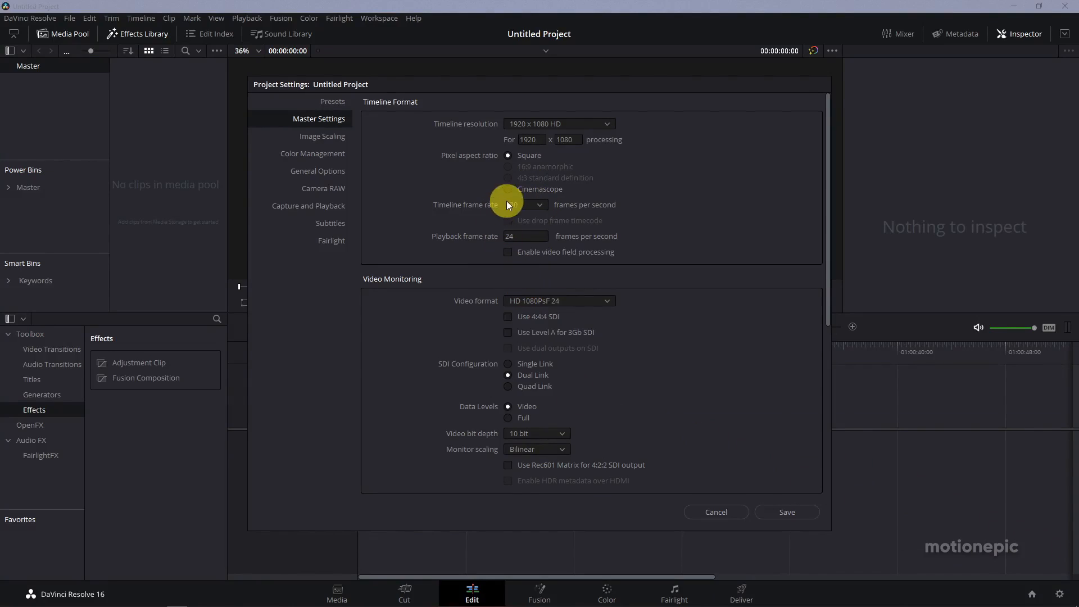
{"action": "left_click", "coordinate": [762, 509]}
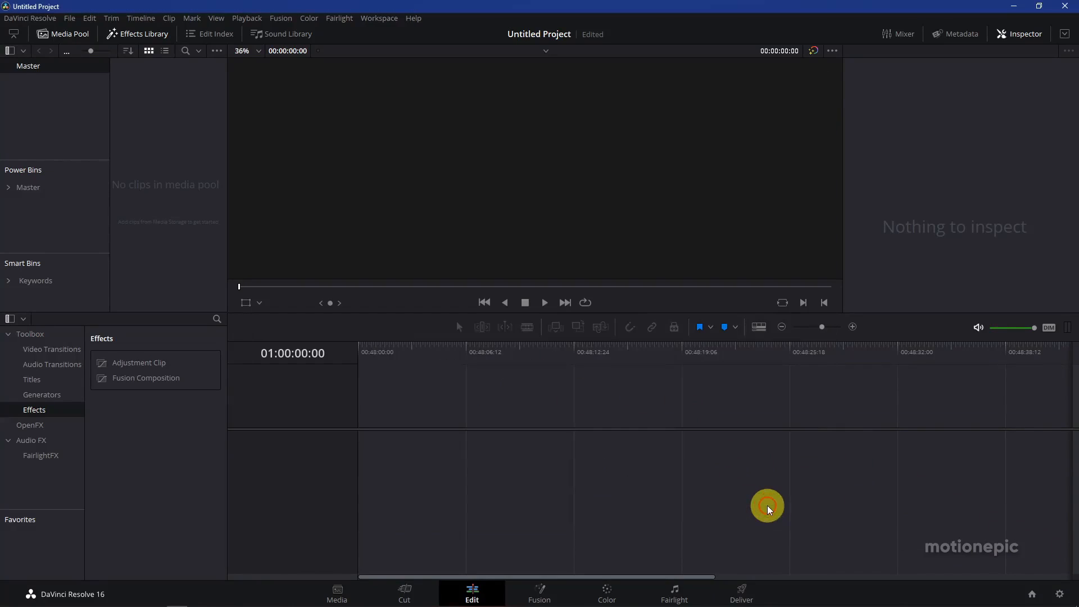
Step: Add a Fusion Composition at the start of the timeline and open it on the Fusion page
{"action": "left_click", "coordinate": [156, 382]}
{"action": "left_click_drag", "start_coordinate": [156, 382], "coordinate": [359, 433]}
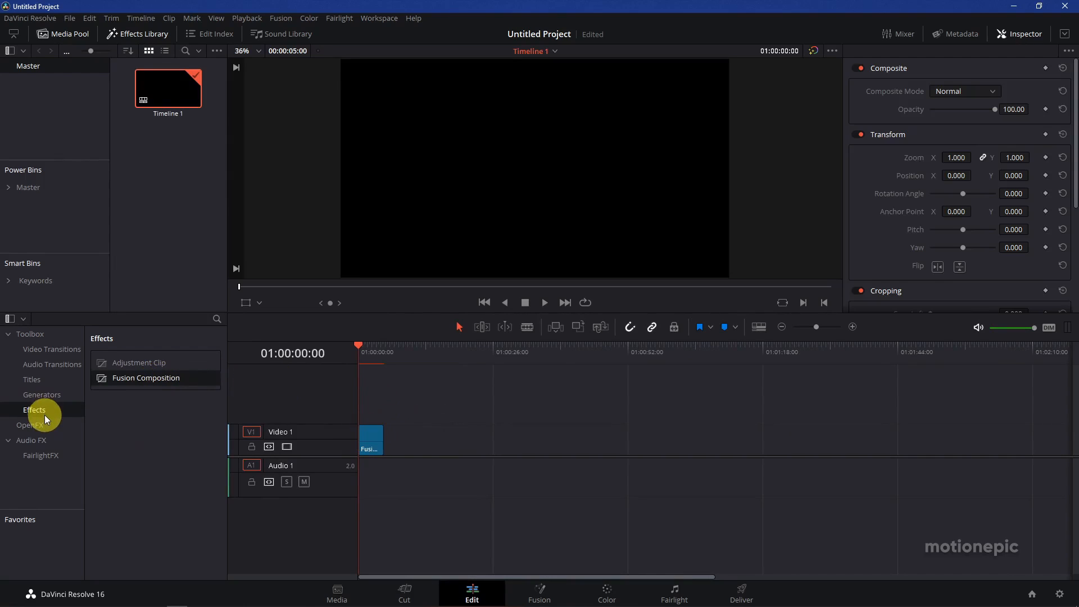
{"action": "left_click", "coordinate": [131, 386]}
{"action": "left_click", "coordinate": [543, 592]}
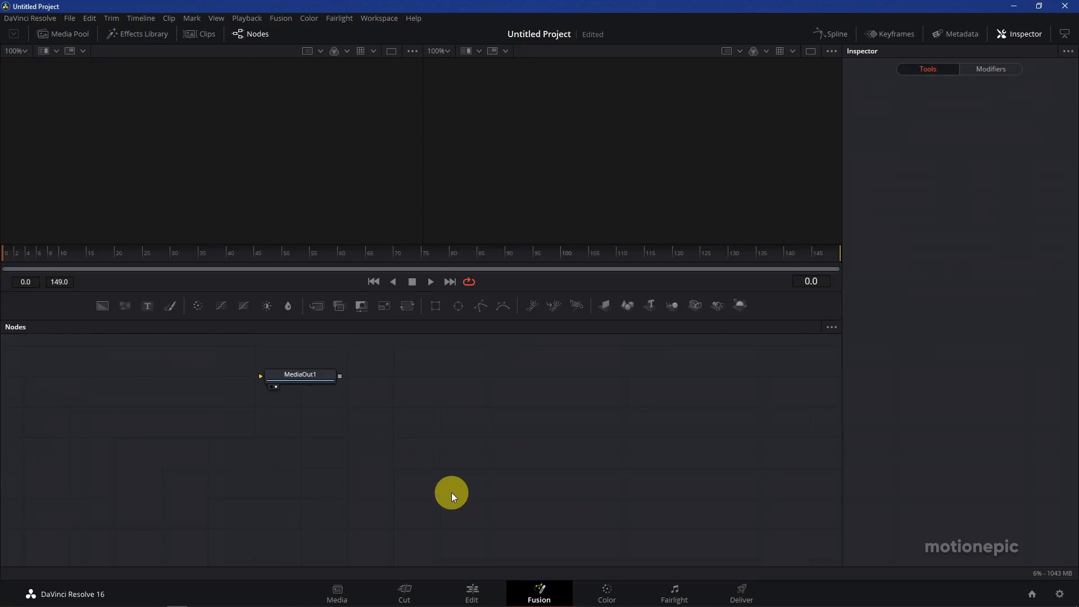
Step: Change the node graph's arrangement option and move the MediaOut1 node well away to make room for new nodes
{"action": "right_click", "coordinate": [341, 430]}
{"action": "mouse_move", "coordinate": [468, 283]}
{"action": "left_click", "coordinate": [510, 284]}
{"action": "left_click_drag", "start_coordinate": [306, 373], "coordinate": [700, 432]}
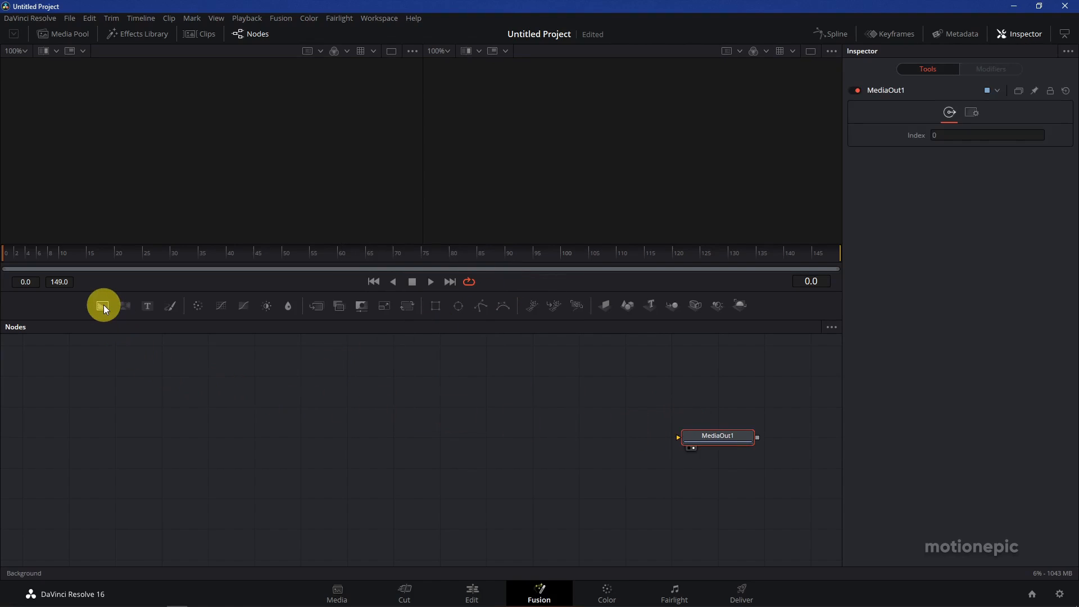
Step: Add a Background node to the empty area of the node graph, well before MediaOut1
{"action": "left_click_drag", "start_coordinate": [103, 304], "coordinate": [196, 393]}
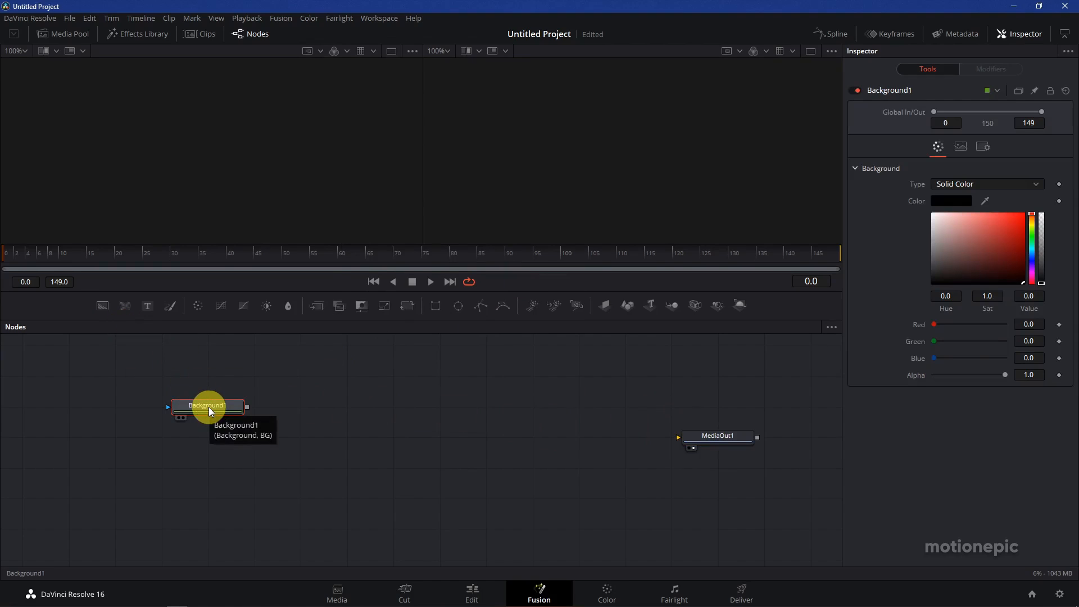
{"action": "right_click", "coordinate": [208, 407]}
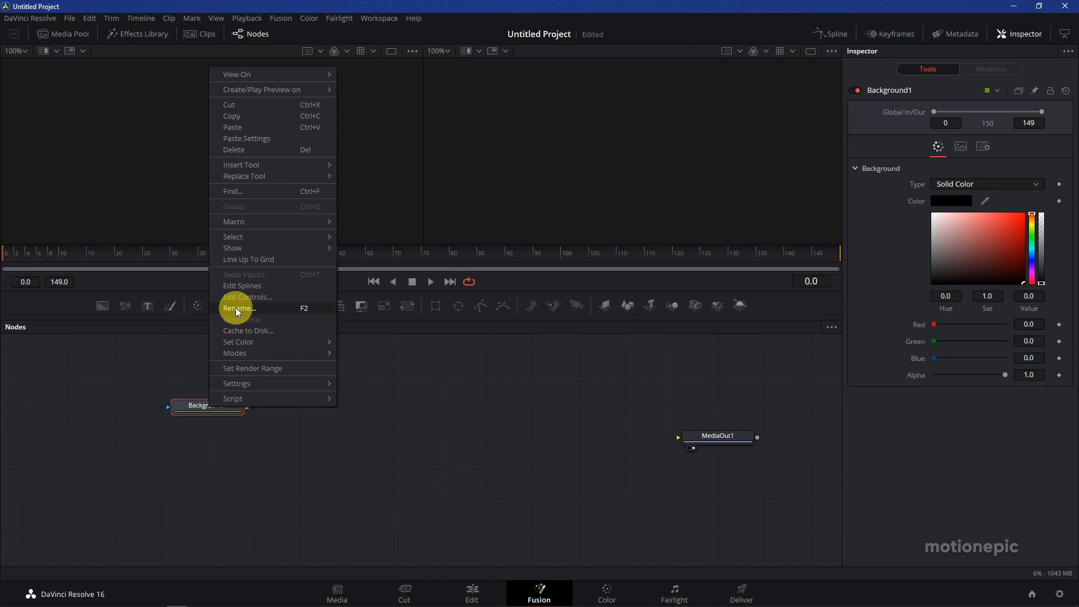
{"action": "left_click", "coordinate": [184, 349]}
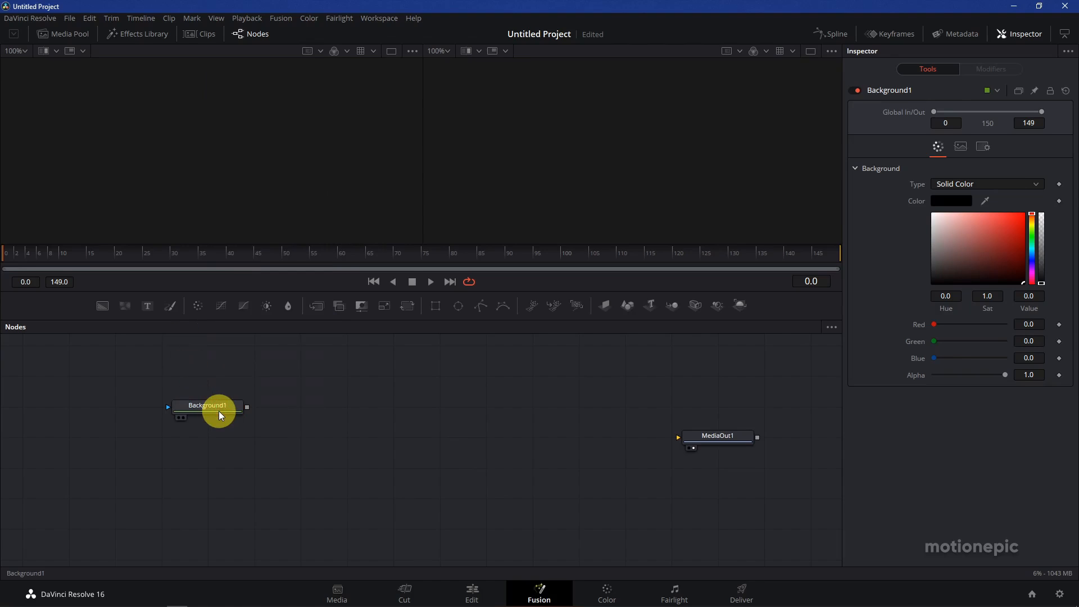
Step: Show Background1 in the first viewer and set its color to dark grey with red, green and blue at 0.118
{"action": "left_click_drag", "start_coordinate": [215, 410], "coordinate": [235, 139]}
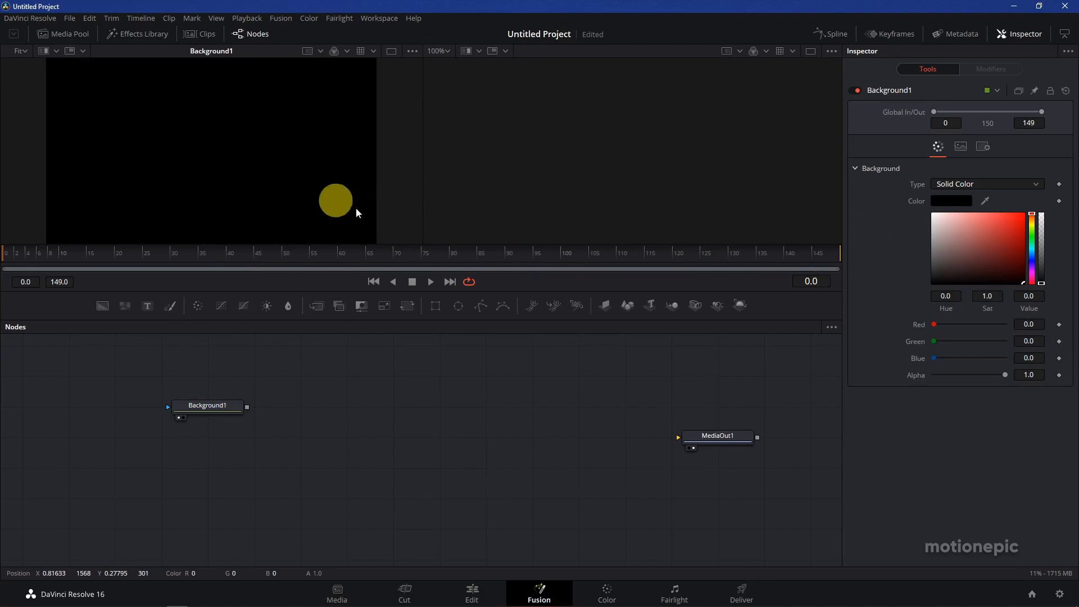
{"action": "left_click_drag", "start_coordinate": [958, 266], "coordinate": [897, 281]}
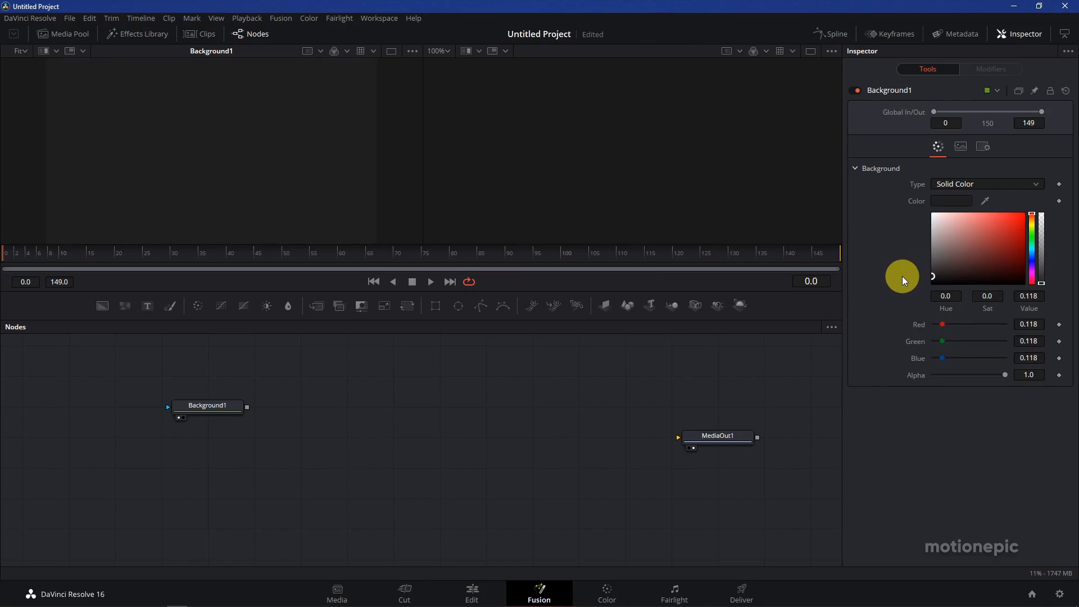
Step: Add a second Background node below the first, mask it with an Ellipse, and show it in the second viewer
{"action": "scroll", "coordinate": [231, 444], "scroll_direction": "down", "scroll_amount": 2}
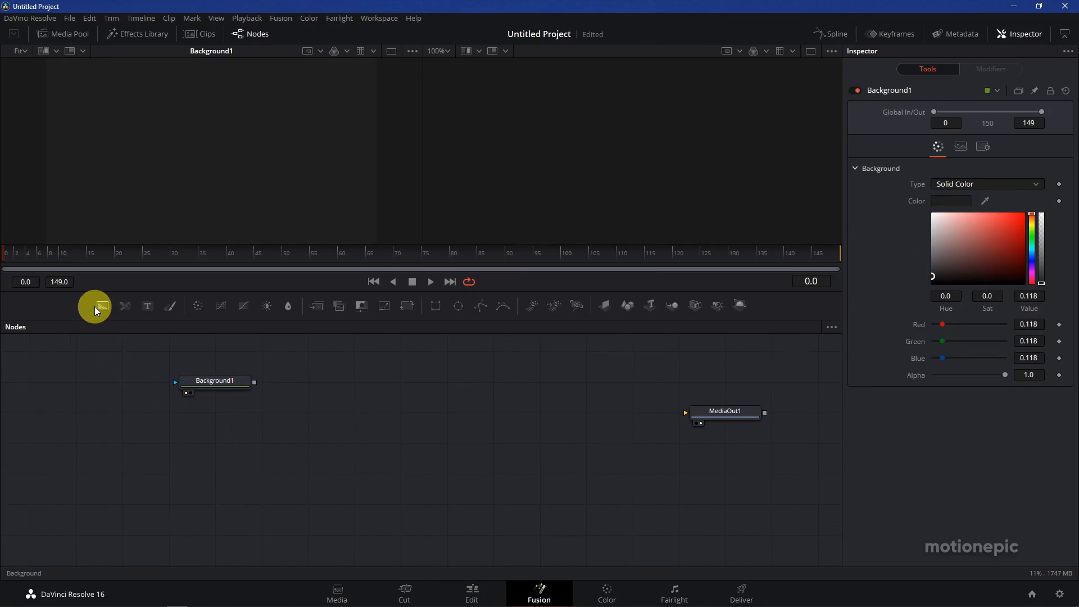
{"action": "left_click_drag", "start_coordinate": [99, 306], "coordinate": [224, 434]}
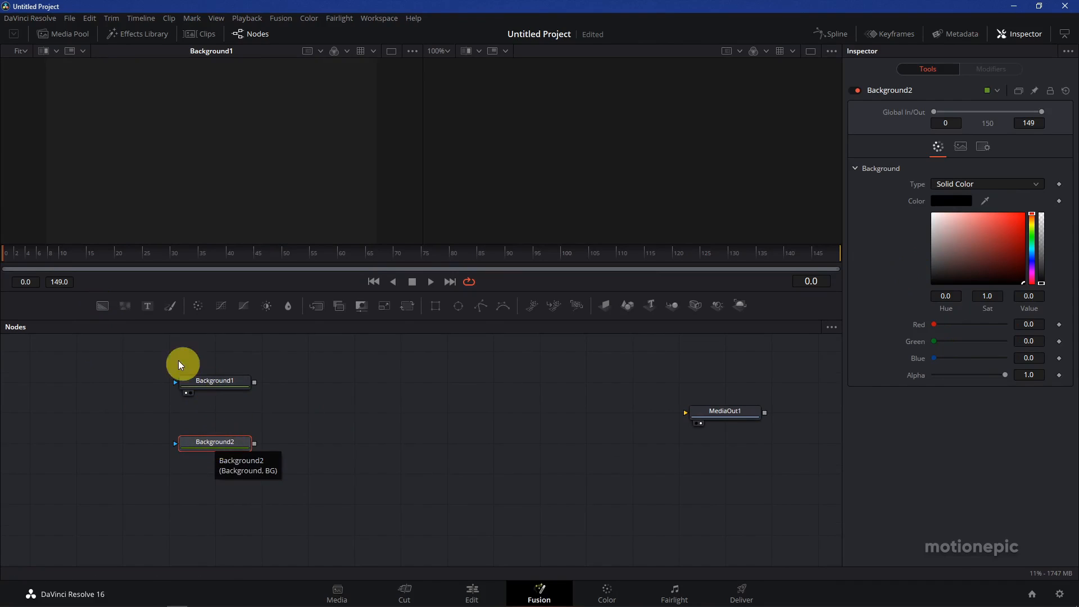
{"action": "left_click", "coordinate": [458, 306]}
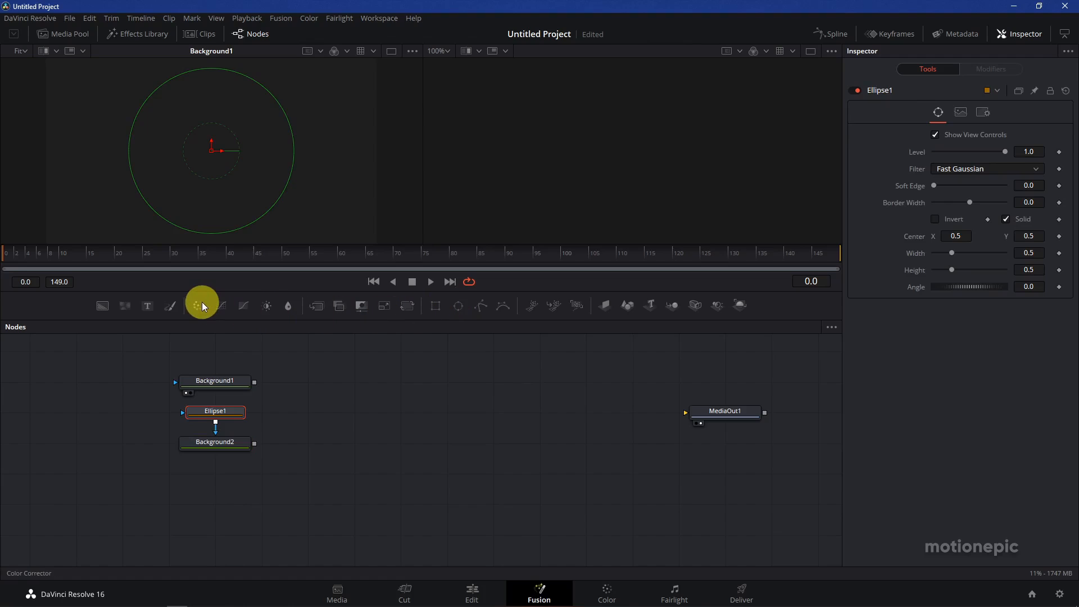
{"action": "left_click_drag", "start_coordinate": [214, 432], "coordinate": [593, 167]}
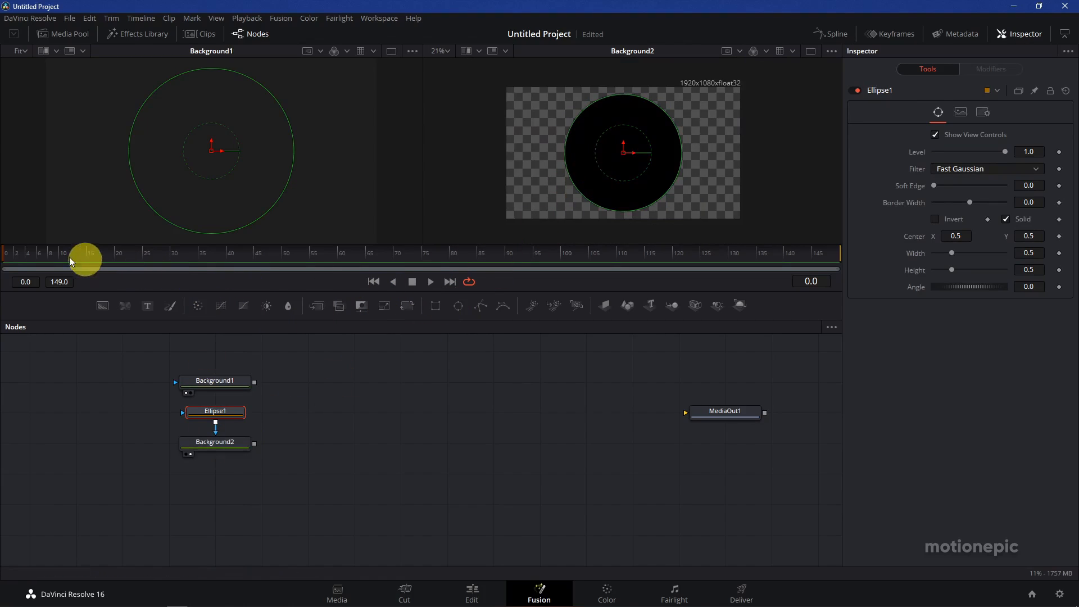
Step: With the playhead at frame 0, link Ellipse1's Width to its Height using an expression
{"action": "left_click_drag", "start_coordinate": [41, 251], "coordinate": [5, 251]}
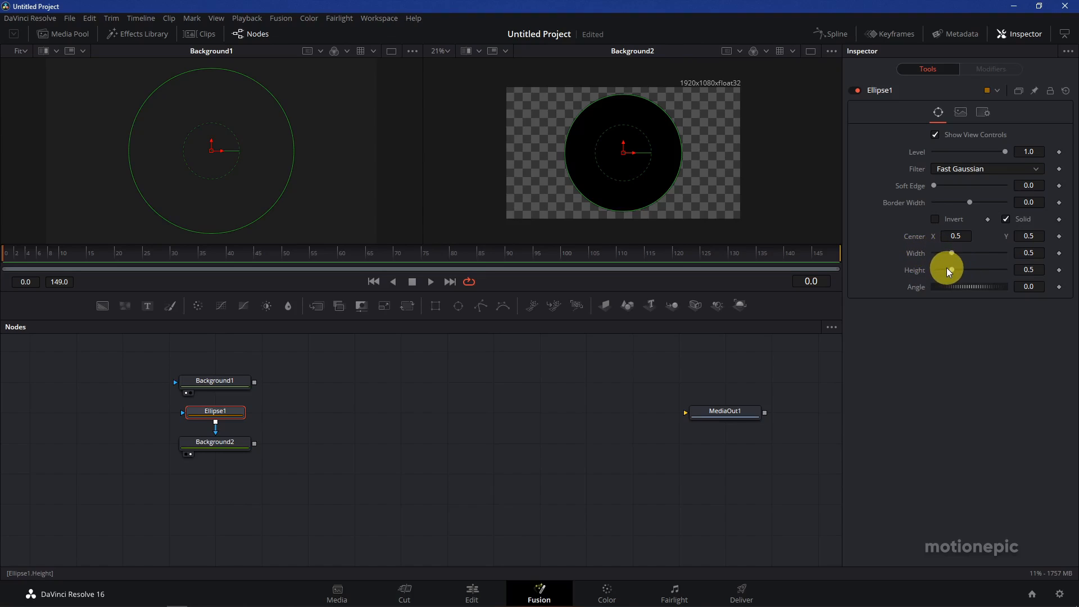
{"action": "right_click", "coordinate": [913, 256]}
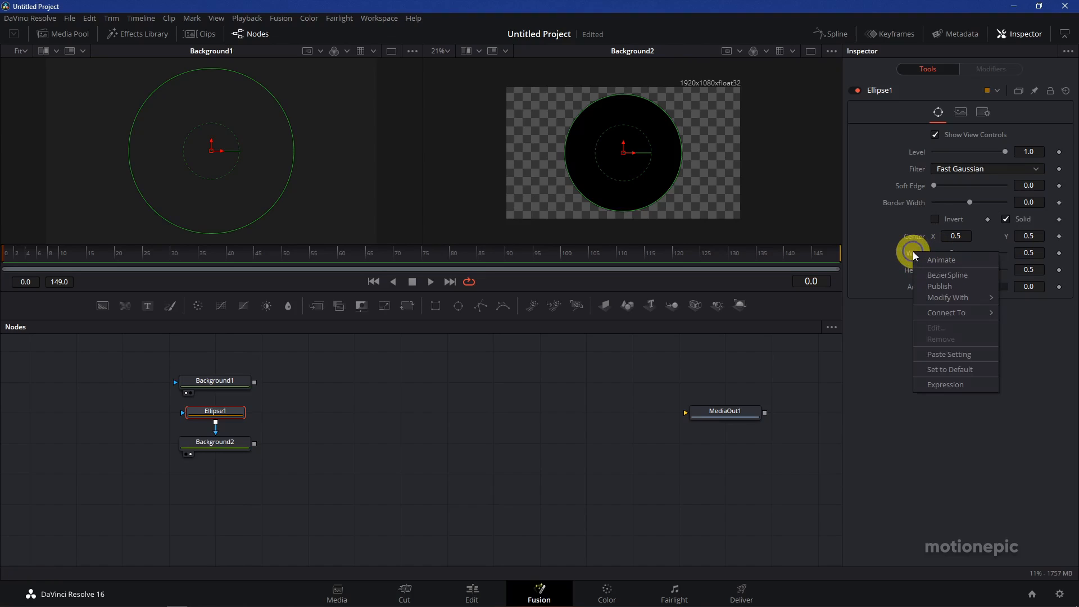
{"action": "left_click", "coordinate": [945, 386]}
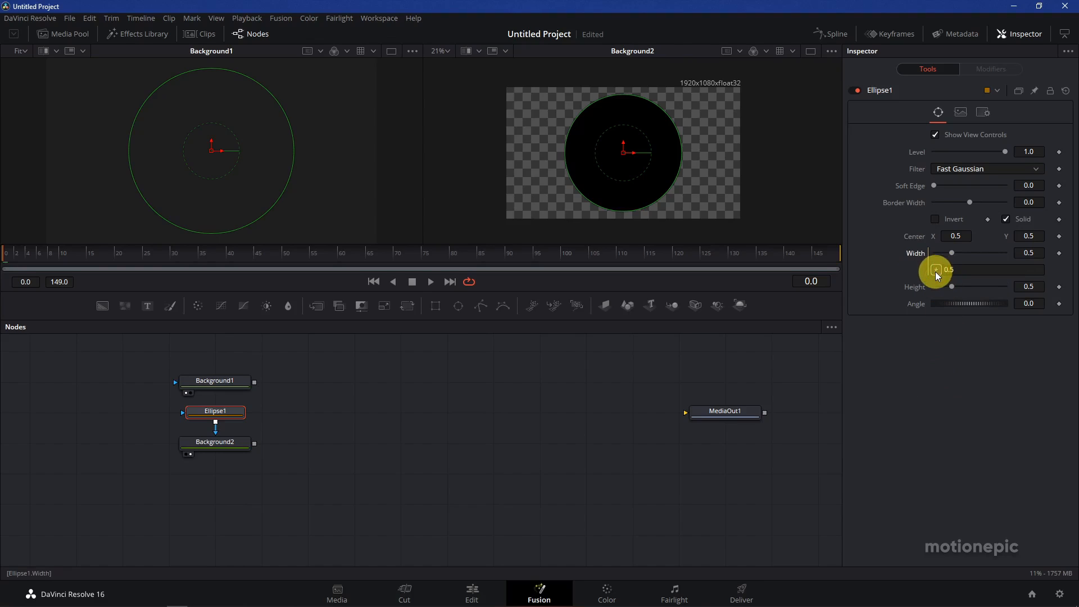
{"action": "left_click_drag", "start_coordinate": [936, 270], "coordinate": [977, 286]}
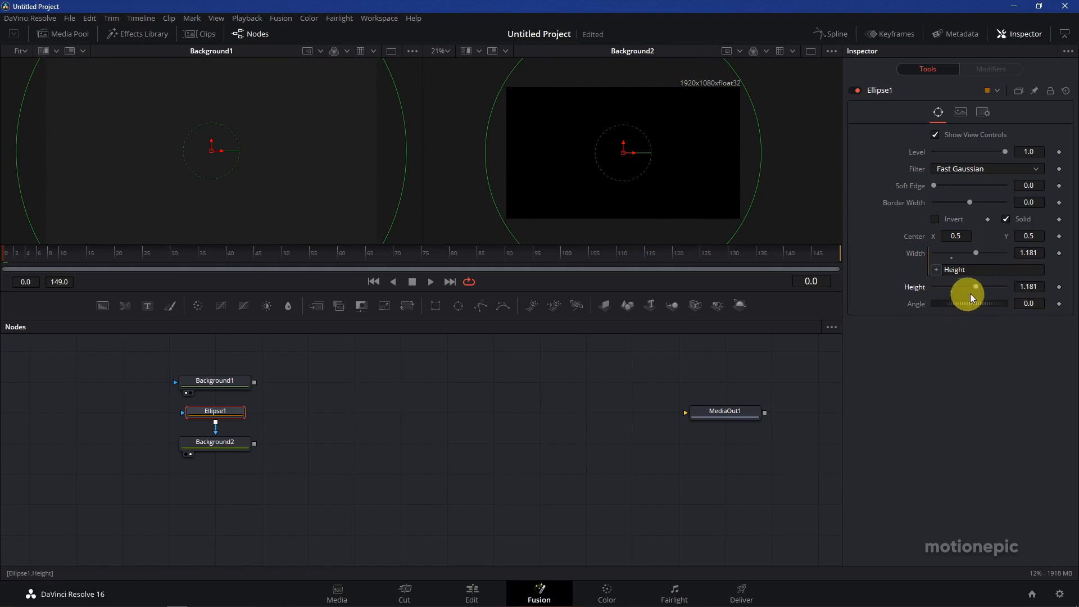
Step: Keyframe Ellipse1's Height at 1.181 on frame 0 and at 0.0 on frame 30
{"action": "left_click", "coordinate": [1060, 287]}
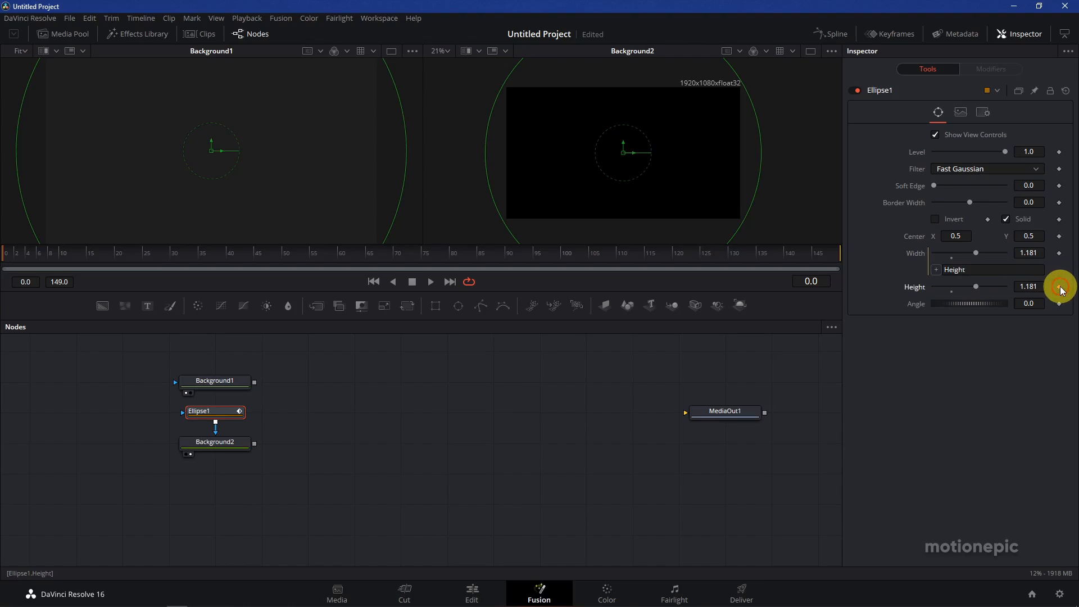
{"action": "left_click_drag", "start_coordinate": [173, 256], "coordinate": [174, 256]}
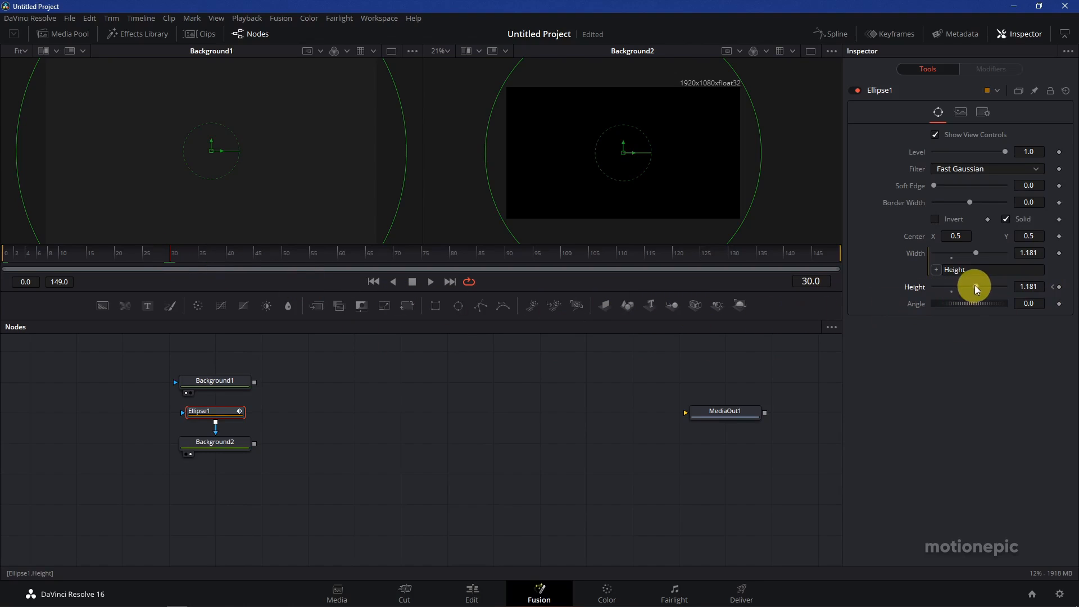
{"action": "left_click_drag", "start_coordinate": [976, 287], "coordinate": [933, 288]}
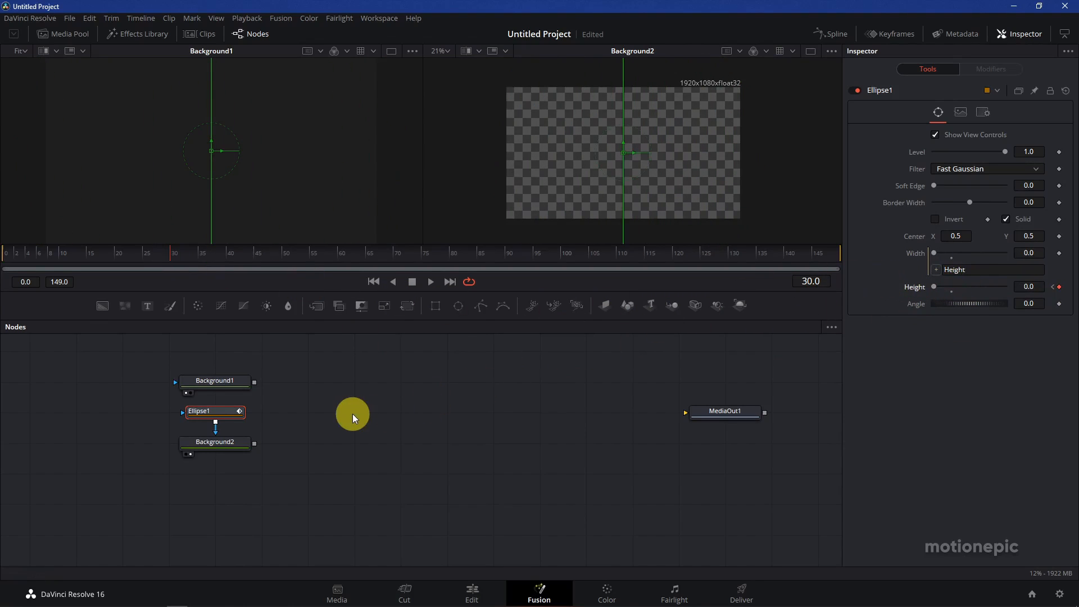
Step: Display Ellipse1's Height curve in the Spline editor, fit it to view, and smooth both keyframes
{"action": "left_click", "coordinate": [830, 34]}
{"action": "left_click", "coordinate": [592, 384]}
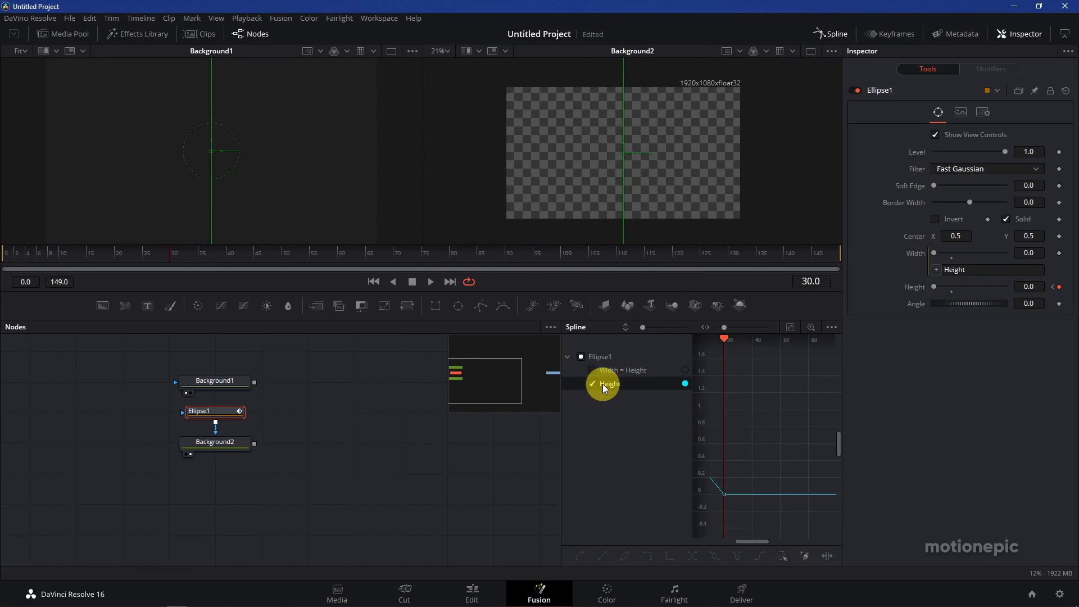
{"action": "left_click", "coordinate": [790, 328]}
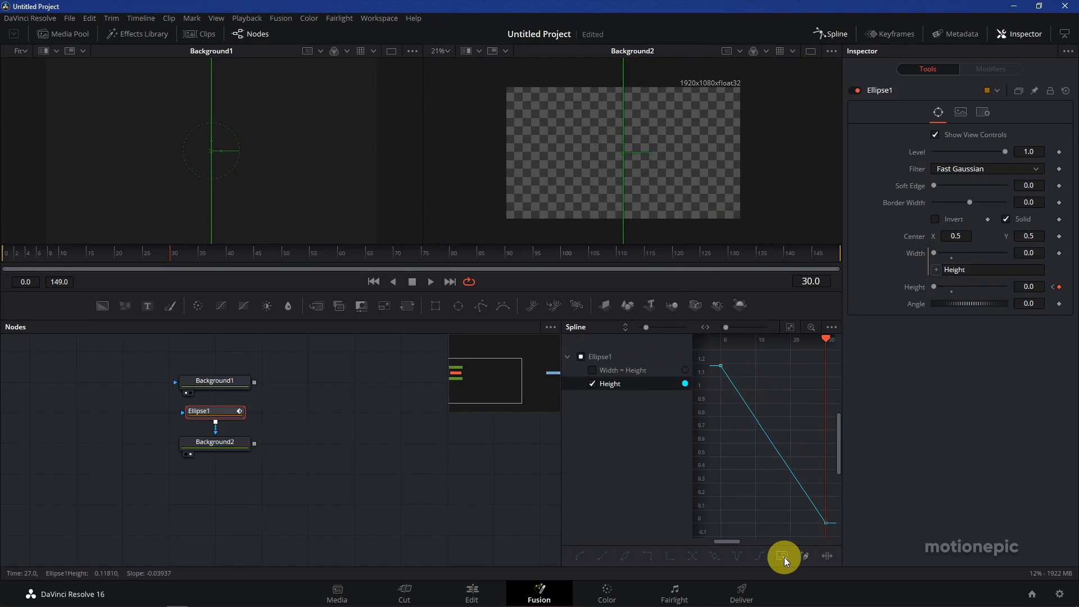
{"action": "left_click_drag", "start_coordinate": [713, 356], "coordinate": [842, 528]}
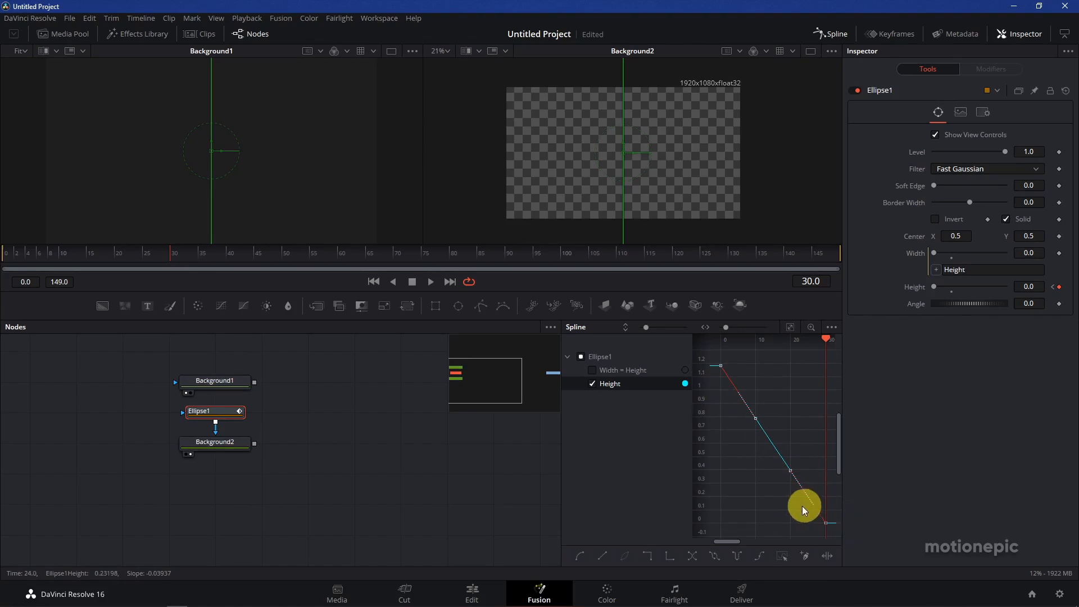
{"action": "left_click", "coordinate": [780, 558]}
{"action": "key", "text": "shift+s"}
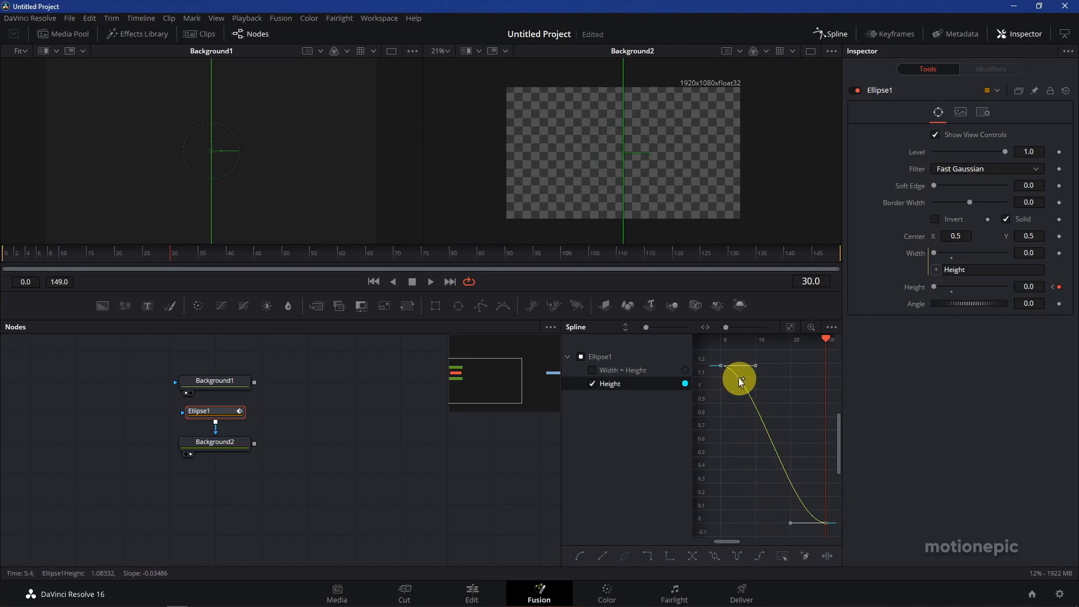
Step: Set the Height curve's Ease In to 90 and close the Spline editor
{"action": "key", "text": "t"}
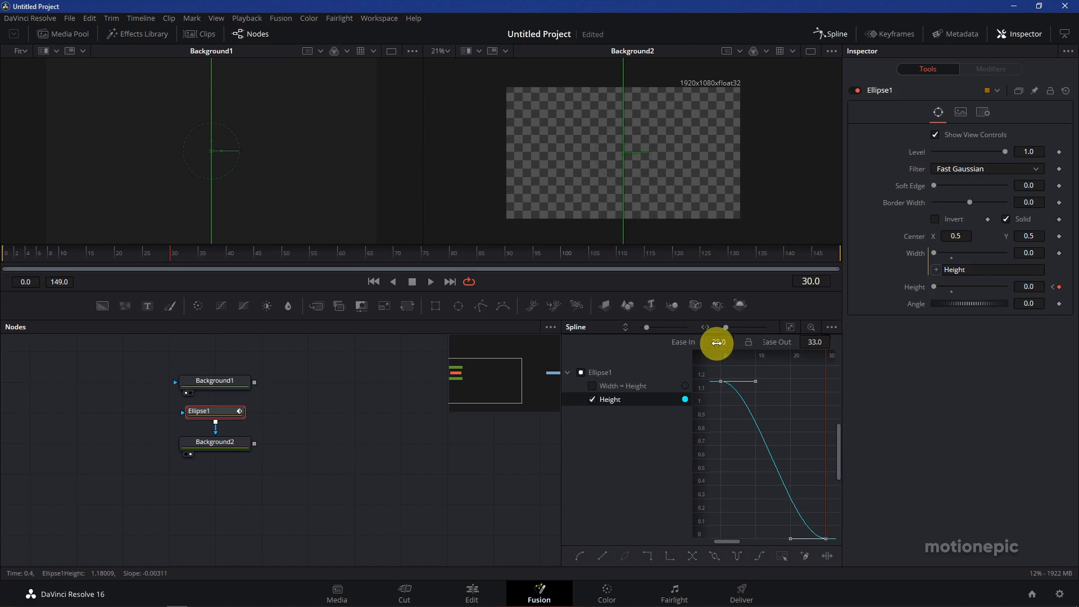
{"action": "left_click_drag", "start_coordinate": [717, 342], "coordinate": [1040, 340]}
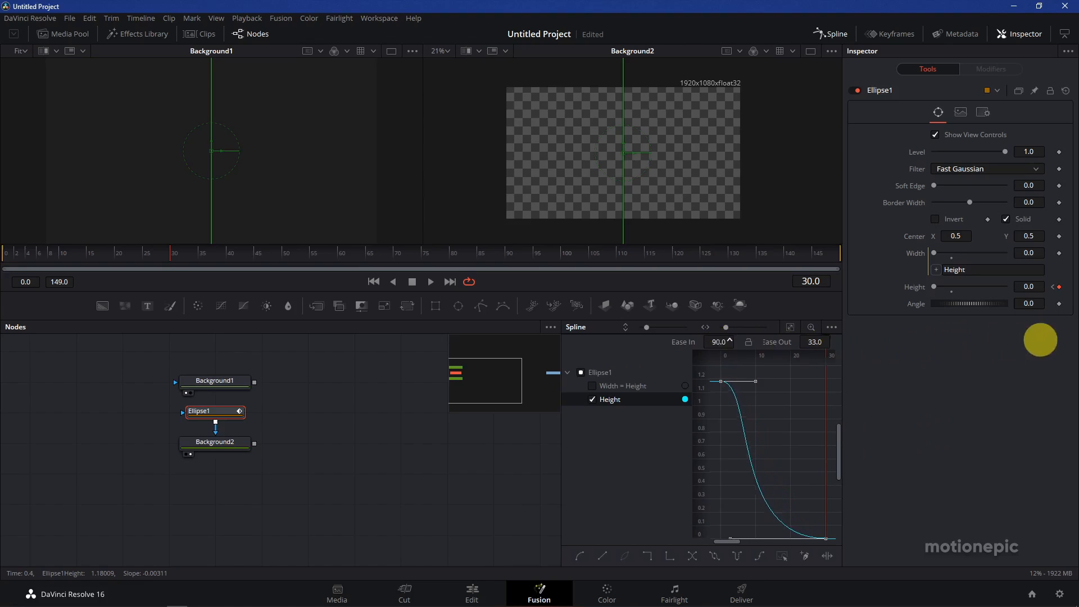
{"action": "left_click", "coordinate": [834, 35]}
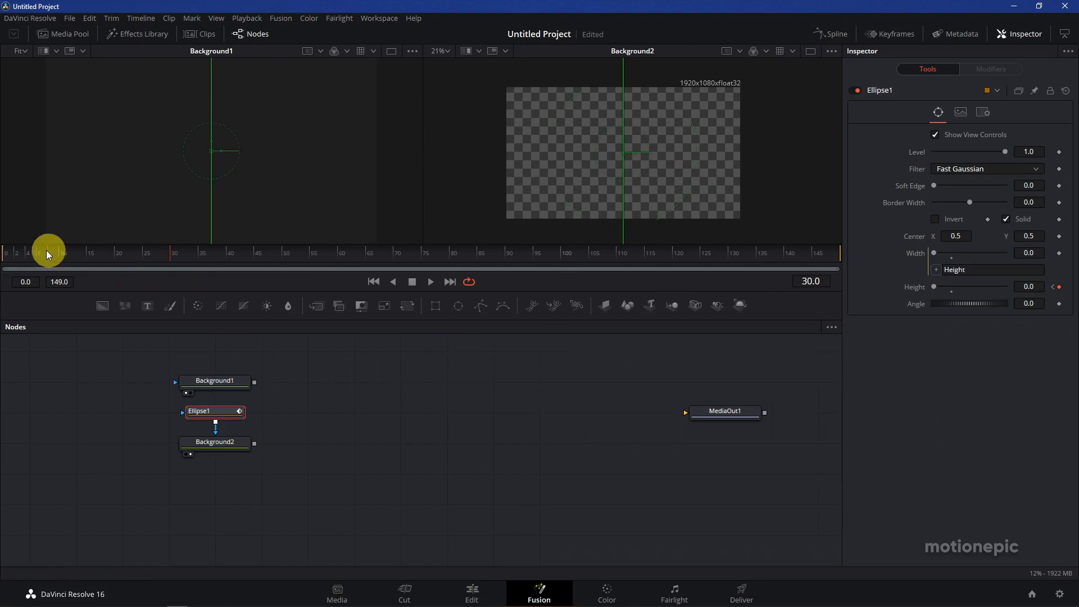
Step: Play the shrinking circle animation from the start to check its easing, and stop playback
{"action": "left_click", "coordinate": [7, 253]}
{"action": "left_click", "coordinate": [432, 281]}
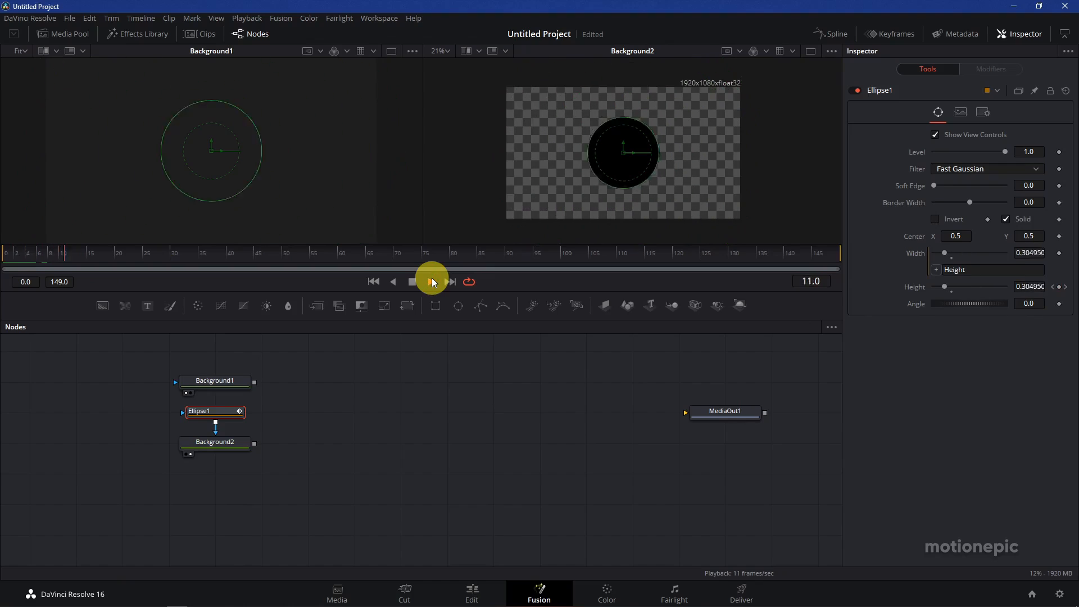
{"action": "left_click", "coordinate": [30, 256]}
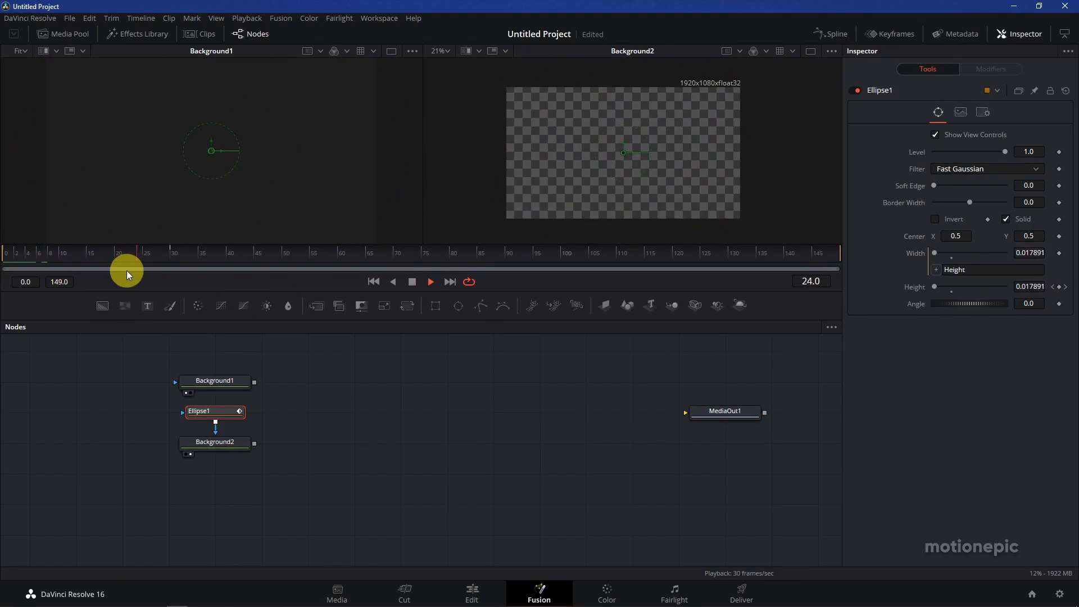
{"action": "key", "text": "space"}
Step: Duplicate the Ellipse1 and Background2 node pair, place the copy directly below the original, and select the copied background
{"action": "left_click_drag", "start_coordinate": [189, 425], "coordinate": [223, 465]}
{"action": "key", "text": "ctrl+c"}
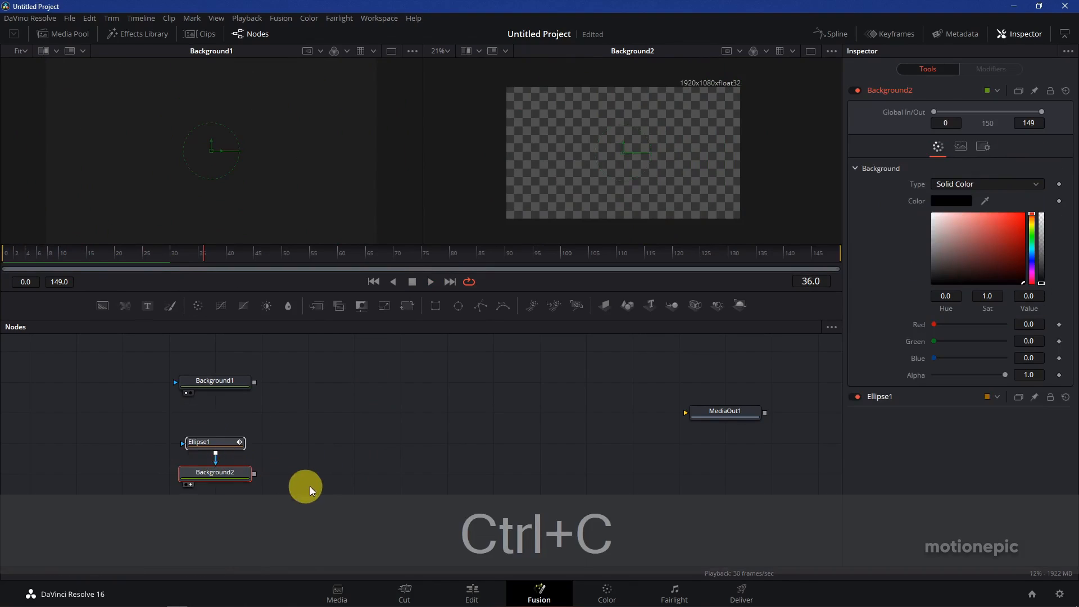
{"action": "scroll", "coordinate": [312, 444], "scroll_direction": "down", "scroll_amount": 3}
{"action": "left_click", "coordinate": [191, 453]}
{"action": "key", "text": "ctrl+v"}
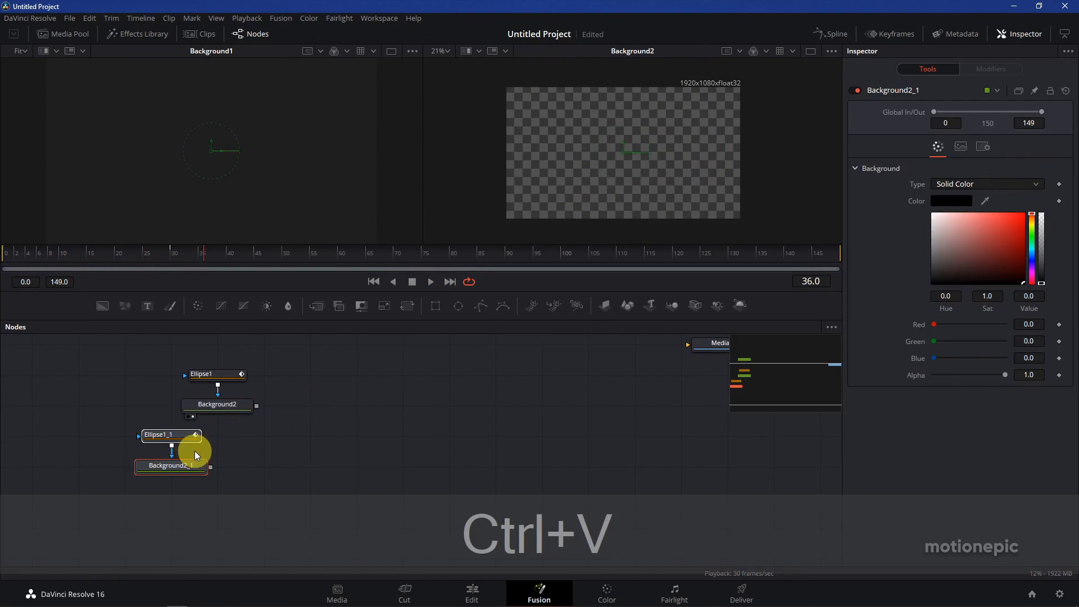
{"action": "left_click_drag", "start_coordinate": [99, 401], "coordinate": [224, 481]}
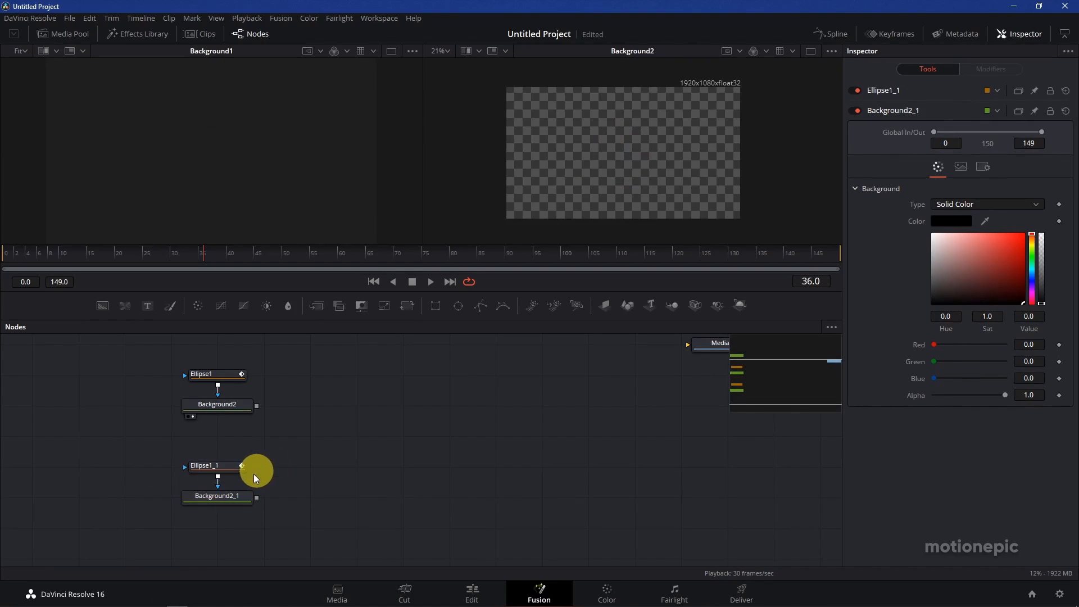
{"action": "left_click", "coordinate": [224, 495]}
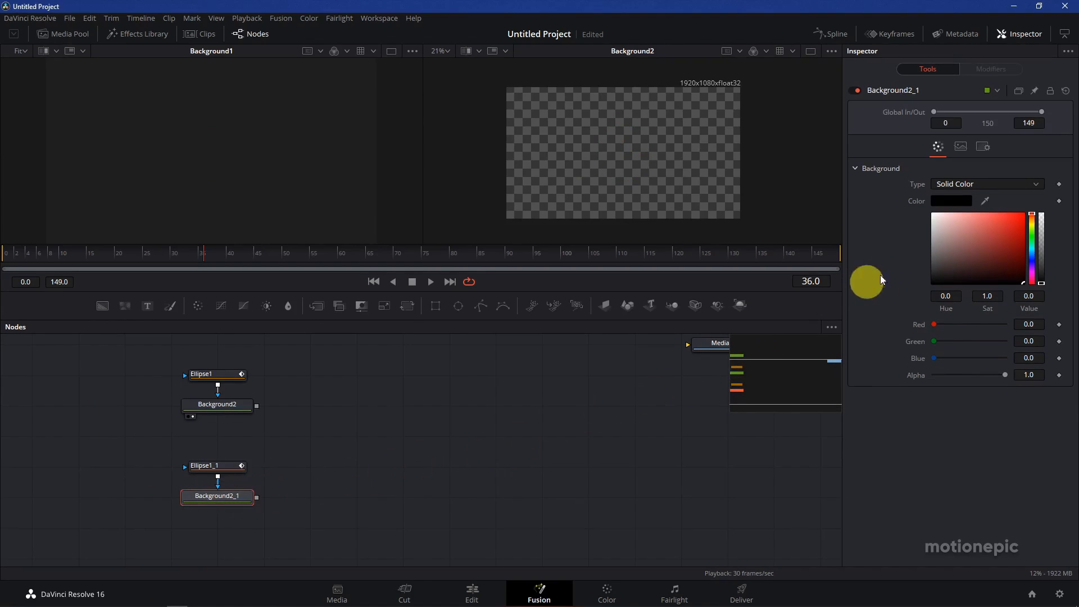
Step: Set Background2_1's colour to white, merge Background2 over it, and scrub the merged result in the viewer
{"action": "left_click_drag", "start_coordinate": [948, 237], "coordinate": [923, 213]}
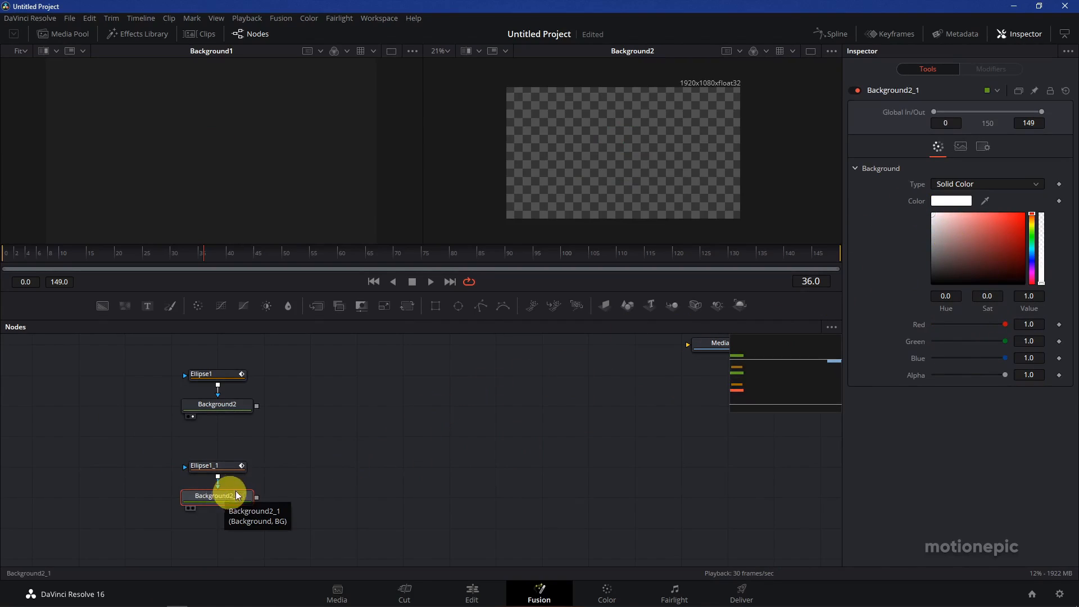
{"action": "left_click_drag", "start_coordinate": [256, 406], "coordinate": [588, 113]}
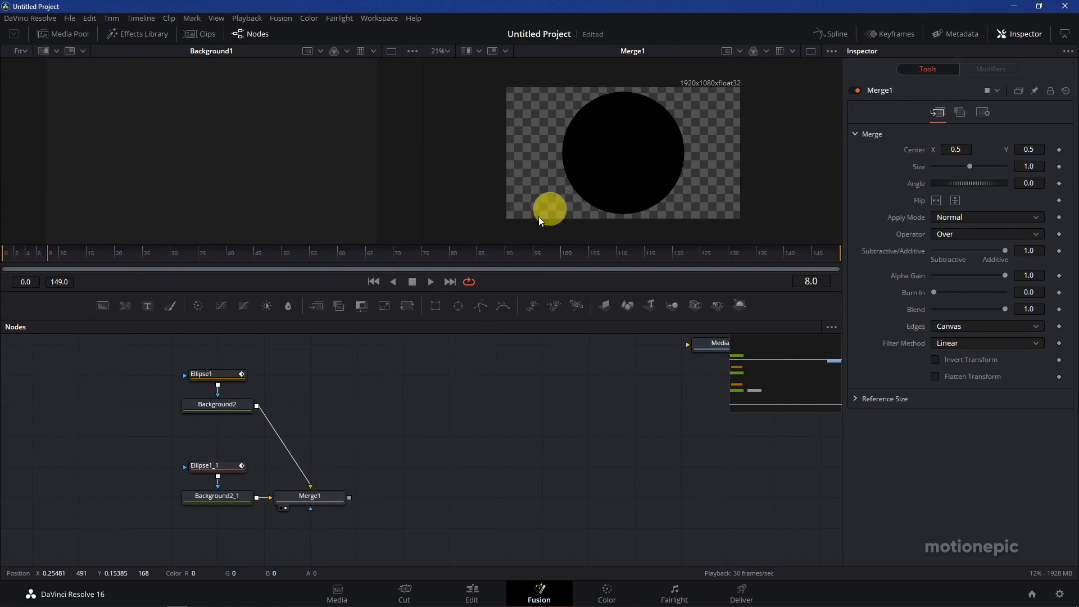
{"action": "left_click_drag", "start_coordinate": [143, 256], "coordinate": [89, 248]}
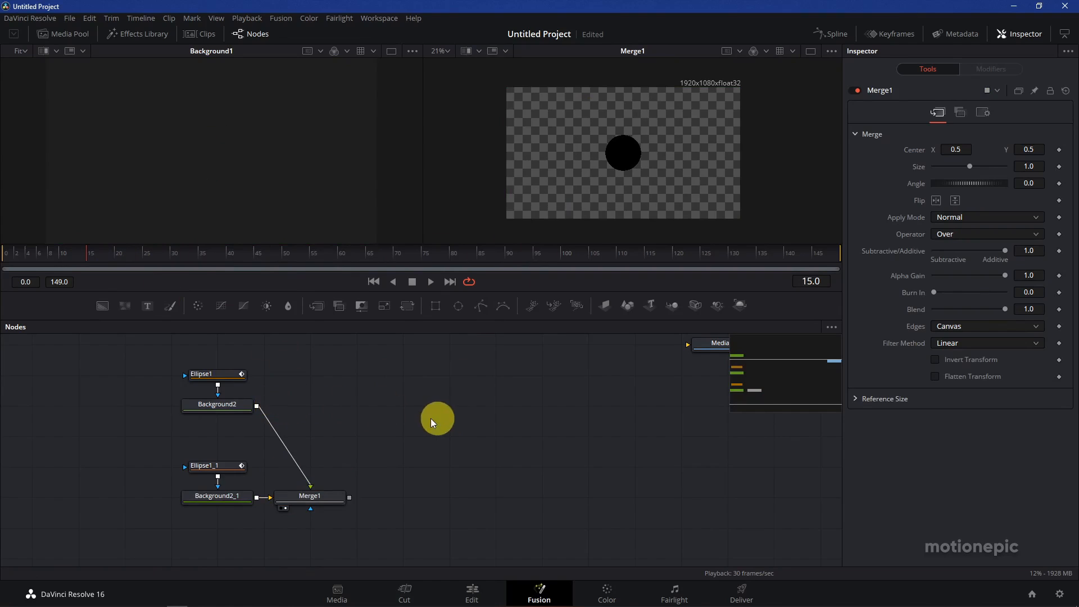
Step: Swap Merge1's foreground and background inputs and scrub the frames around 15 to check the white circle on top
{"action": "left_click", "coordinate": [309, 498]}
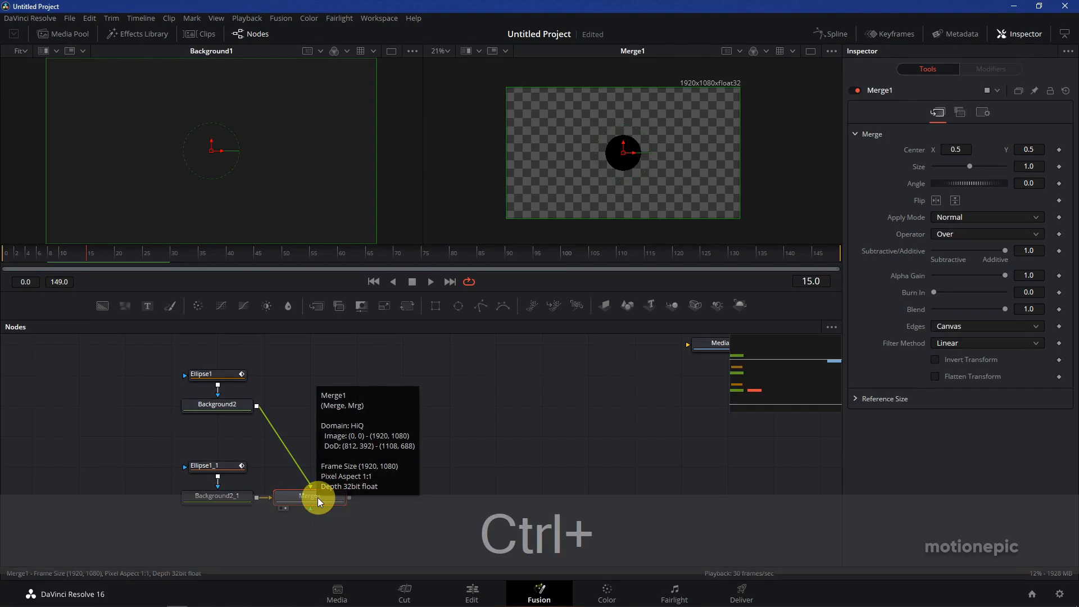
{"action": "key", "text": "ctrl+t"}
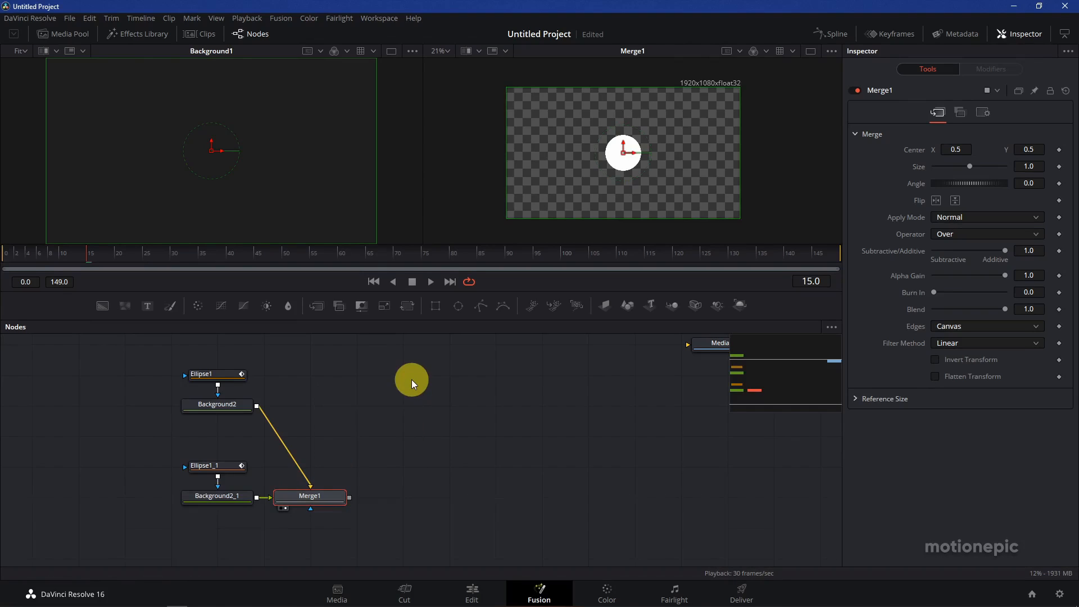
{"action": "mouse_move", "coordinate": [100, 258]}
{"action": "left_mouse_down"}
{"action": "mouse_move", "coordinate": [111, 252]}
{"action": "mouse_move", "coordinate": [96, 252]}
{"action": "left_mouse_up"}
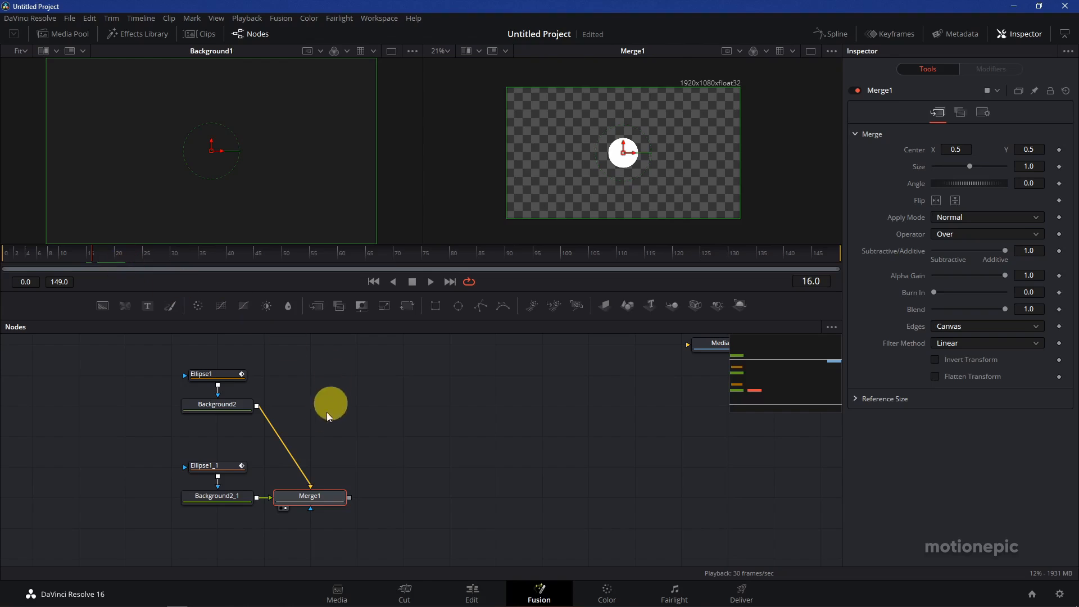
Step: Open the Spline editor for Ellipse1_1, limit it to the selected tool, and select the Height curve
{"action": "left_click", "coordinate": [212, 469]}
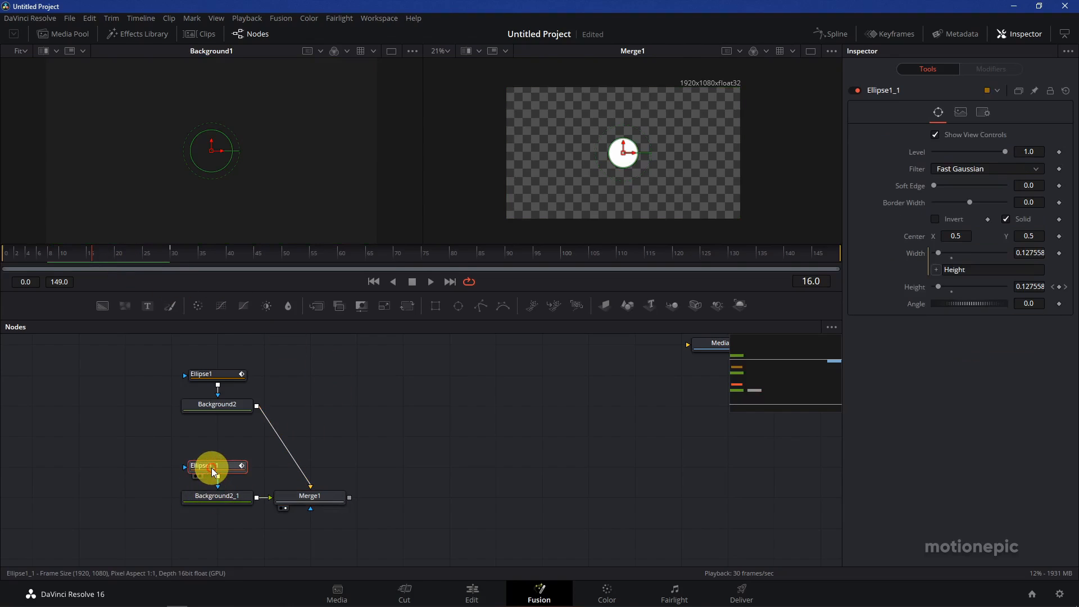
{"action": "left_click", "coordinate": [836, 35]}
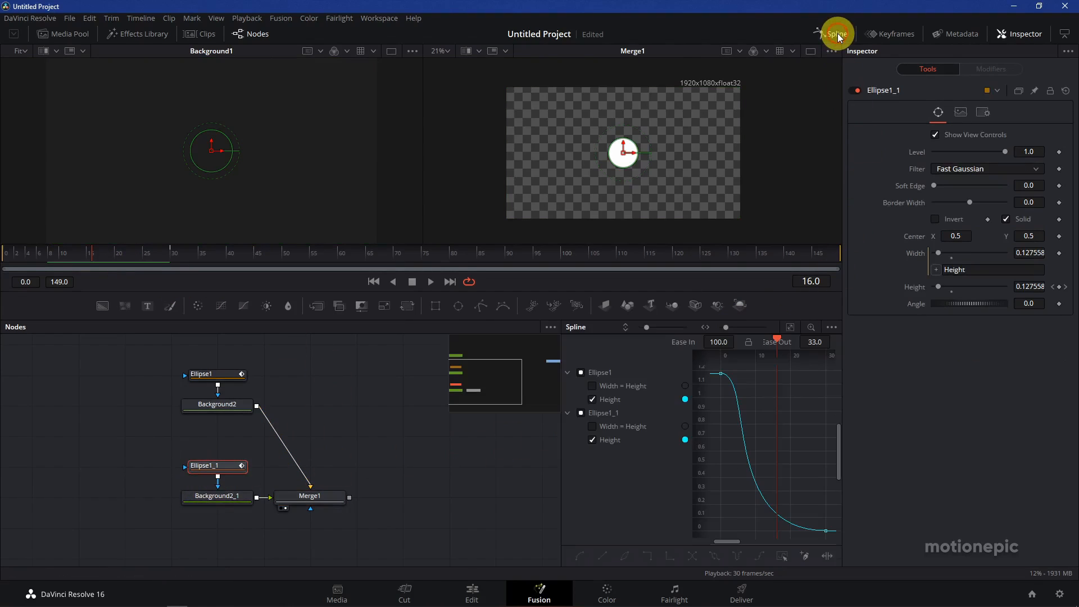
{"action": "left_click", "coordinate": [833, 332]}
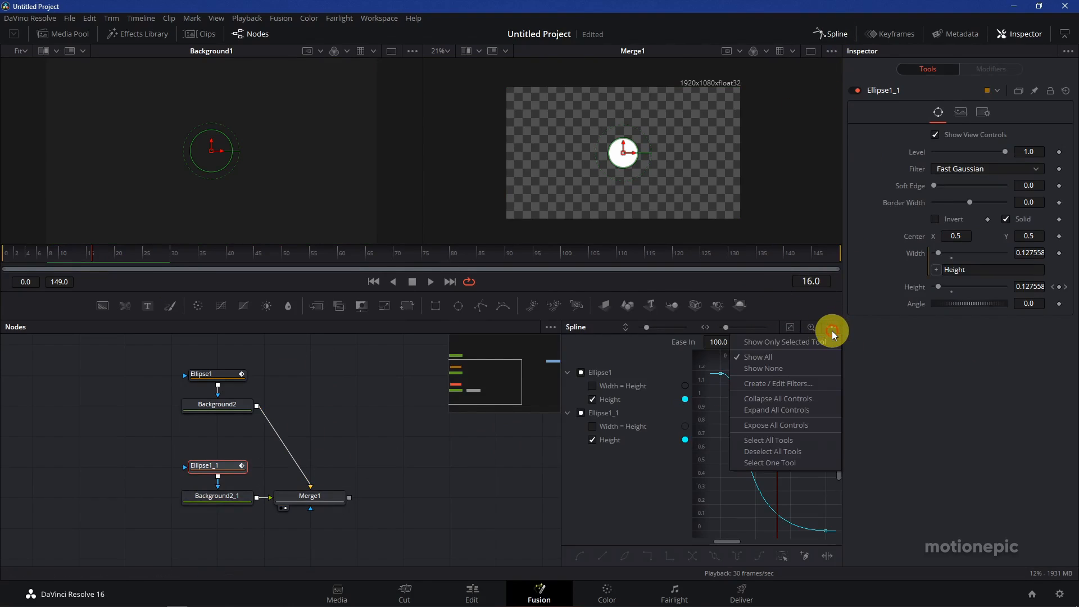
{"action": "left_click", "coordinate": [755, 344]}
{"action": "left_click", "coordinate": [612, 399]}
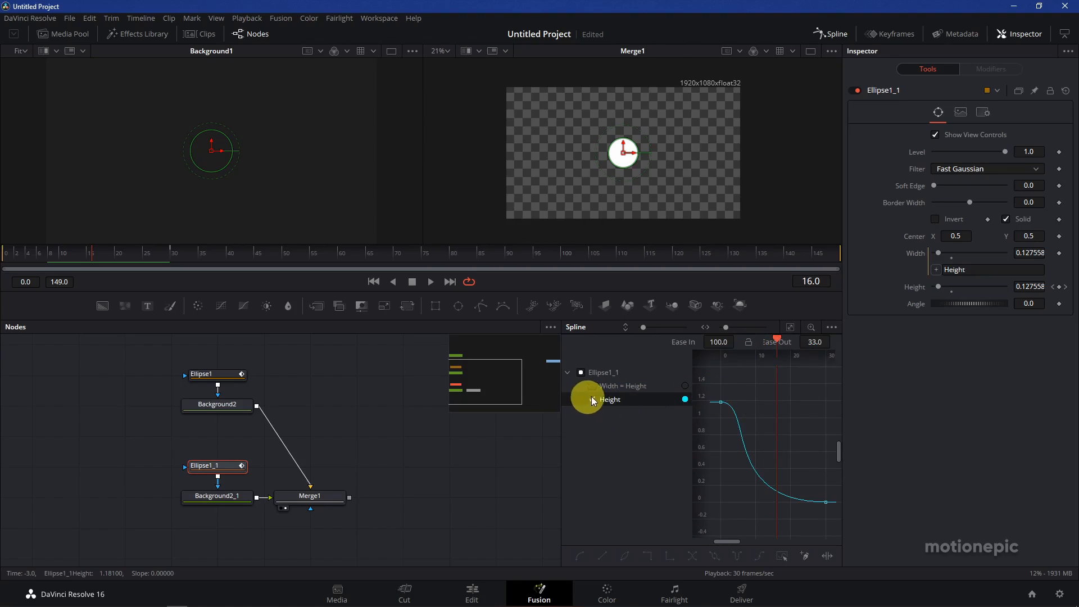
Step: Shift both of Ellipse1_1's Height keyframes 4 frames later and scrub to frame 20 to check the delay
{"action": "left_click_drag", "start_coordinate": [715, 394], "coordinate": [840, 516]}
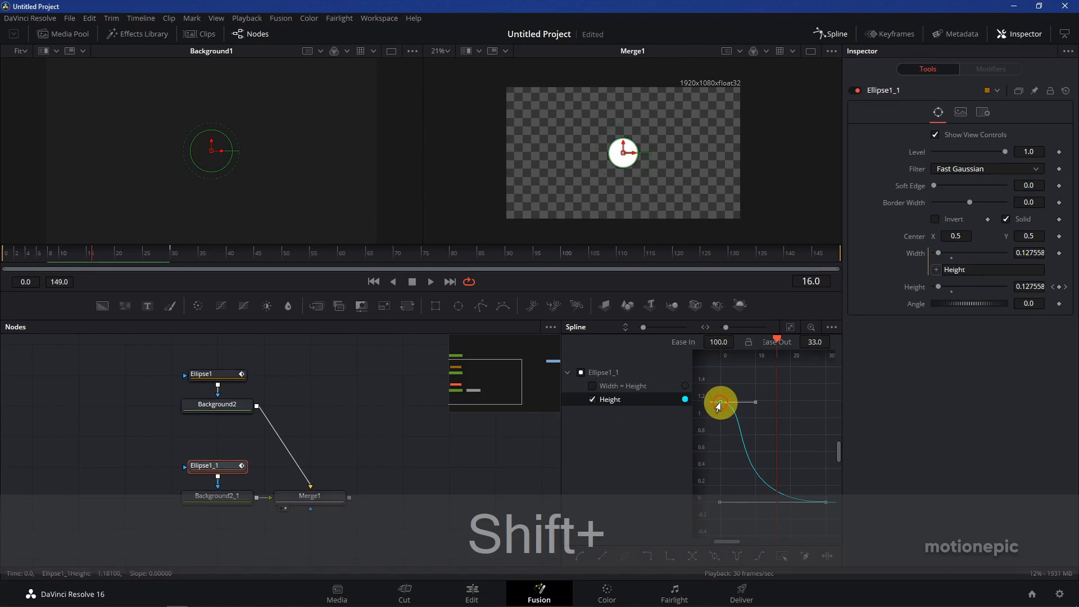
{"action": "mouse_move", "coordinate": [720, 403]}
{"action": "left_mouse_down"}
{"action": "mouse_move", "coordinate": [733, 406]}
{"action": "mouse_move", "coordinate": [723, 400]}
{"action": "left_mouse_up"}
{"action": "left_click_drag", "start_coordinate": [66, 260], "coordinate": [115, 261]}
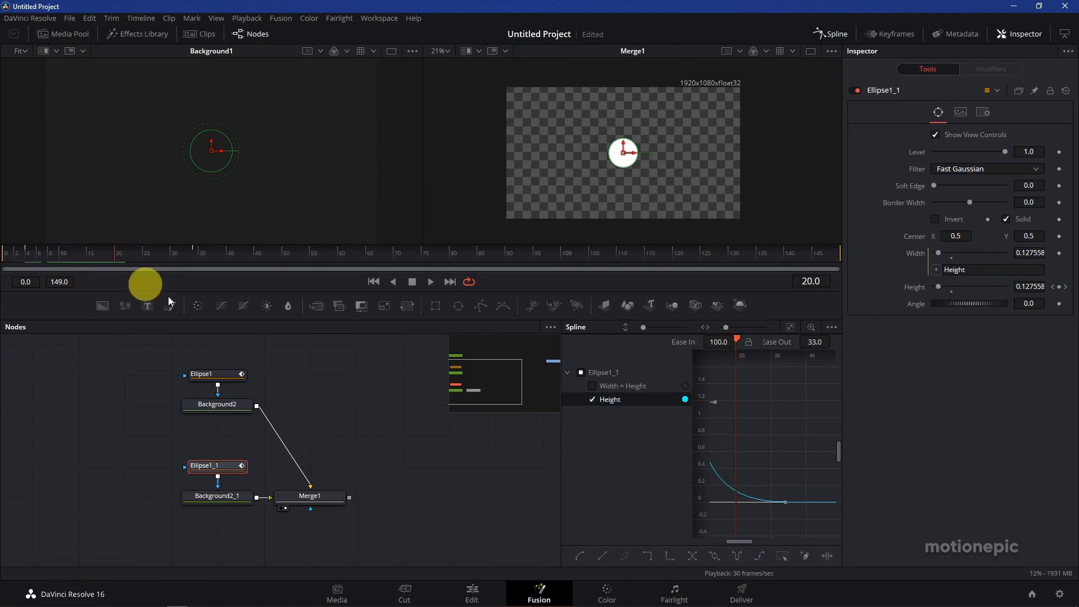
Step: Swap Merge1's inputs again to put the black circle over the white one, and close the Spline editor
{"action": "left_click", "coordinate": [312, 496]}
{"action": "key", "text": "ctrl+t"}
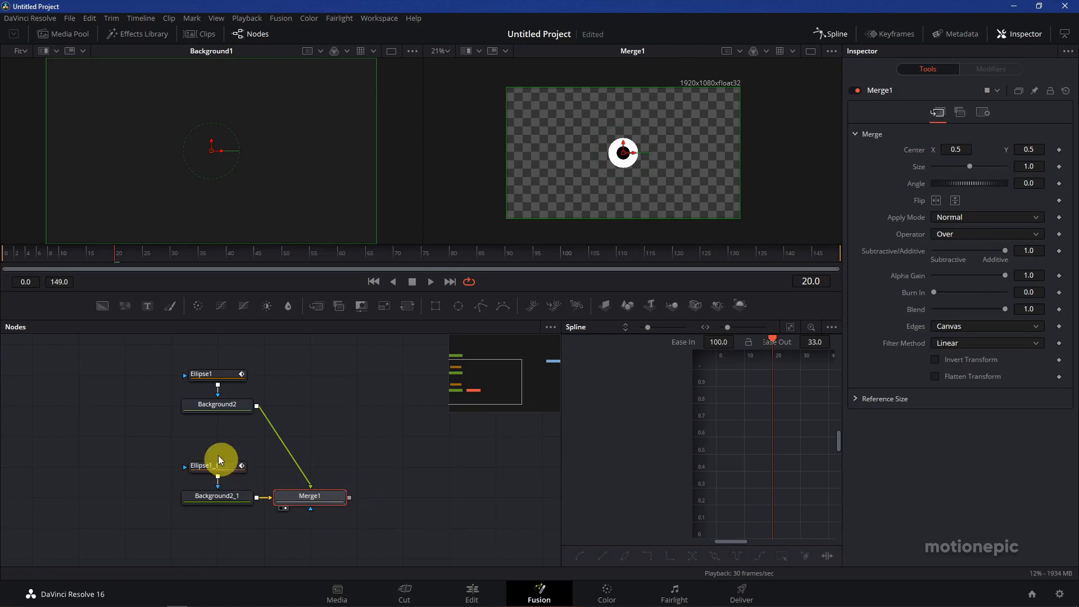
{"action": "left_click", "coordinate": [219, 409]}
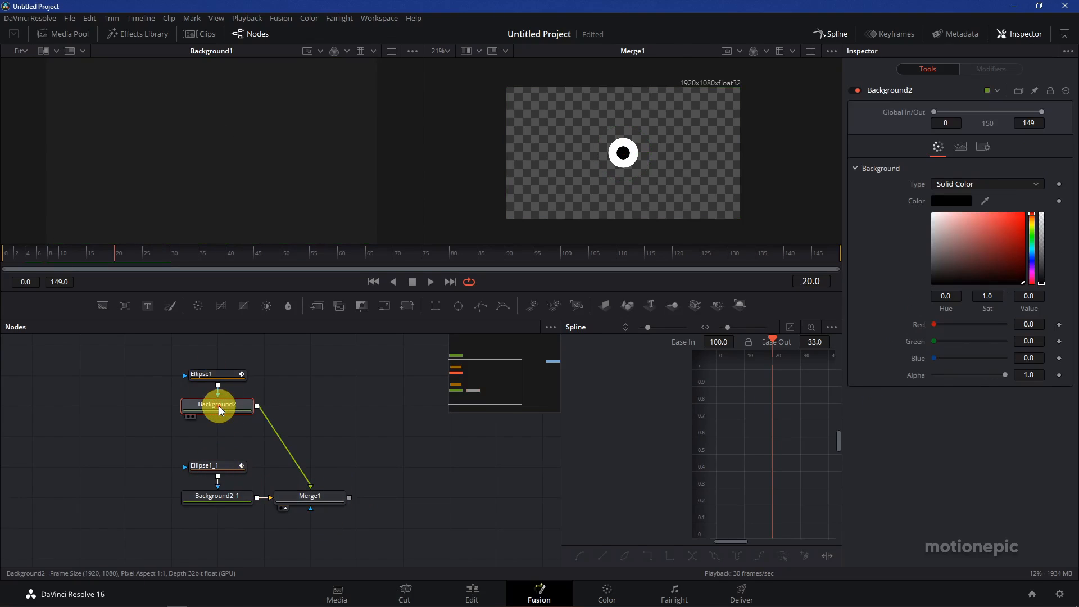
{"action": "left_click", "coordinate": [828, 32]}
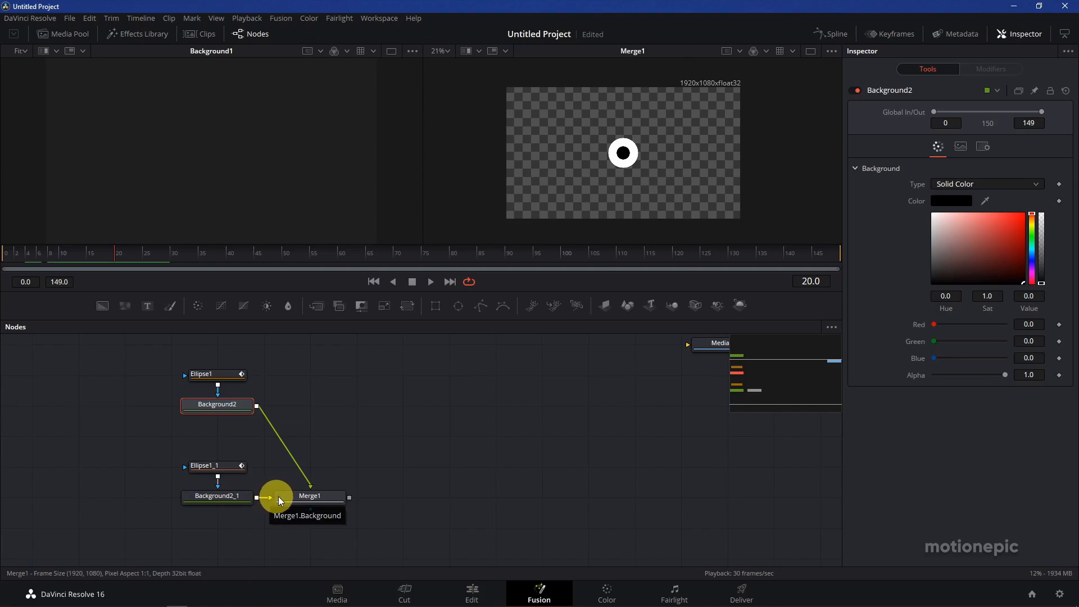
Step: Play the merged two-circle animation from the start to check the offset between the circles, and stop playback
{"action": "left_click", "coordinate": [315, 499]}
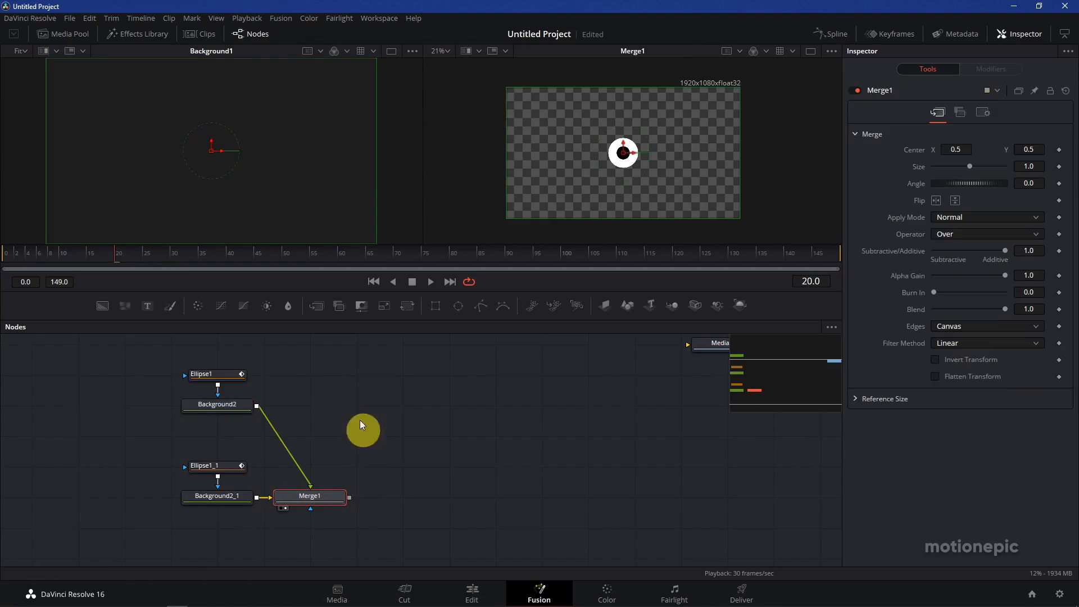
{"action": "left_click_drag", "start_coordinate": [59, 260], "coordinate": [2, 239]}
{"action": "key", "text": "space"}
{"action": "key", "text": "space"}
{"action": "key", "text": "space"}
{"action": "key", "text": "space"}
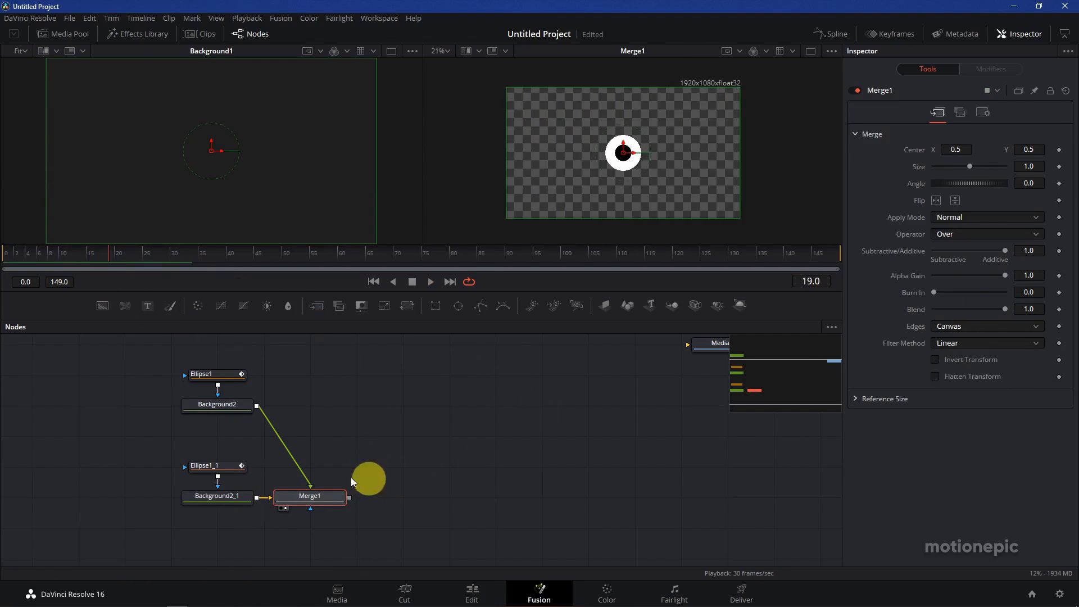
Step: Shift both of Ellipse1_1's Height keyframes another 2 frames later in the Spline editor, close it, and replay the animation
{"action": "left_click", "coordinate": [216, 467]}
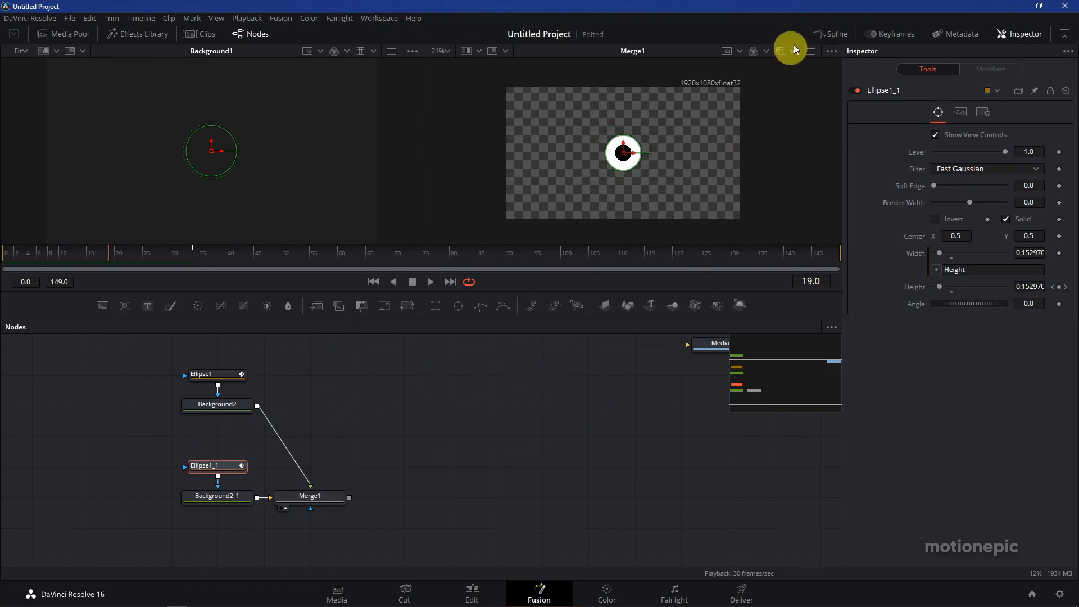
{"action": "left_click", "coordinate": [831, 34]}
{"action": "left_click_drag", "start_coordinate": [722, 386], "coordinate": [826, 513]}
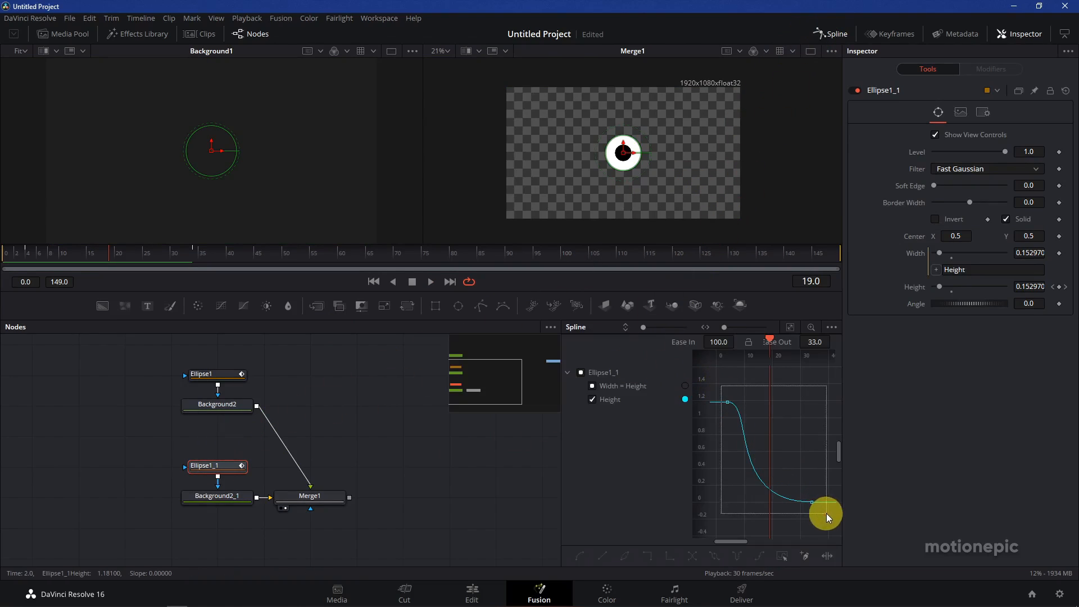
{"action": "mouse_move", "coordinate": [743, 403]}
{"action": "left_mouse_down"}
{"action": "mouse_move", "coordinate": [724, 407]}
{"action": "mouse_move", "coordinate": [733, 405]}
{"action": "left_mouse_up"}
{"action": "left_click", "coordinate": [825, 44]}
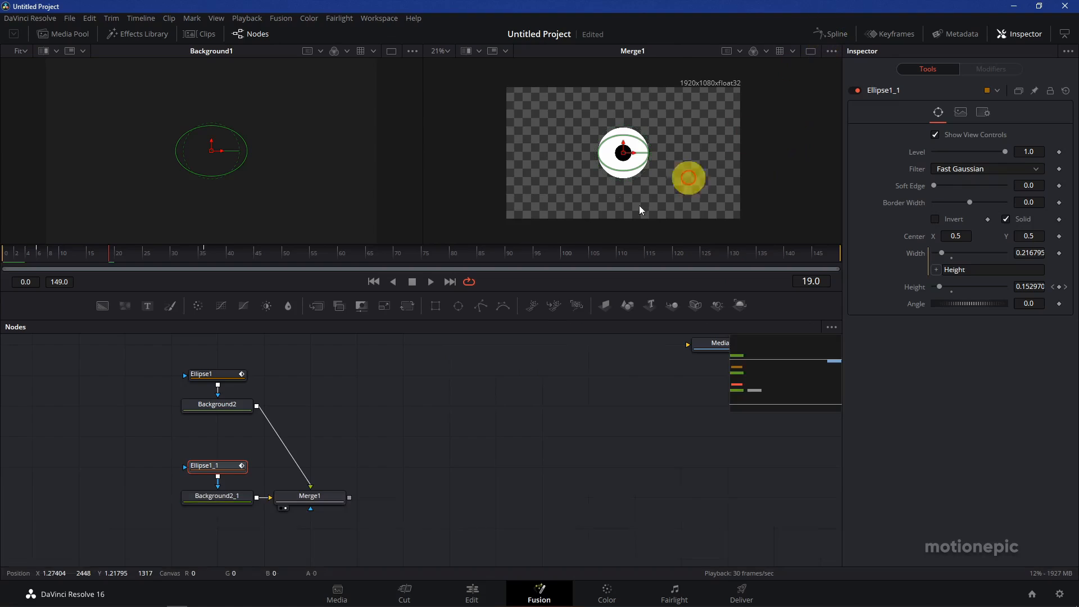
{"action": "left_click_drag", "start_coordinate": [5, 242], "coordinate": [79, 267]}
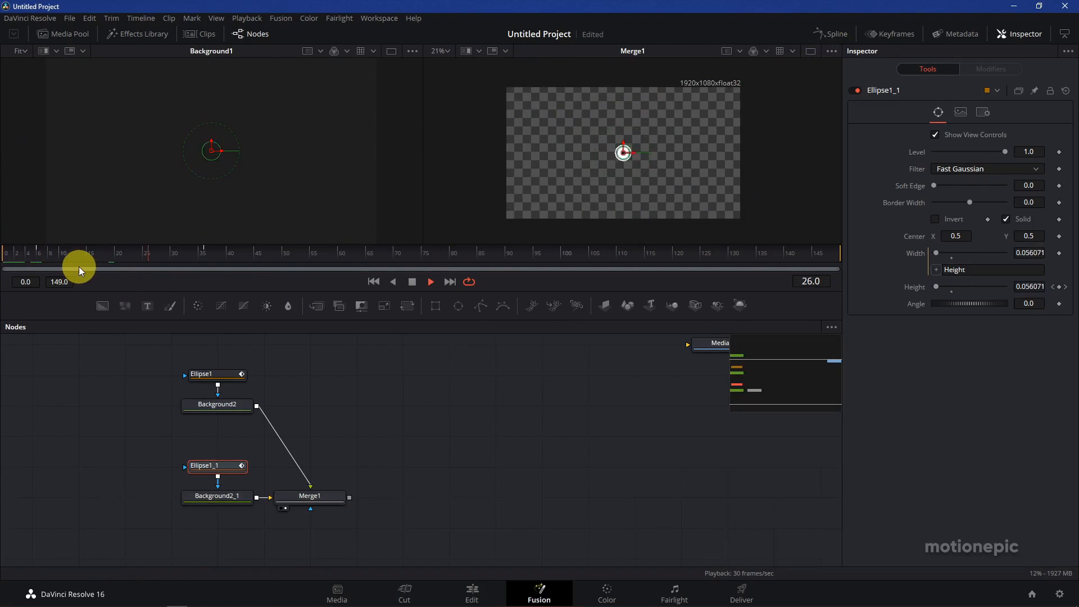
{"action": "key", "text": "space"}
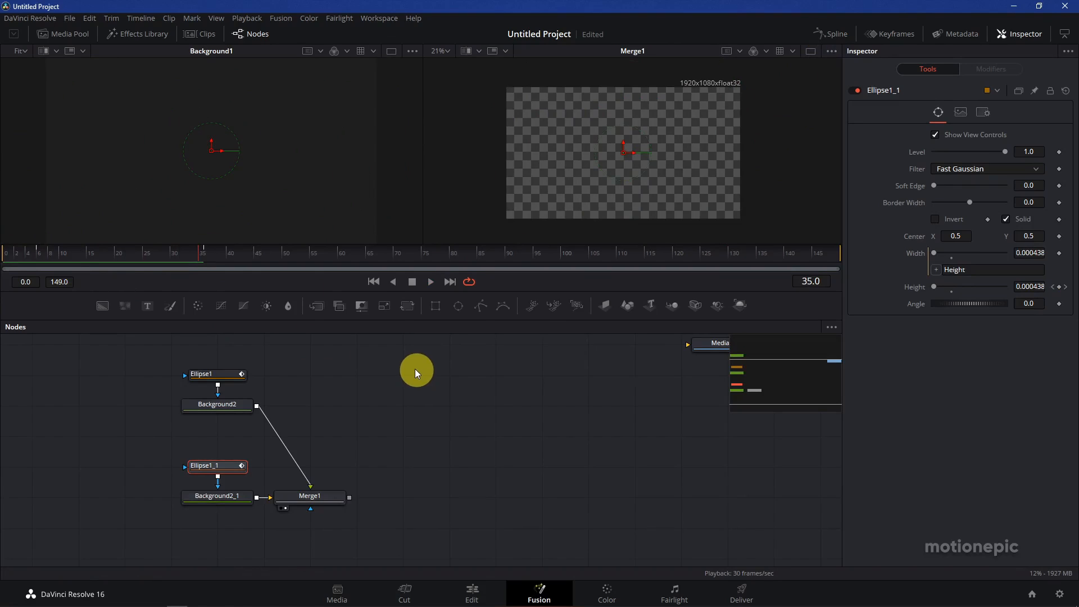
Step: Add a Merge node fed by Background1 and combine its output with Merge1's output in a further Merge node
{"action": "scroll", "coordinate": [386, 434], "scroll_direction": "down", "scroll_amount": 2}
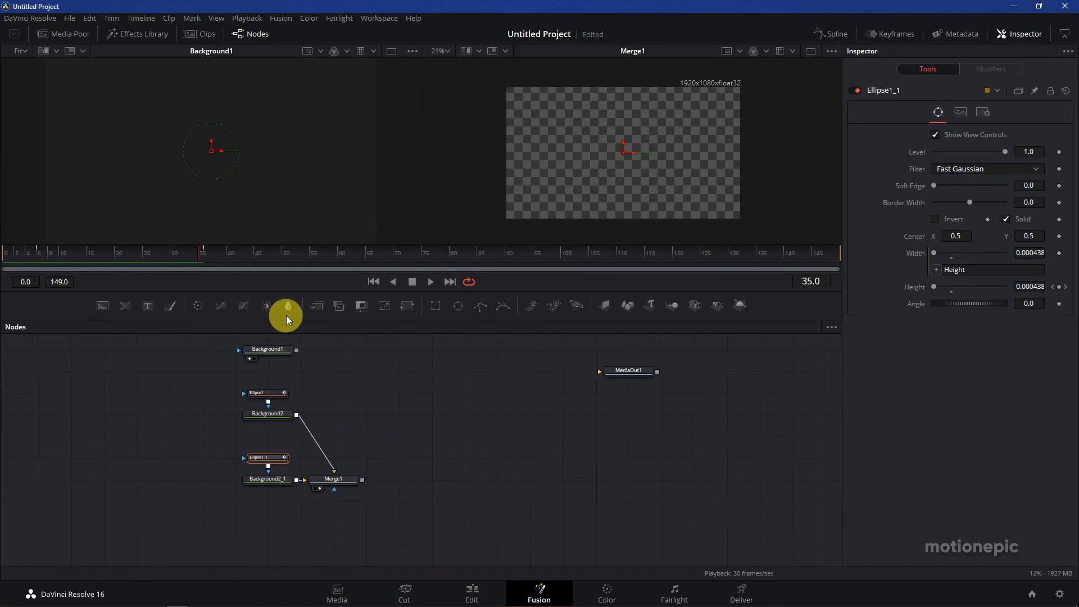
{"action": "left_click_drag", "start_coordinate": [317, 307], "coordinate": [354, 354]}
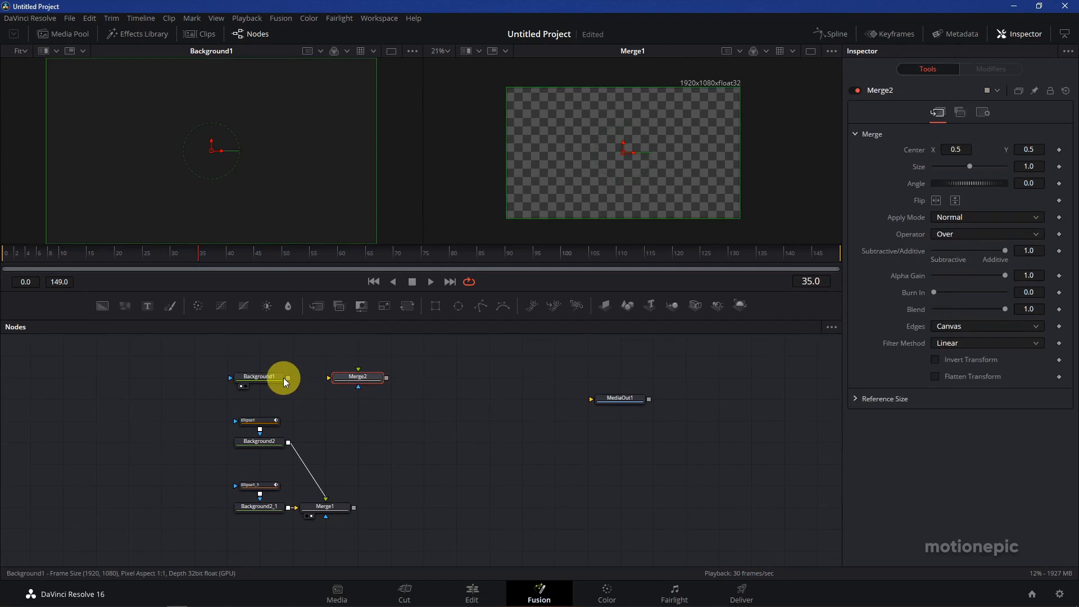
{"action": "left_click_drag", "start_coordinate": [288, 377], "coordinate": [329, 378]}
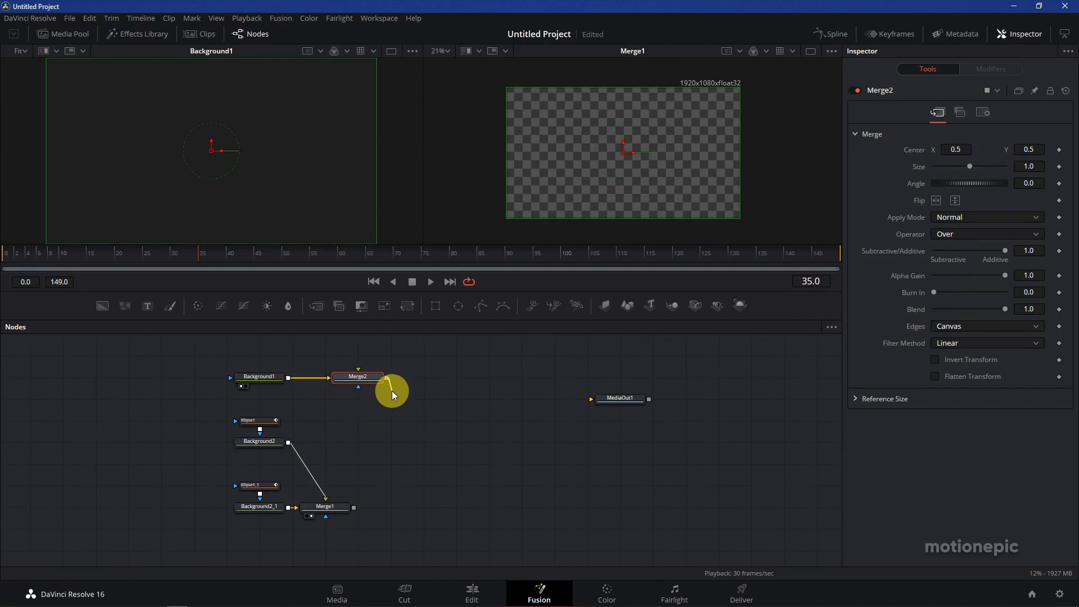
{"action": "left_click_drag", "start_coordinate": [387, 377], "coordinate": [480, 376]}
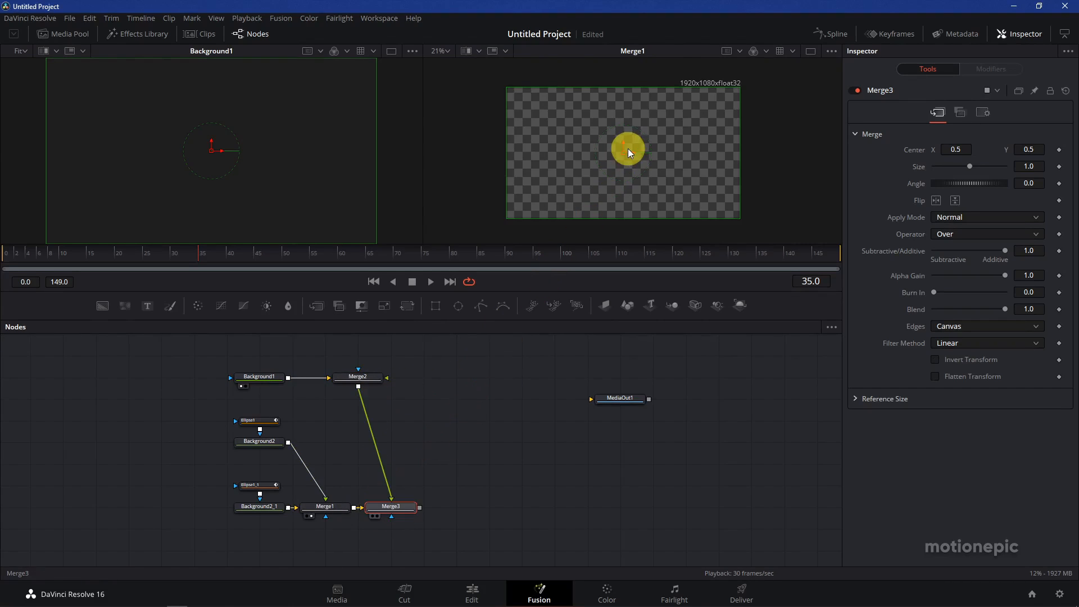
Step: Display Merge3, swap its inputs to place the circles over the background, and scrub through the result
{"action": "left_click_drag", "start_coordinate": [25, 256], "coordinate": [201, 254]}
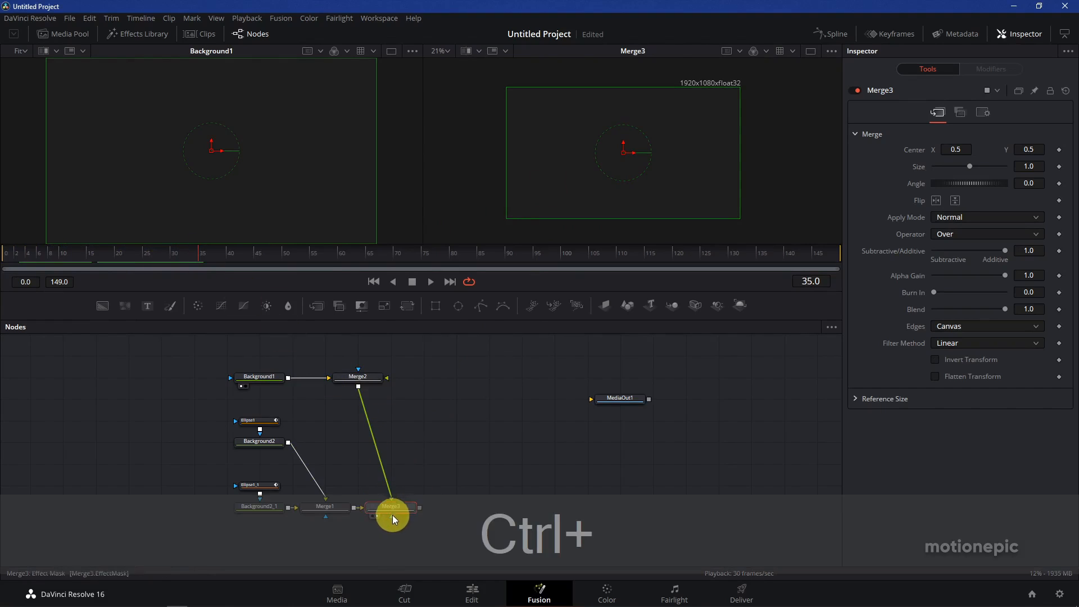
{"action": "key", "text": "ctrl+t"}
{"action": "left_click_drag", "start_coordinate": [42, 255], "coordinate": [260, 246]}
Step: Group all the background, ellipse and merge nodes, leaving out MediaOut1, and move the group to the left
{"action": "left_click_drag", "start_coordinate": [214, 360], "coordinate": [470, 547]}
{"action": "key", "text": "ctrl+g"}
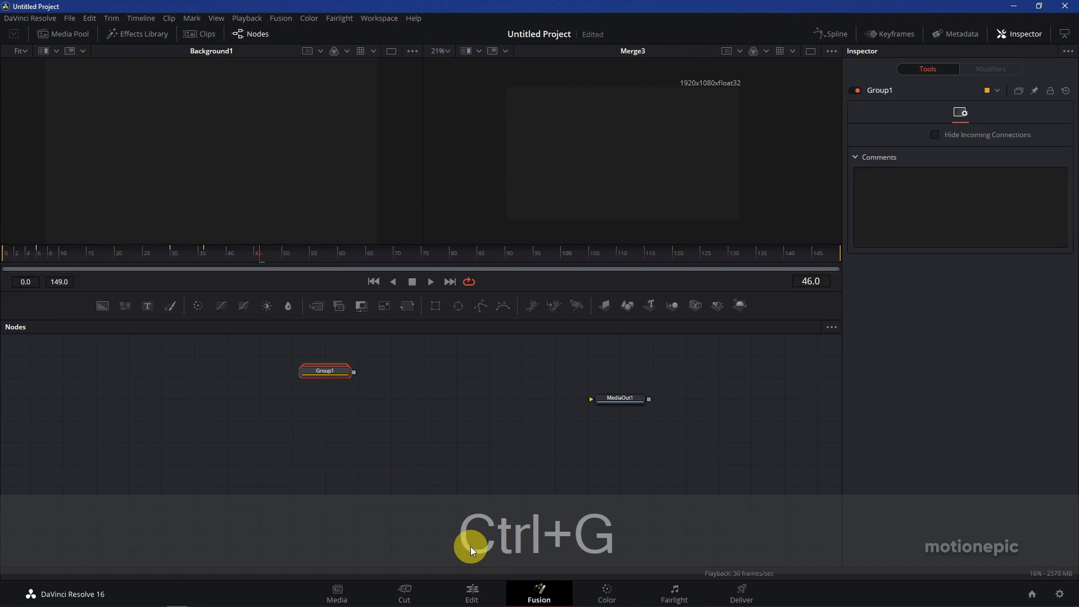
{"action": "left_click_drag", "start_coordinate": [316, 370], "coordinate": [253, 376]}
Step: Rename the node group as bg and deselect it
{"action": "right_click", "coordinate": [253, 376]}
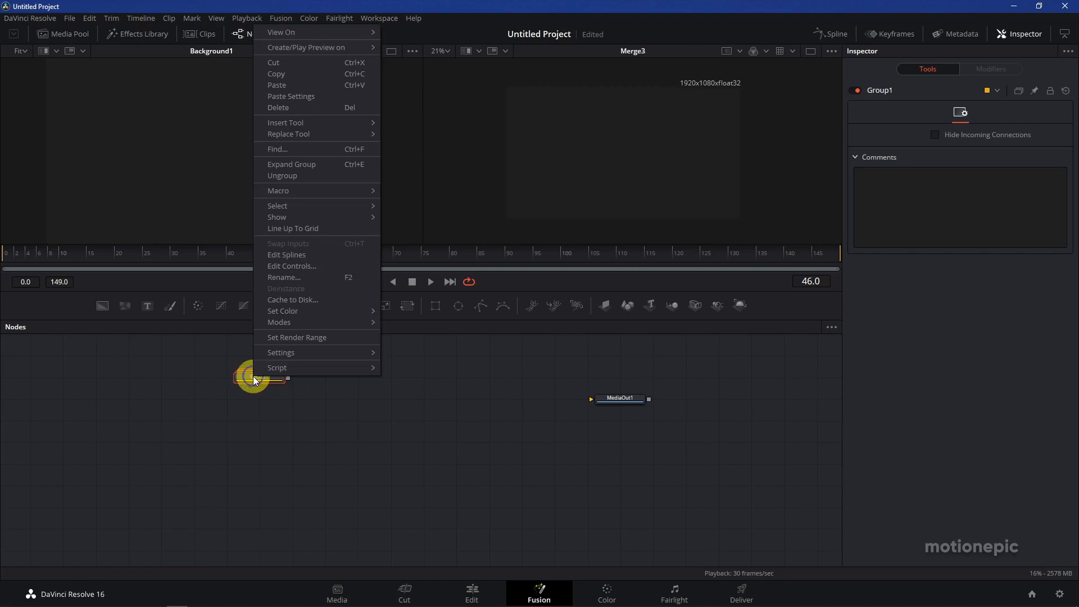
{"action": "left_click", "coordinate": [295, 276]}
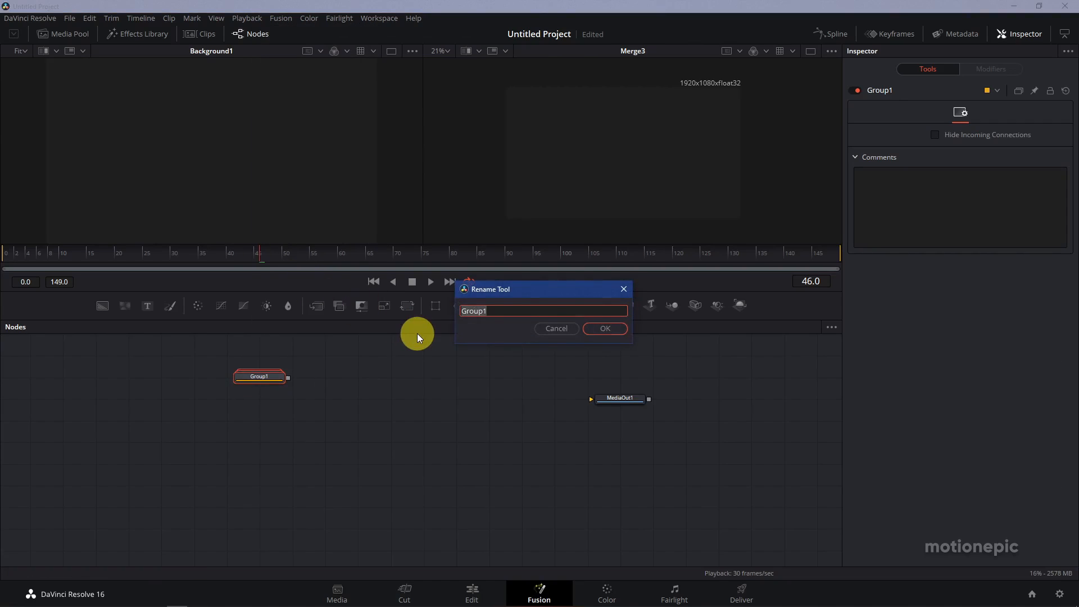
{"action": "type", "text": "bg"}
{"action": "left_click", "coordinate": [615, 337]}
{"action": "left_click", "coordinate": [316, 441]}
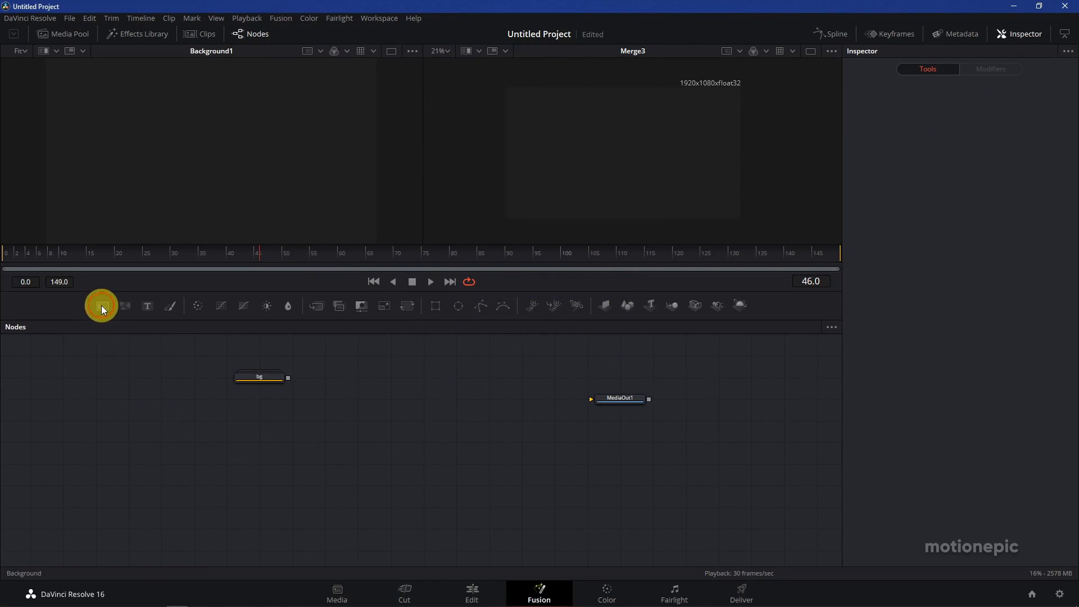
Step: Add a white Background node below the bg group and mask it with a new ellipse
{"action": "left_click_drag", "start_coordinate": [102, 308], "coordinate": [260, 445]}
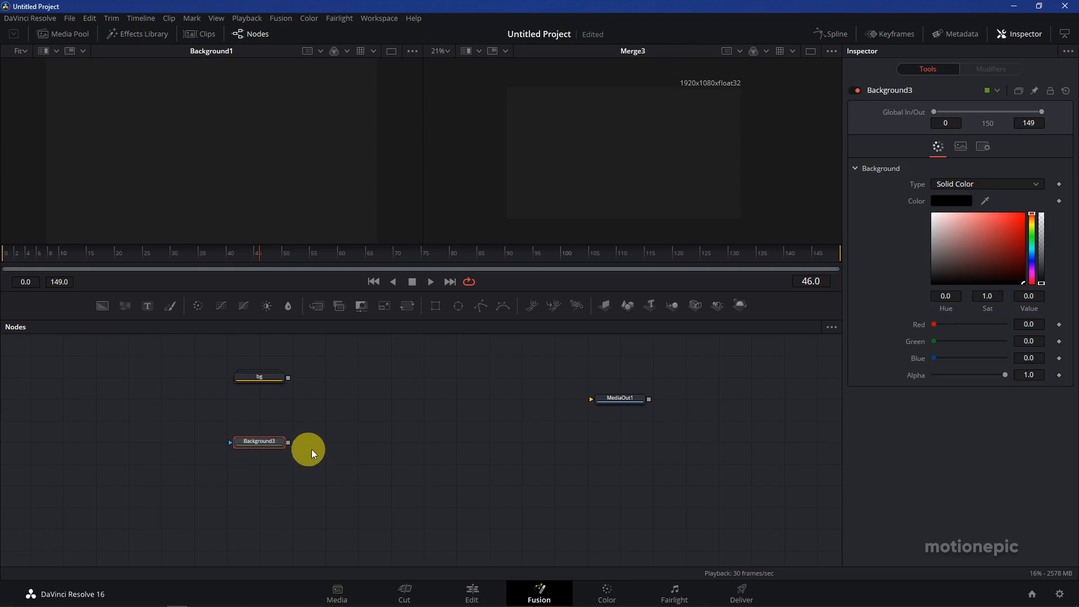
{"action": "left_click_drag", "start_coordinate": [948, 235], "coordinate": [905, 194]}
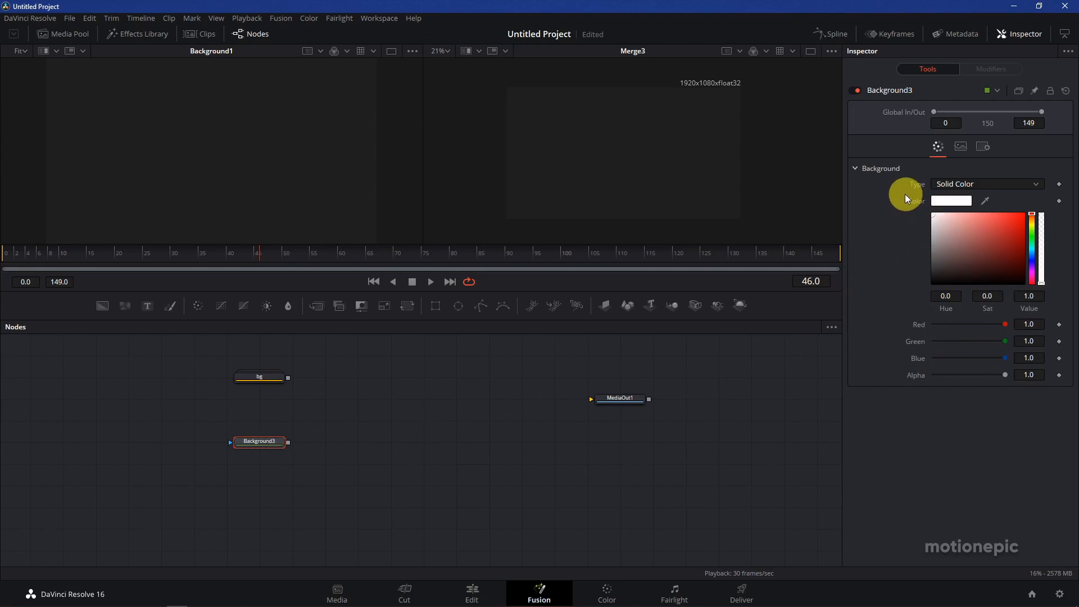
{"action": "left_click", "coordinate": [260, 443]}
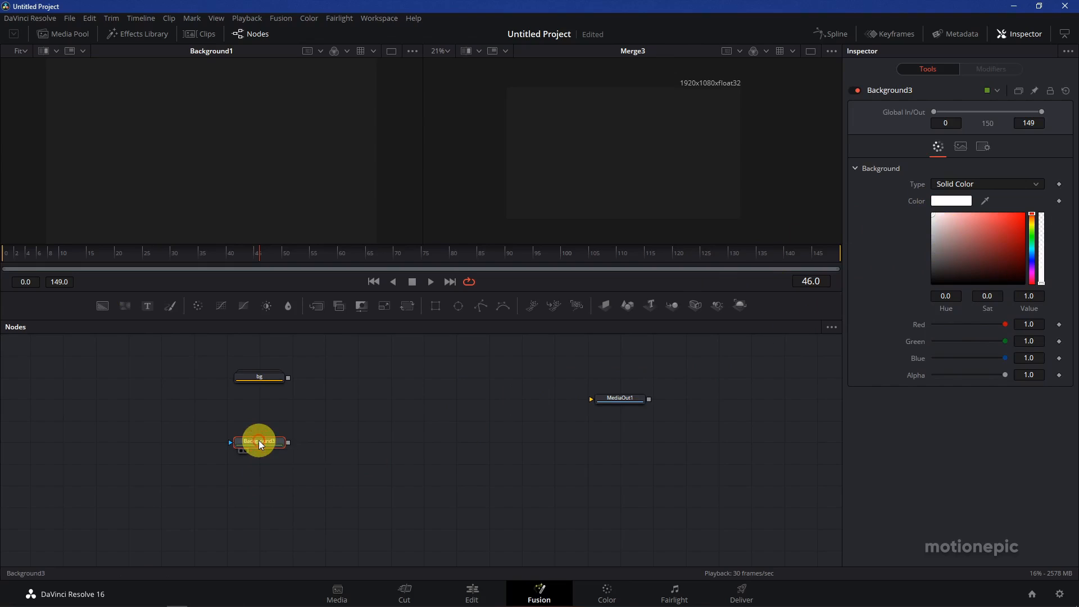
{"action": "left_click", "coordinate": [459, 306]}
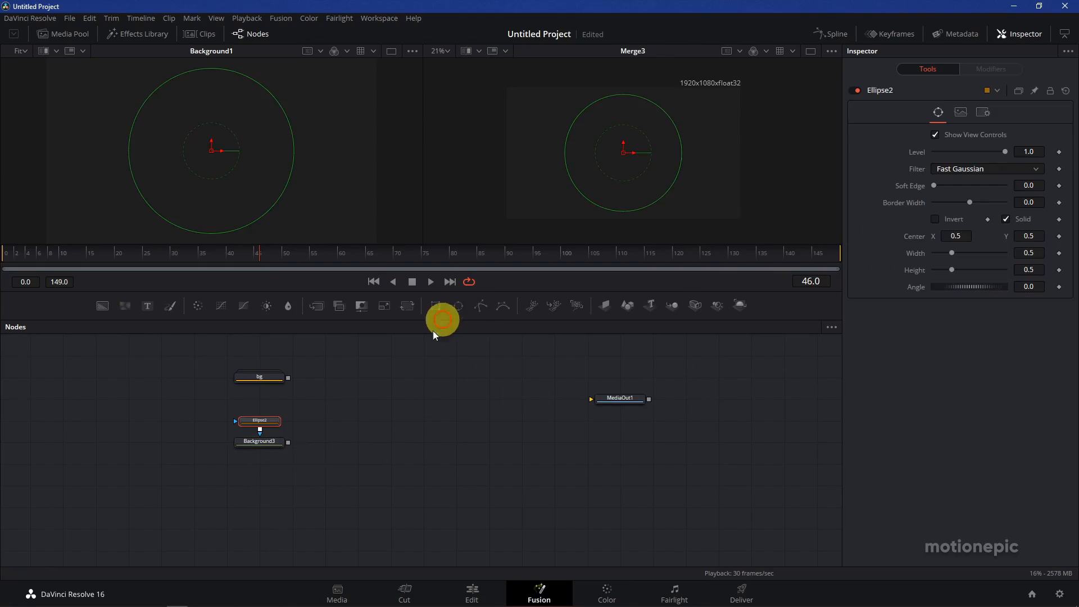
Step: Display Background3 in the first viewer and, at frame 30, link Ellipse2's Width to its Height with an expression
{"action": "left_click_drag", "start_coordinate": [257, 440], "coordinate": [235, 130]}
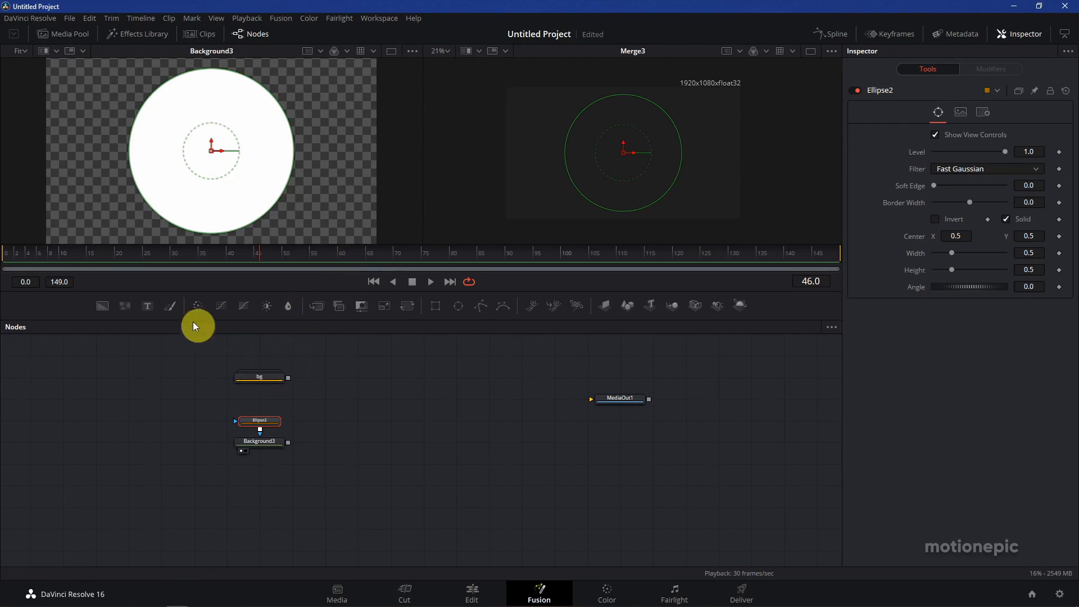
{"action": "left_click_drag", "start_coordinate": [114, 256], "coordinate": [172, 255]}
{"action": "right_click", "coordinate": [917, 252]}
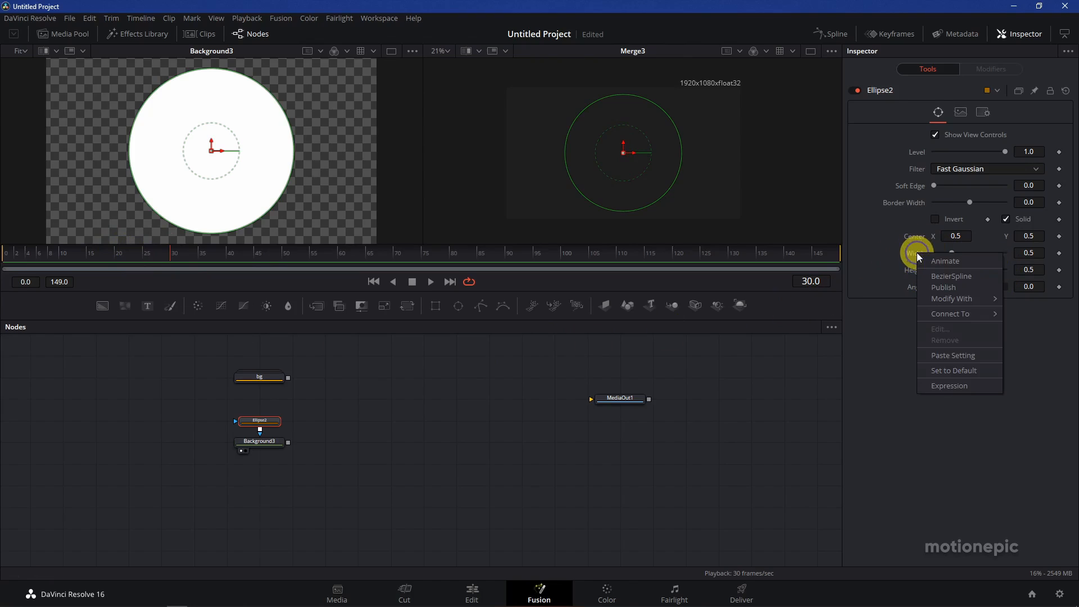
{"action": "left_click", "coordinate": [939, 382]}
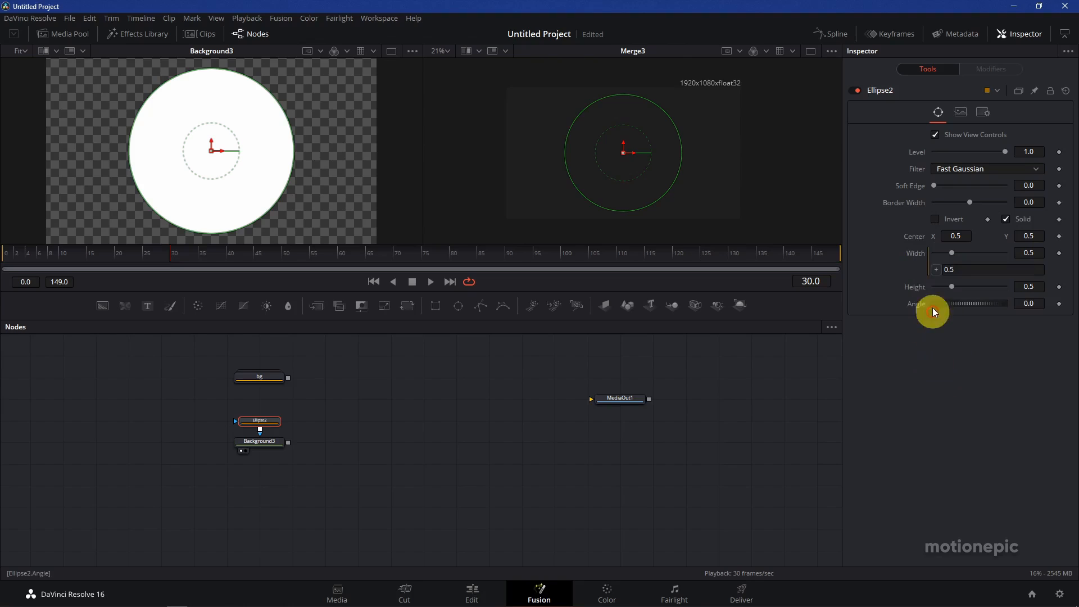
{"action": "left_click_drag", "start_coordinate": [920, 289], "coordinate": [919, 288]}
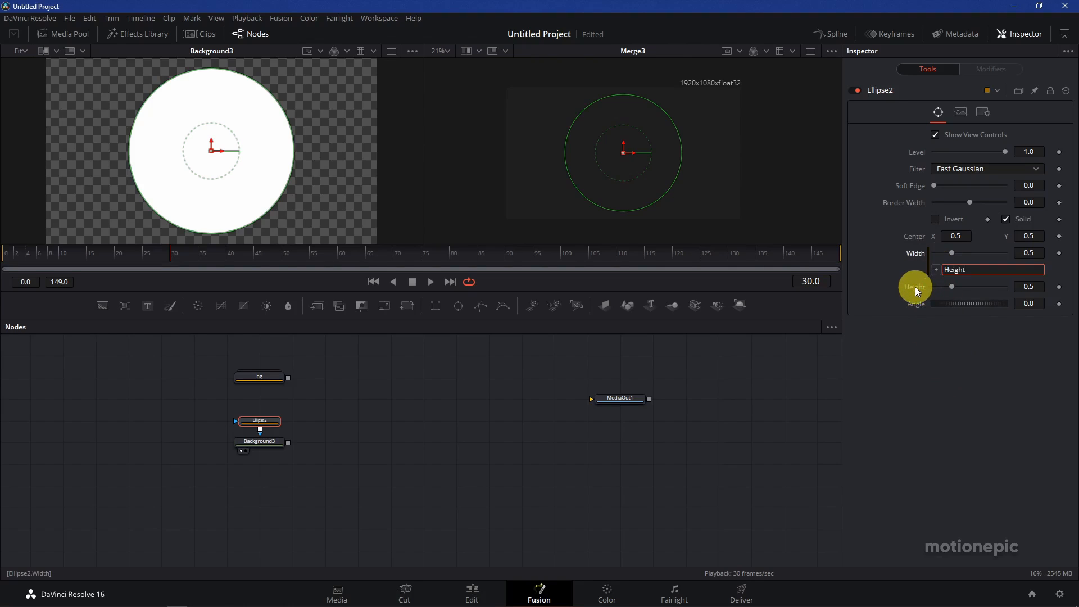
Step: Keyframe Ellipse2's Height at 0 on frame 30 and 0.04 on frame 35
{"action": "left_click", "coordinate": [1060, 288]}
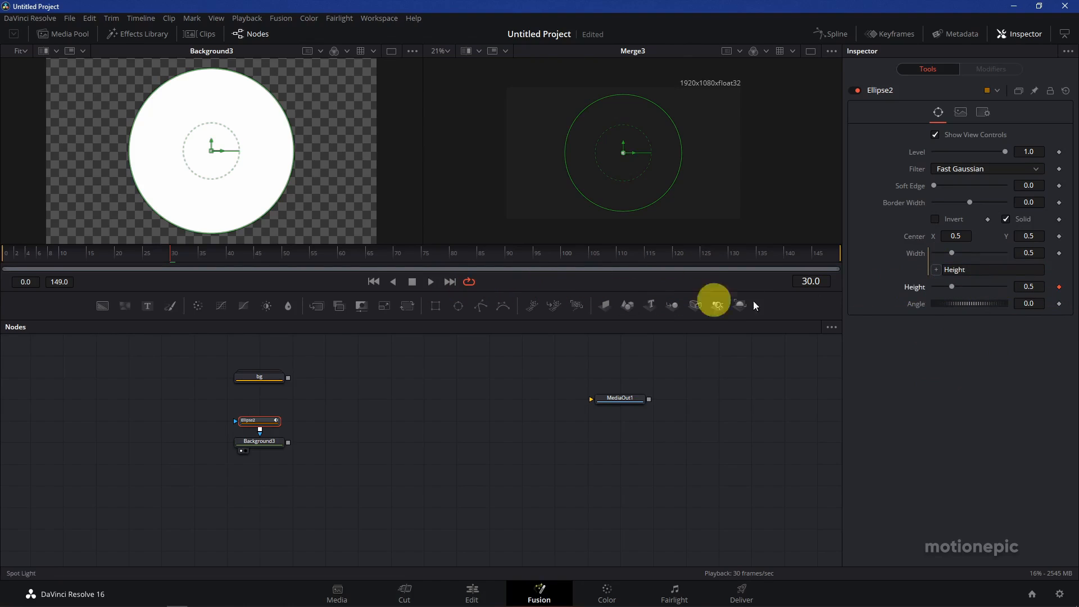
{"action": "left_click_drag", "start_coordinate": [954, 287], "coordinate": [883, 288]}
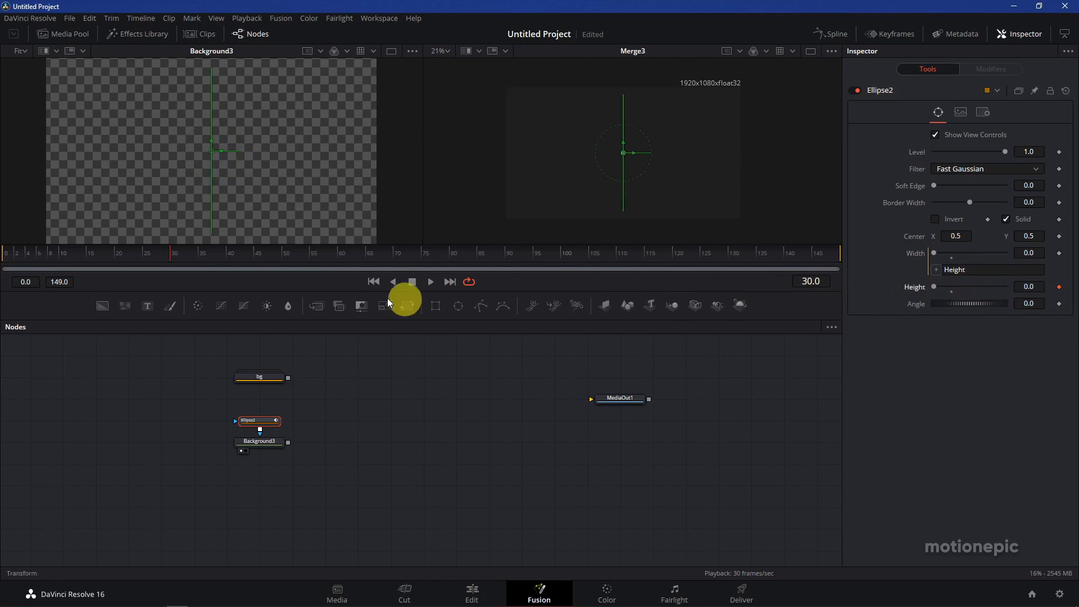
{"action": "left_click", "coordinate": [195, 263]}
{"action": "left_click_drag", "start_coordinate": [196, 264], "coordinate": [201, 259]}
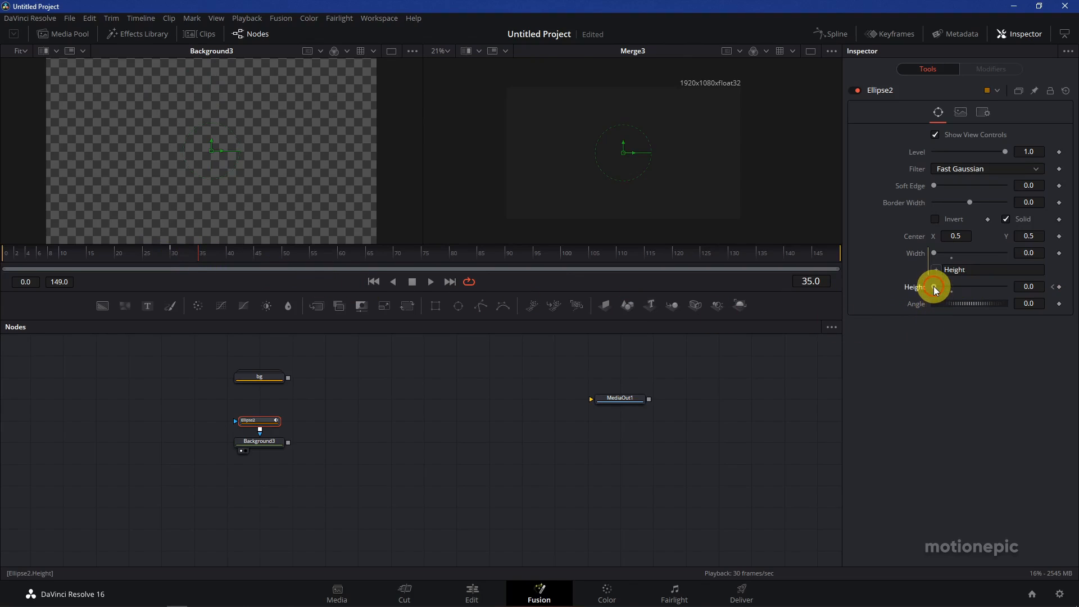
{"action": "left_click_drag", "start_coordinate": [933, 287], "coordinate": [936, 288]}
{"action": "left_click_drag", "start_coordinate": [1038, 289], "coordinate": [1040, 288]}
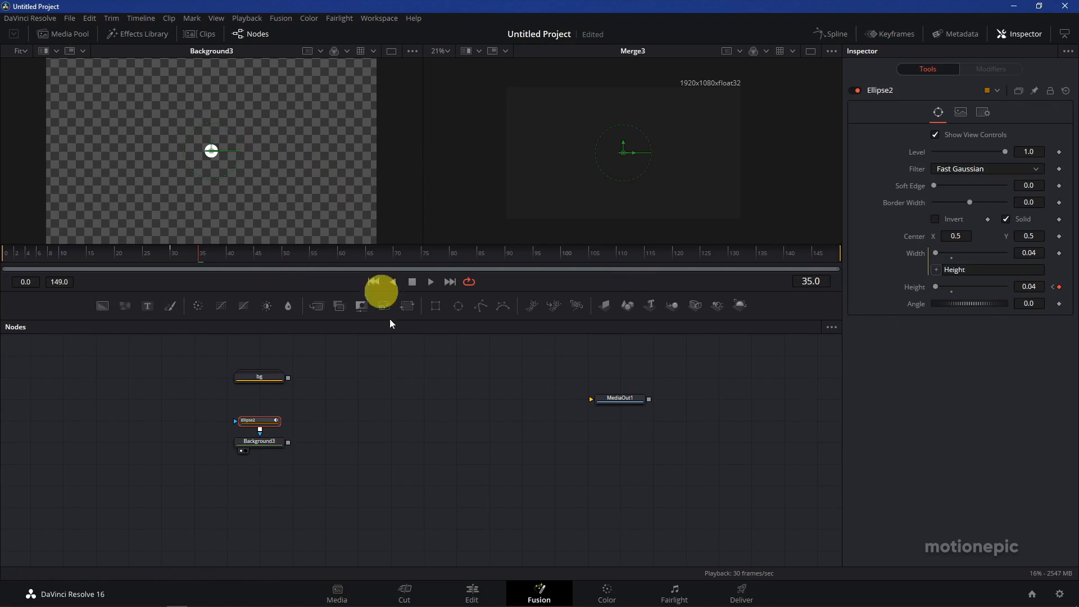
Step: Add a Transform node after Background3 and display it in the second viewer
{"action": "left_click", "coordinate": [255, 421]}
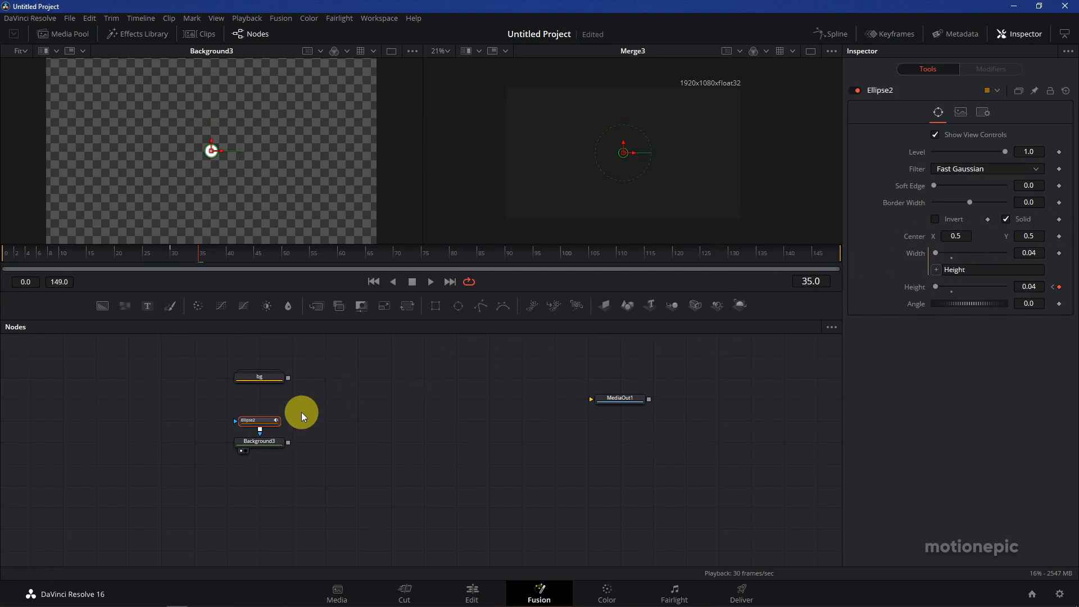
{"action": "left_click", "coordinate": [272, 462]}
{"action": "left_click", "coordinate": [272, 448]}
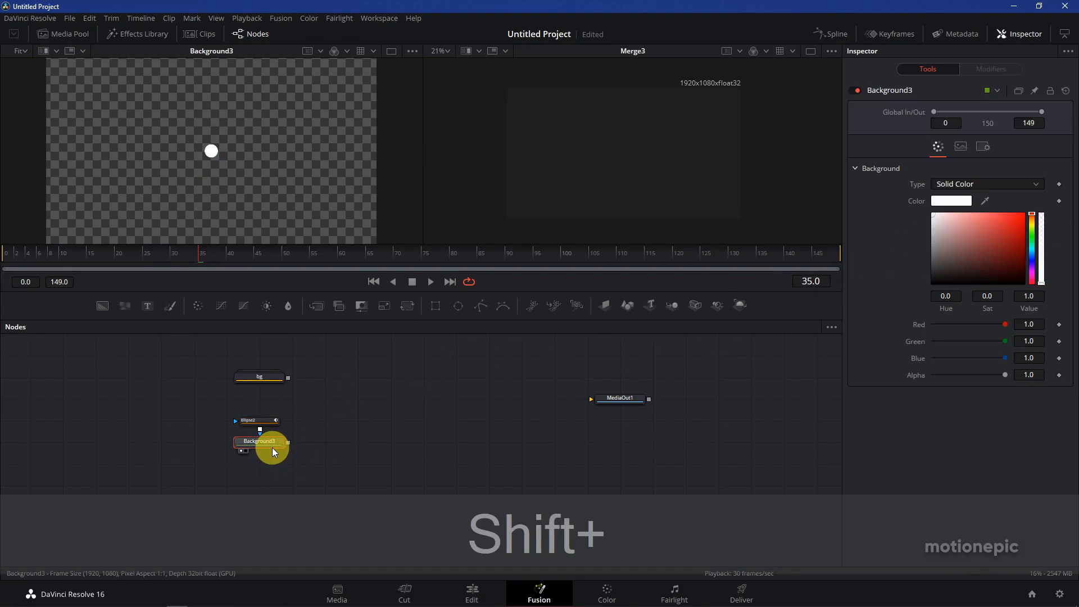
{"action": "key", "text": "shift+space"}
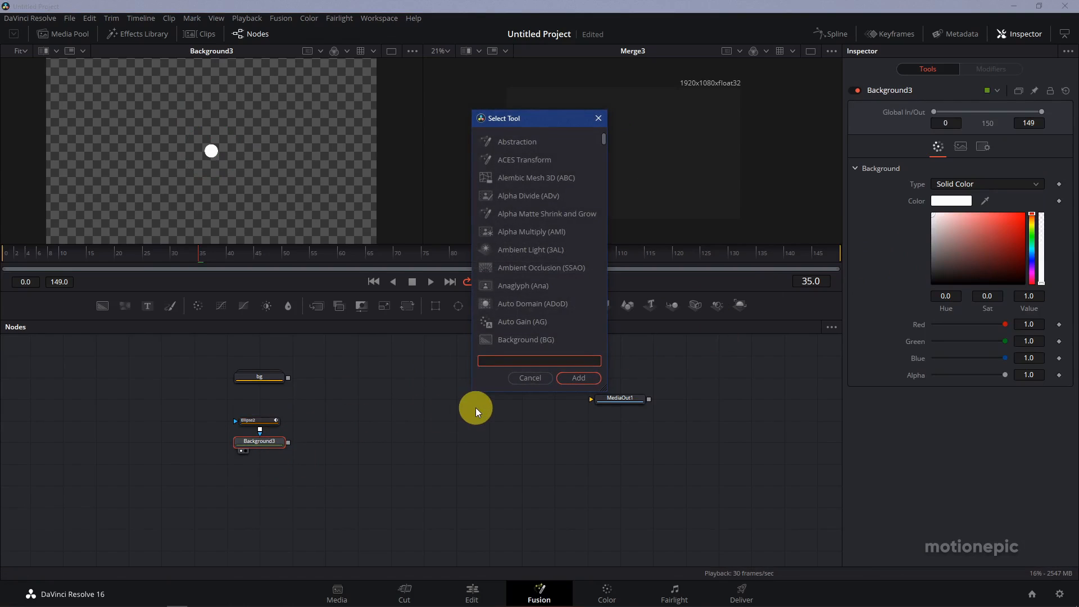
{"action": "type", "text": "xf"}
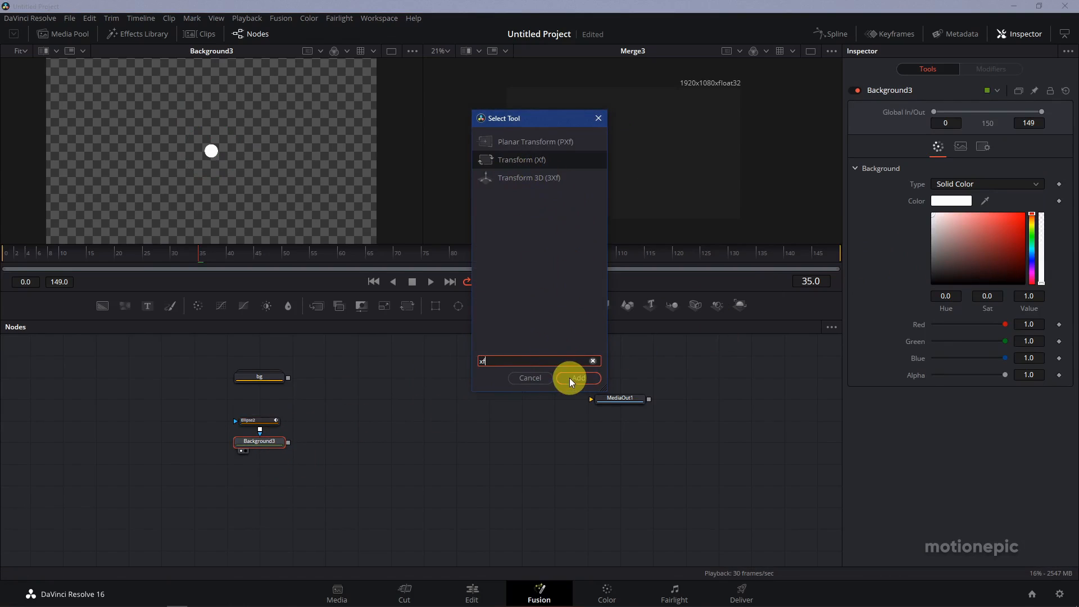
{"action": "left_click", "coordinate": [570, 380]}
{"action": "left_click", "coordinate": [330, 445]}
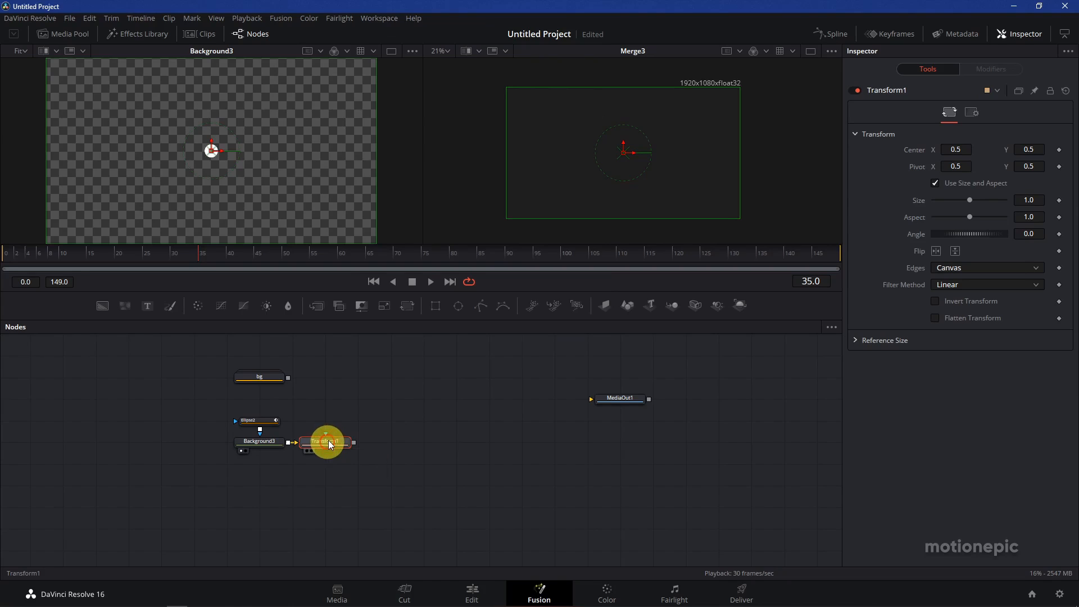
{"action": "left_click_drag", "start_coordinate": [326, 443], "coordinate": [618, 172]}
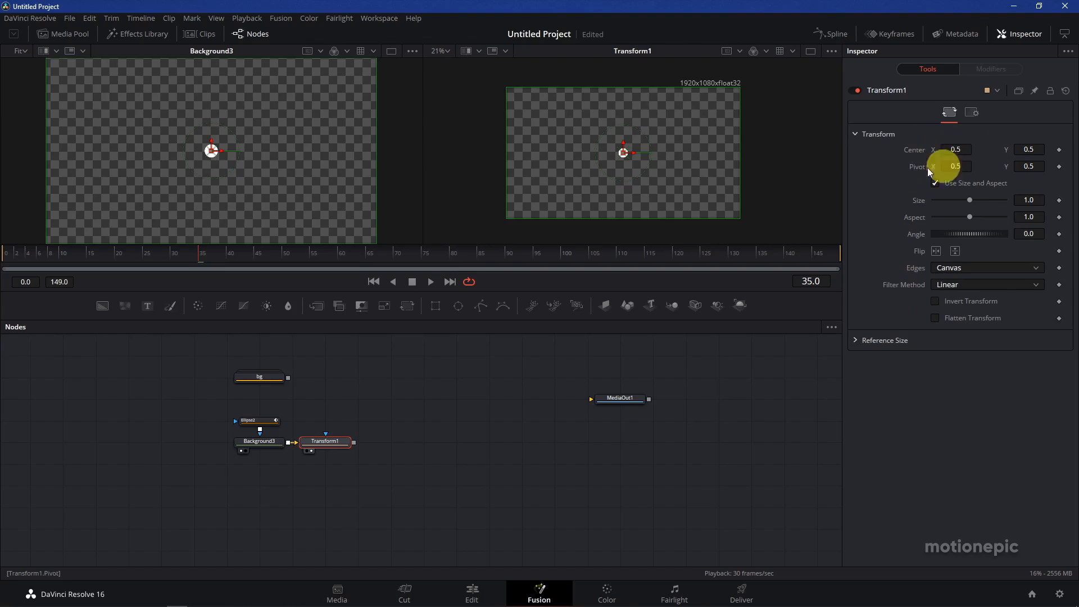
Step: Keyframe Transform1's Center at frame 30, and at frame 60 move the circle straight up to Y about 0.92
{"action": "left_click_drag", "start_coordinate": [205, 263], "coordinate": [173, 255]}
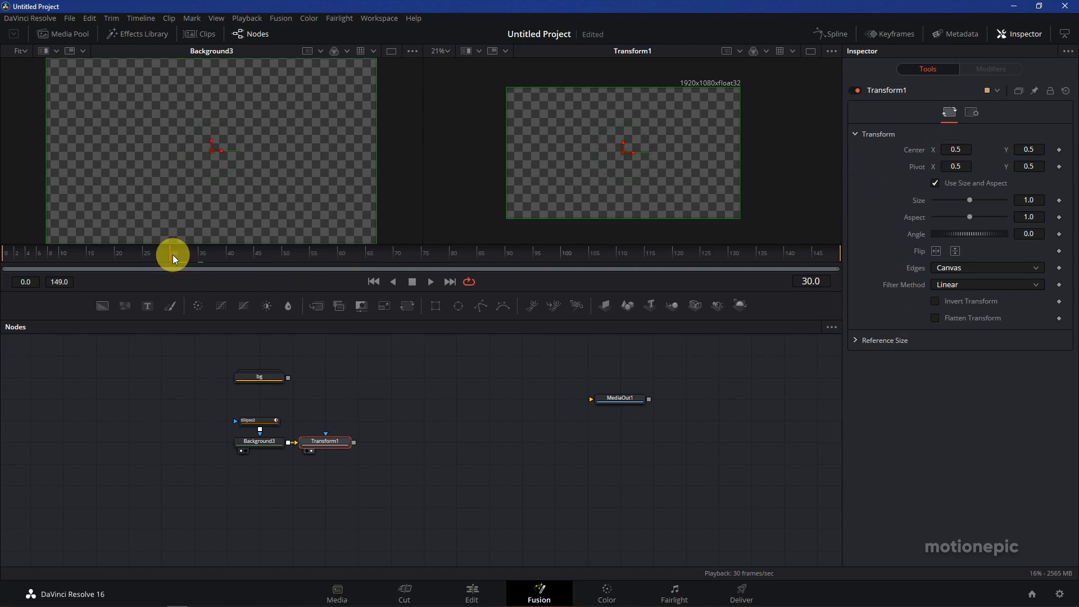
{"action": "left_click", "coordinate": [1060, 151]}
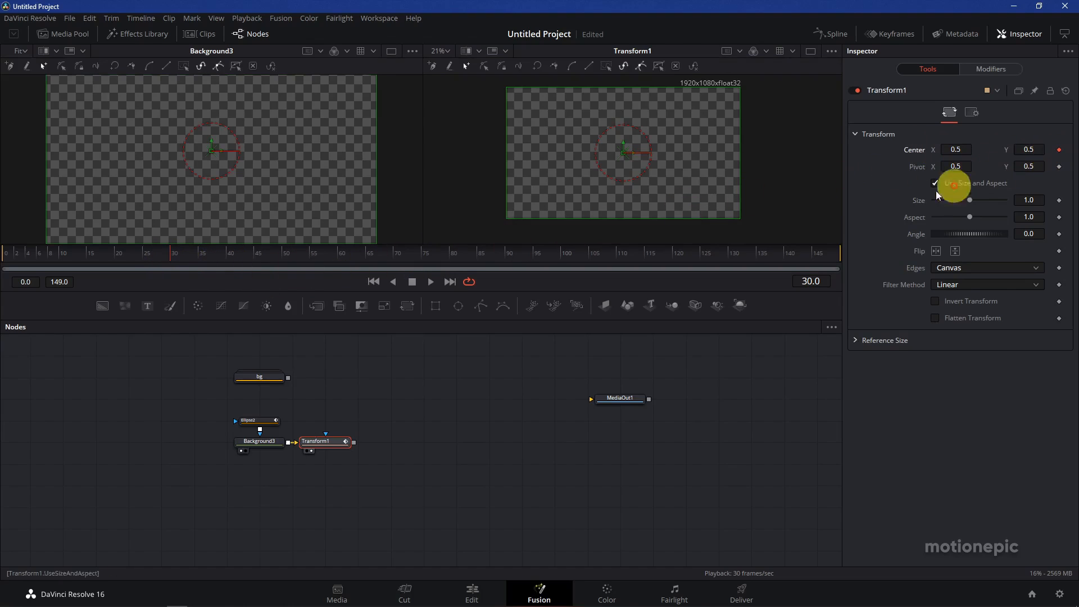
{"action": "left_click_drag", "start_coordinate": [186, 251], "coordinate": [339, 253]}
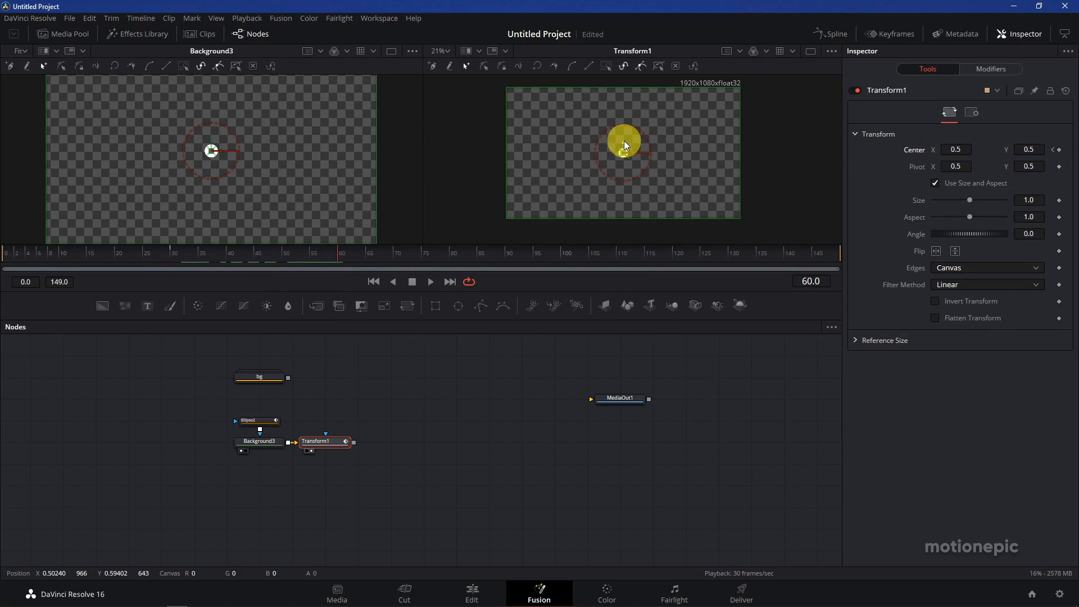
{"action": "left_click_drag", "start_coordinate": [622, 144], "coordinate": [622, 92]}
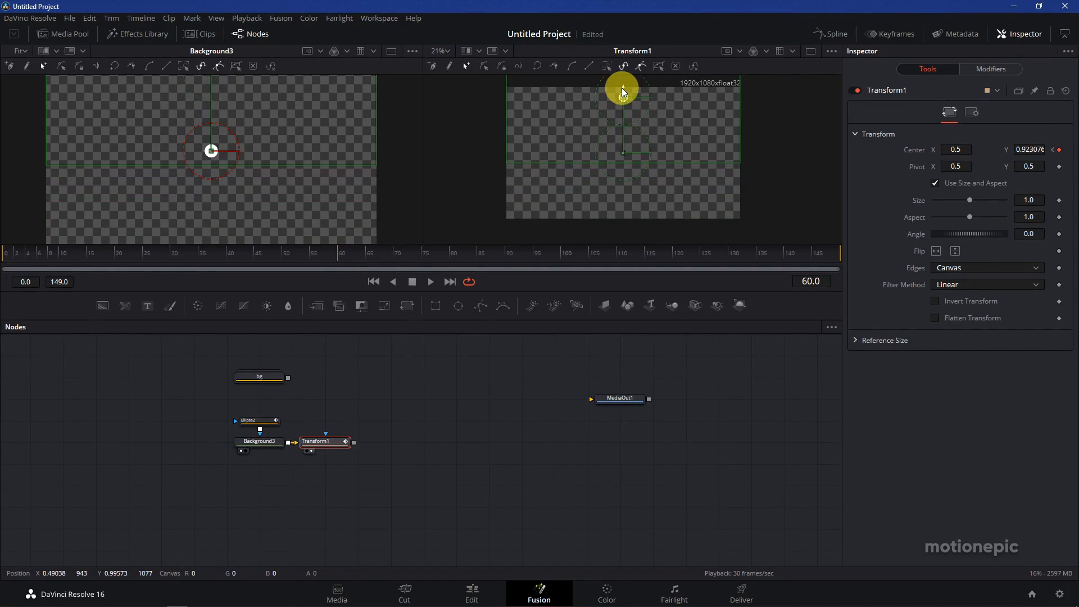
Step: Smooth the Displacement curve of Transform1 in the spline editor, raise Ease In to about 65.8, and close the editor
{"action": "left_click", "coordinate": [829, 34]}
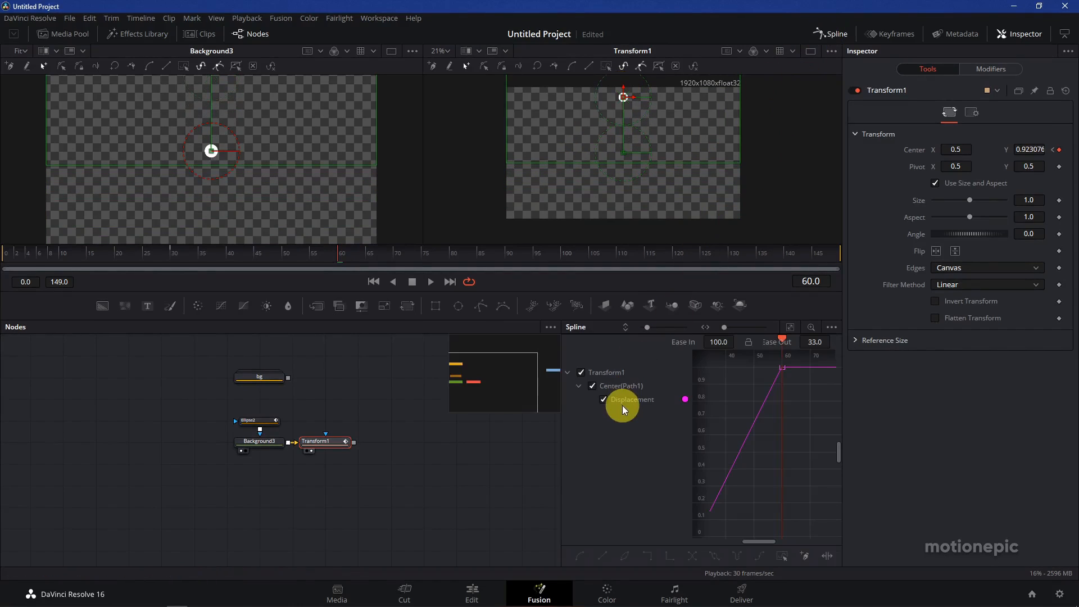
{"action": "left_click", "coordinate": [784, 556]}
{"action": "left_click", "coordinate": [790, 329]}
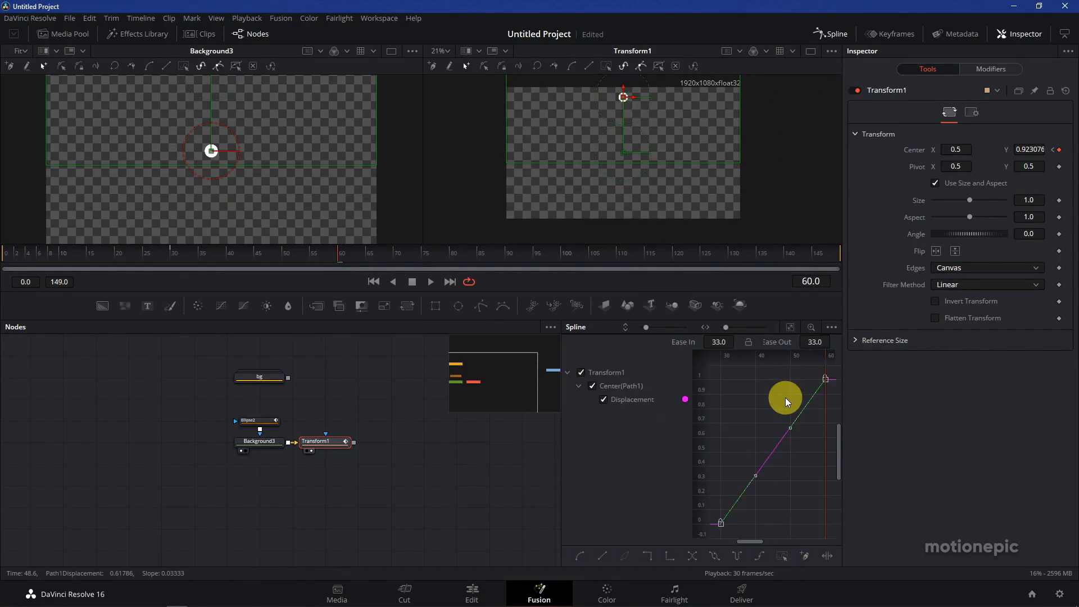
{"action": "left_click", "coordinate": [783, 556]}
{"action": "left_click_drag", "start_coordinate": [717, 342], "coordinate": [905, 336]}
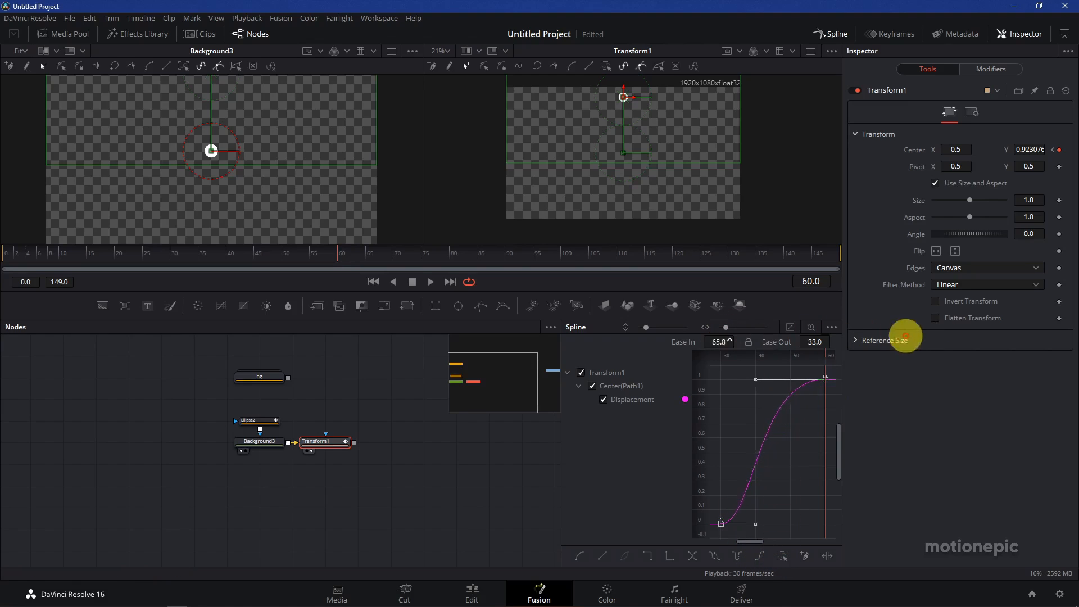
{"action": "left_click", "coordinate": [831, 34]}
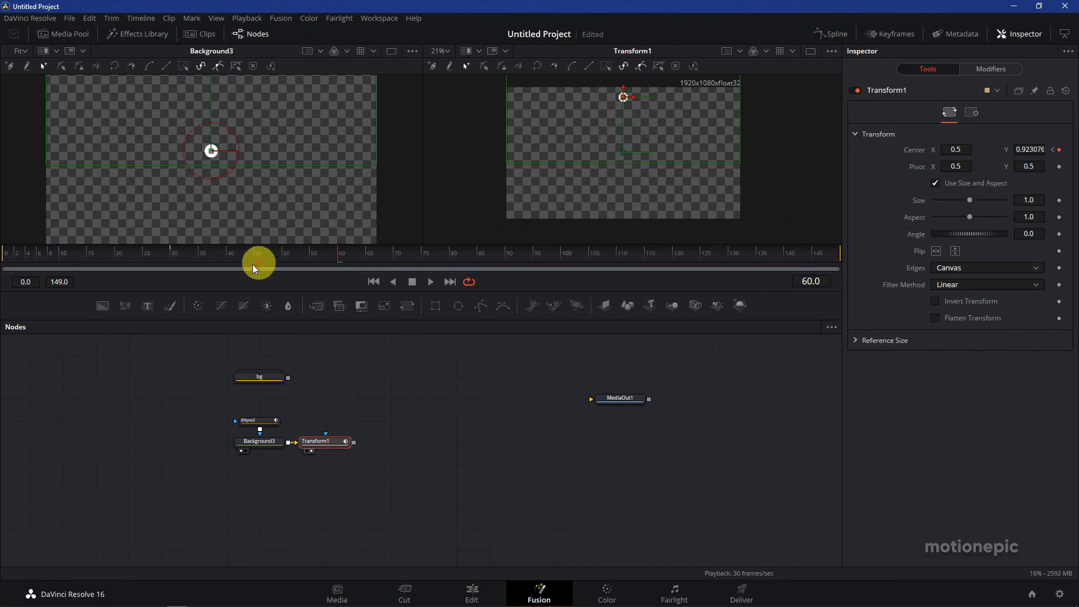
Step: Play back the circle's upward move from frame 30 and try out Transform1's Angle
{"action": "left_click", "coordinate": [175, 259]}
{"action": "key", "text": "space"}
{"action": "left_click", "coordinate": [169, 252]}
{"action": "key", "text": "space"}
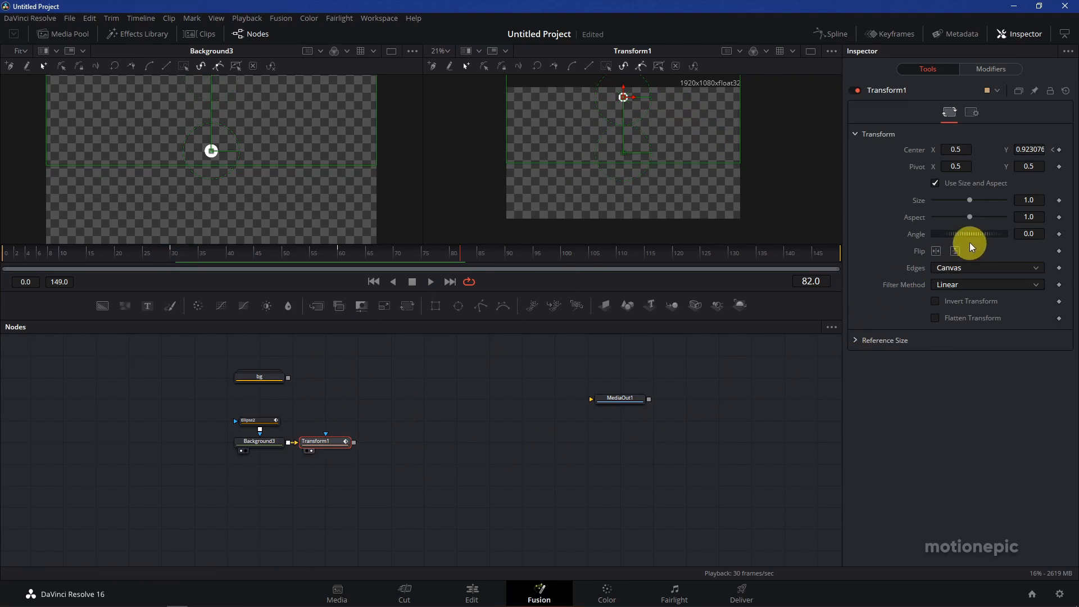
{"action": "left_click_drag", "start_coordinate": [965, 233], "coordinate": [979, 234]}
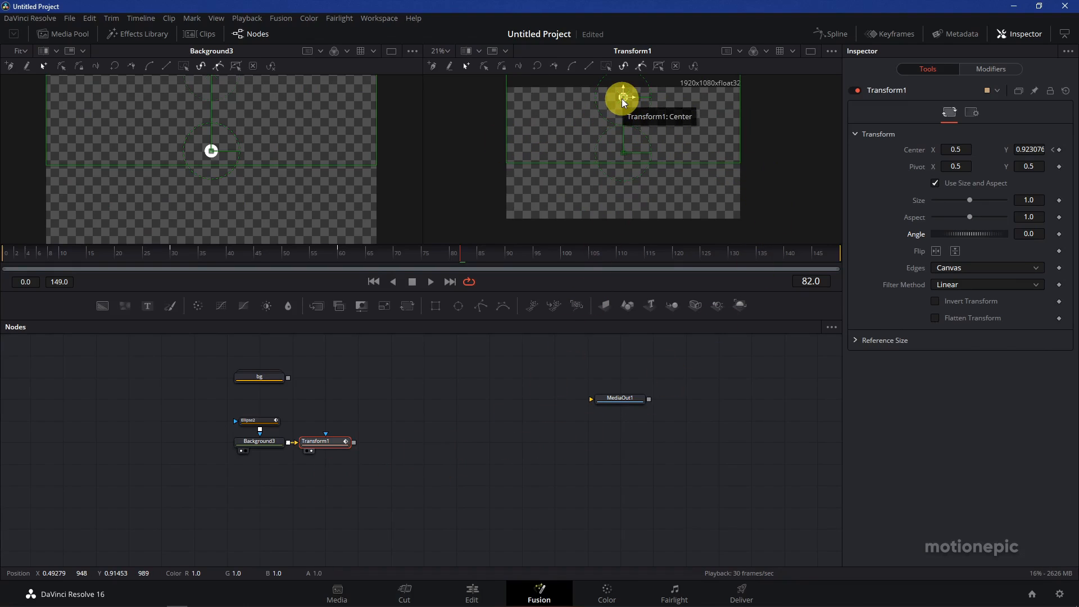
Step: Add a second Transform node after Transform1, display it in the second viewer, and test its Angle before resetting it to 0
{"action": "left_click", "coordinate": [337, 441]}
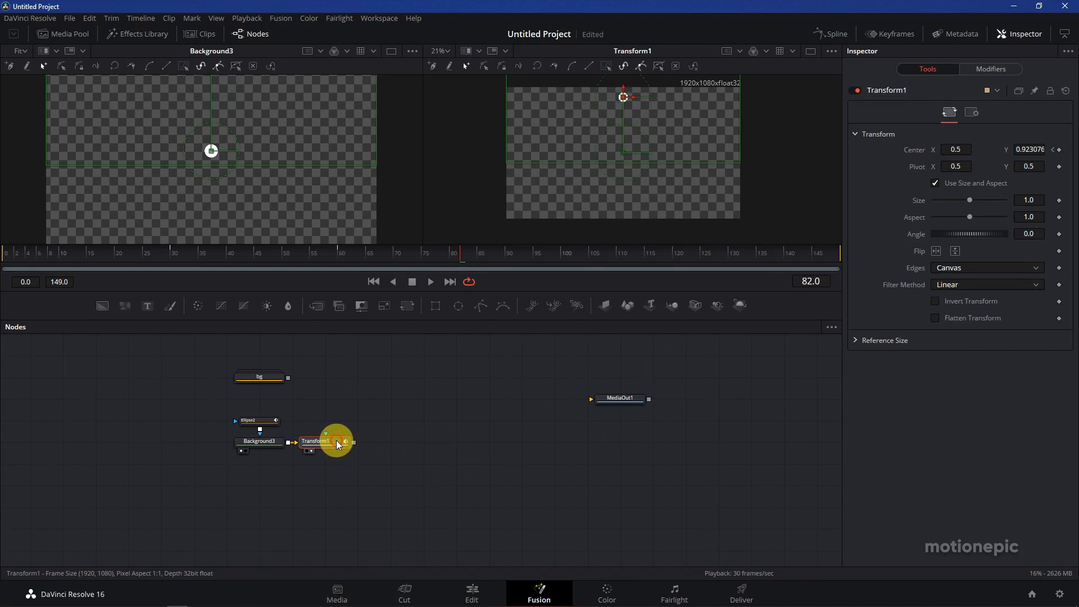
{"action": "key", "text": "shift+space"}
{"action": "type", "text": "xf"}
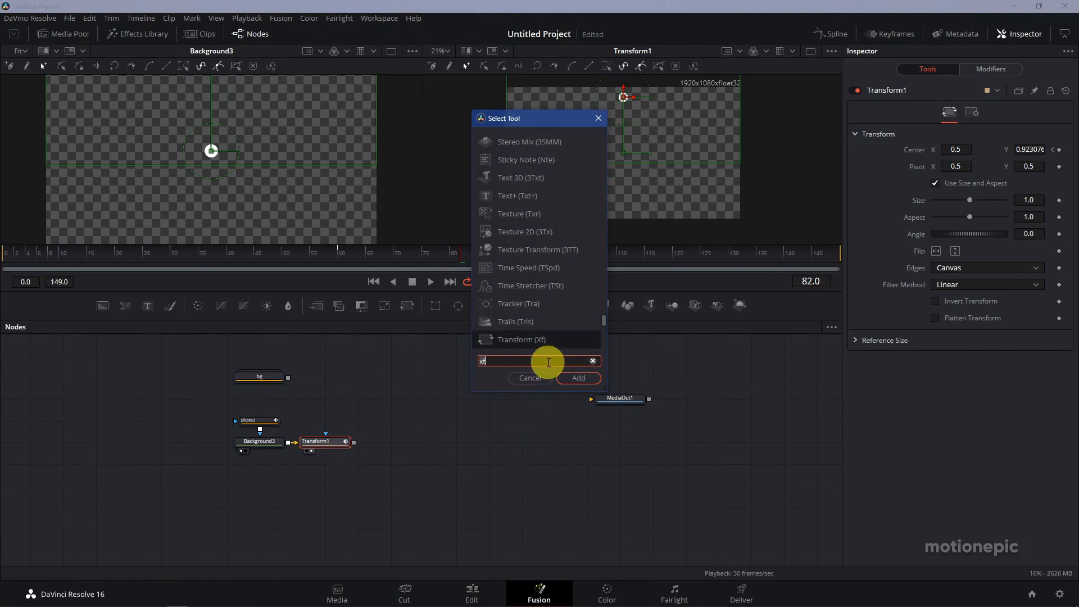
{"action": "left_click", "coordinate": [575, 380]}
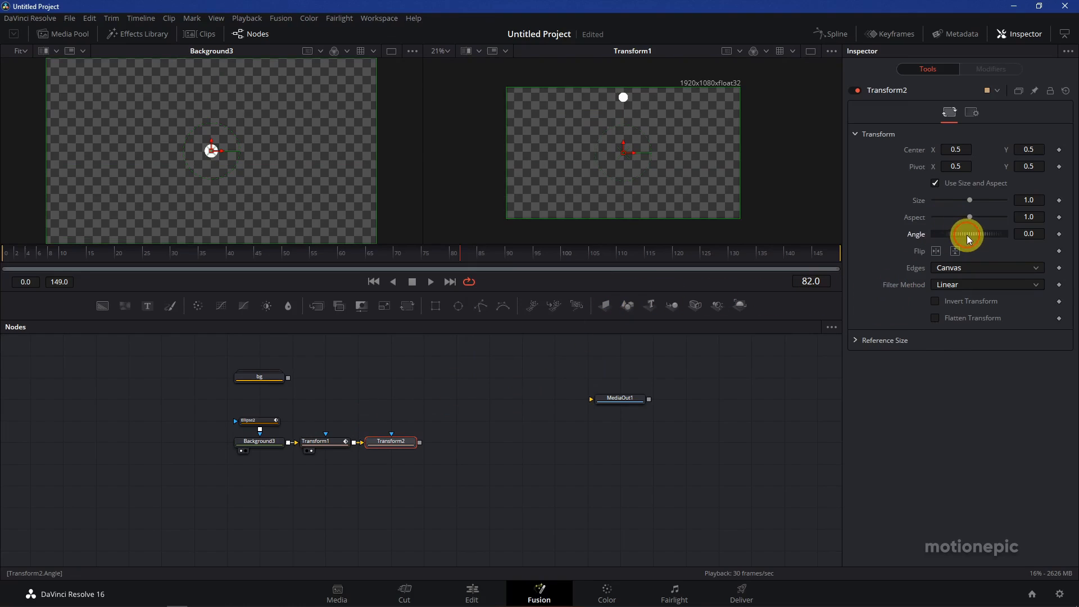
{"action": "left_click_drag", "start_coordinate": [967, 235], "coordinate": [956, 235]}
{"action": "key", "text": "ctrl+z"}
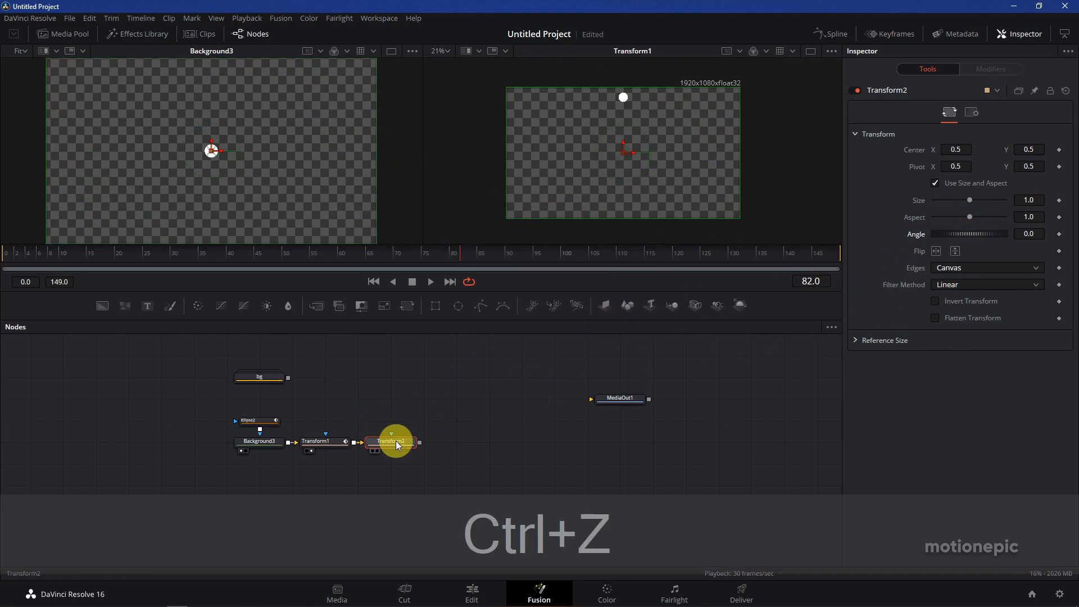
{"action": "key", "text": "2"}
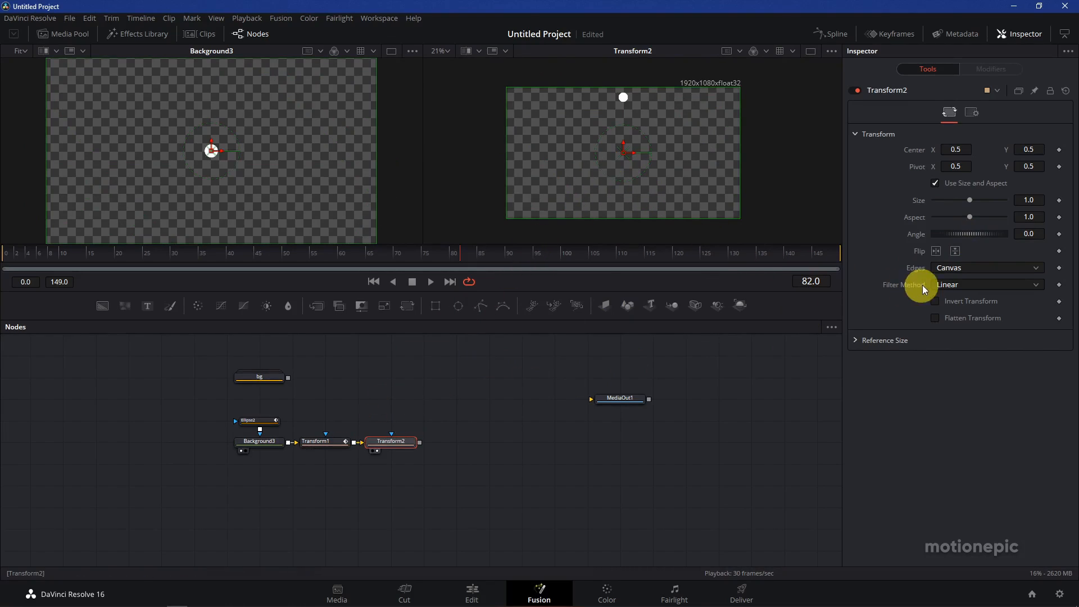
{"action": "mouse_move", "coordinate": [964, 235]}
{"action": "left_mouse_down"}
{"action": "mouse_move", "coordinate": [949, 231]}
{"action": "mouse_move", "coordinate": [977, 235]}
{"action": "left_mouse_up"}
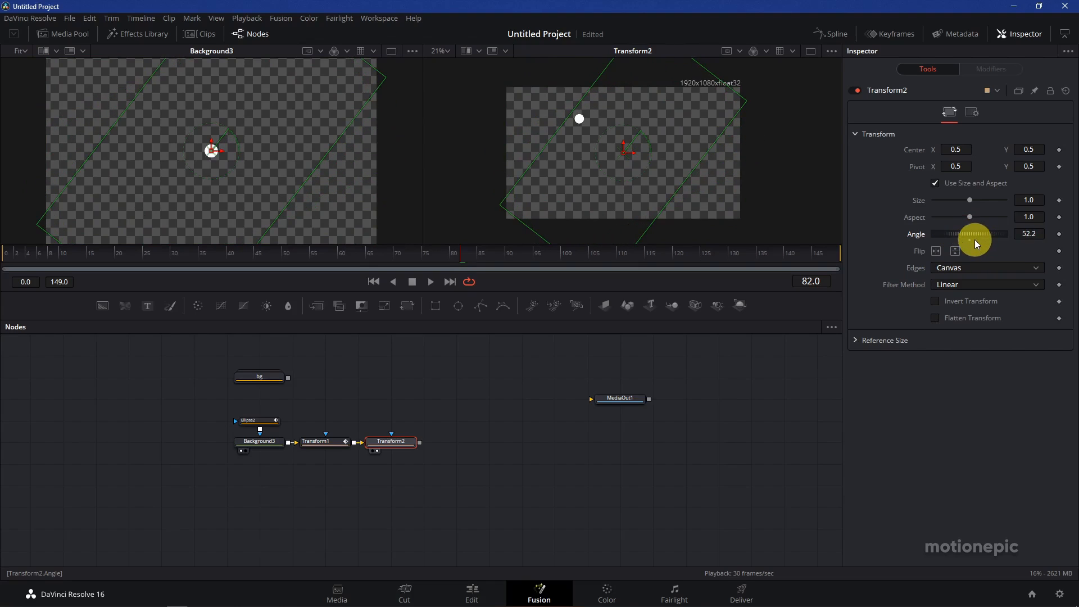
{"action": "double_click", "coordinate": [970, 240]}
Step: Keyframe Transform2's Angle at 0 on frame 60 and -50 on frame 90
{"action": "left_click_drag", "start_coordinate": [242, 259], "coordinate": [320, 264]}
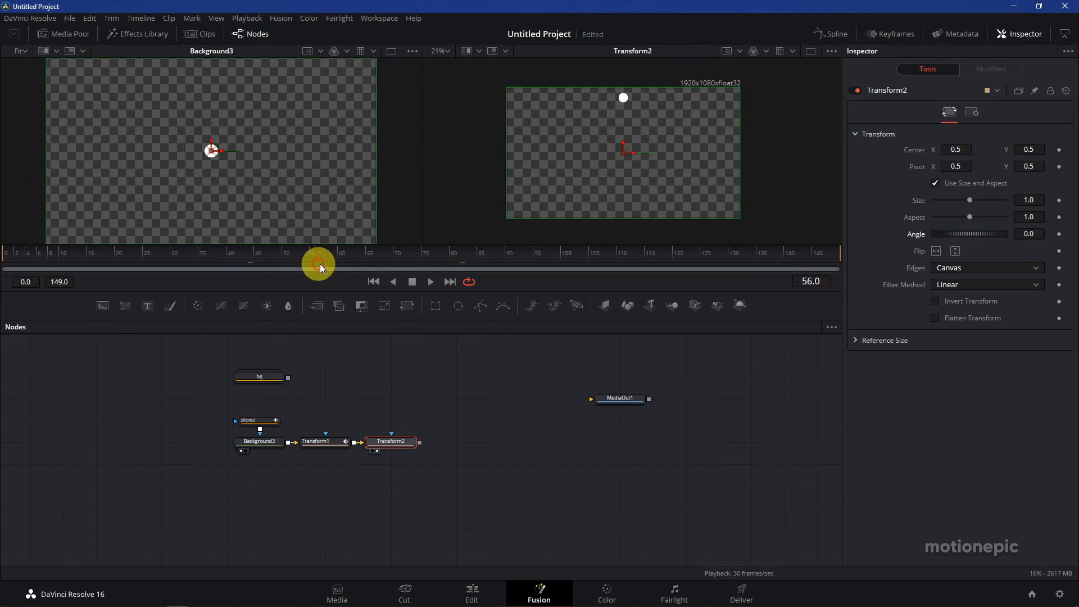
{"action": "left_click", "coordinate": [1059, 234]}
{"action": "left_click", "coordinate": [442, 253]}
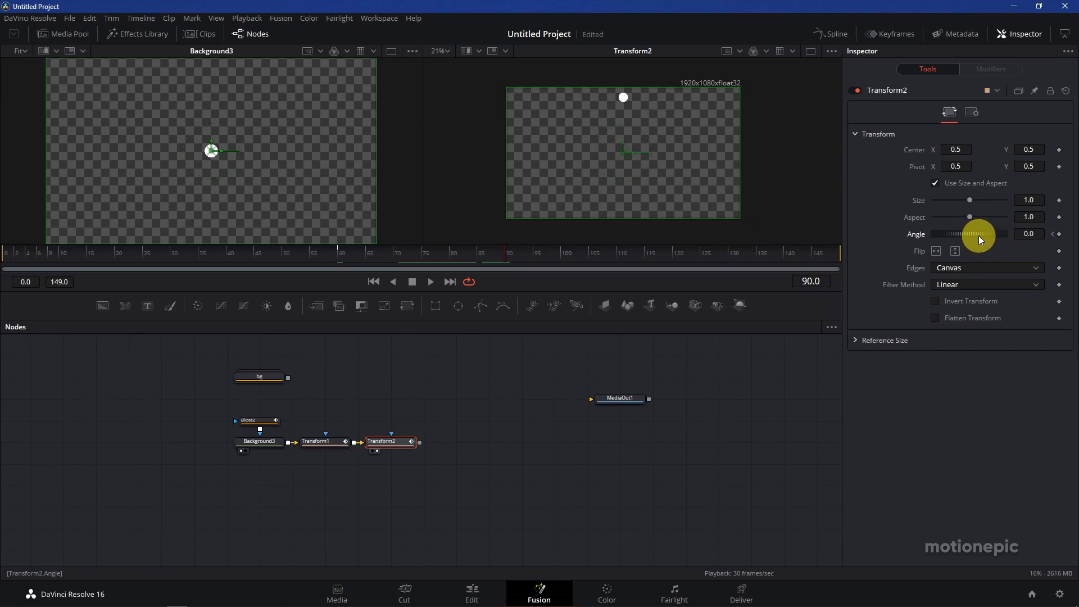
{"action": "left_click", "coordinate": [1021, 234]}
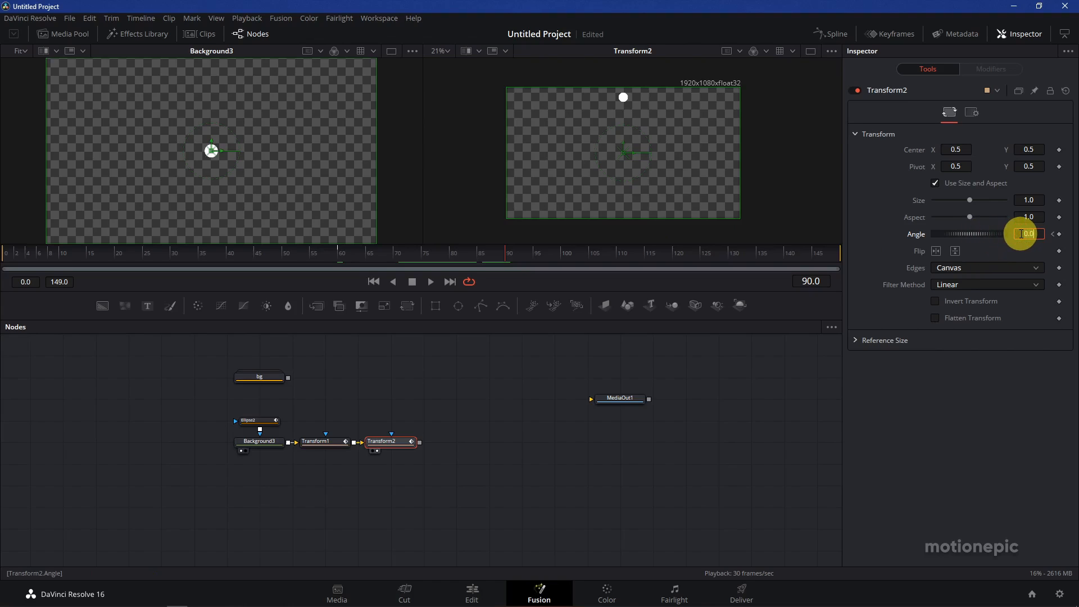
{"action": "key", "text": "Tab"}
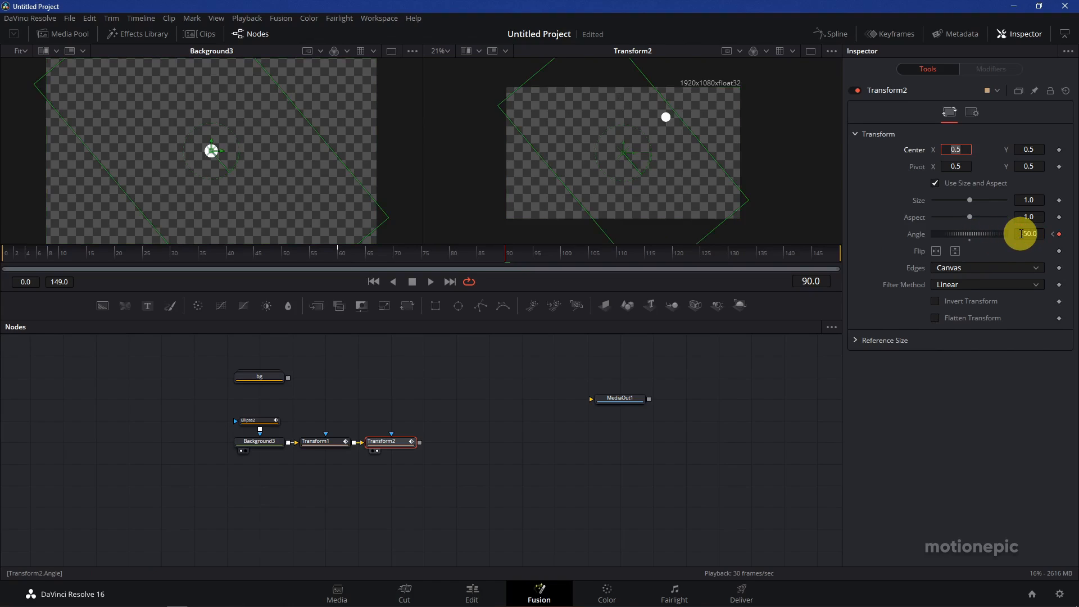
Step: Ease Transform2's Angle curve between frames 60 and 90 in the spline editor, increase its Ease In, and close the editor
{"action": "left_click", "coordinate": [832, 33]}
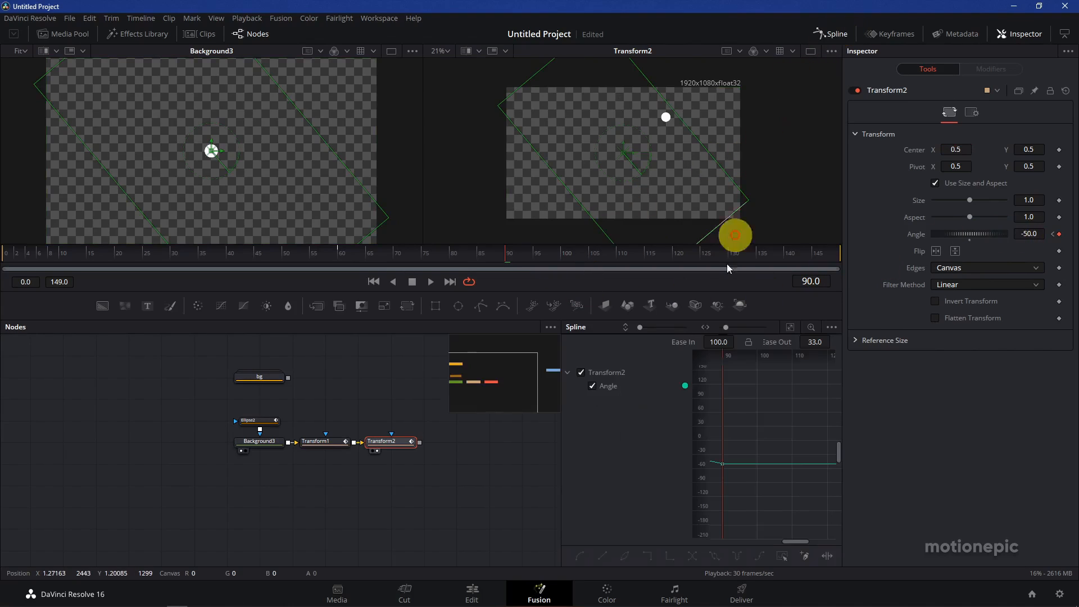
{"action": "left_click", "coordinate": [791, 327]}
{"action": "left_click", "coordinate": [783, 556]}
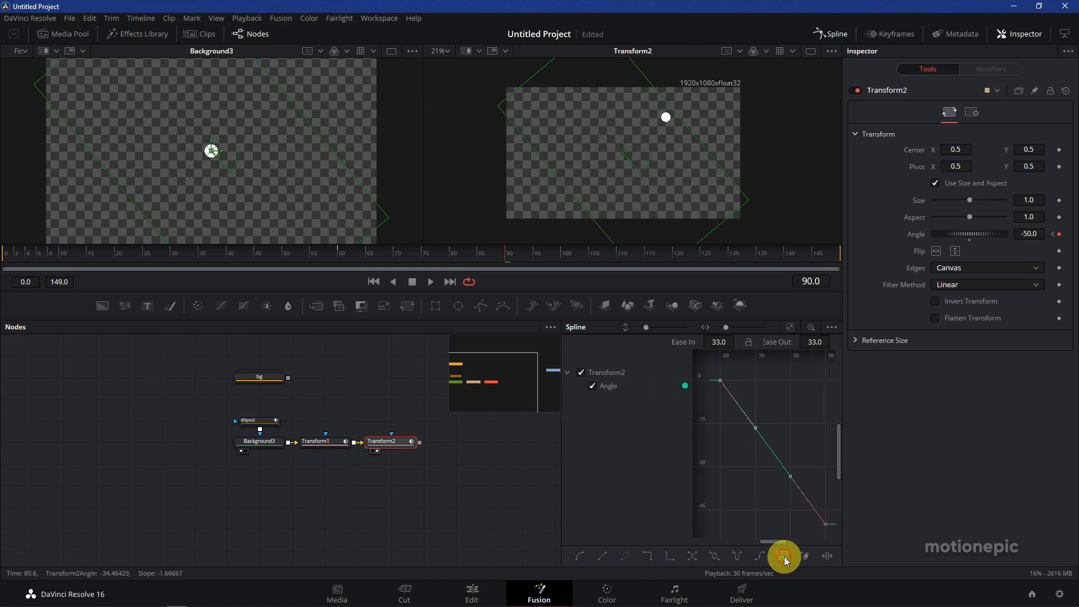
{"action": "key", "text": "f"}
{"action": "left_click_drag", "start_coordinate": [728, 342], "coordinate": [588, 304]}
{"action": "left_click", "coordinate": [831, 34]}
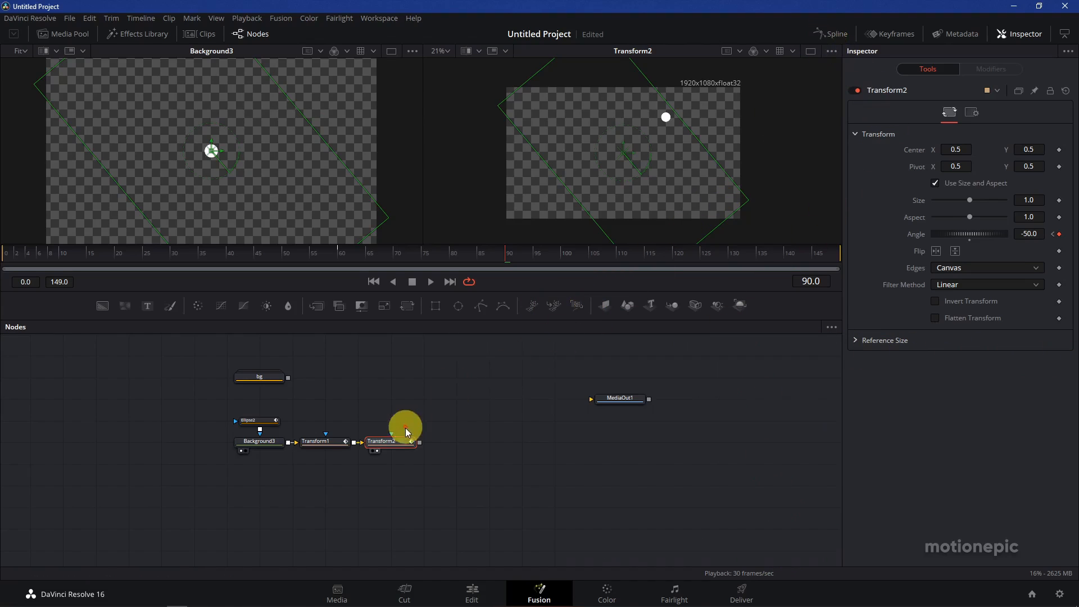
Step: Play back the circle's rotation from about frame 50
{"action": "left_click", "coordinate": [287, 261]}
{"action": "key", "text": "space"}
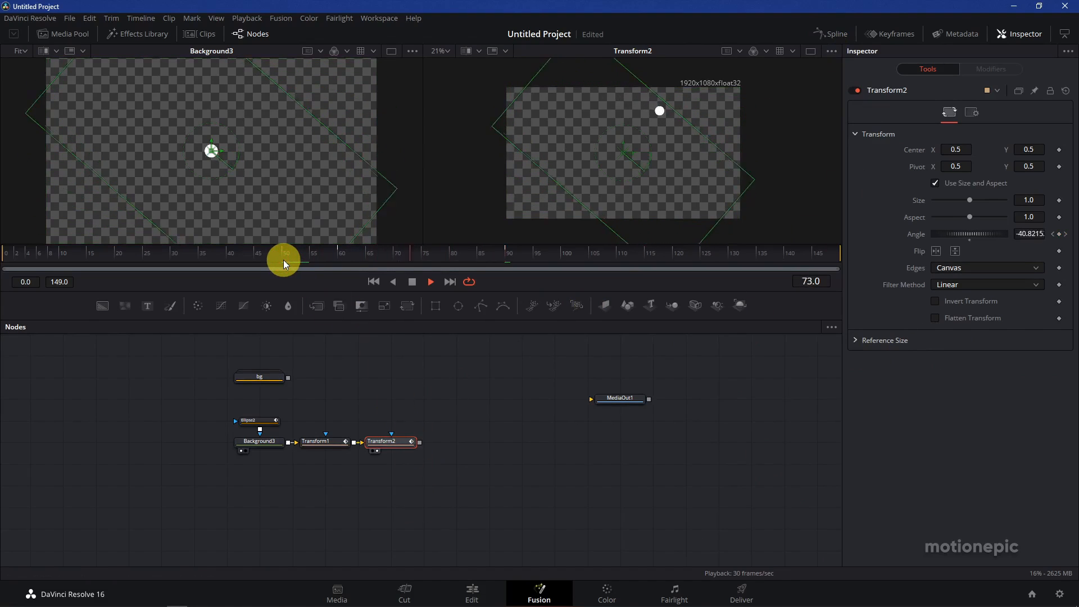
{"action": "key", "text": "space"}
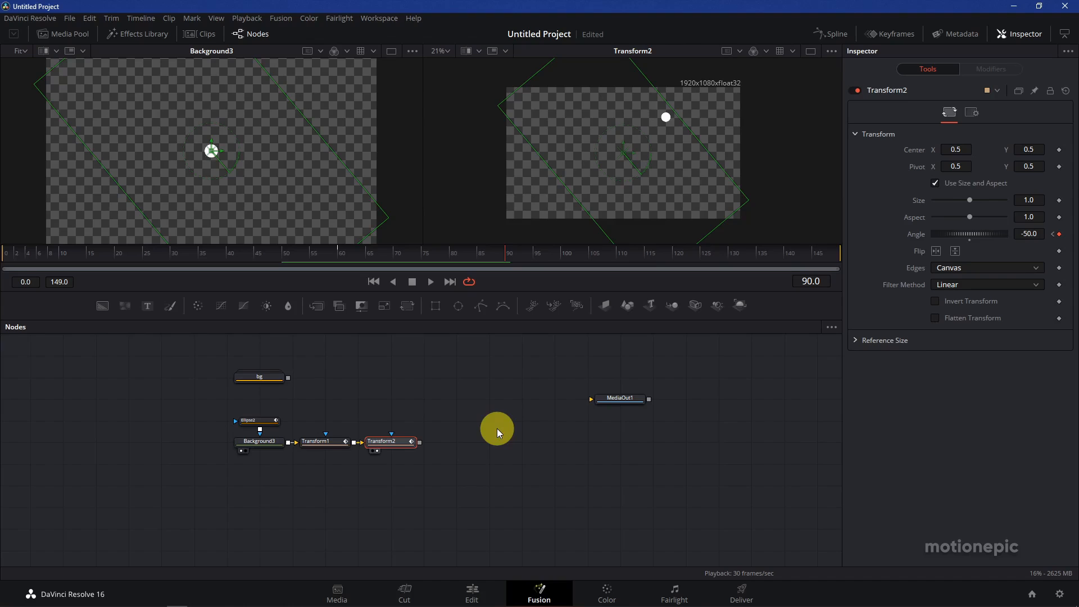
Step: Add a Duplicate node after Transform2, display it in the second viewer, and clear the first viewer
{"action": "left_click", "coordinate": [444, 446]}
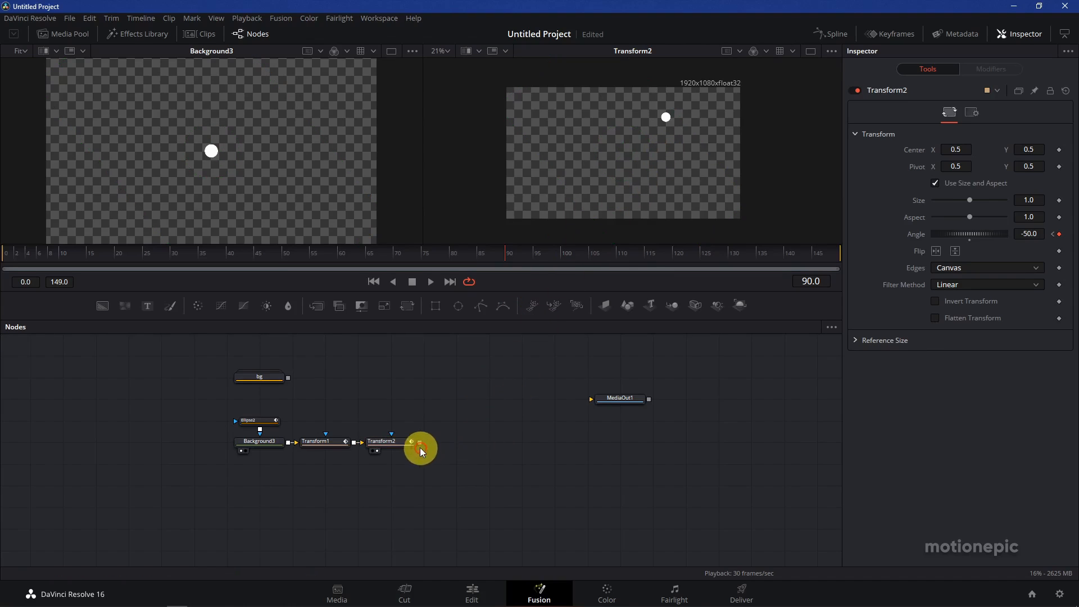
{"action": "left_click", "coordinate": [403, 445]}
{"action": "key", "text": "shift+space"}
{"action": "type", "text": "xf"}
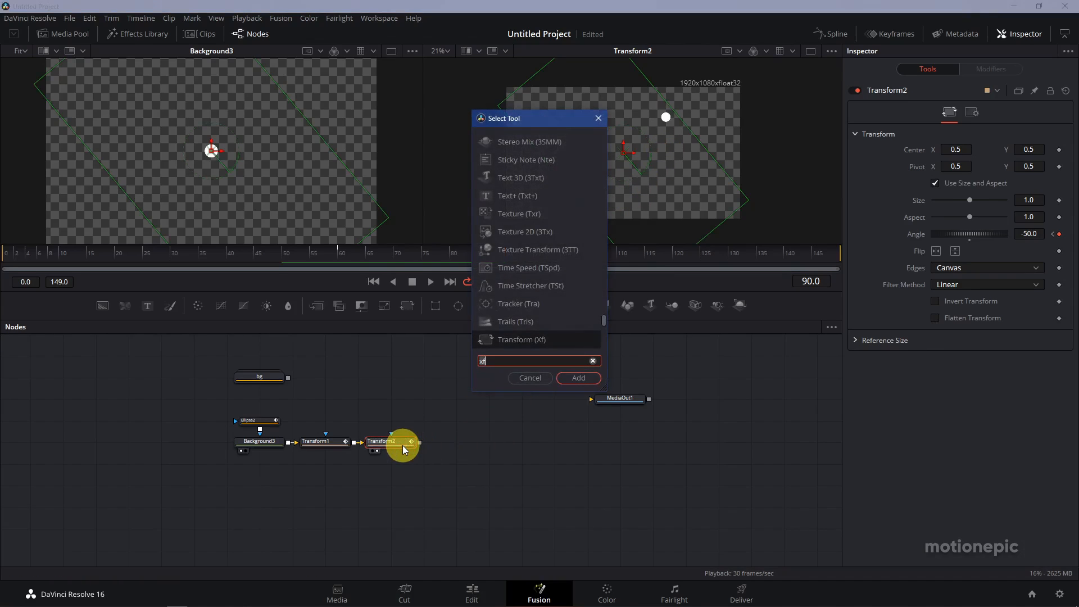
{"action": "key", "text": "BackSpace"}
{"action": "key", "text": "BackSpace"}
{"action": "type", "text": "dup"}
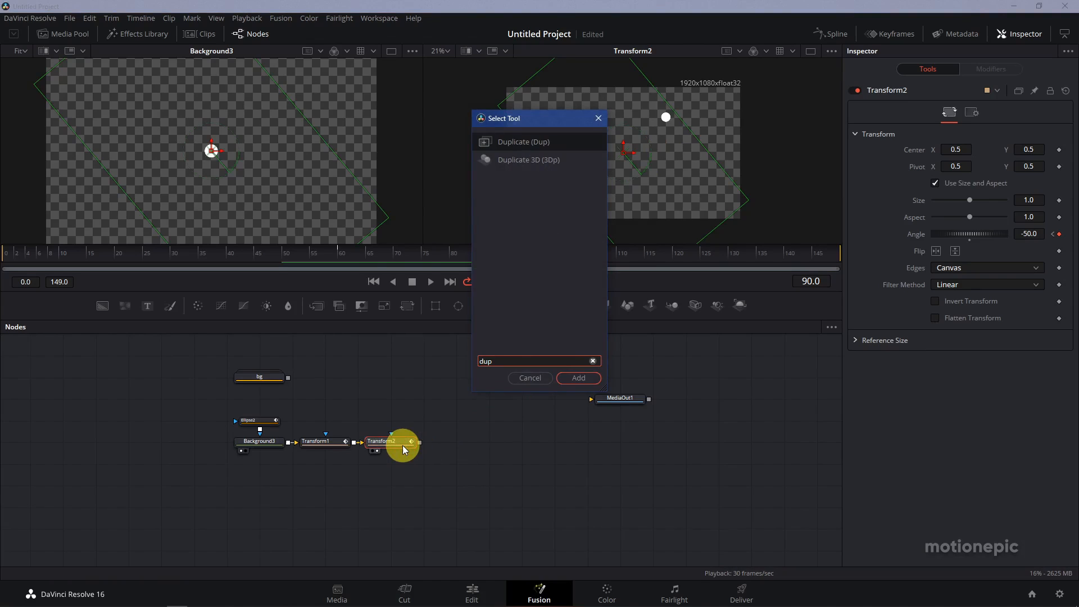
{"action": "left_click", "coordinate": [579, 378]}
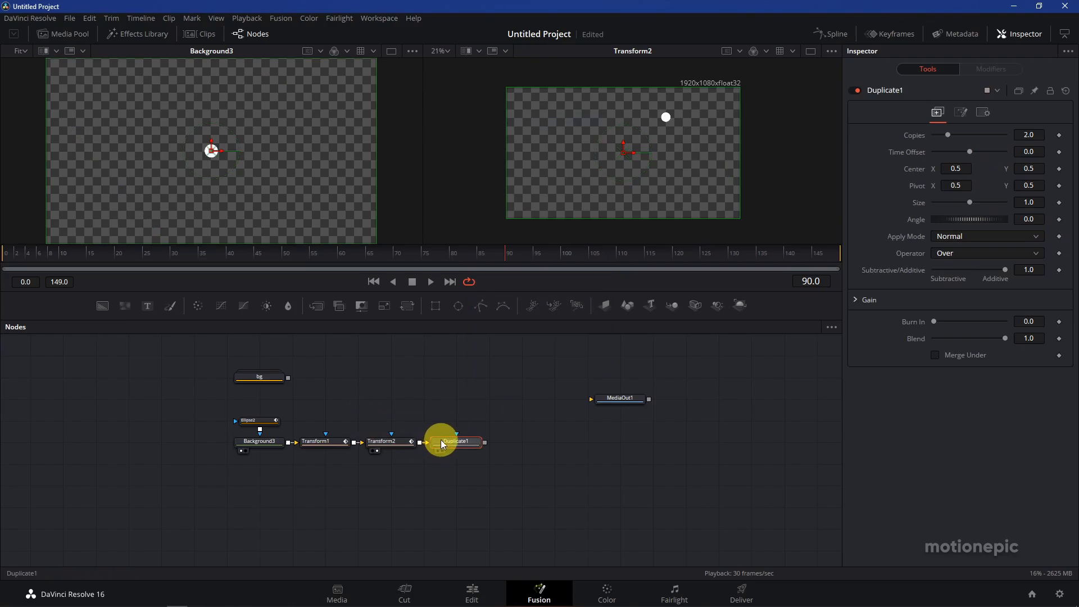
{"action": "left_click_drag", "start_coordinate": [452, 445], "coordinate": [641, 157]}
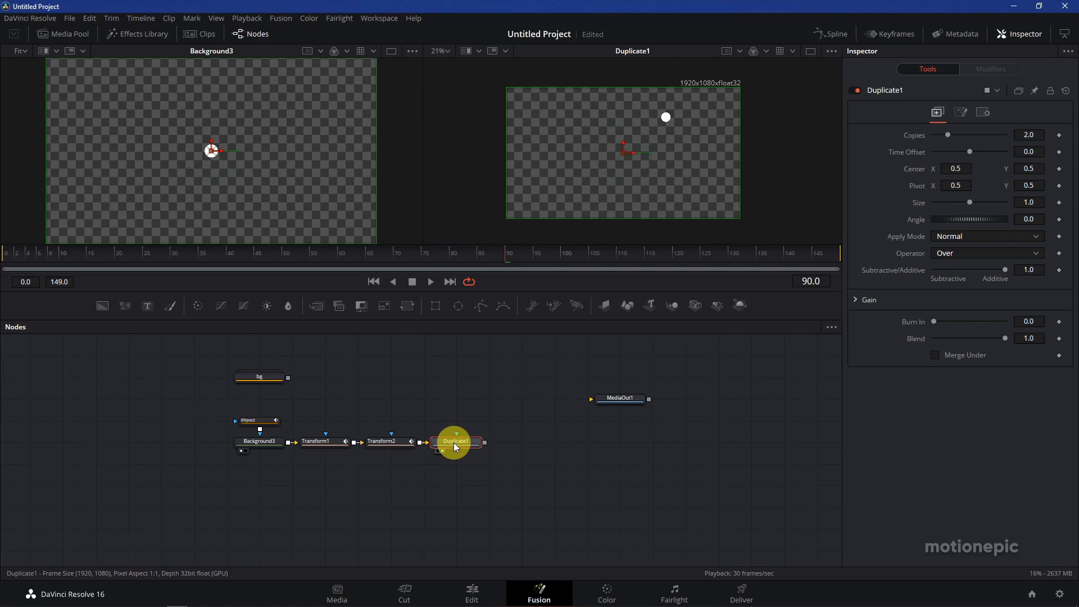
{"action": "key", "text": "1"}
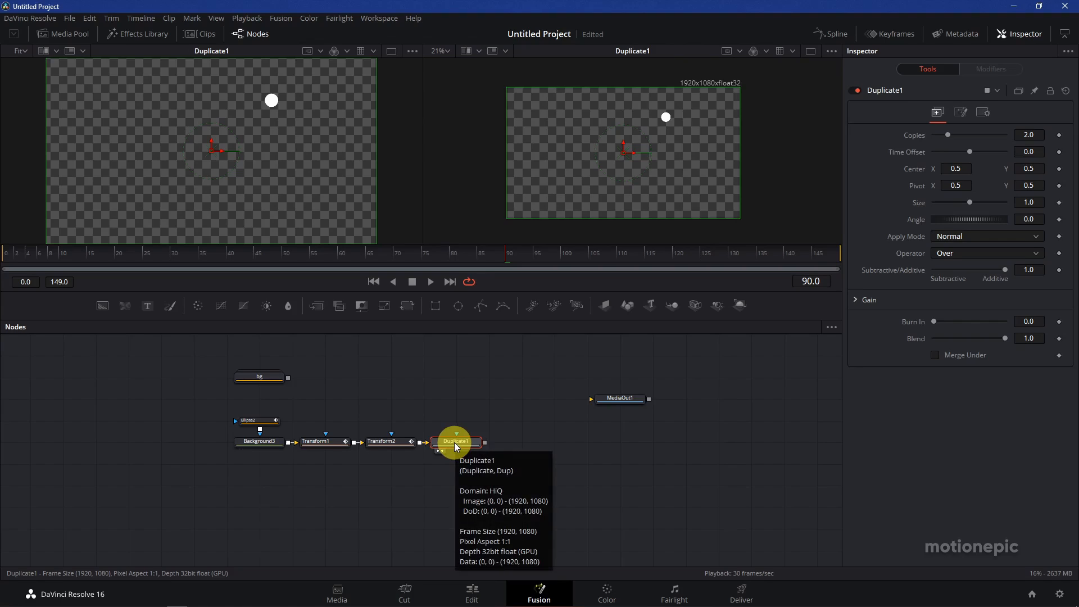
{"action": "key", "text": "1"}
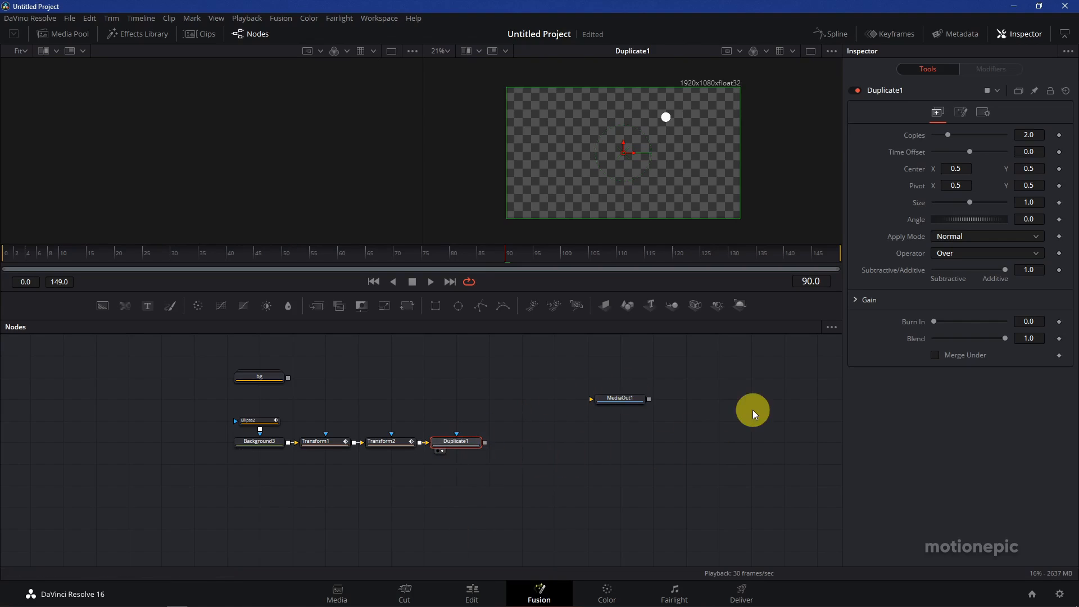
Step: Set Duplicate1 to 4 copies with an Angle of 90 and preview the duplicated circles around frame 43
{"action": "left_click", "coordinate": [1028, 136]}
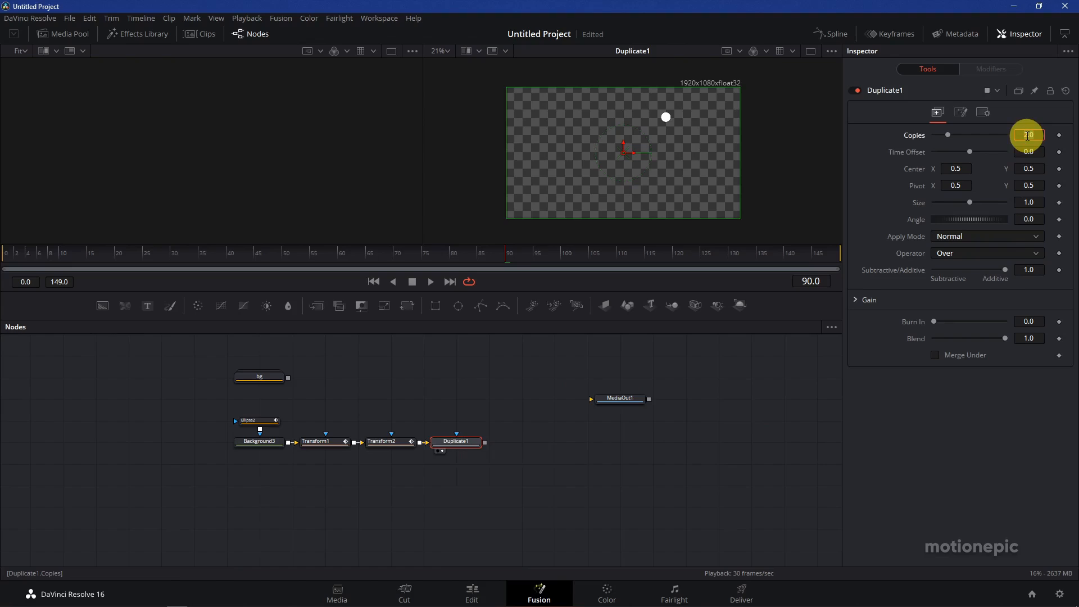
{"action": "type", "text": "4"}
{"action": "key", "text": "Tab"}
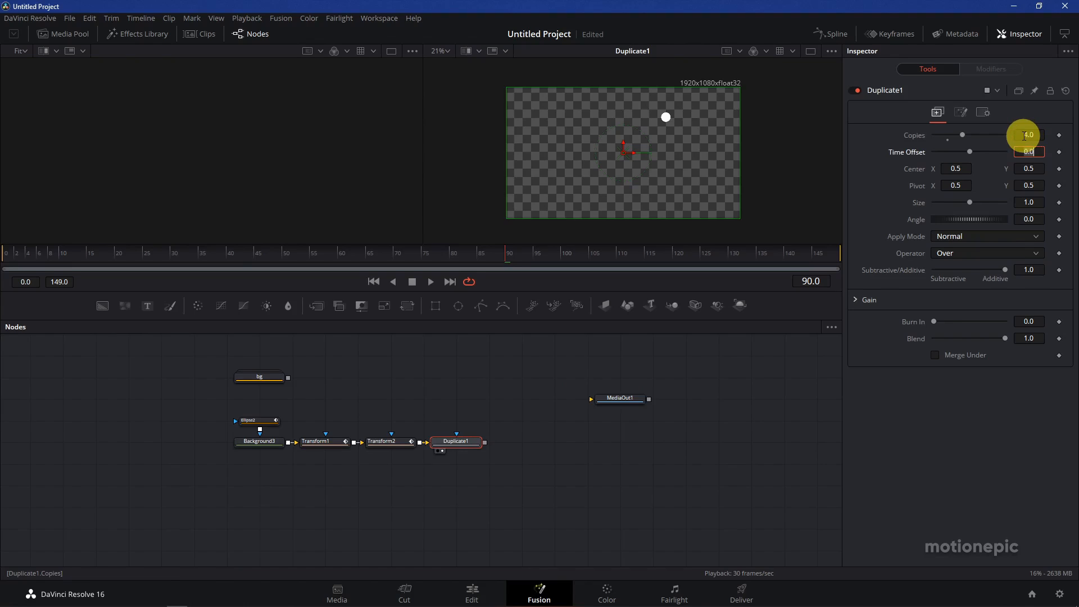
{"action": "left_click", "coordinate": [1040, 218]}
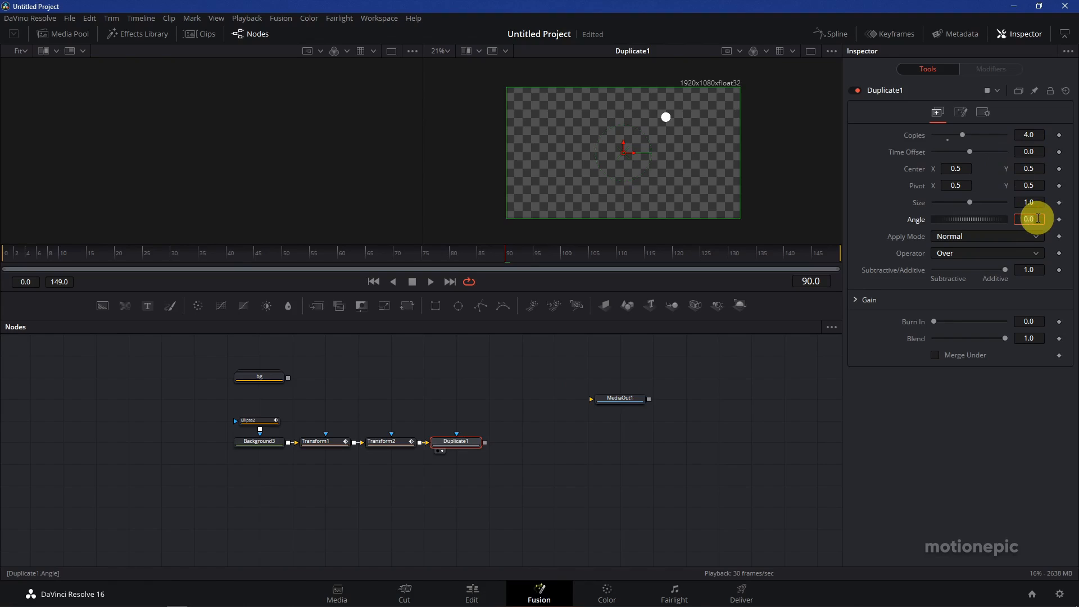
{"action": "type", "text": "90"}
{"action": "key", "text": "Tab"}
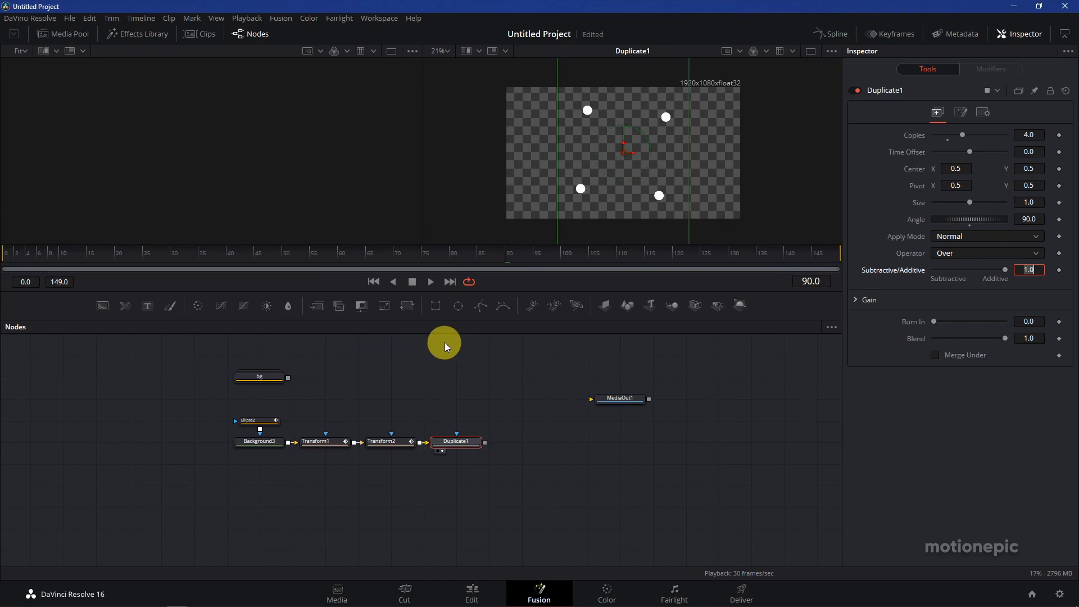
{"action": "left_click", "coordinate": [226, 259]}
{"action": "mouse_move", "coordinate": [226, 258]}
{"action": "left_mouse_down"}
{"action": "mouse_move", "coordinate": [238, 257]}
{"action": "mouse_move", "coordinate": [183, 249]}
{"action": "mouse_move", "coordinate": [565, 251]}
{"action": "mouse_move", "coordinate": [245, 258]}
{"action": "left_mouse_up"}
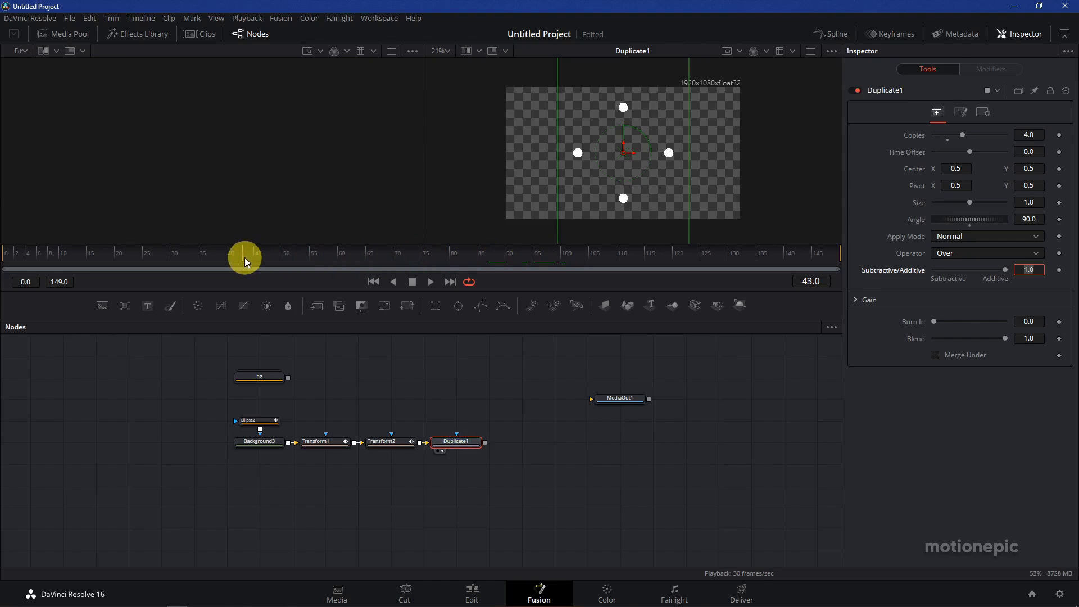
Step: Keyframe Transform1's Center to hold its position at frame 90 and return to Y 0.5 at frame 110
{"action": "left_click", "coordinate": [321, 442]}
{"action": "left_click", "coordinate": [569, 159]}
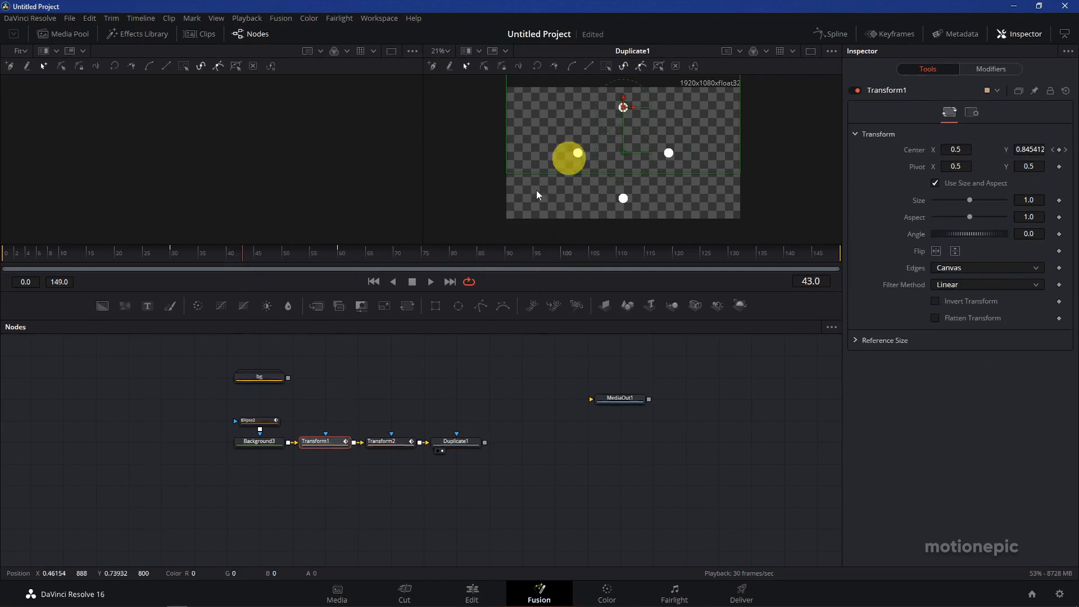
{"action": "left_click_drag", "start_coordinate": [427, 251], "coordinate": [597, 246]}
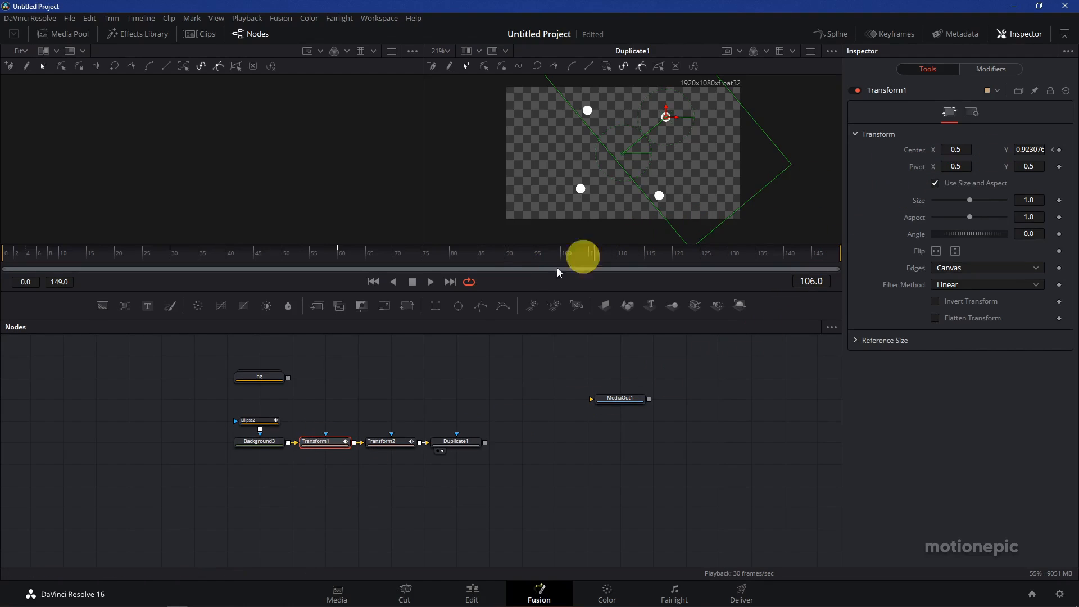
{"action": "left_click", "coordinate": [505, 256]}
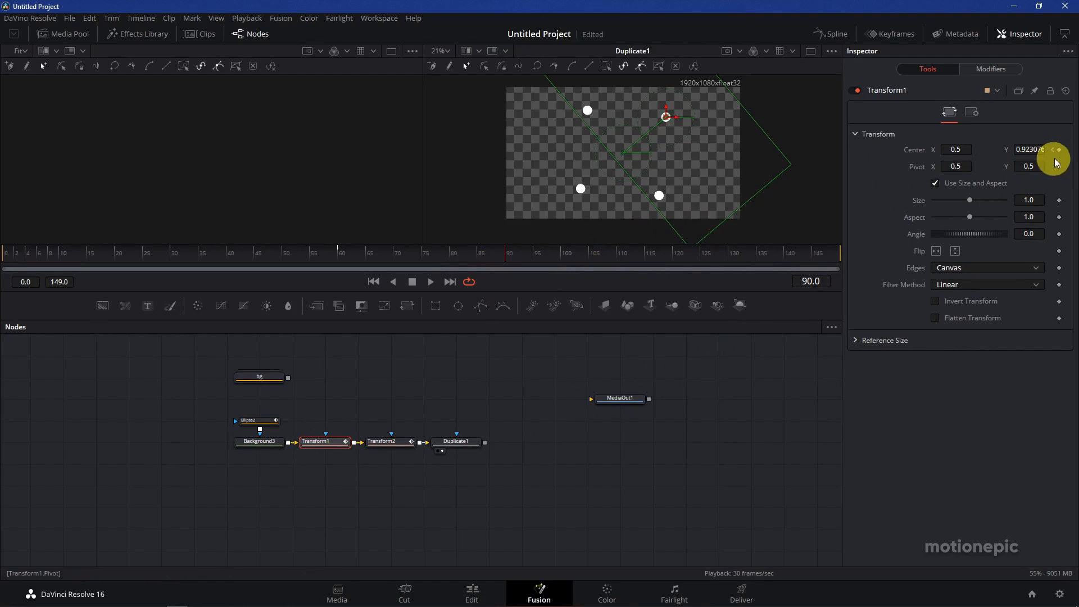
{"action": "left_click_drag", "start_coordinate": [505, 257], "coordinate": [618, 253]}
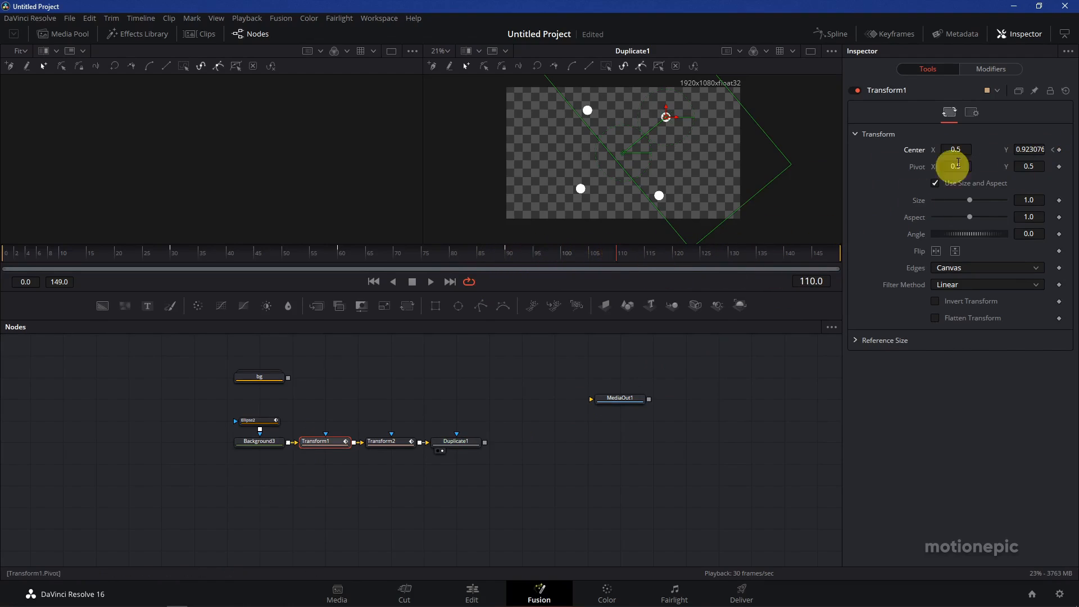
{"action": "left_click", "coordinate": [1026, 149]}
{"action": "type", "text": "0"}
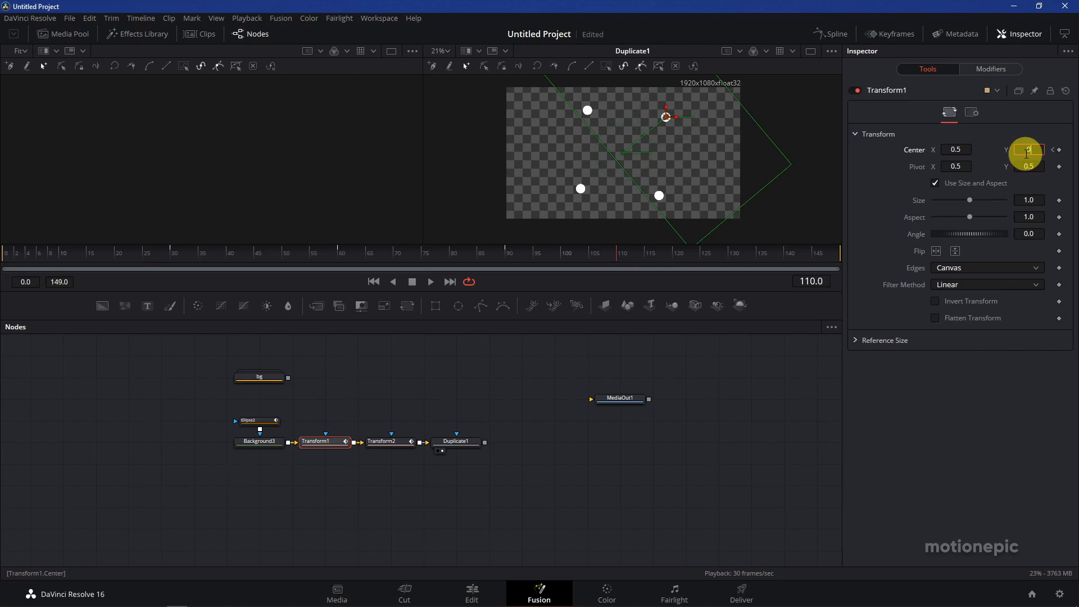
{"action": "type", "text": ".5"}
{"action": "key", "text": "Tab"}
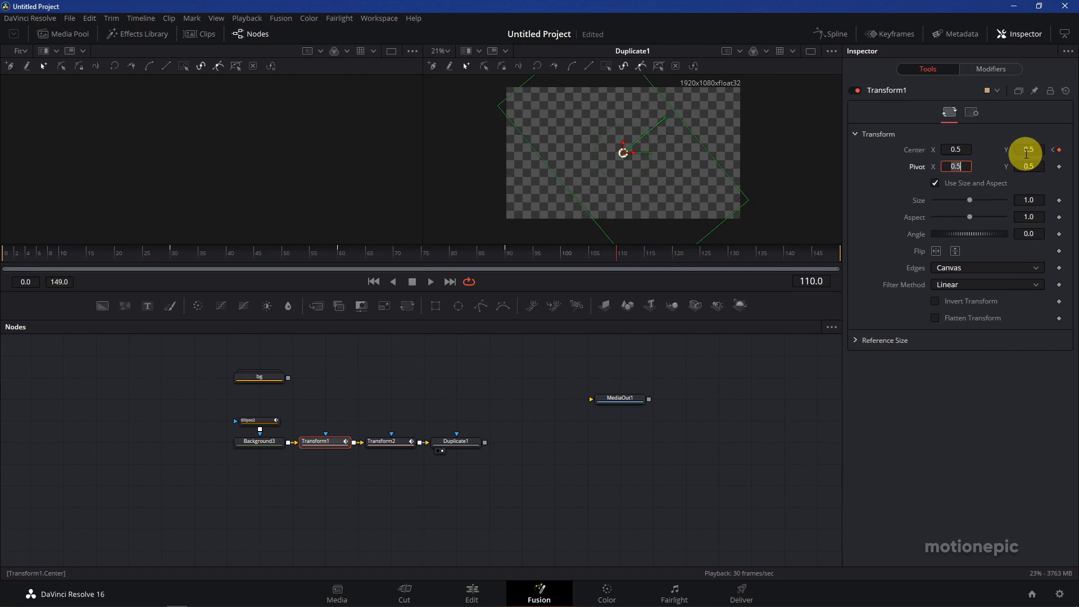
Step: Smooth Transform1's Displacement curve between frames 90 and 110, undo the Ease In change, set Ease Out to 100, and close the spline editor
{"action": "left_click", "coordinate": [832, 33]}
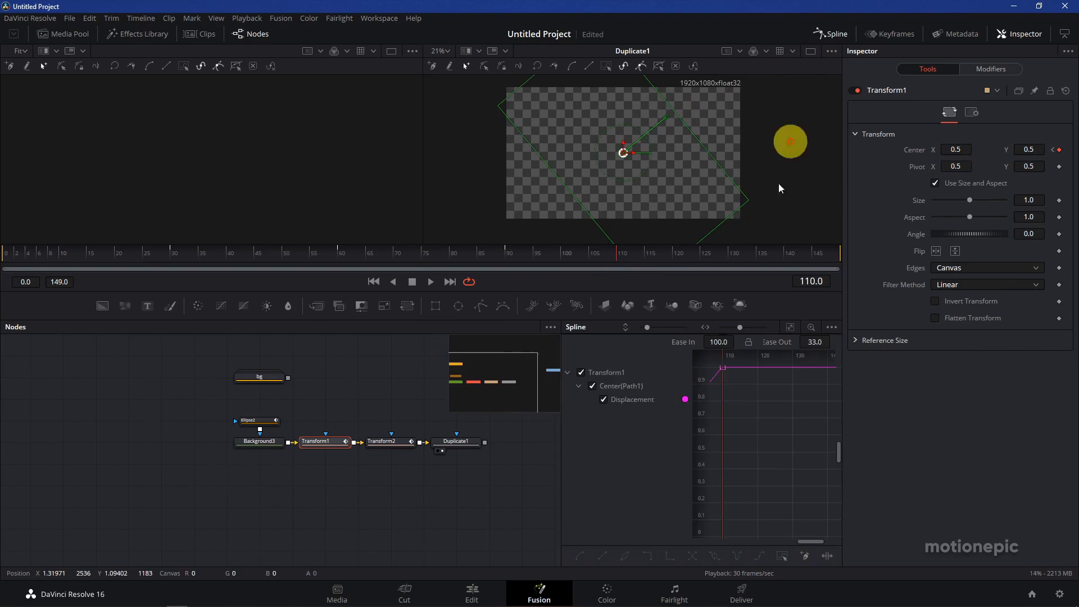
{"action": "left_click_drag", "start_coordinate": [808, 542], "coordinate": [795, 540]}
{"action": "left_click_drag", "start_coordinate": [723, 479], "coordinate": [821, 356]}
{"action": "key", "text": "s"}
{"action": "left_click_drag", "start_coordinate": [718, 342], "coordinate": [758, 349]}
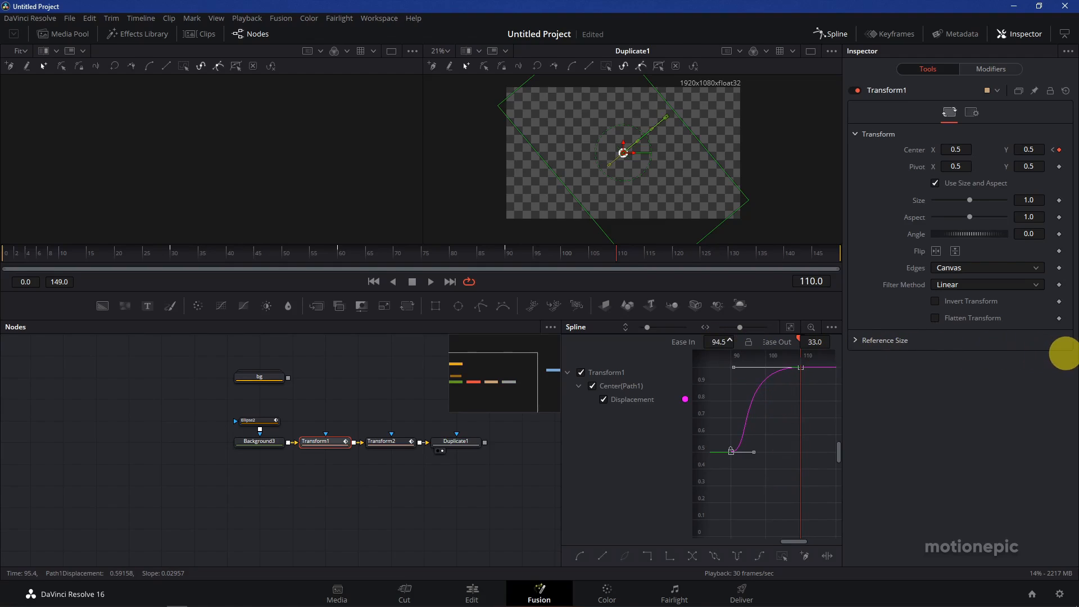
{"action": "key", "text": "ctrl+z"}
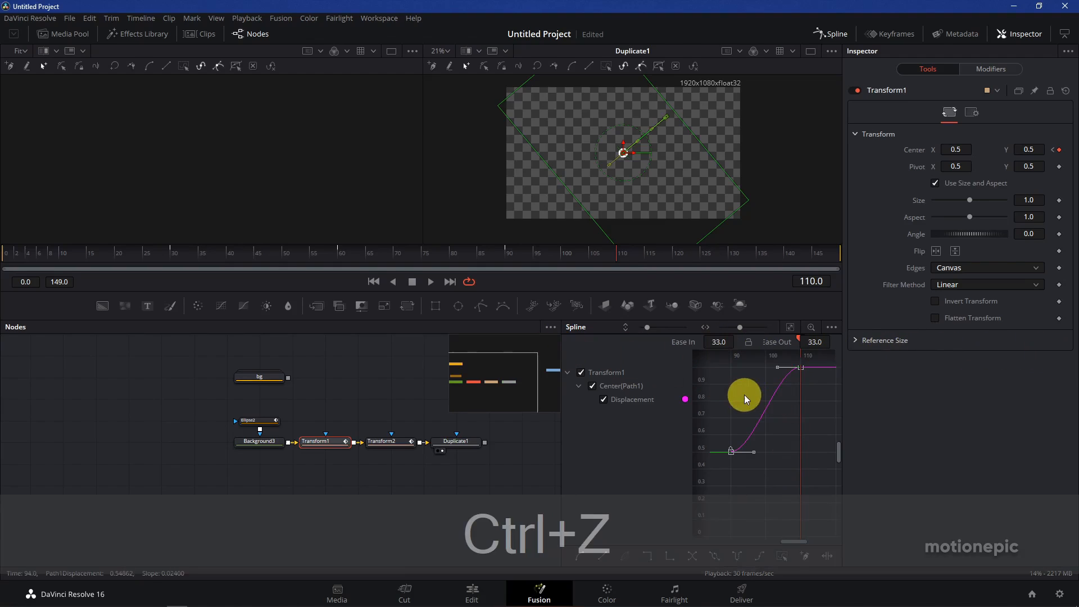
{"action": "left_click_drag", "start_coordinate": [815, 341], "coordinate": [1065, 354]}
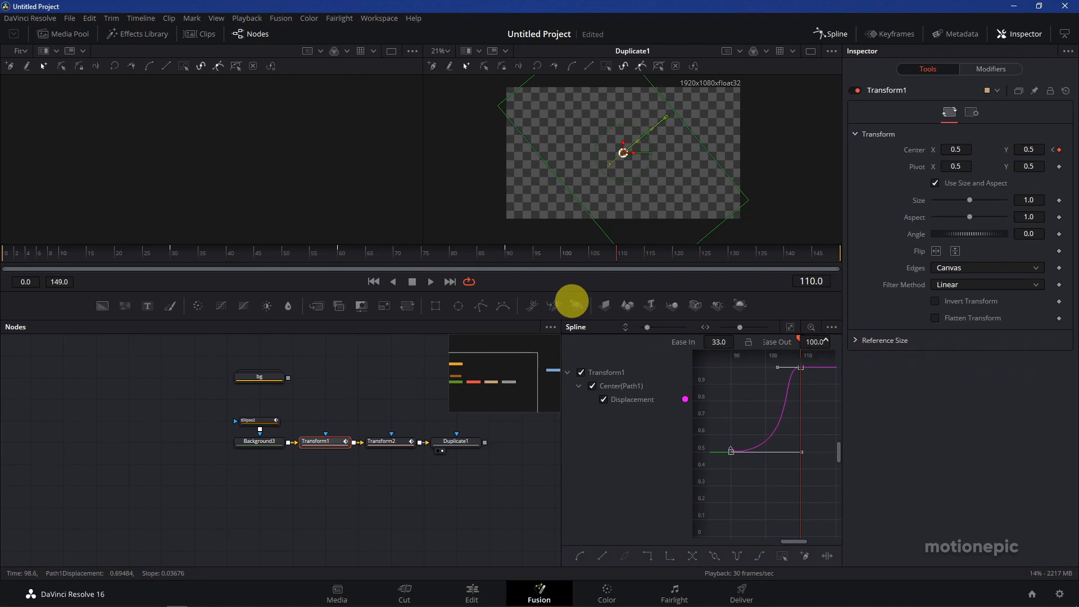
{"action": "left_click", "coordinate": [830, 34]}
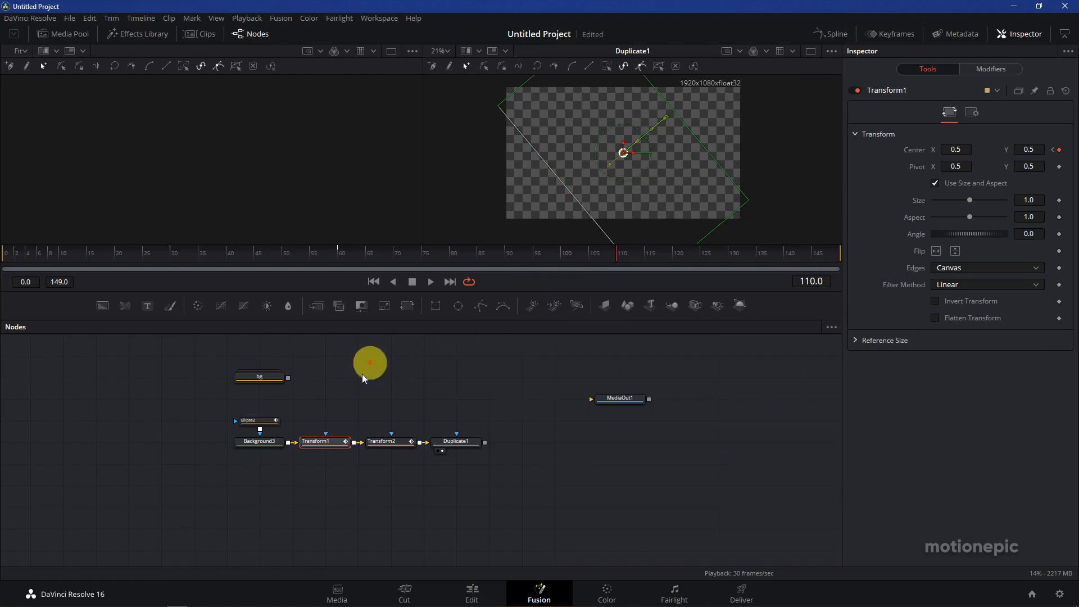
Step: Play back the four circles' return to the centre from about frame 80
{"action": "left_click_drag", "start_coordinate": [463, 258], "coordinate": [609, 277]}
{"action": "key", "text": "space"}
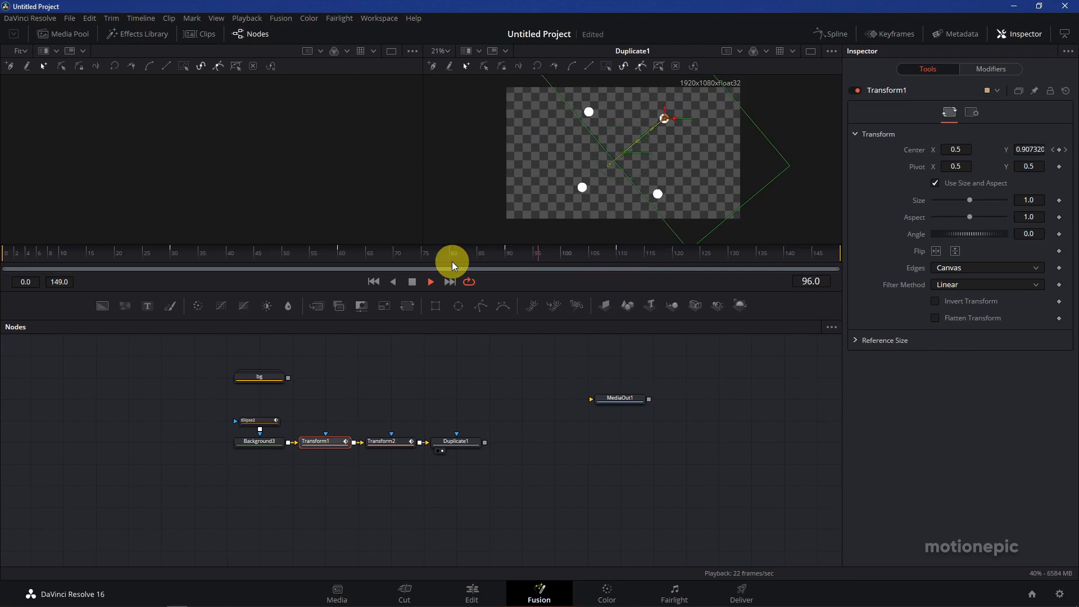
{"action": "key", "text": "space"}
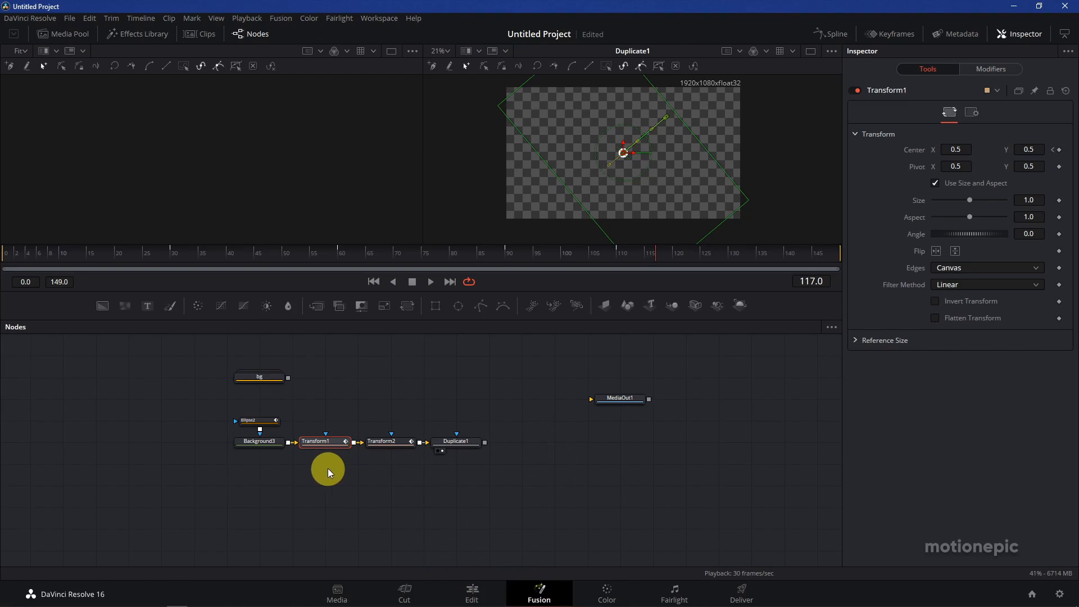
Step: Group Ellipse2, Background3, Transform1, Transform2 and Duplicate1, and place the group directly below bg
{"action": "left_click_drag", "start_coordinate": [329, 469], "coordinate": [367, 477]}
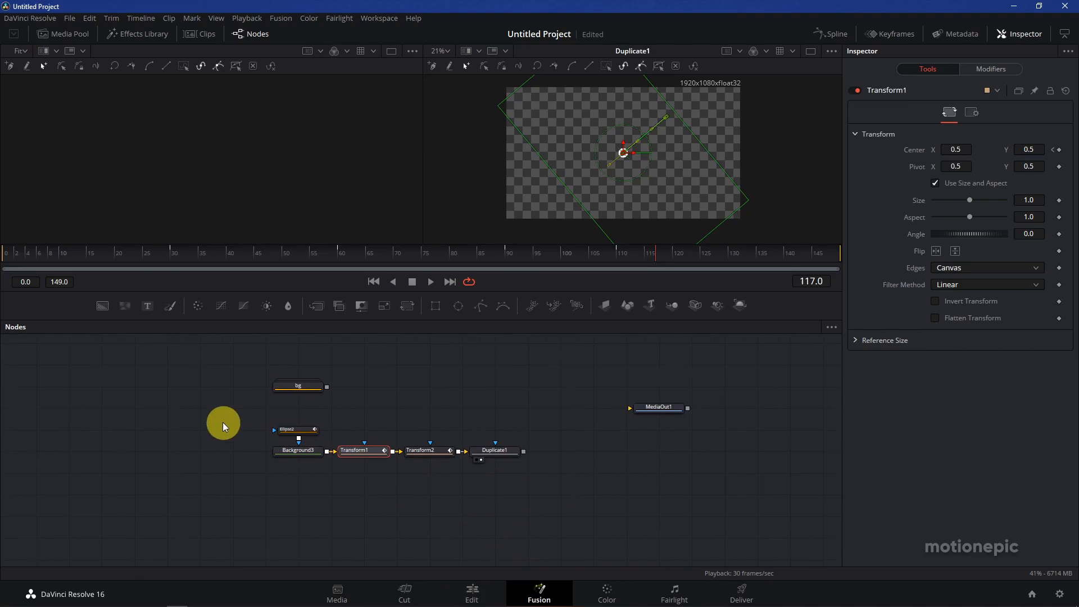
{"action": "left_click_drag", "start_coordinate": [223, 418], "coordinate": [522, 476]}
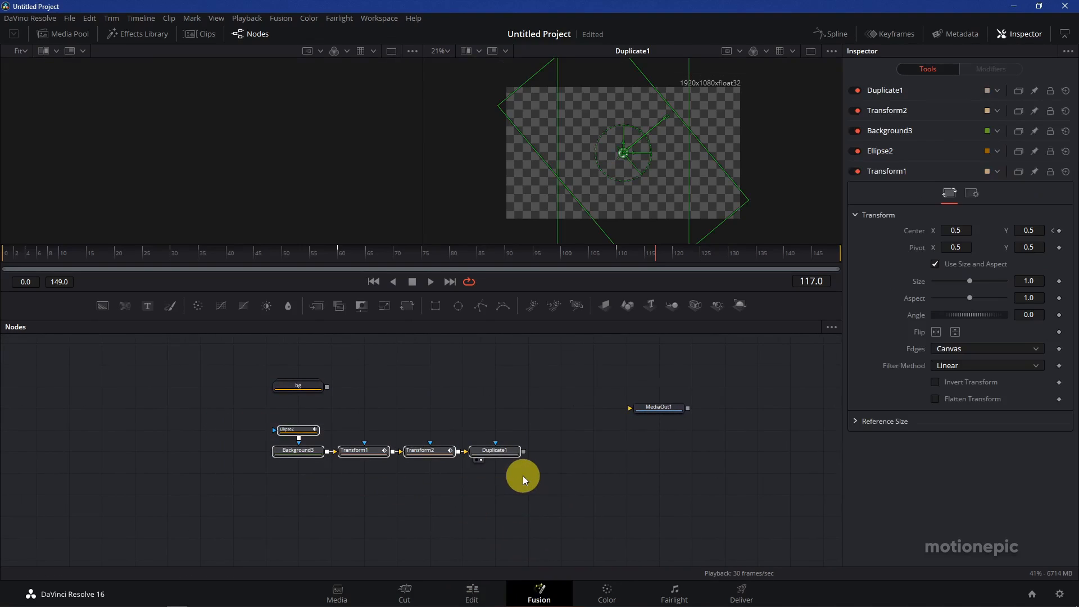
{"action": "key", "text": "ctrl"}
{"action": "key", "text": "ctrl+g"}
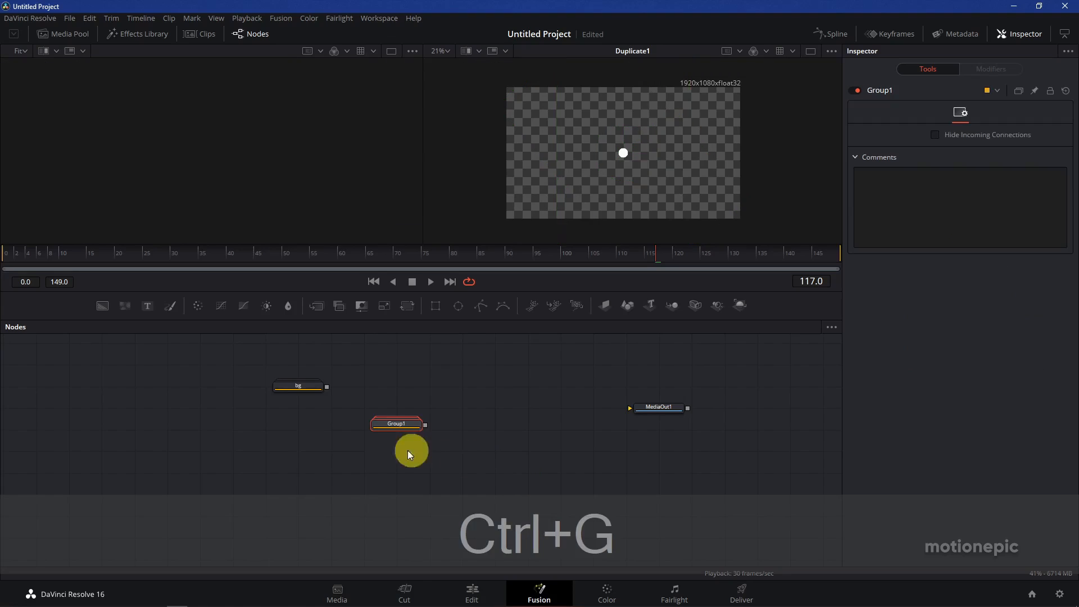
{"action": "left_click_drag", "start_coordinate": [386, 430], "coordinate": [293, 434]}
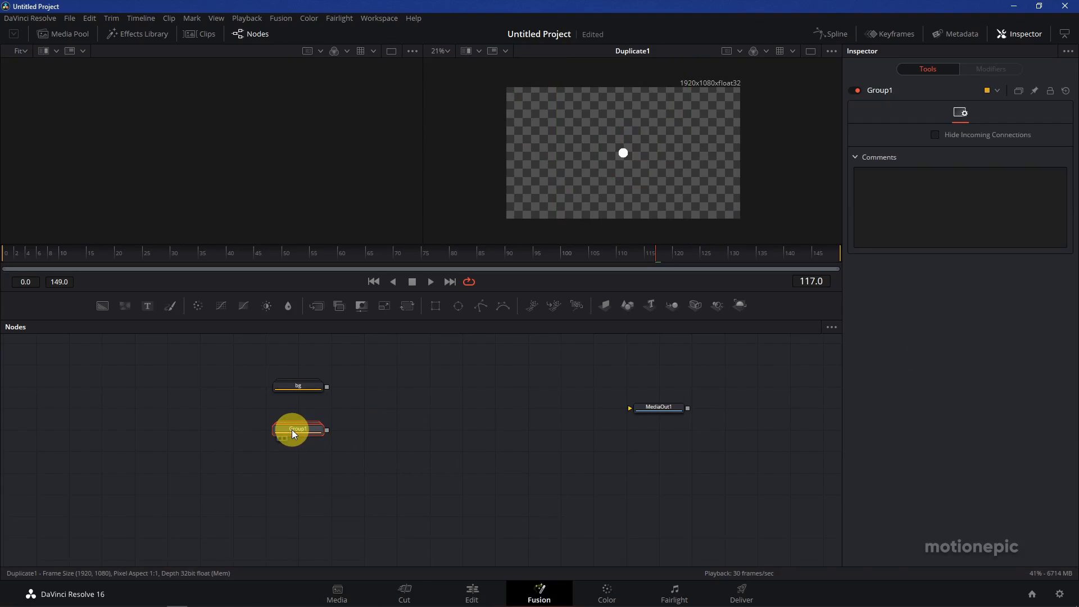
Step: Rename the group node below bg as circle and deselect it
{"action": "key", "text": "F2"}
{"action": "type", "text": "c"}
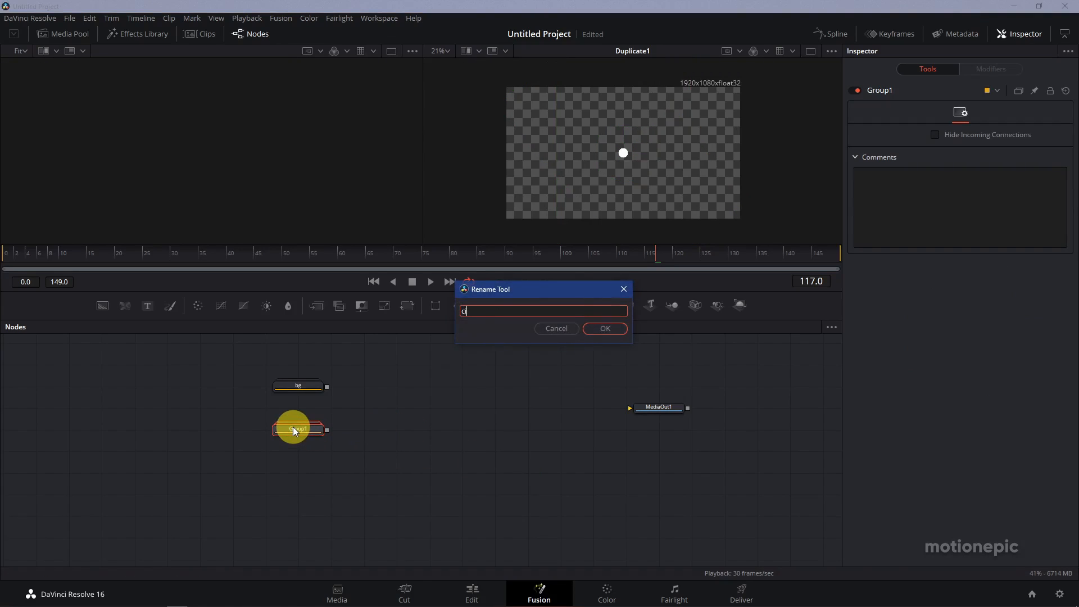
{"action": "type", "text": "ircle"}
{"action": "key", "text": "Return"}
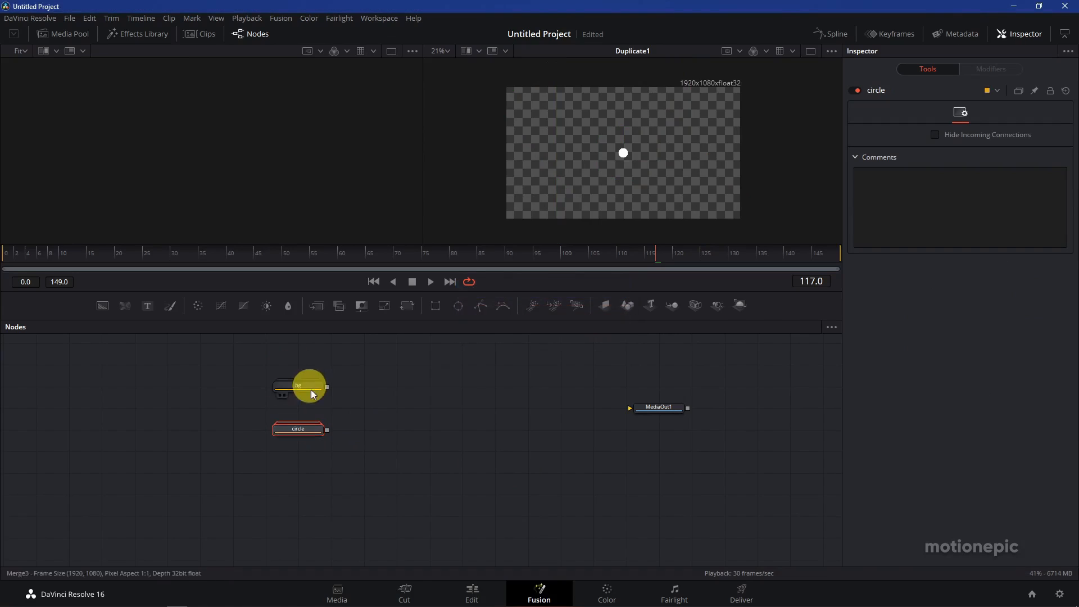
{"action": "left_click", "coordinate": [325, 514]}
{"action": "left_click_drag", "start_coordinate": [456, 481], "coordinate": [450, 467]}
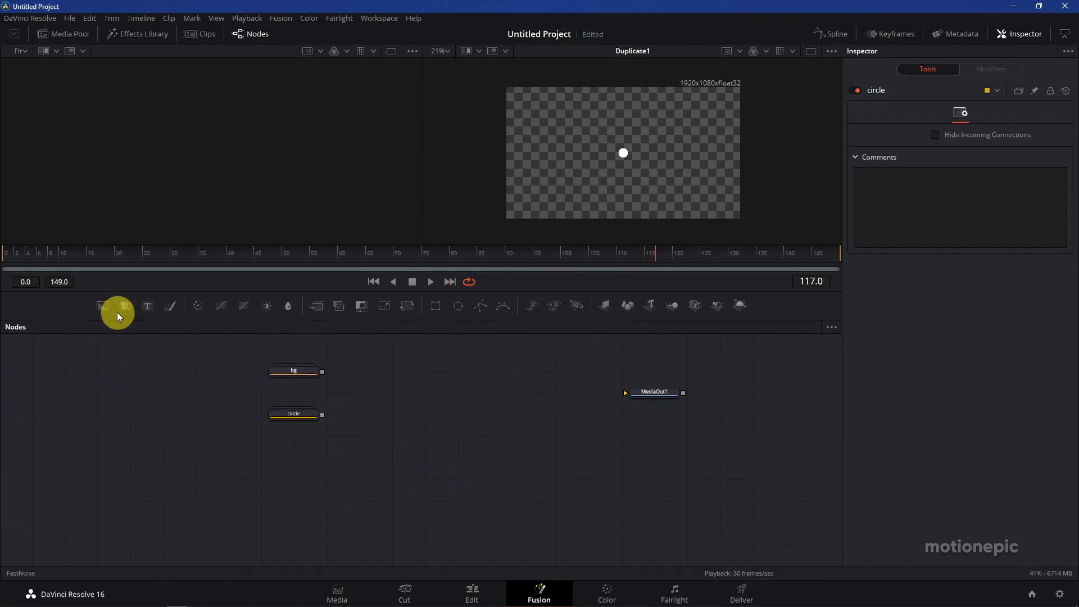
Step: Add a Background node below circle, mask it with a Rectangle, and show the Background in the viewer
{"action": "left_click", "coordinate": [102, 305]}
{"action": "left_click_drag", "start_coordinate": [103, 305], "coordinate": [298, 459]}
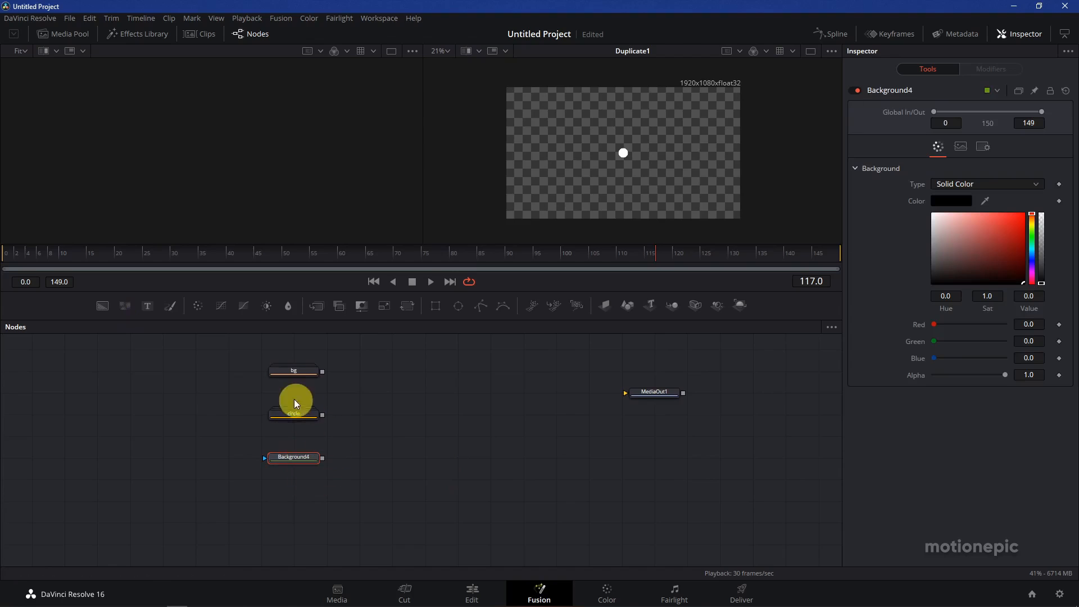
{"action": "left_click", "coordinate": [434, 306]}
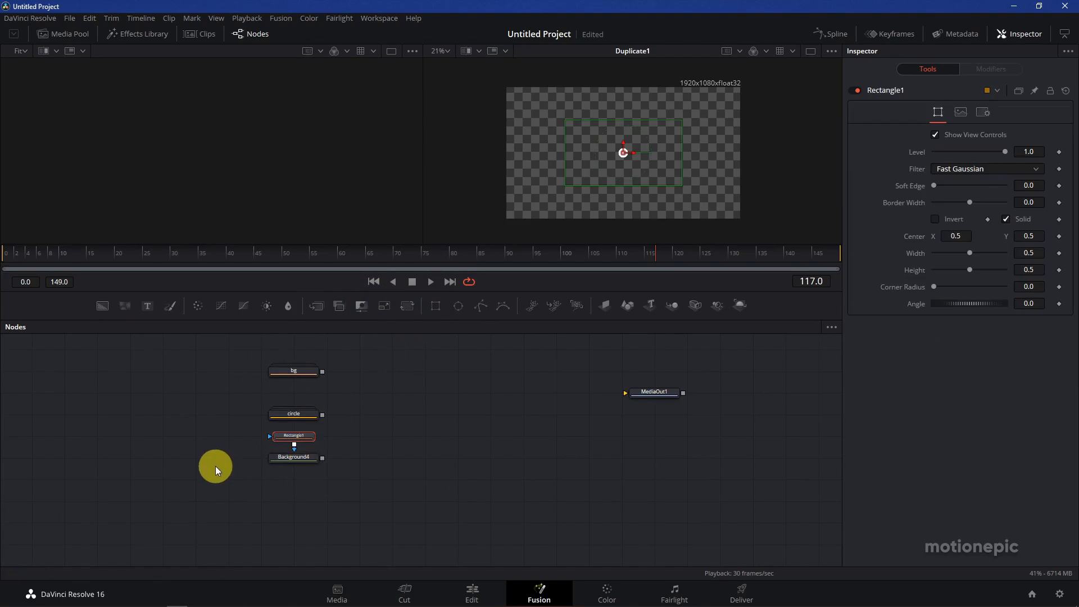
{"action": "left_click_drag", "start_coordinate": [294, 457], "coordinate": [564, 180]}
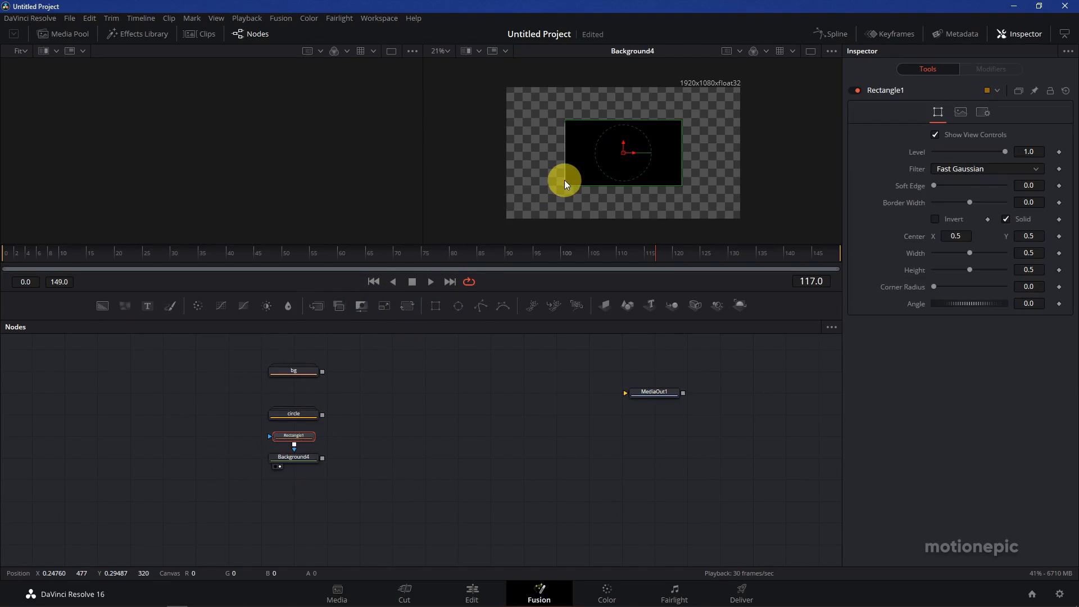
Step: Set Background4's solid color to white
{"action": "left_click", "coordinate": [298, 456]}
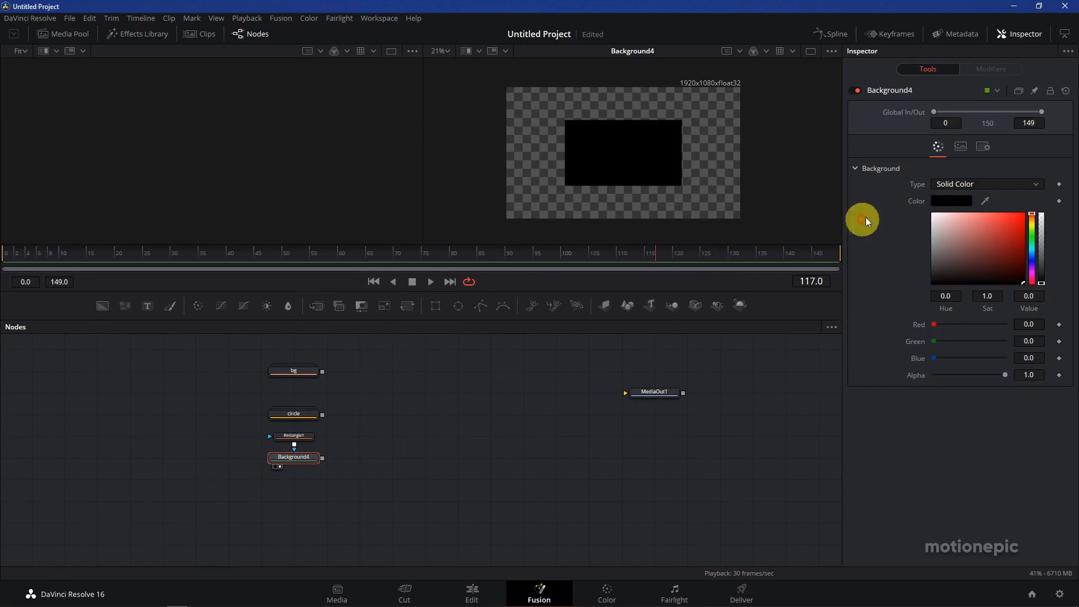
{"action": "left_click", "coordinate": [960, 218]}
{"action": "left_click_drag", "start_coordinate": [960, 218], "coordinate": [932, 213]}
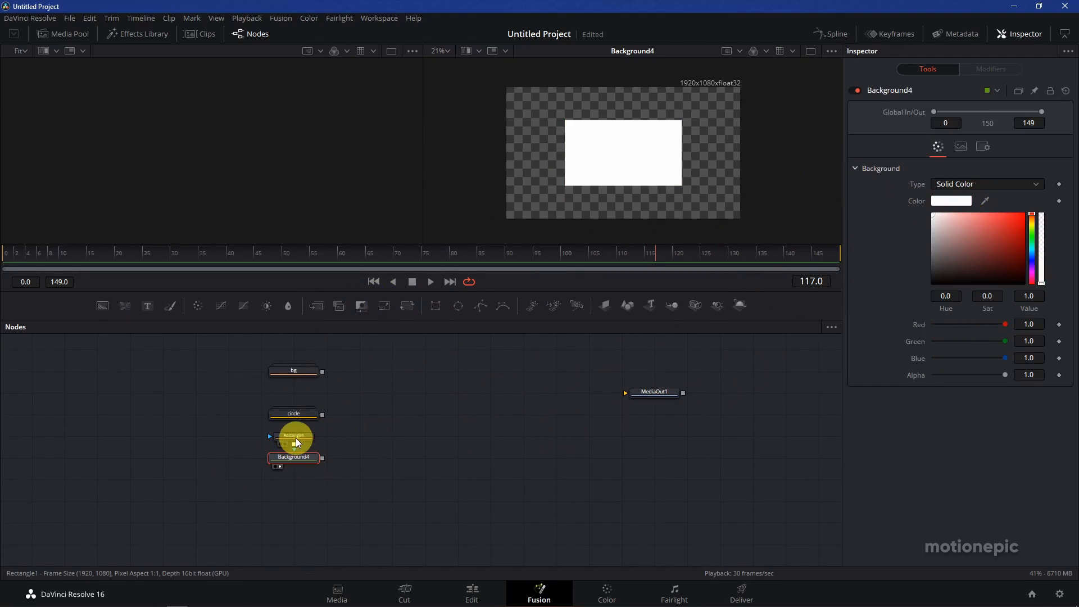
Step: Shape Rectangle1 into a thin rounded line with width about 0.669, height 0.018 and corner radius 1.0
{"action": "left_click", "coordinate": [293, 436]}
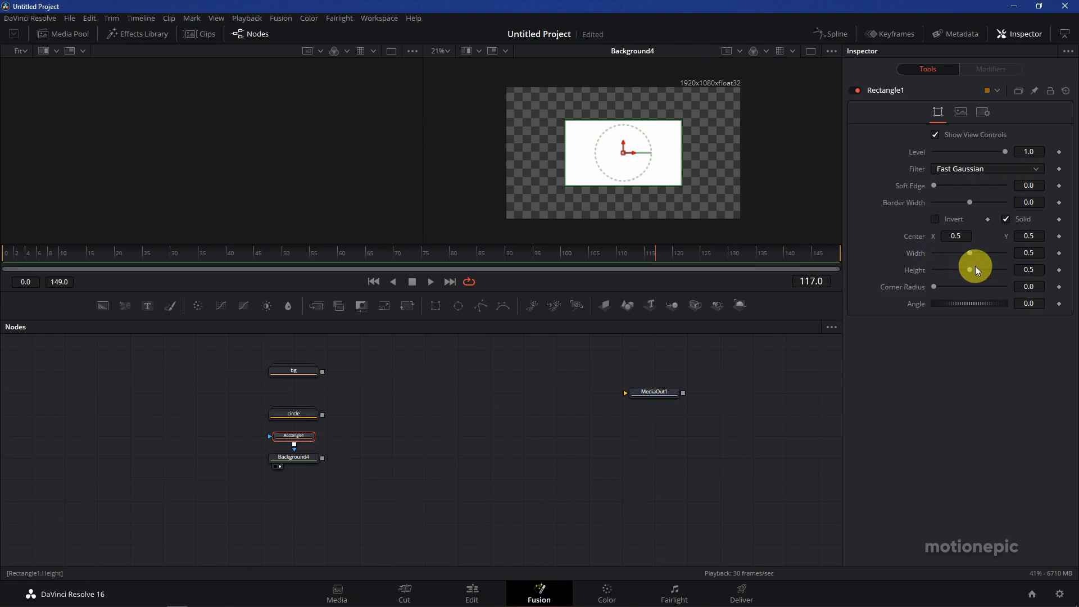
{"action": "left_click_drag", "start_coordinate": [969, 251], "coordinate": [1055, 301]}
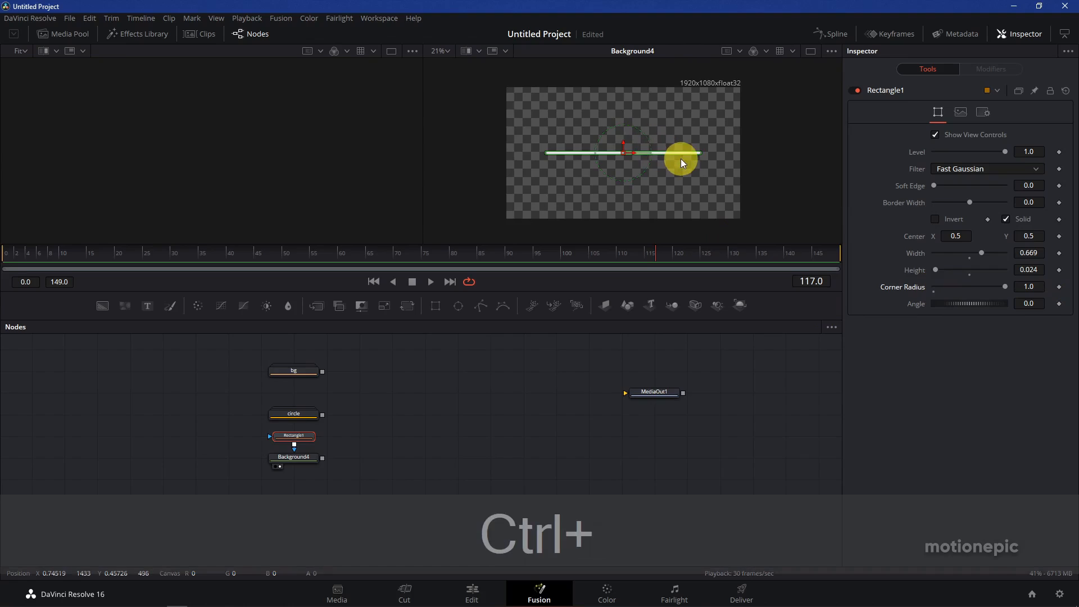
{"action": "scroll", "coordinate": [680, 159], "scroll_direction": "up", "scroll_amount": 2}
{"action": "scroll", "coordinate": [680, 158], "scroll_direction": "down", "scroll_amount": 2}
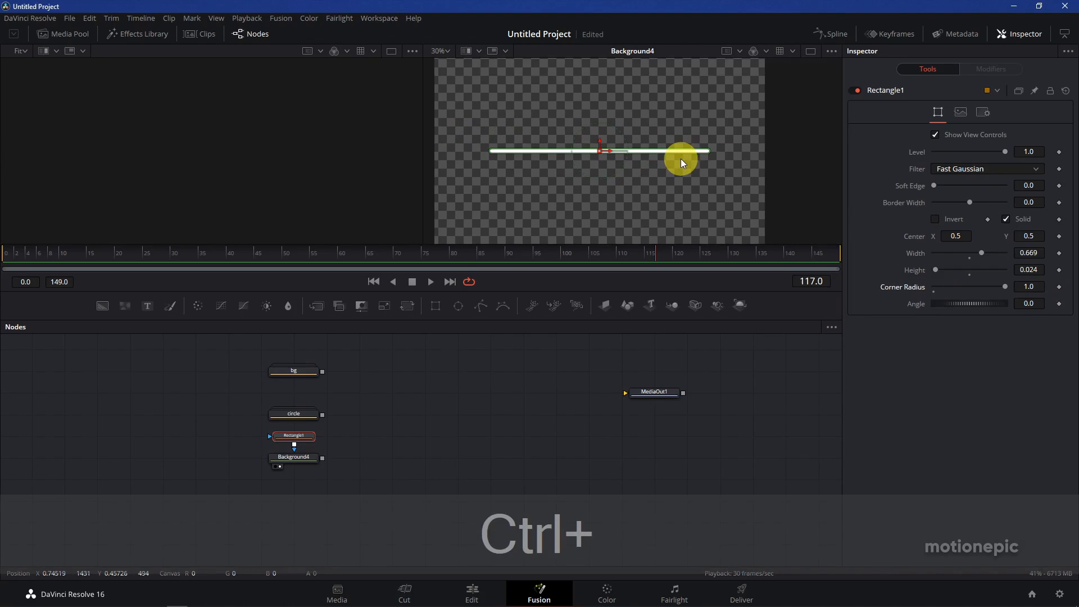
{"action": "left_click_drag", "start_coordinate": [1038, 271], "coordinate": [1033, 270]}
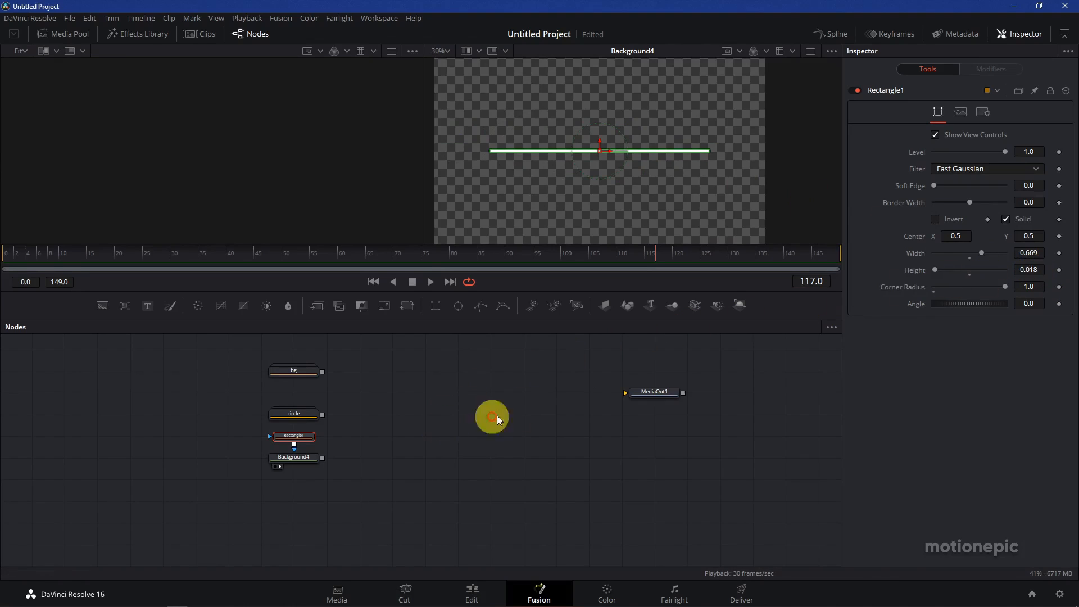
{"action": "scroll", "coordinate": [625, 136], "scroll_direction": "down", "scroll_amount": 2}
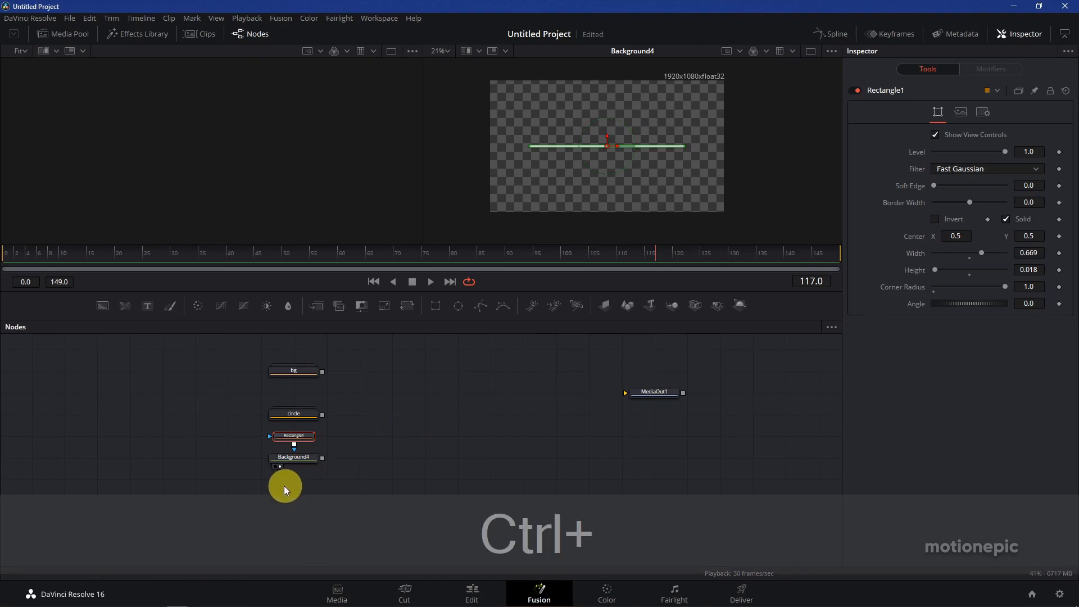
Step: Move Background4 down and insert a copy of Rectangle1 between Rectangle1 and Background4
{"action": "scroll", "coordinate": [281, 478], "scroll_direction": "up", "scroll_amount": 2}
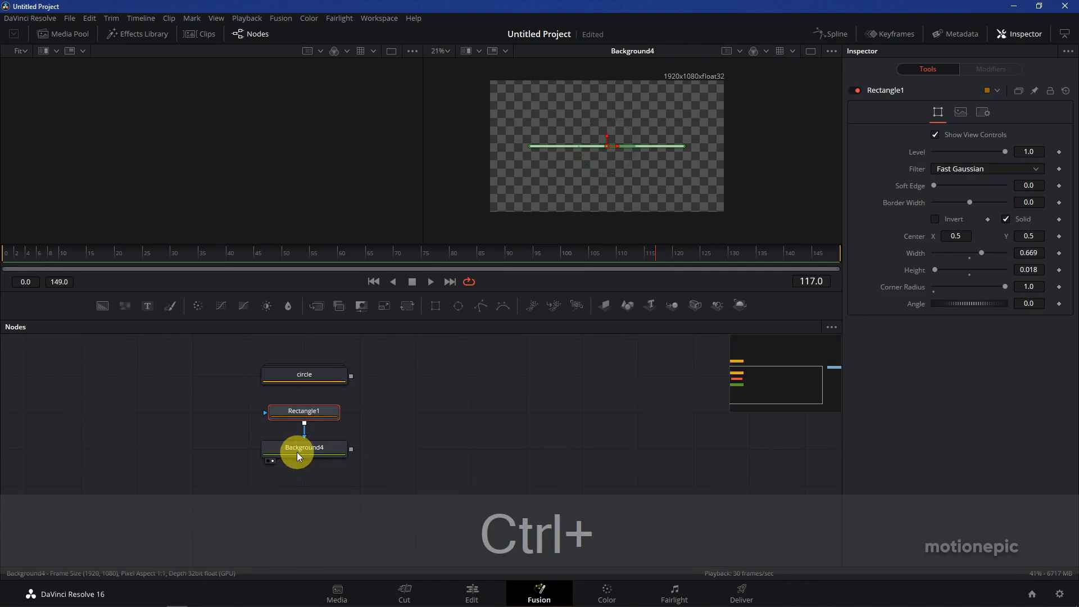
{"action": "left_click_drag", "start_coordinate": [297, 452], "coordinate": [297, 483]}
{"action": "left_click", "coordinate": [287, 409]}
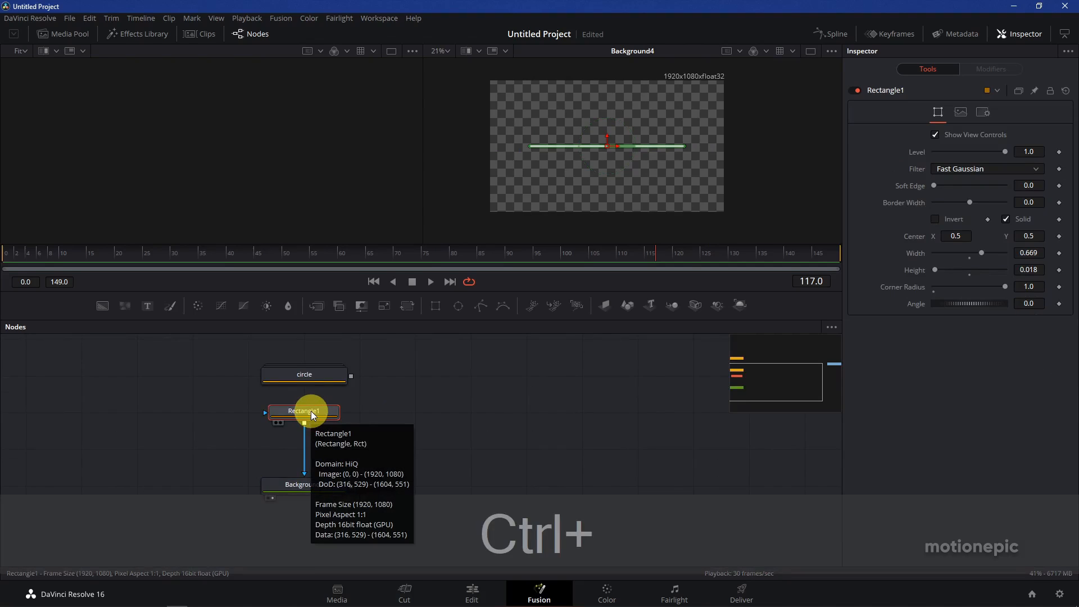
{"action": "key", "text": "ctrl+c"}
{"action": "key", "text": "ctrl+v"}
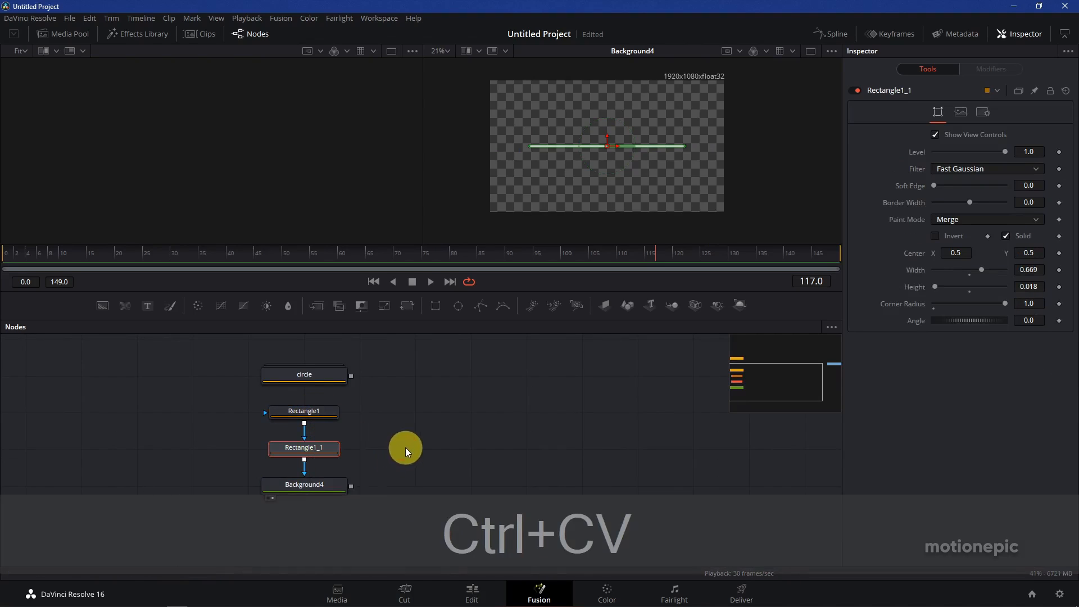
{"action": "left_click", "coordinate": [309, 452]}
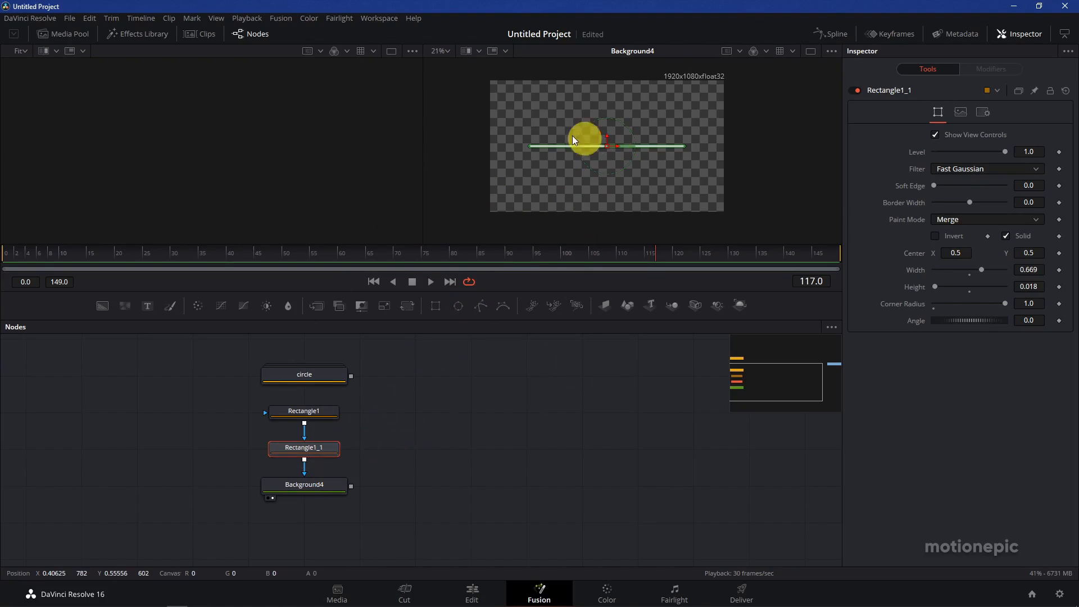
Step: Keyframe Rectangle1_1's Center from X about -0.178 at frame 30 to X about 1.183 at frame 60, keeping Y at 0.5
{"action": "left_click_drag", "start_coordinate": [618, 145], "coordinate": [460, 143]}
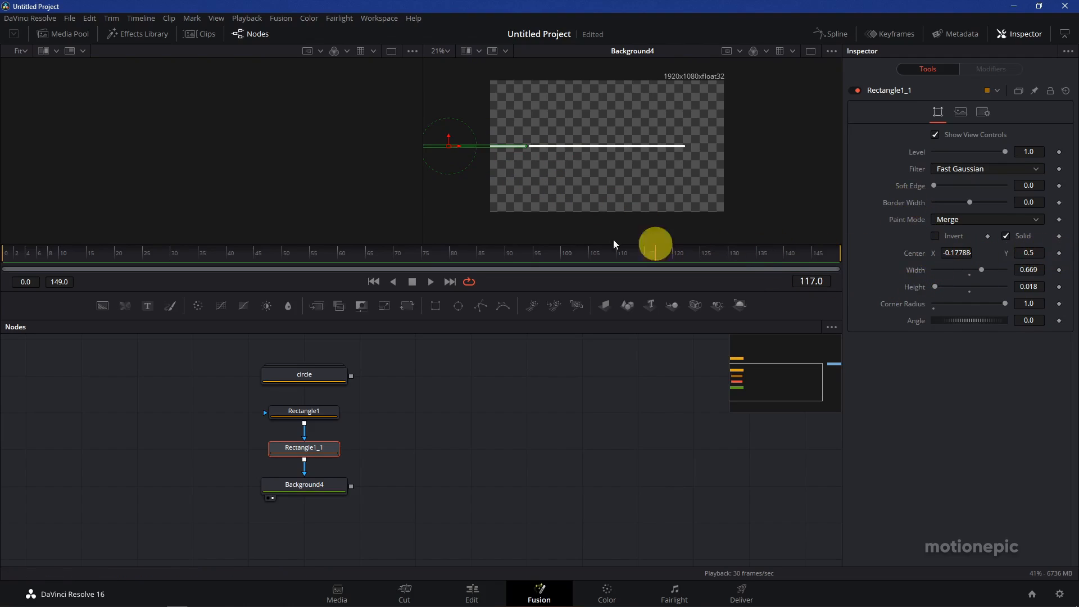
{"action": "left_click", "coordinate": [172, 255]}
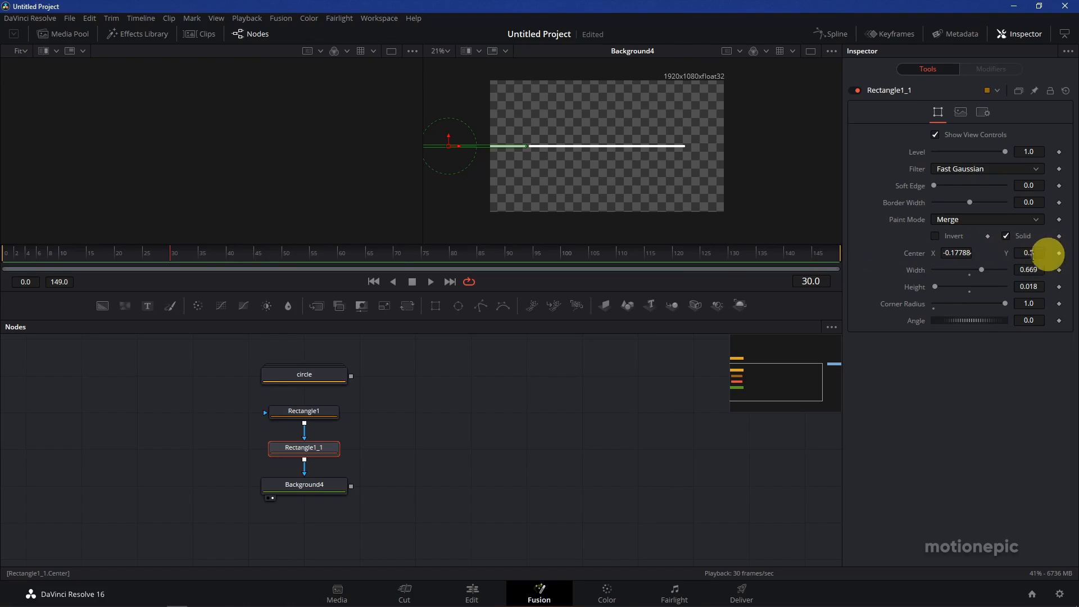
{"action": "left_click", "coordinate": [1060, 256]}
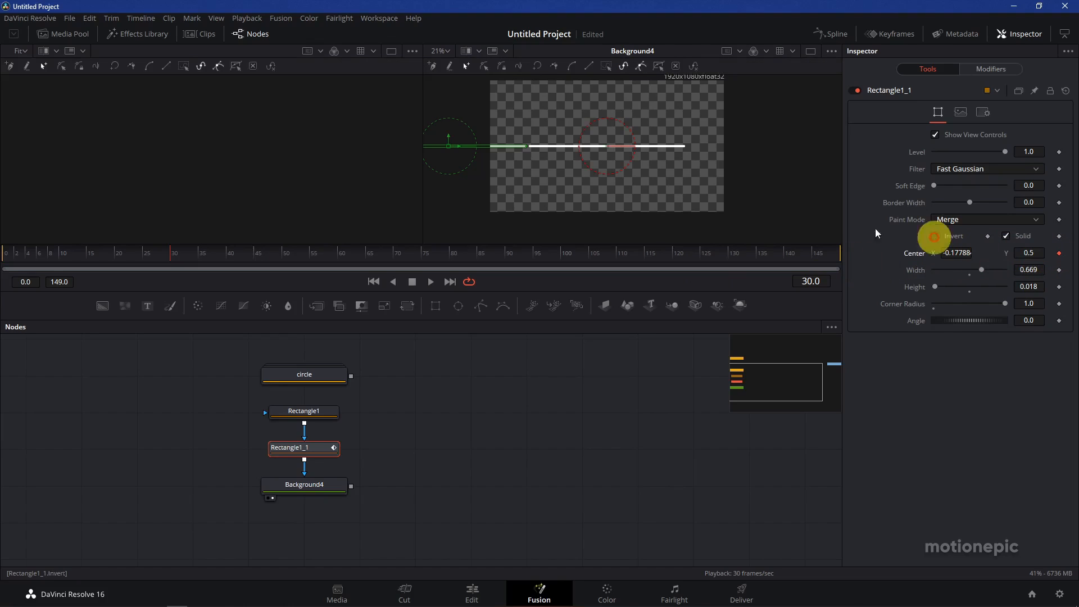
{"action": "left_click", "coordinate": [337, 256]}
{"action": "left_click_drag", "start_coordinate": [460, 146], "coordinate": [777, 150]}
Step: Smooth Rectangle1_1's Displacement curve, set Ease In to 100, and close the spline editor
{"action": "left_click", "coordinate": [839, 34]}
{"action": "left_click", "coordinate": [623, 400]}
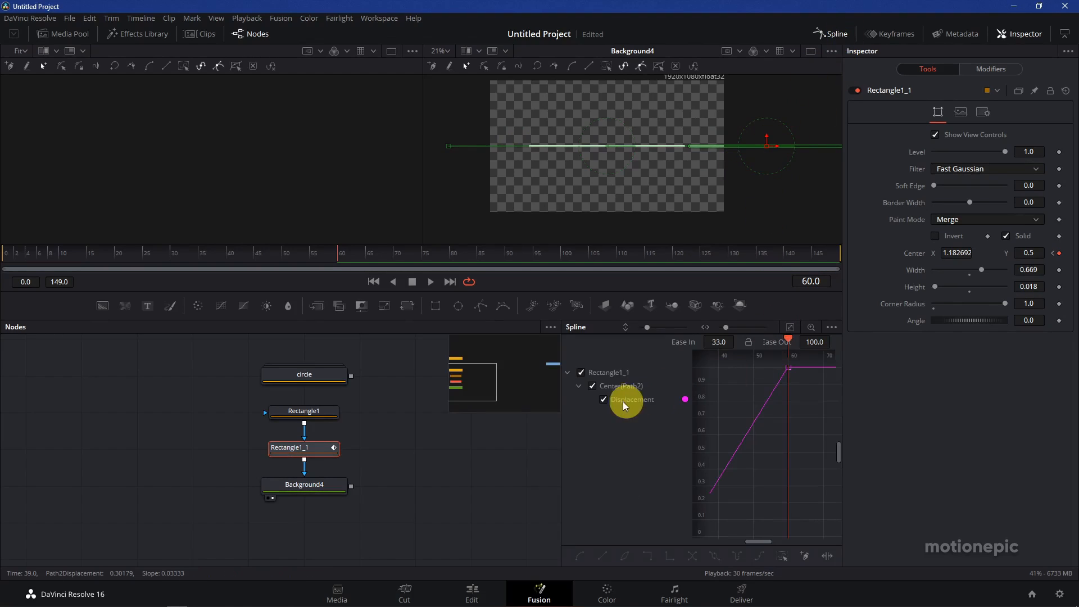
{"action": "left_click", "coordinate": [789, 327]}
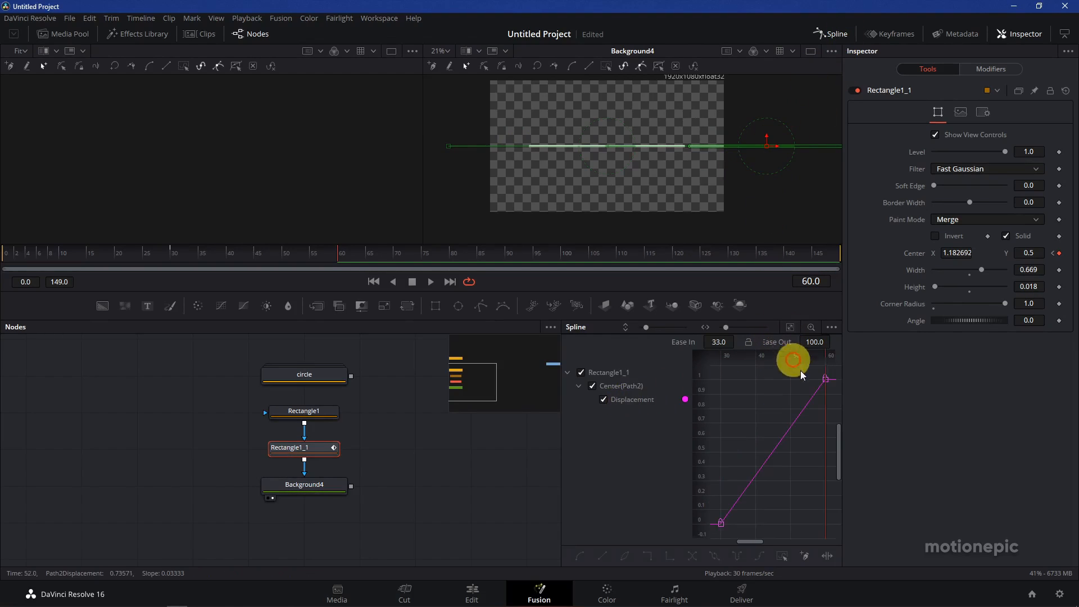
{"action": "left_click", "coordinate": [787, 556]}
{"action": "key", "text": "f"}
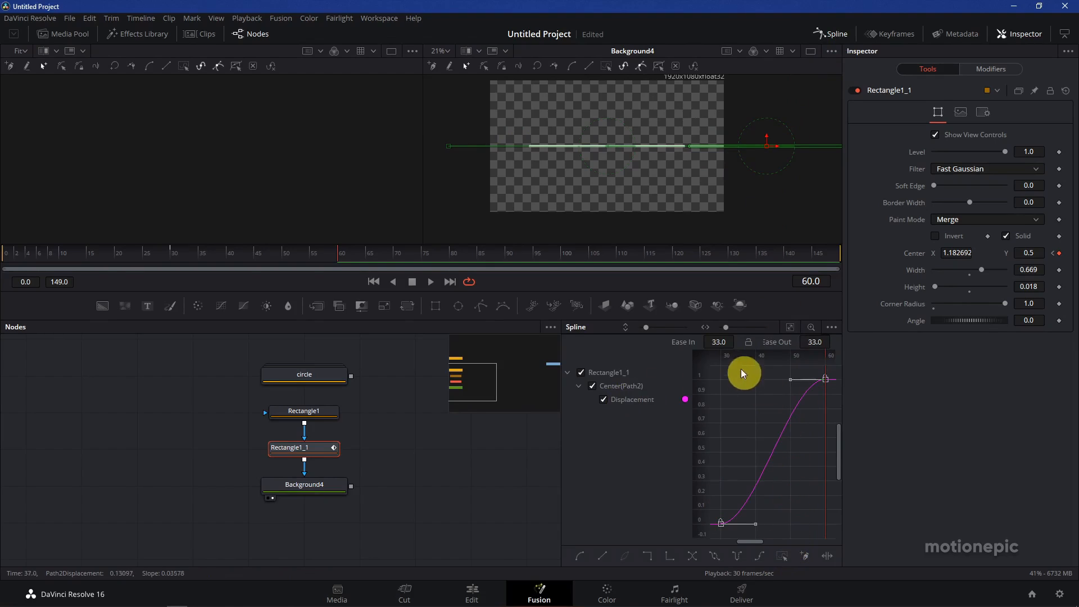
{"action": "left_click_drag", "start_coordinate": [718, 340], "coordinate": [775, 339]}
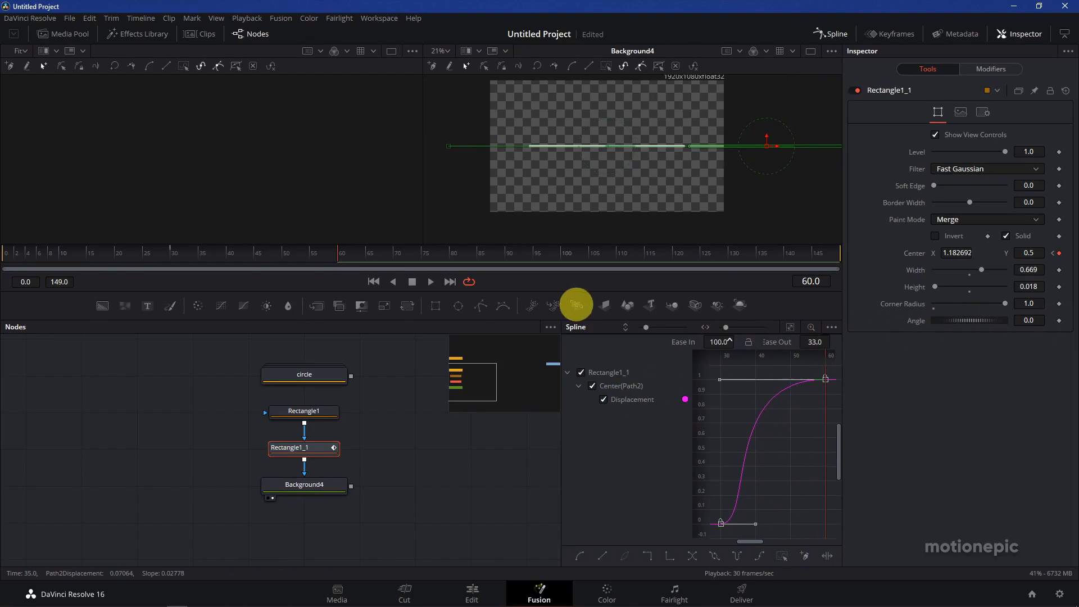
{"action": "left_click", "coordinate": [834, 34]}
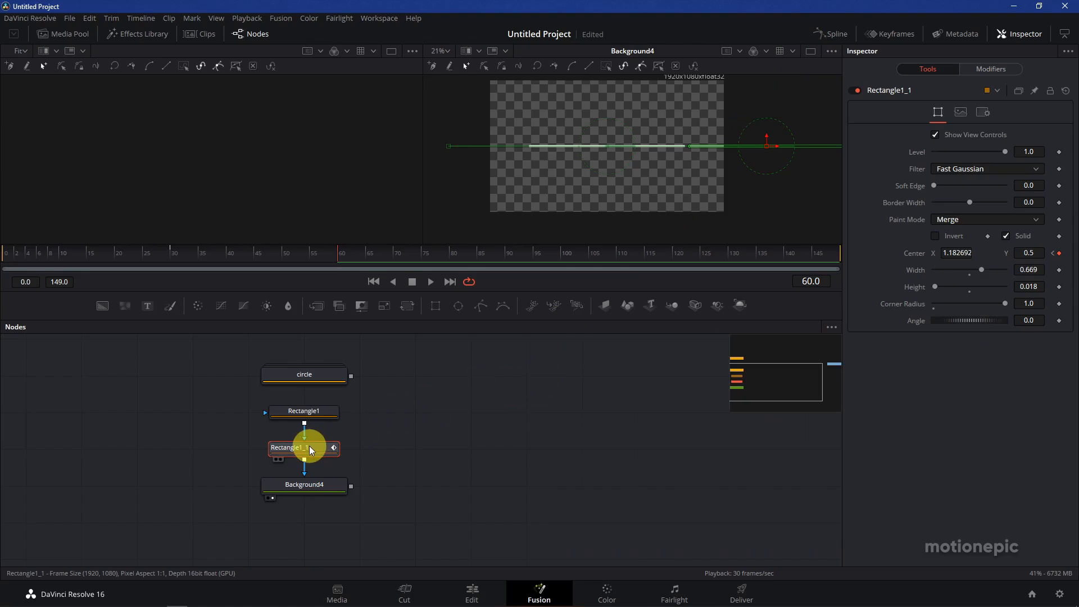
Step: Set Rectangle1_1's Paint Mode to Multiply and scrub the line animation up to about frame 51
{"action": "left_click", "coordinate": [312, 415]}
{"action": "left_click", "coordinate": [305, 448]}
{"action": "left_click", "coordinate": [943, 222]}
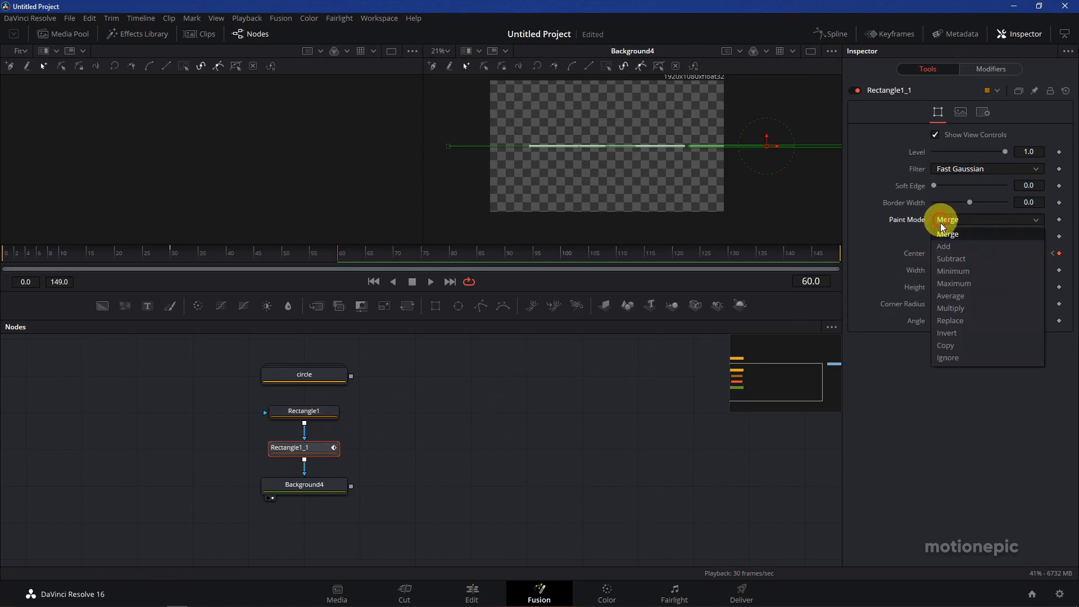
{"action": "left_click", "coordinate": [961, 312]}
{"action": "left_click_drag", "start_coordinate": [188, 254], "coordinate": [291, 252]}
{"action": "left_click", "coordinate": [448, 415]}
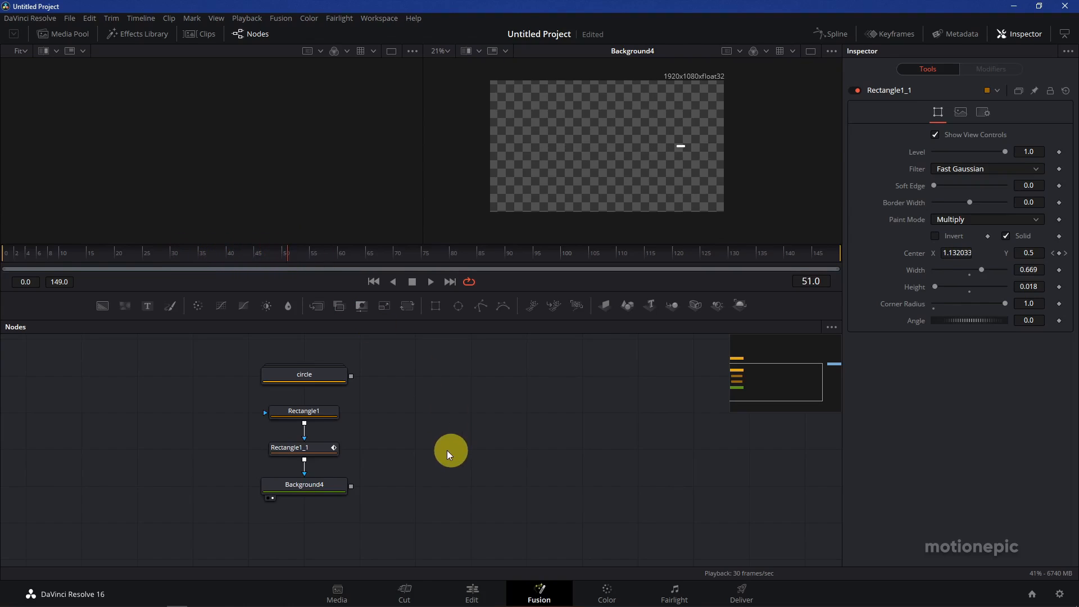
Step: Add a Duplicate node after Background4 and set its Copies to 5
{"action": "left_click", "coordinate": [305, 485]}
{"action": "key", "text": "shift+space"}
{"action": "type", "text": "dup"}
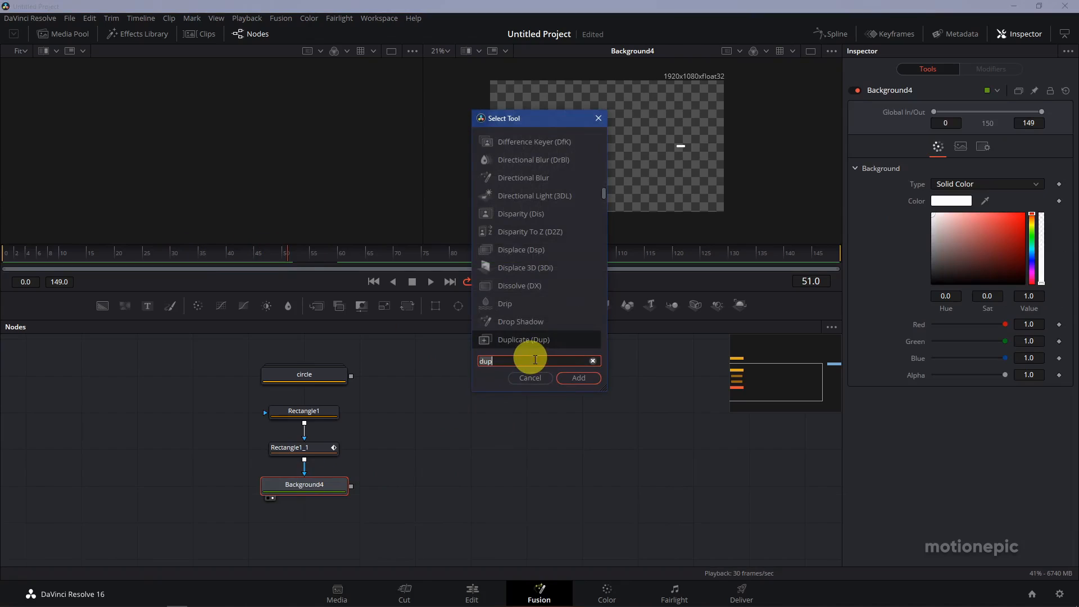
{"action": "left_click", "coordinate": [568, 377]}
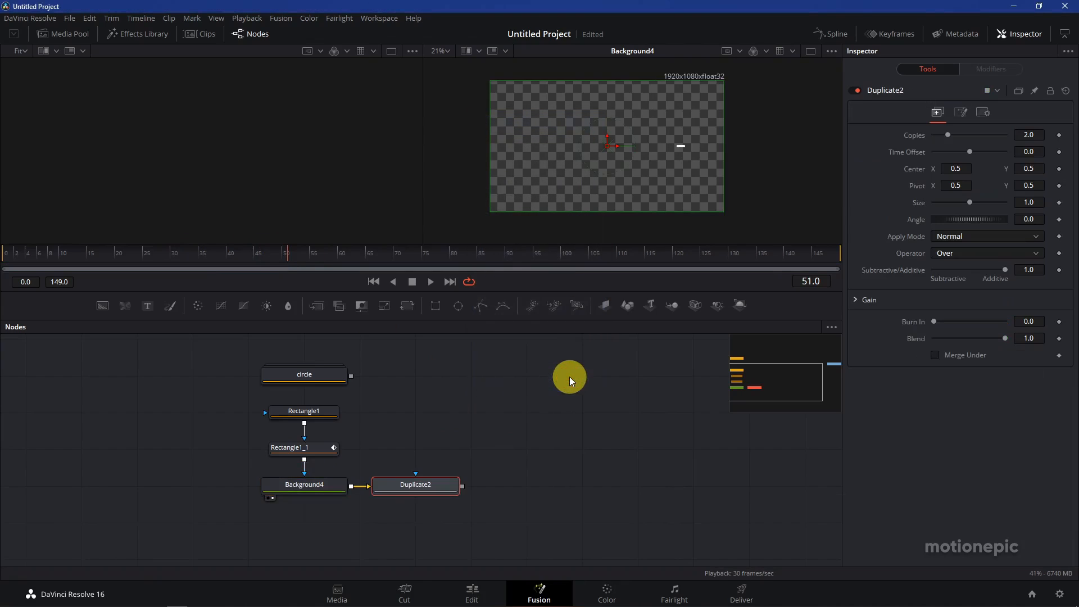
{"action": "left_click", "coordinate": [1029, 136]}
{"action": "type", "text": "5"}
{"action": "key", "text": "Tab"}
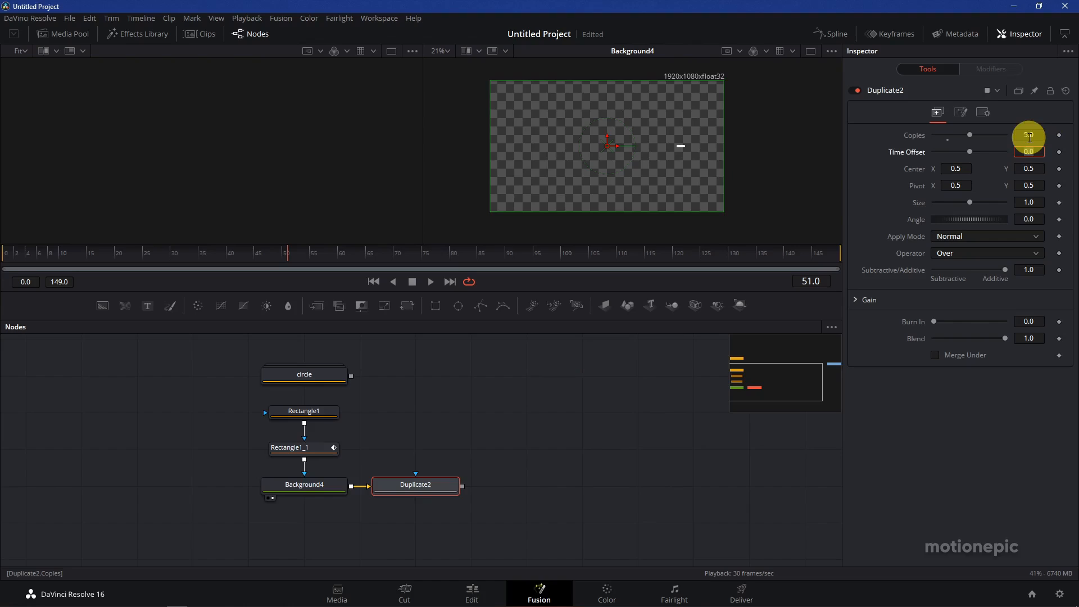
Step: Set Duplicate2's Angle to 360/5, show the node in the viewer, and scrub back to about frame 34
{"action": "left_click", "coordinate": [1029, 220]}
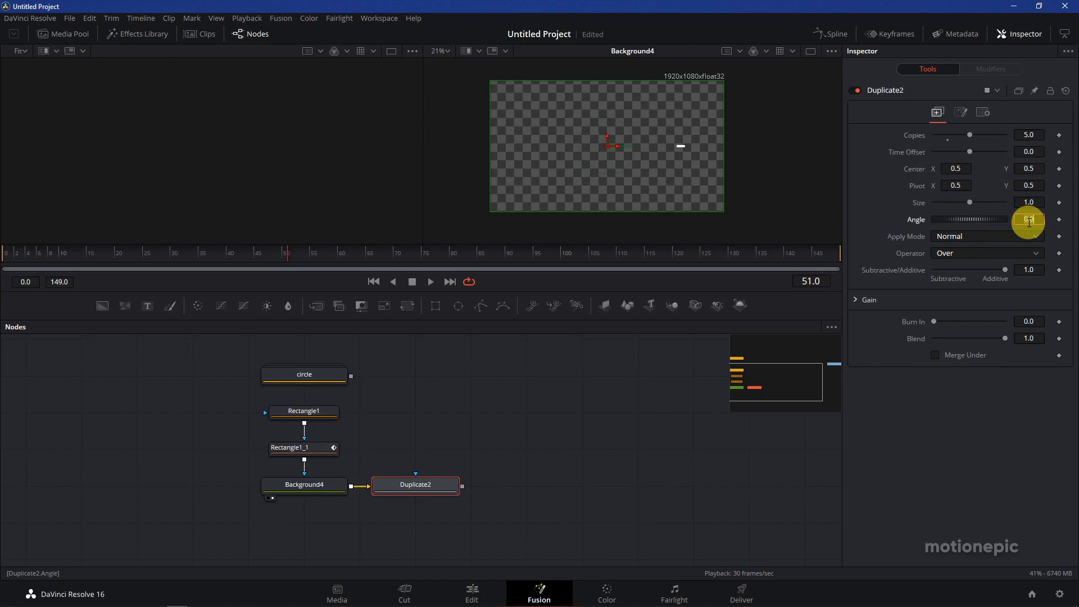
{"action": "left_click", "coordinate": [977, 221]}
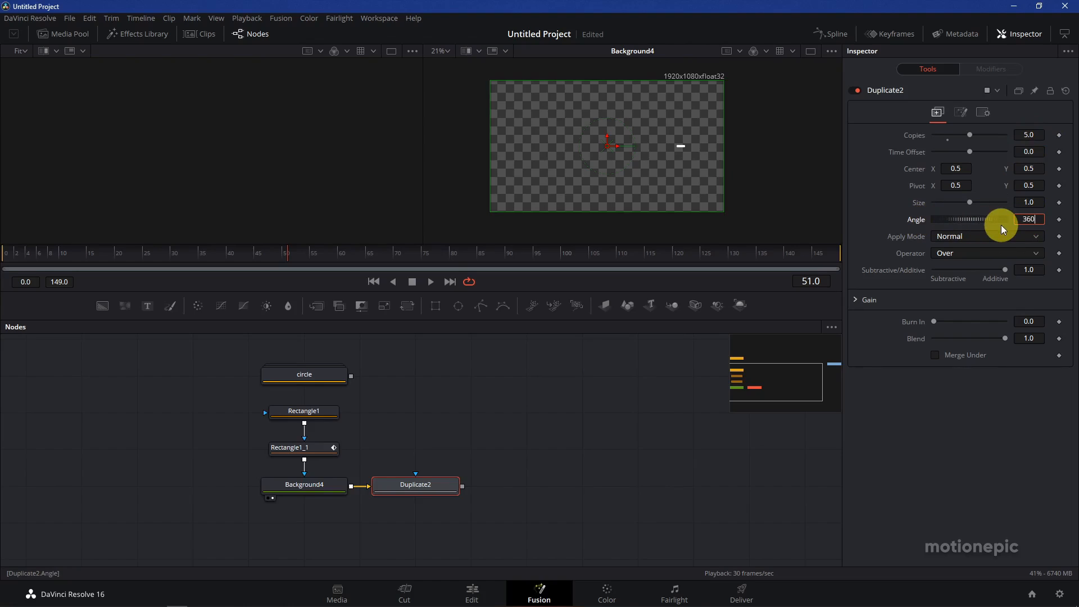
{"action": "type", "text": "360/5"}
{"action": "key", "text": "Tab"}
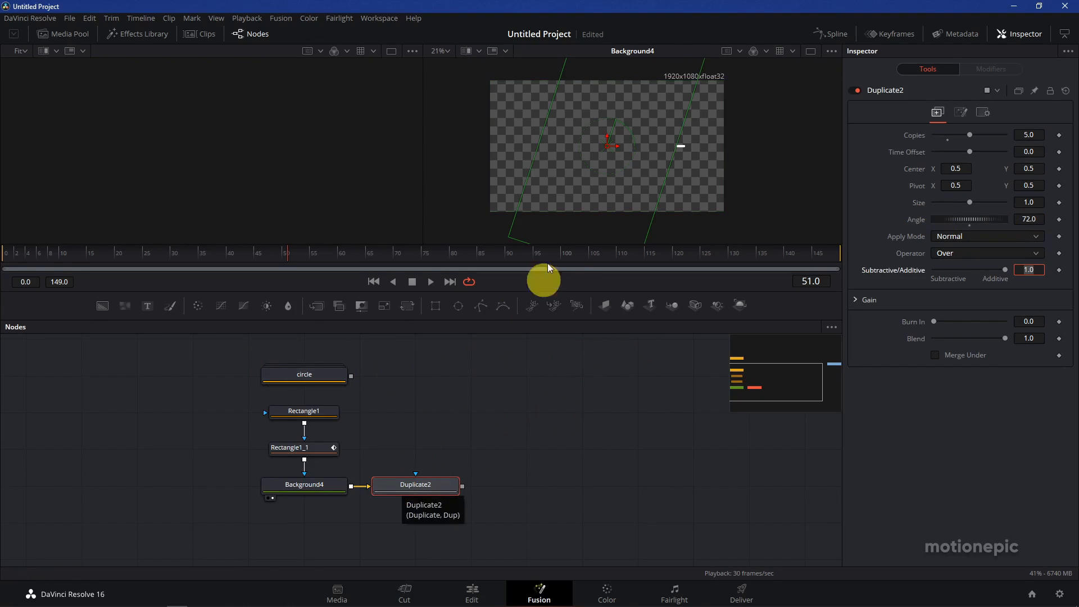
{"action": "left_click_drag", "start_coordinate": [426, 480], "coordinate": [603, 141]}
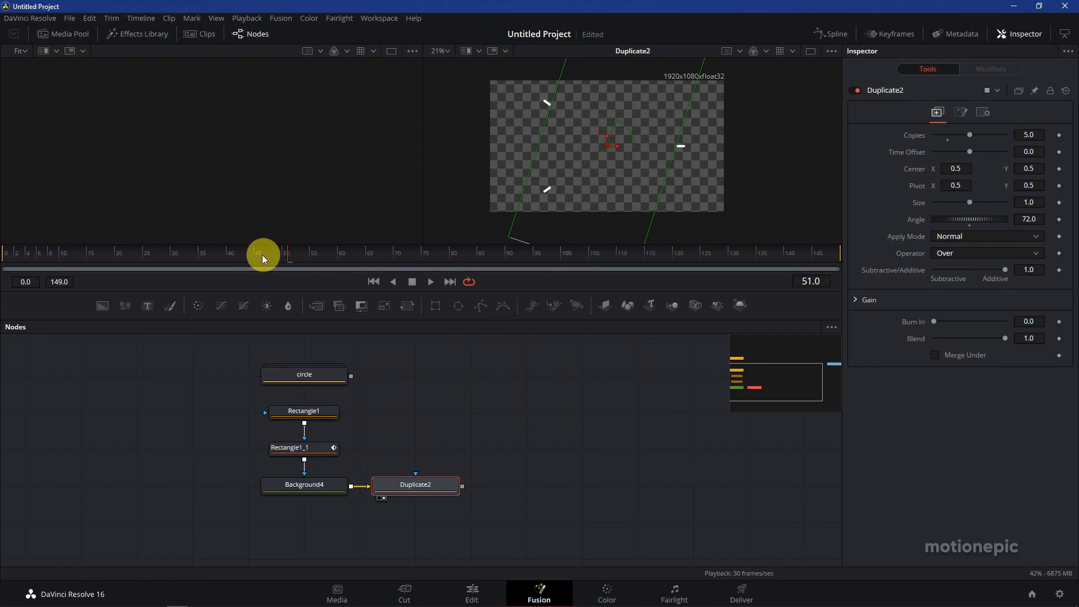
{"action": "left_click_drag", "start_coordinate": [262, 255], "coordinate": [194, 247]}
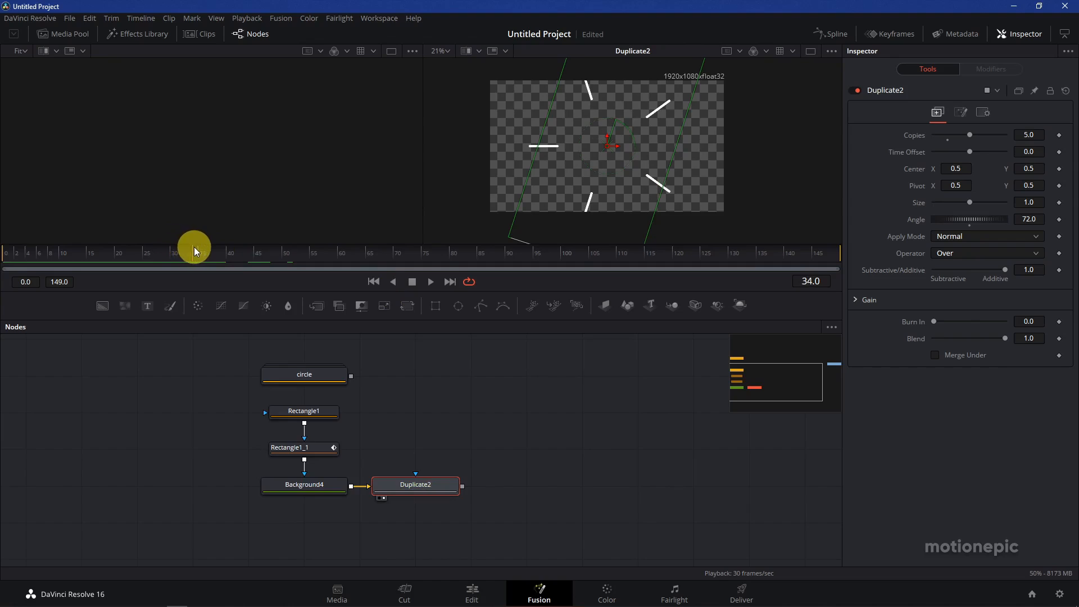
Step: Shorten the lines by reducing Rectangle1's Width to 0.528 and scrub through the result to frame 53
{"action": "left_click", "coordinate": [296, 412]}
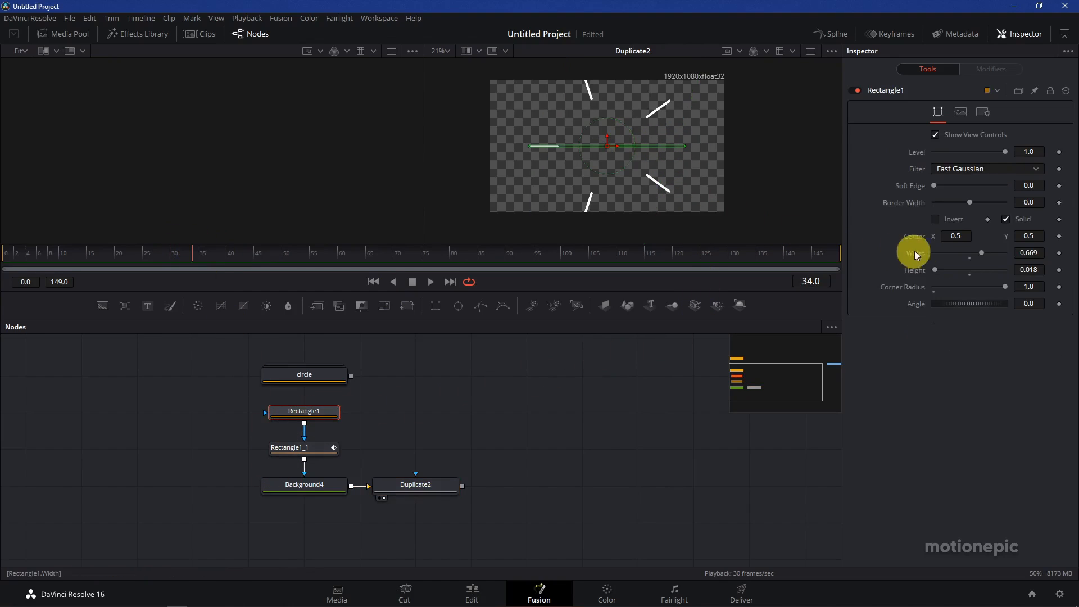
{"action": "left_click_drag", "start_coordinate": [980, 255], "coordinate": [974, 255]}
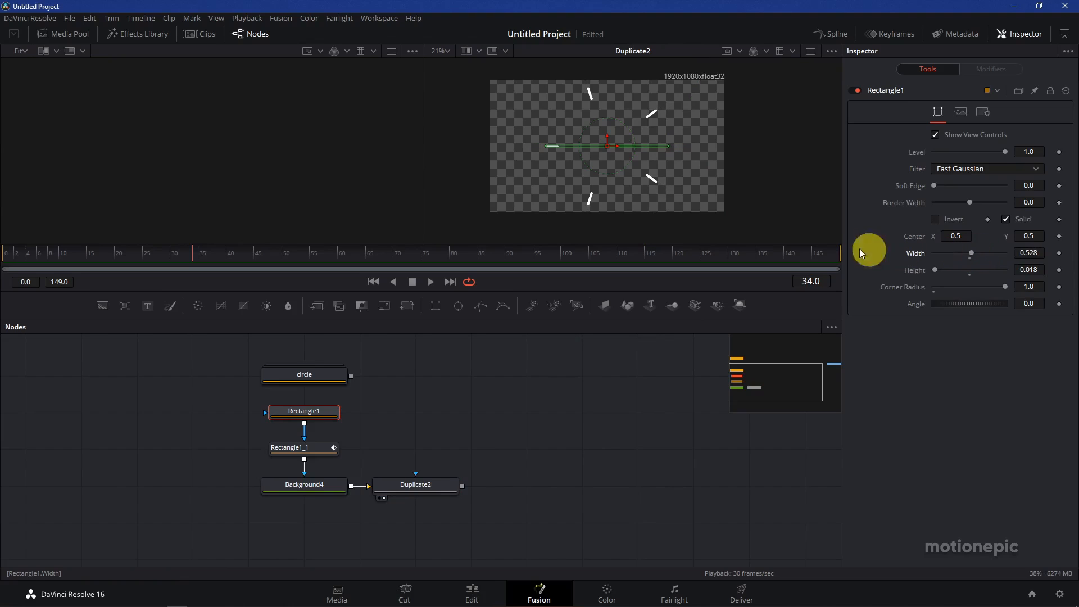
{"action": "left_click_drag", "start_coordinate": [198, 252], "coordinate": [299, 269]}
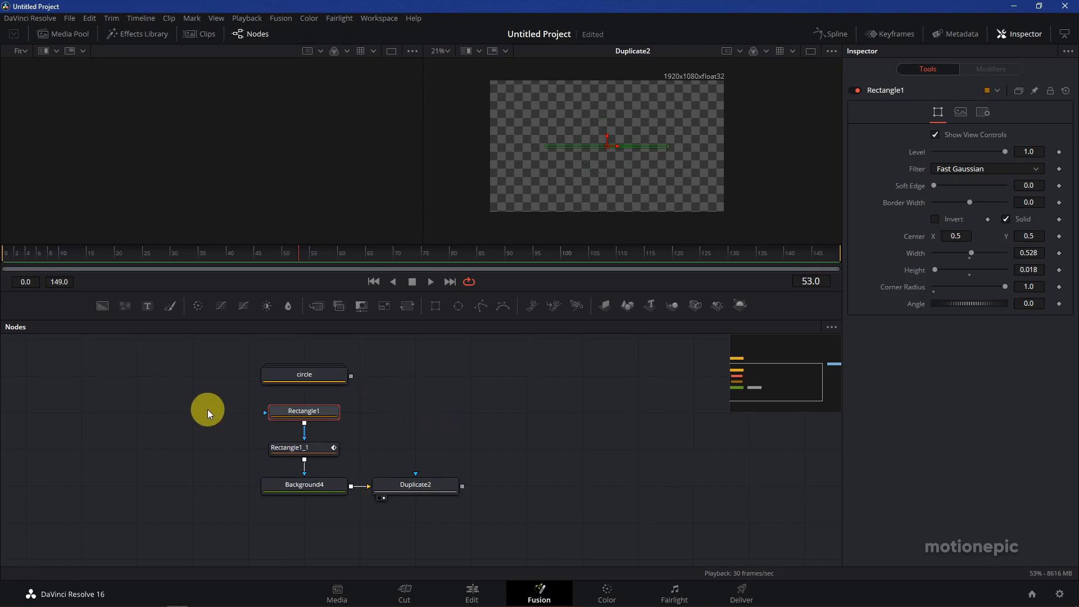
Step: Group Rectangle1, Rectangle1_1, Background4 and Duplicate2, place the group under circle, and rename it lines
{"action": "left_click_drag", "start_coordinate": [207, 410], "coordinate": [461, 491]}
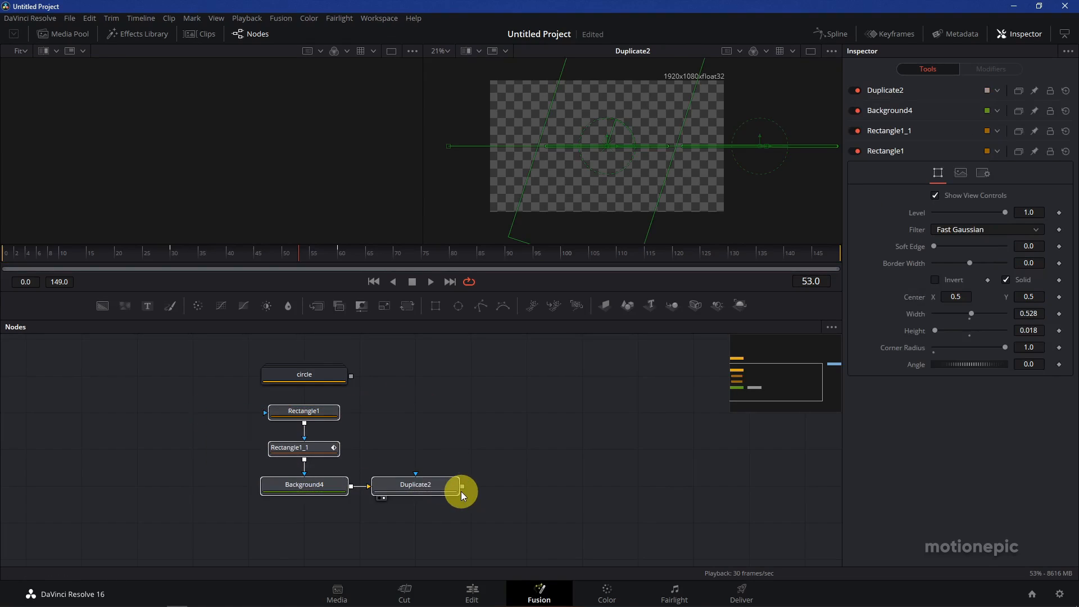
{"action": "key", "text": "ctrl+g"}
{"action": "left_click_drag", "start_coordinate": [339, 406], "coordinate": [271, 450]}
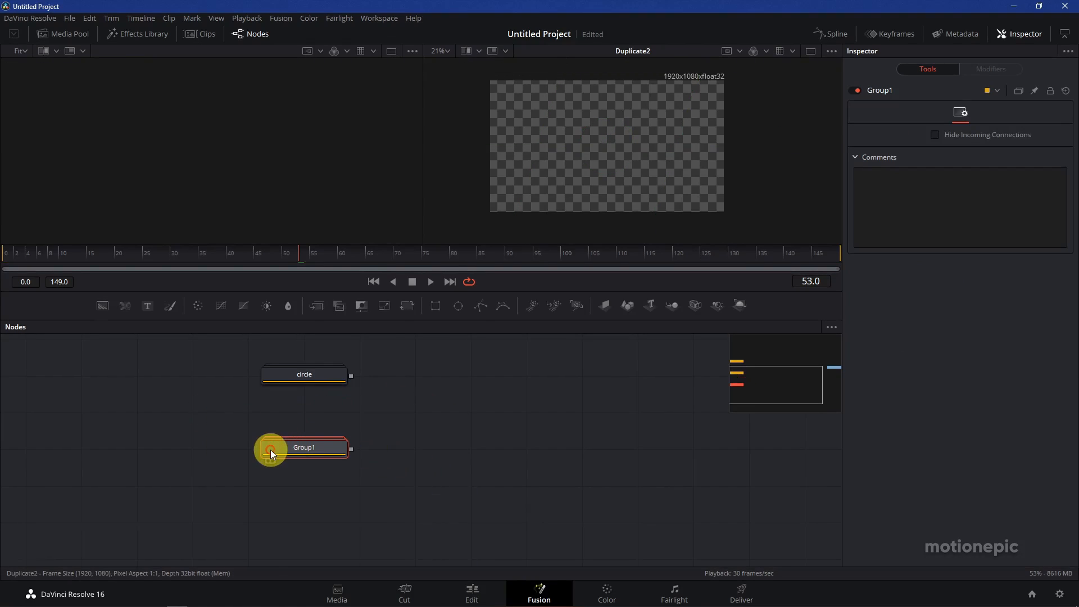
{"action": "key", "text": "F2"}
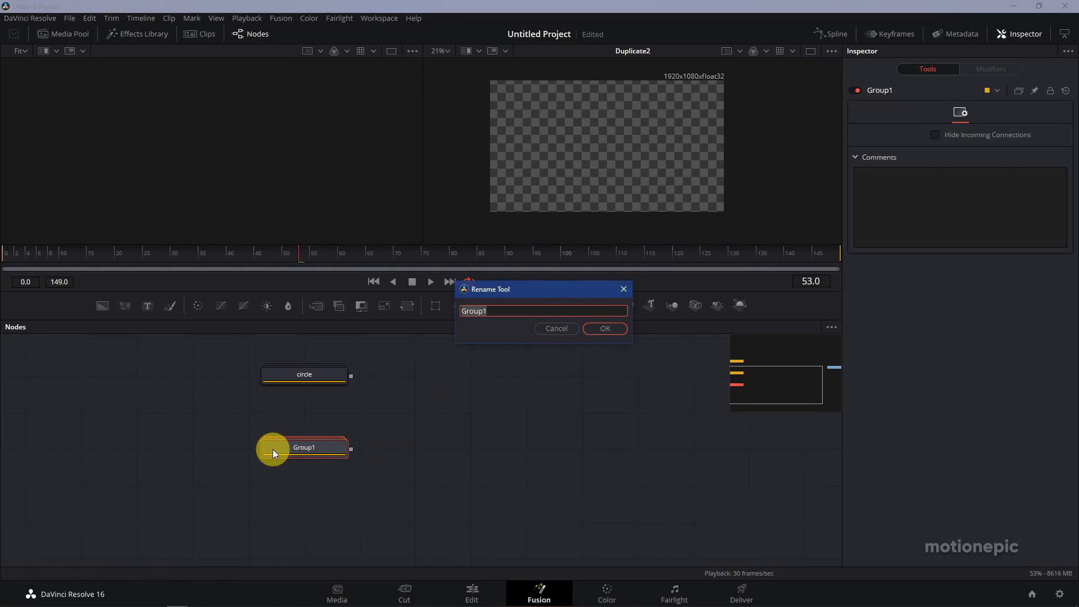
{"action": "type", "text": "lines"}
{"action": "key", "text": "Return"}
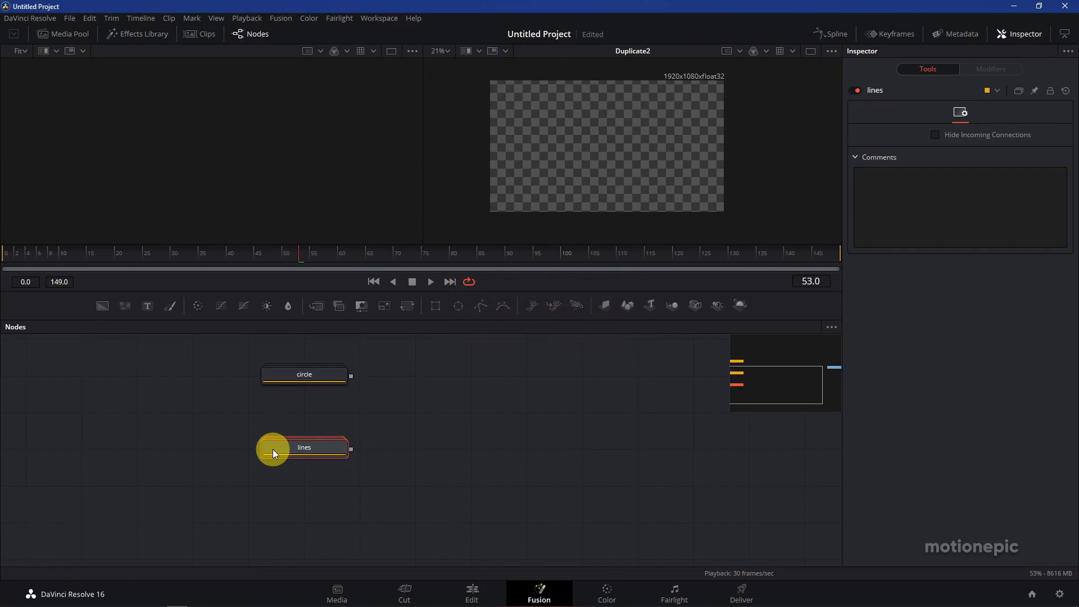
Step: Add a white Background node masked by an Ellipse below the lines group and show it in the second viewer
{"action": "scroll", "coordinate": [413, 416], "scroll_direction": "down", "scroll_amount": 4}
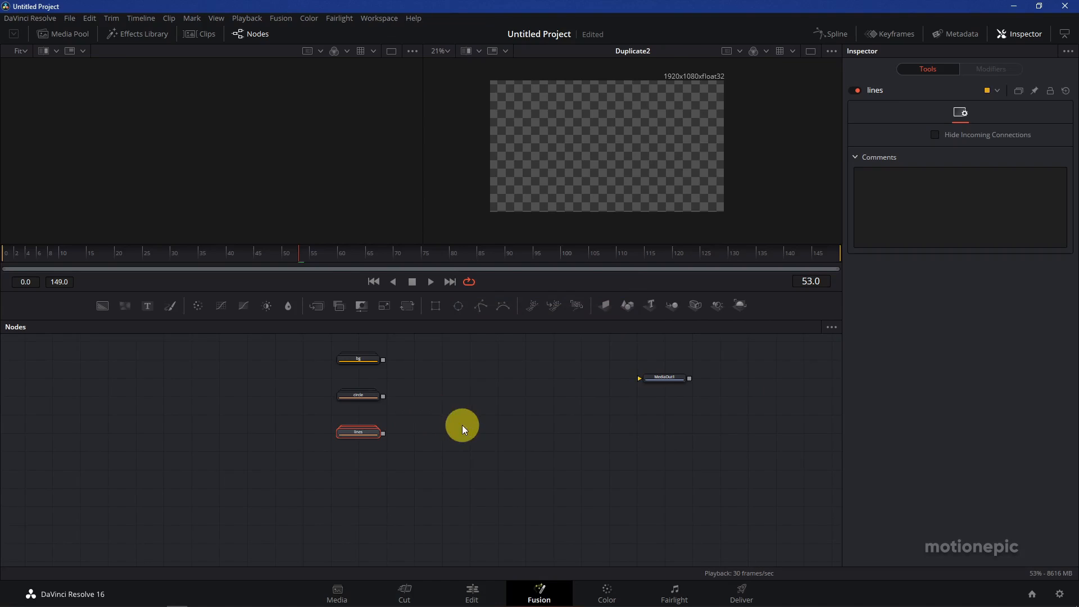
{"action": "mouse_move", "coordinate": [410, 258]}
{"action": "left_mouse_down"}
{"action": "mouse_move", "coordinate": [498, 248]}
{"action": "mouse_move", "coordinate": [413, 257]}
{"action": "left_mouse_up"}
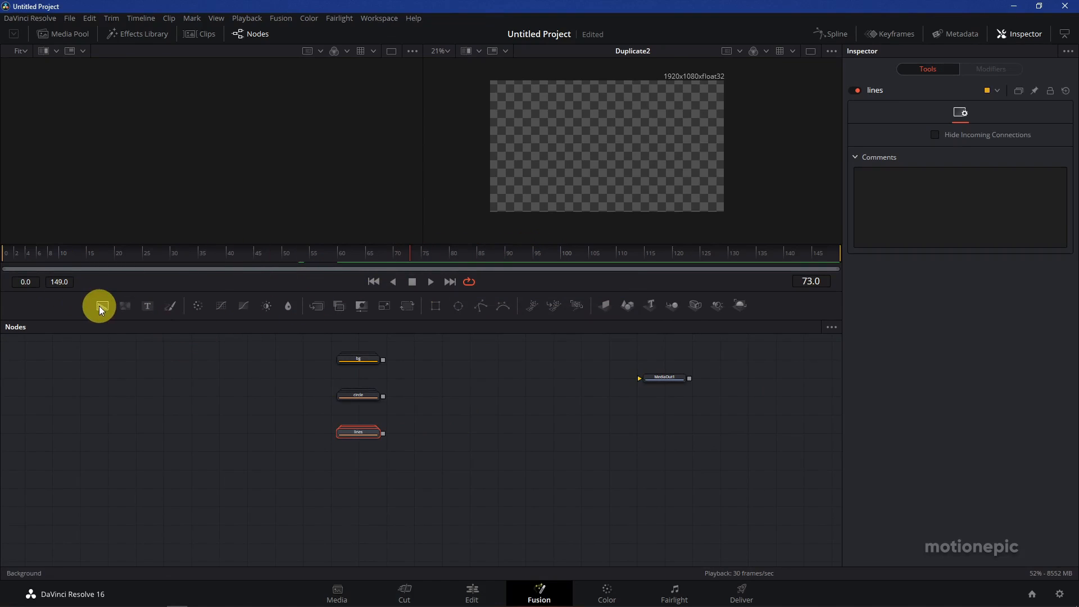
{"action": "left_click_drag", "start_coordinate": [100, 306], "coordinate": [361, 479]}
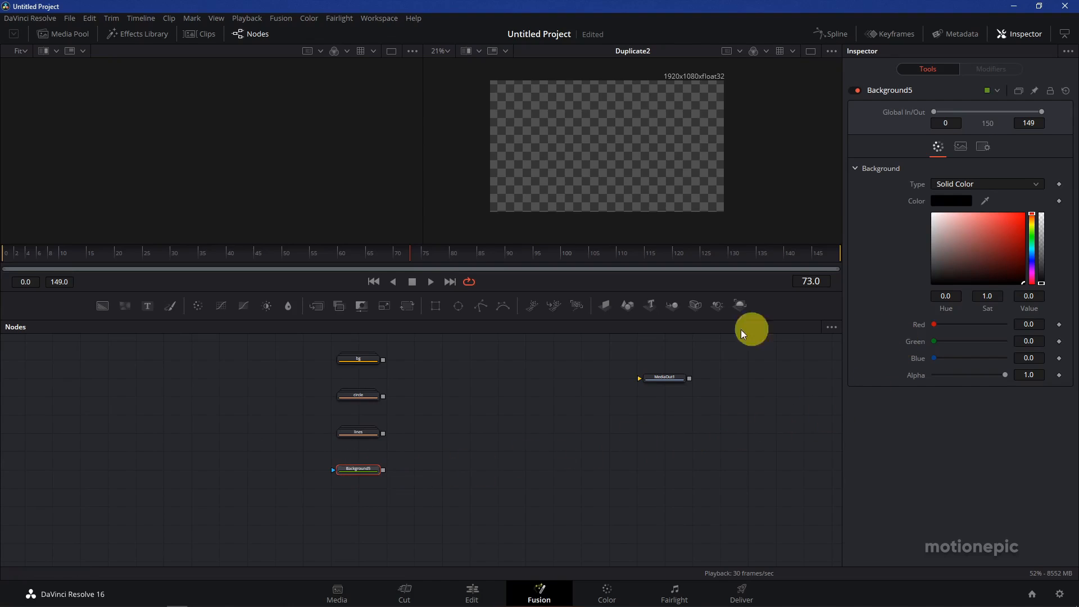
{"action": "left_click", "coordinate": [457, 306]}
{"action": "left_click", "coordinate": [357, 471]}
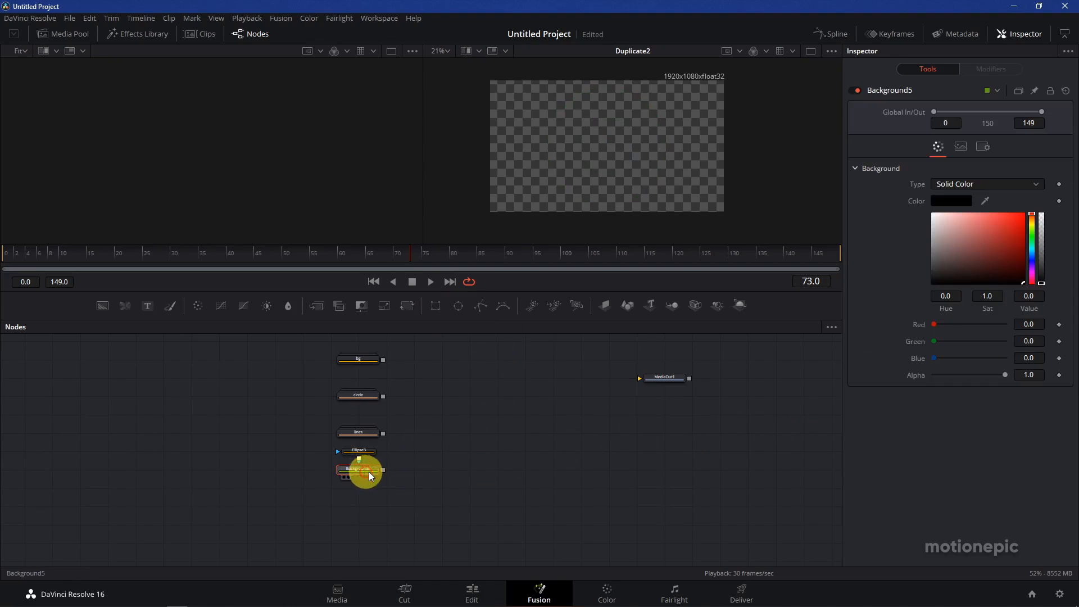
{"action": "left_click_drag", "start_coordinate": [936, 228], "coordinate": [913, 194]}
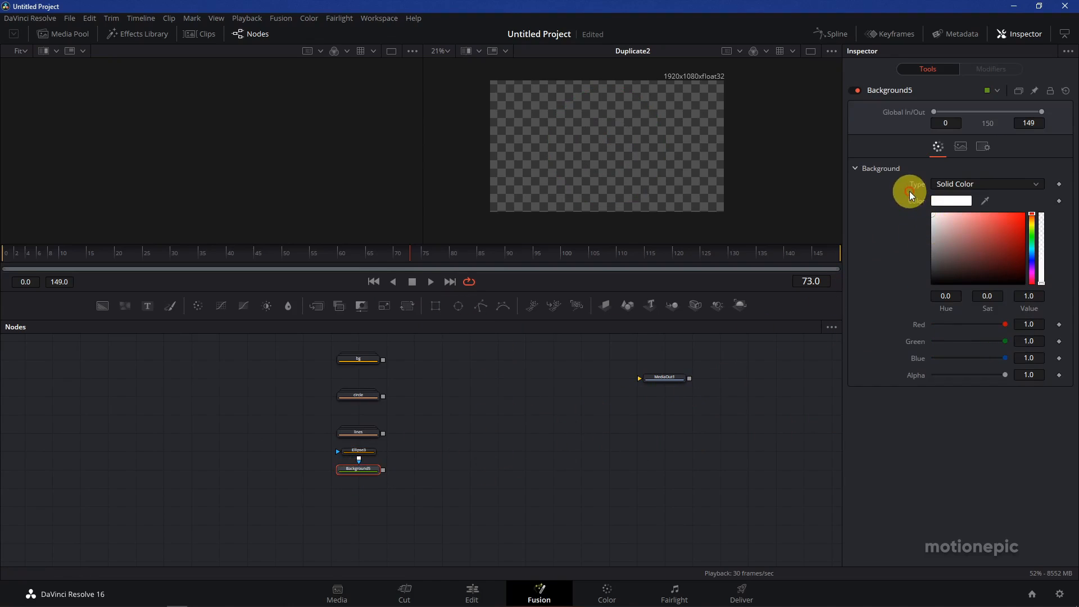
{"action": "key", "text": "2"}
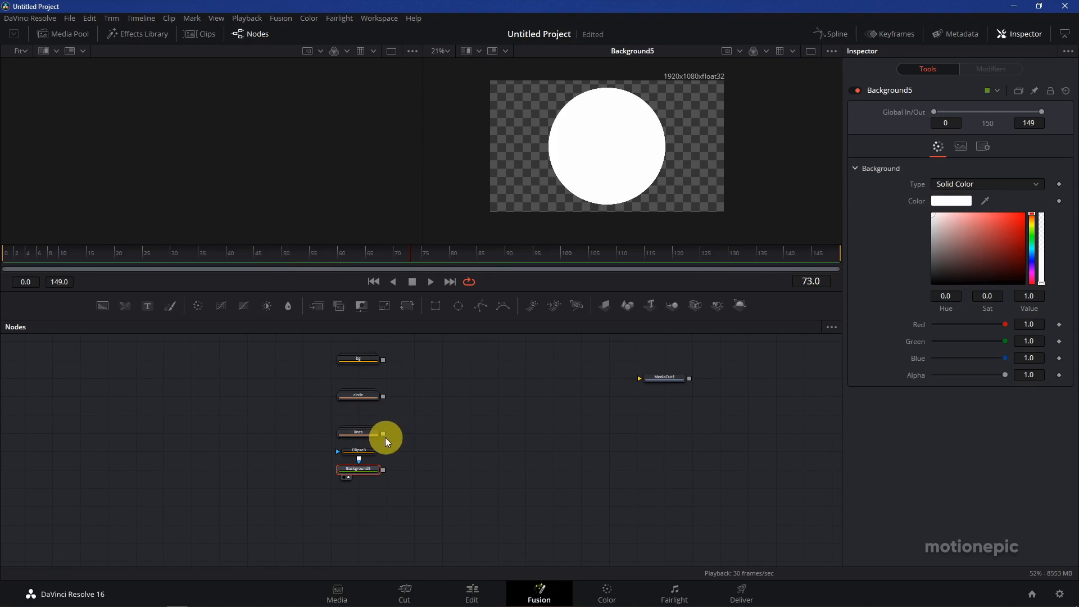
Step: Show the circle group in the first viewer and move to frame 110, where the four circles merge at the centre
{"action": "left_click", "coordinate": [359, 398]}
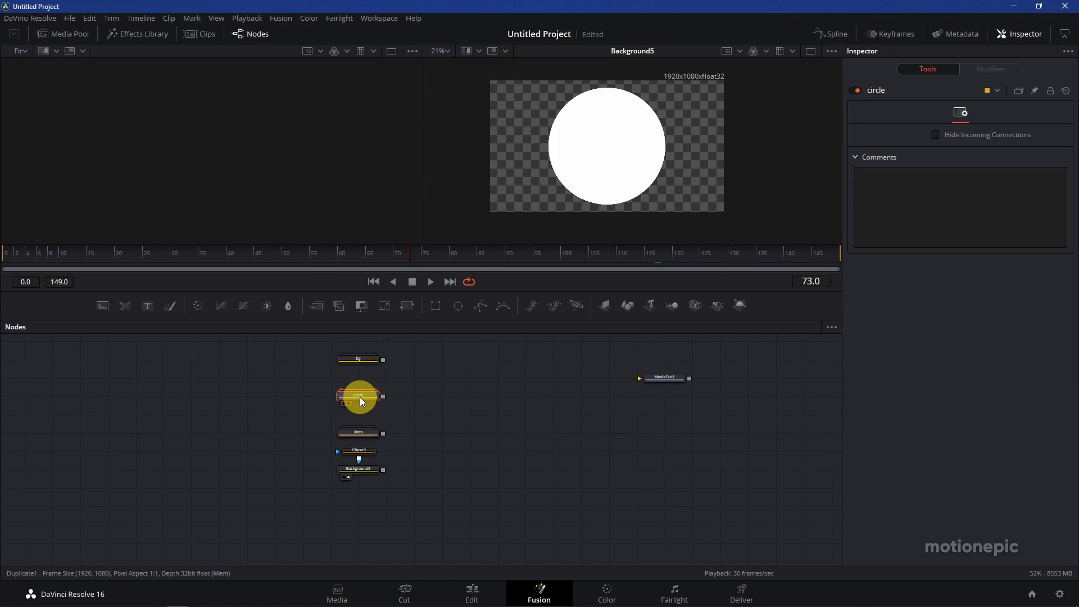
{"action": "key", "text": "1"}
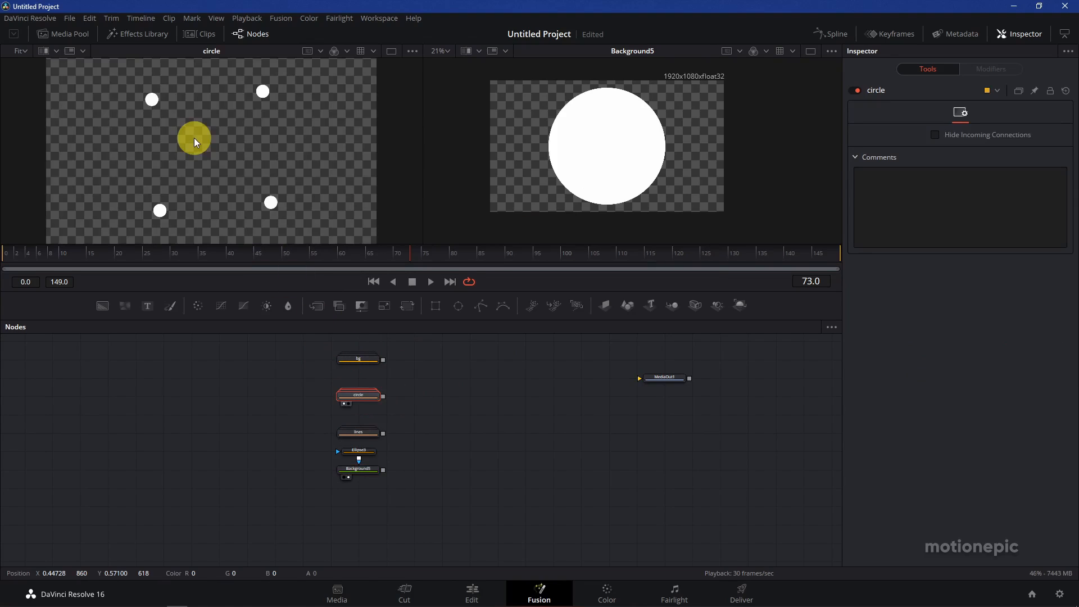
{"action": "left_click_drag", "start_coordinate": [397, 247], "coordinate": [608, 258]}
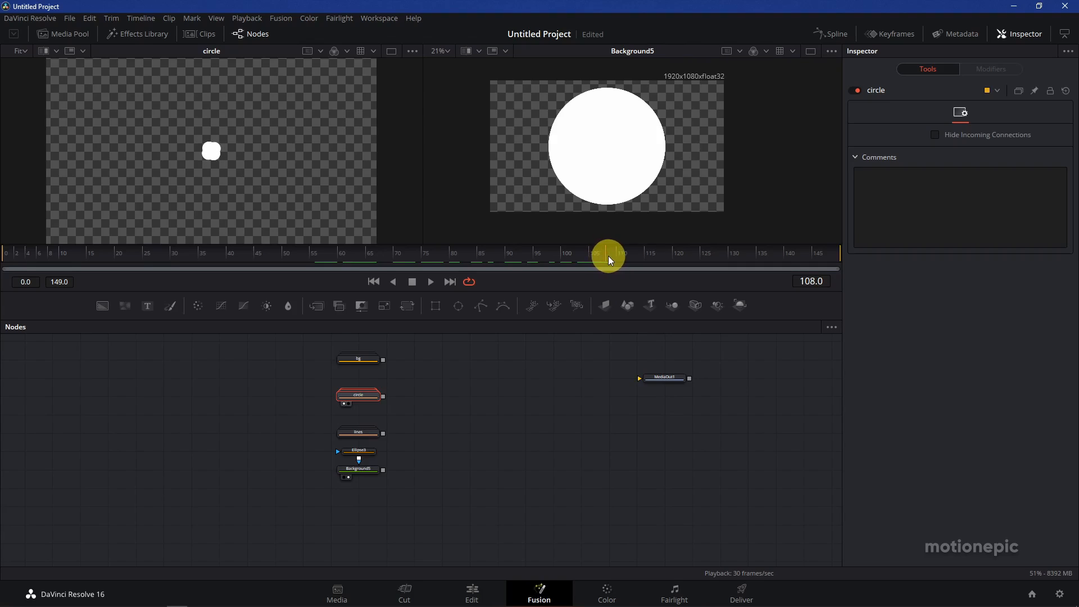
{"action": "left_click_drag", "start_coordinate": [612, 255], "coordinate": [616, 255]}
Step: Move Background5 and Ellipse3 slightly lower to space them apart from the lines group
{"action": "left_click", "coordinate": [475, 447]}
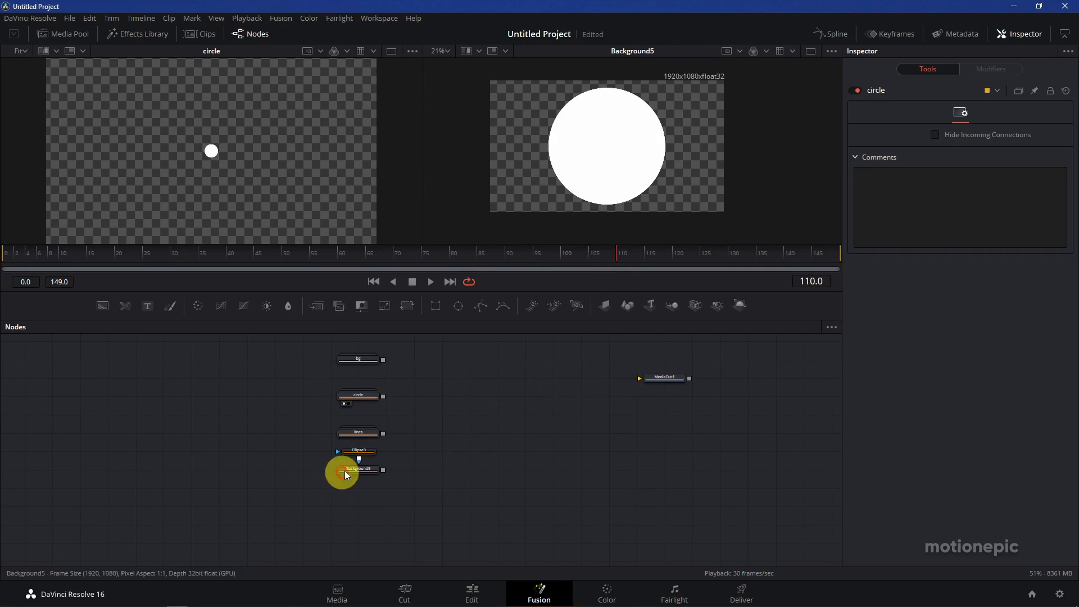
{"action": "left_click", "coordinate": [366, 454]}
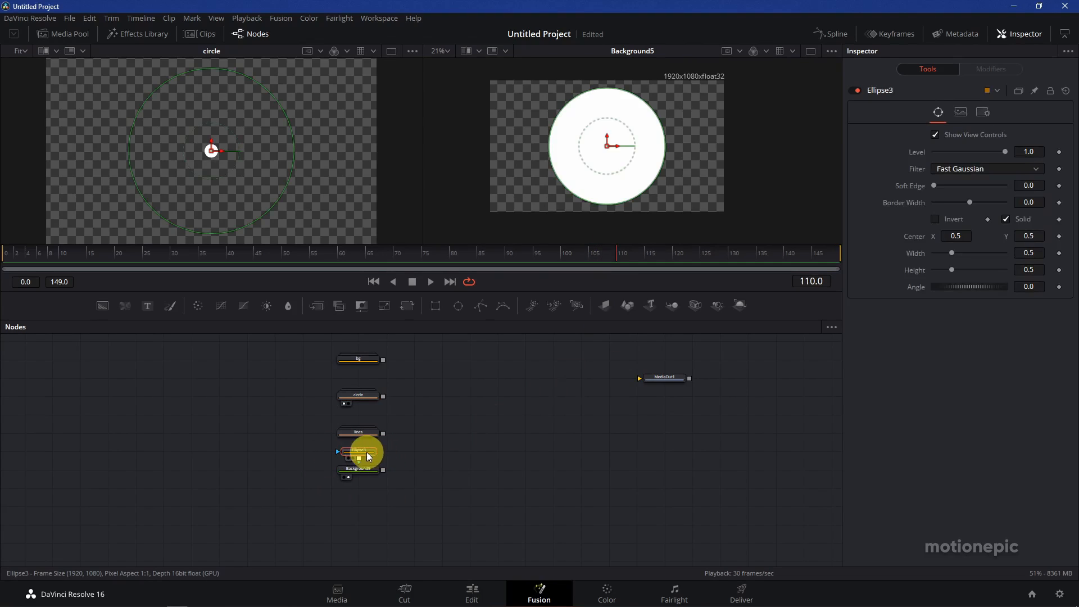
{"action": "left_click_drag", "start_coordinate": [311, 500], "coordinate": [368, 498]}
{"action": "left_click", "coordinate": [354, 470]}
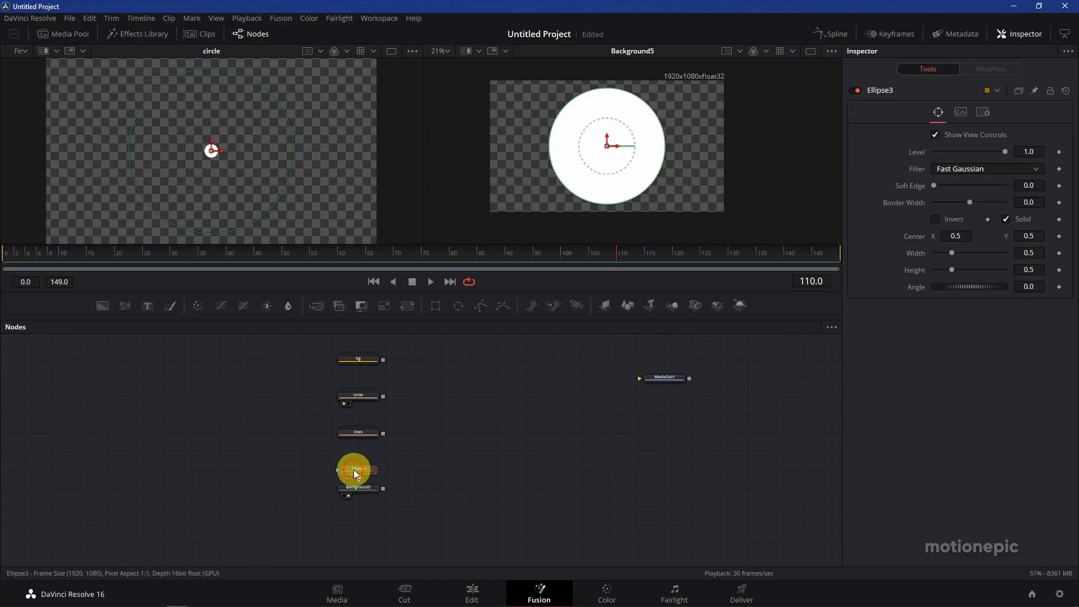
Step: Link Ellipse3's Width to its Height with an expression
{"action": "left_click_drag", "start_coordinate": [522, 265], "coordinate": [620, 251]}
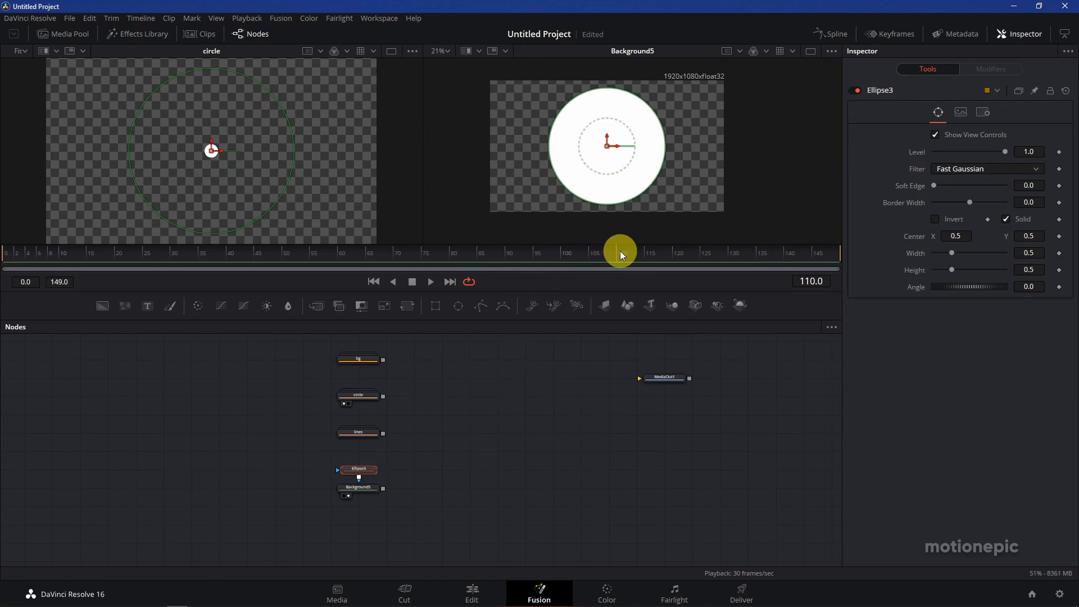
{"action": "right_click", "coordinate": [912, 253]}
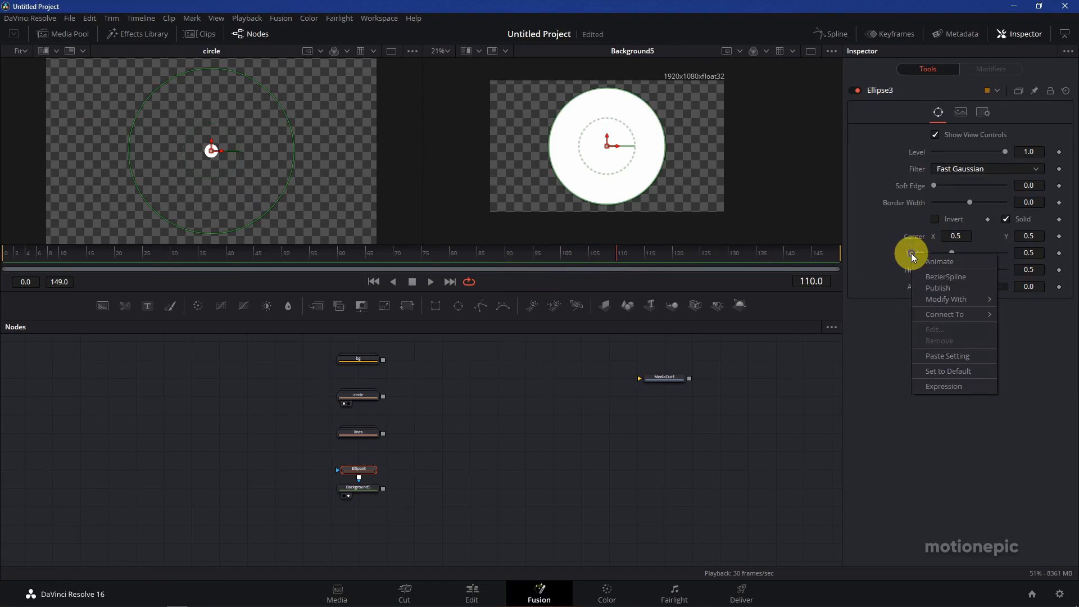
{"action": "left_click", "coordinate": [932, 387]}
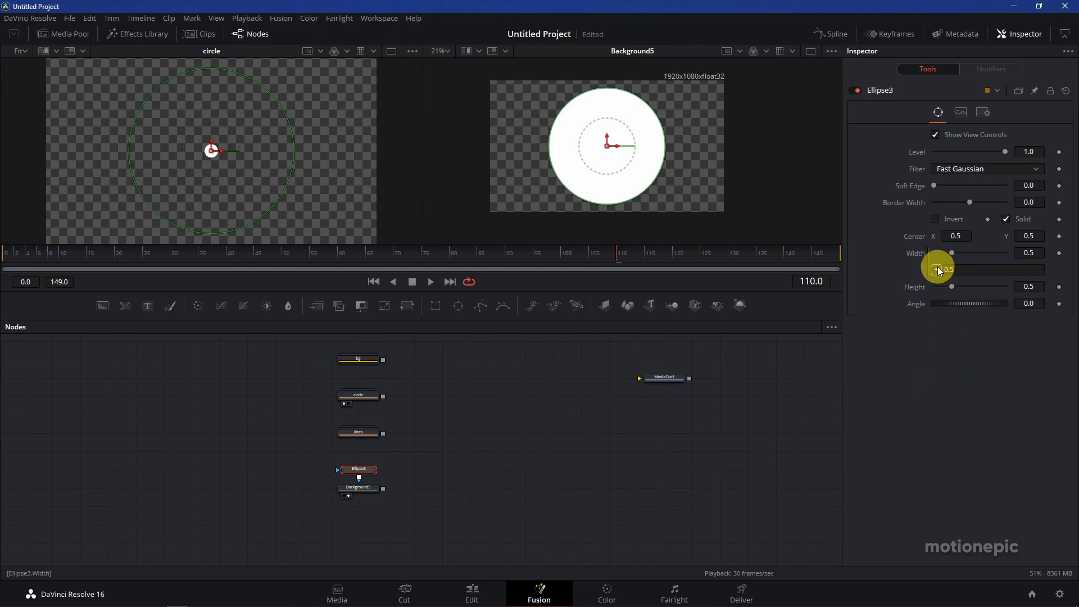
{"action": "left_click_drag", "start_coordinate": [911, 289], "coordinate": [911, 289]}
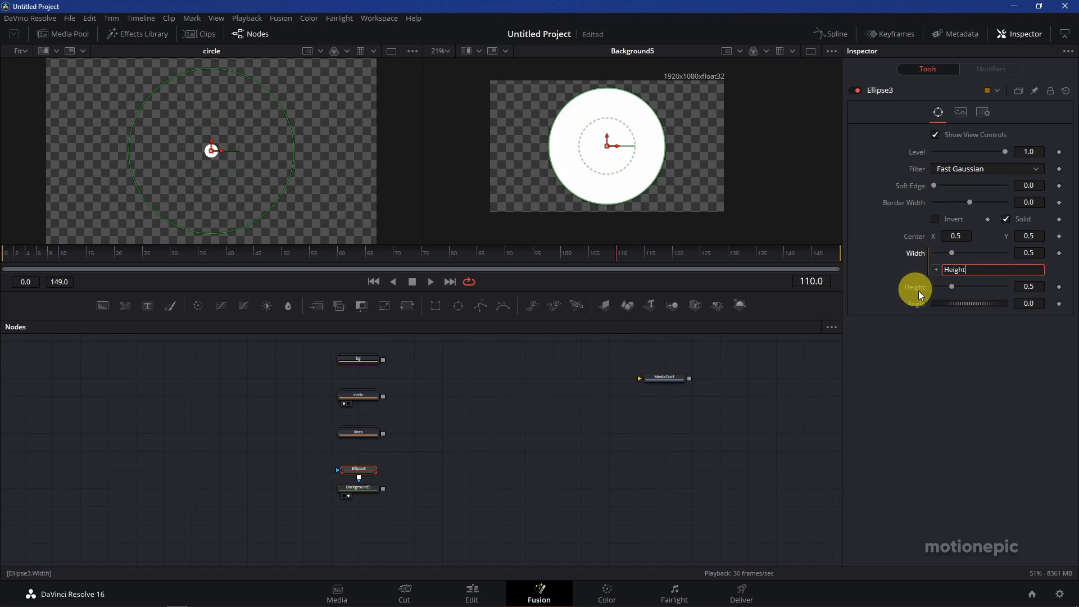
Step: Keyframe Ellipse3's Height at 0 on frame 110 and at 1.197 on frame 140
{"action": "left_click", "coordinate": [1060, 289]}
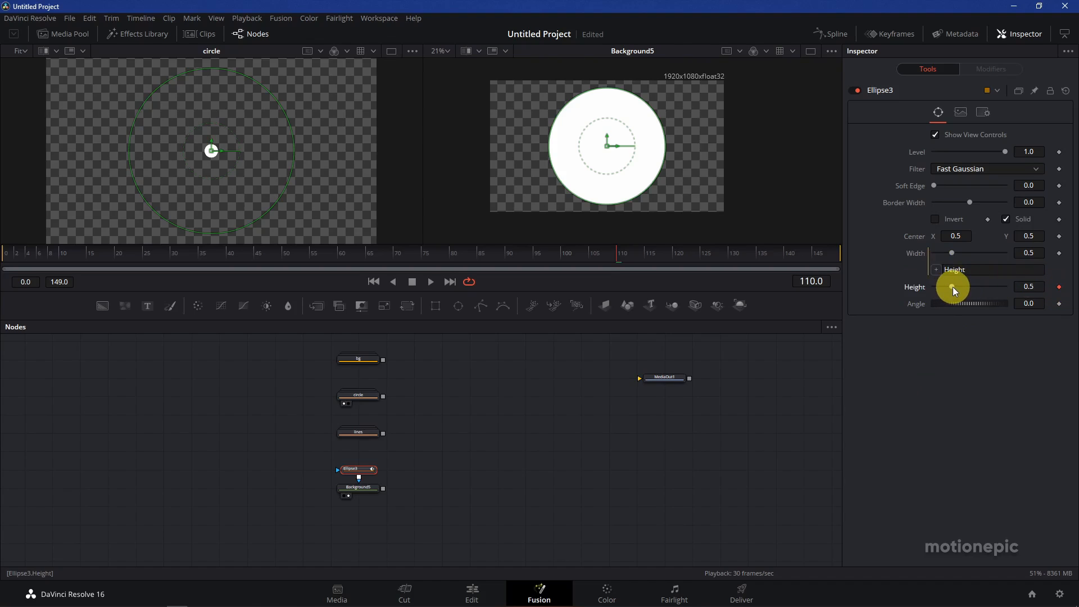
{"action": "left_click_drag", "start_coordinate": [953, 286], "coordinate": [885, 278]}
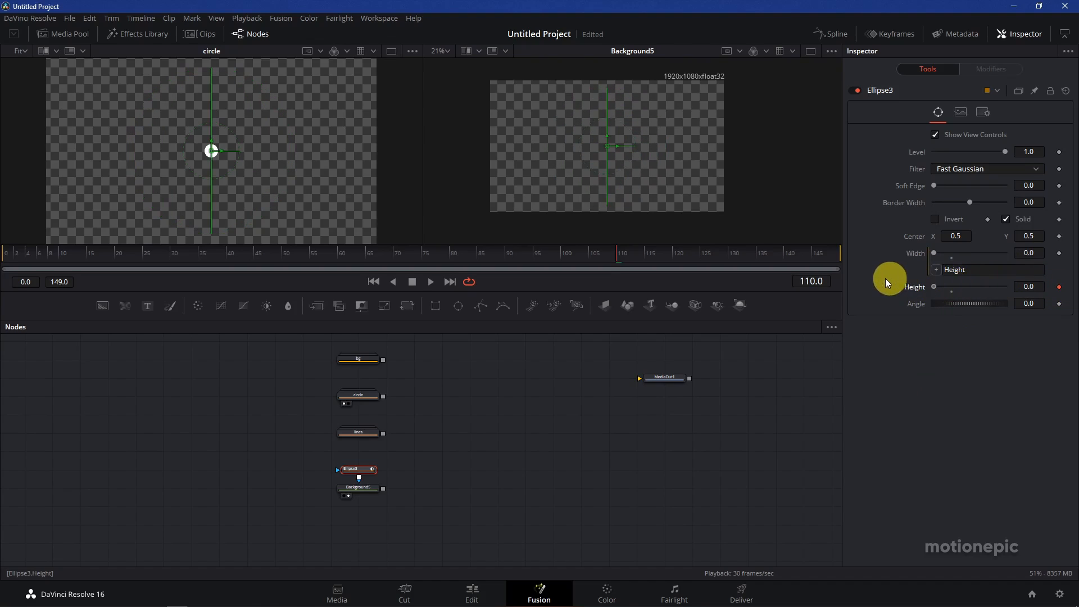
{"action": "left_click_drag", "start_coordinate": [618, 256], "coordinate": [676, 256]}
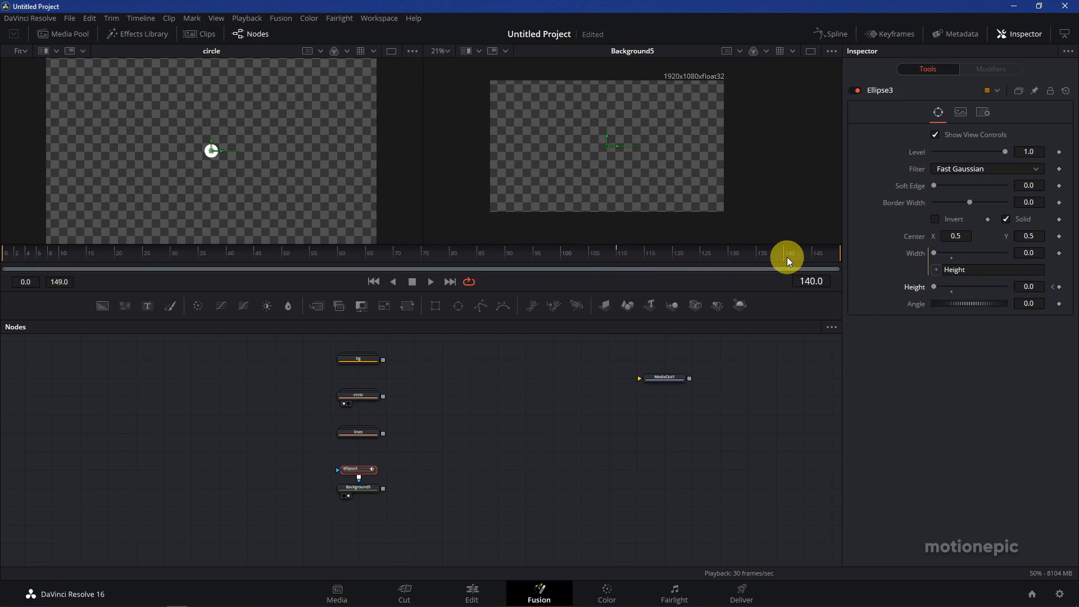
{"action": "left_click_drag", "start_coordinate": [934, 287], "coordinate": [976, 291]}
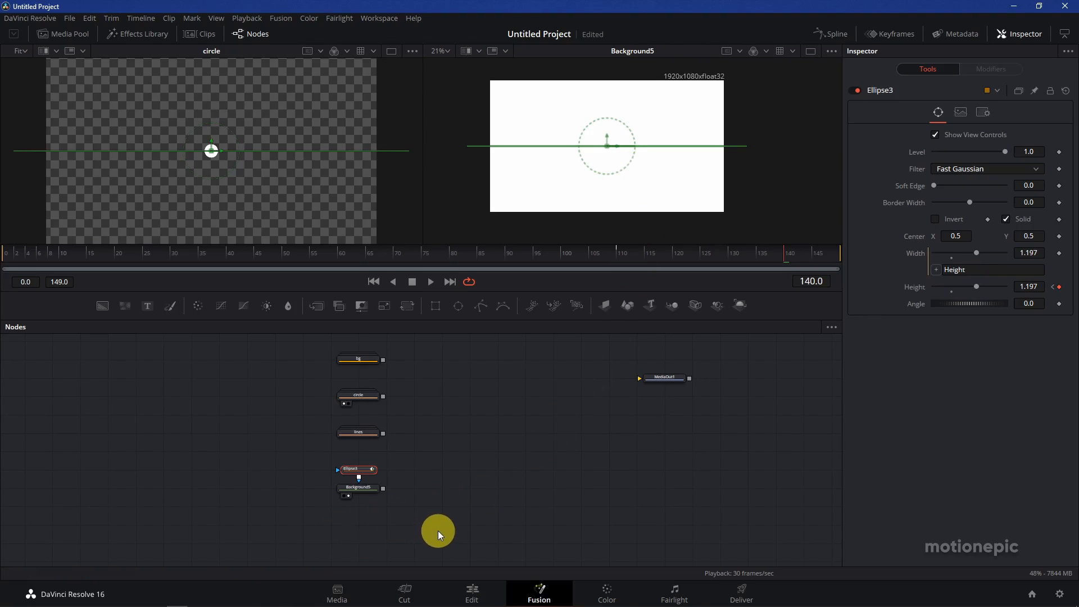
Step: Smooth Ellipse3's Height curve, increase its Ease In, and close the spline editor
{"action": "left_click", "coordinate": [830, 34]}
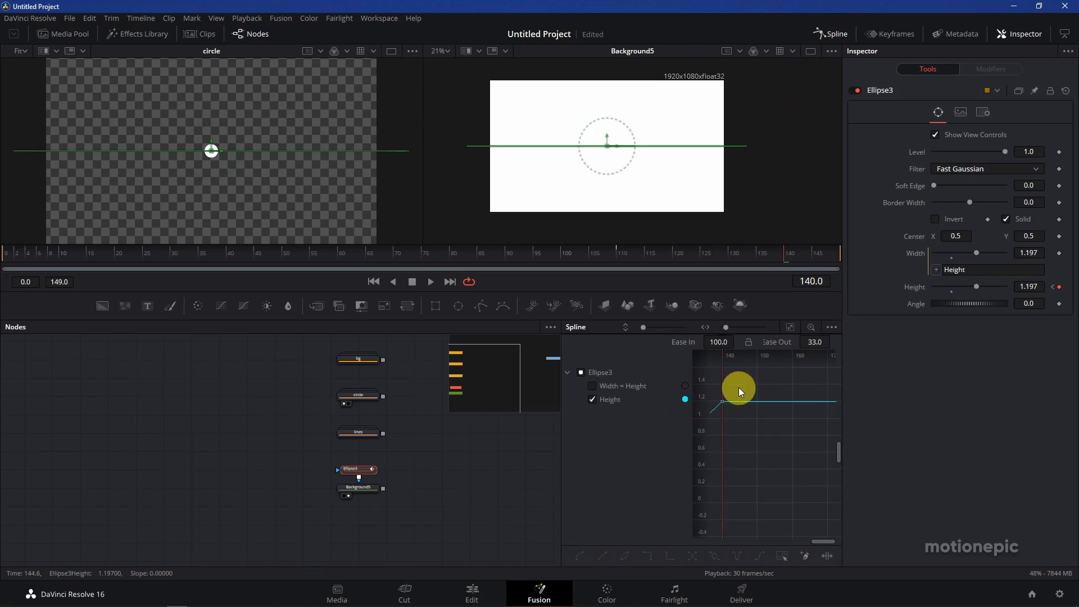
{"action": "left_click", "coordinate": [791, 329]}
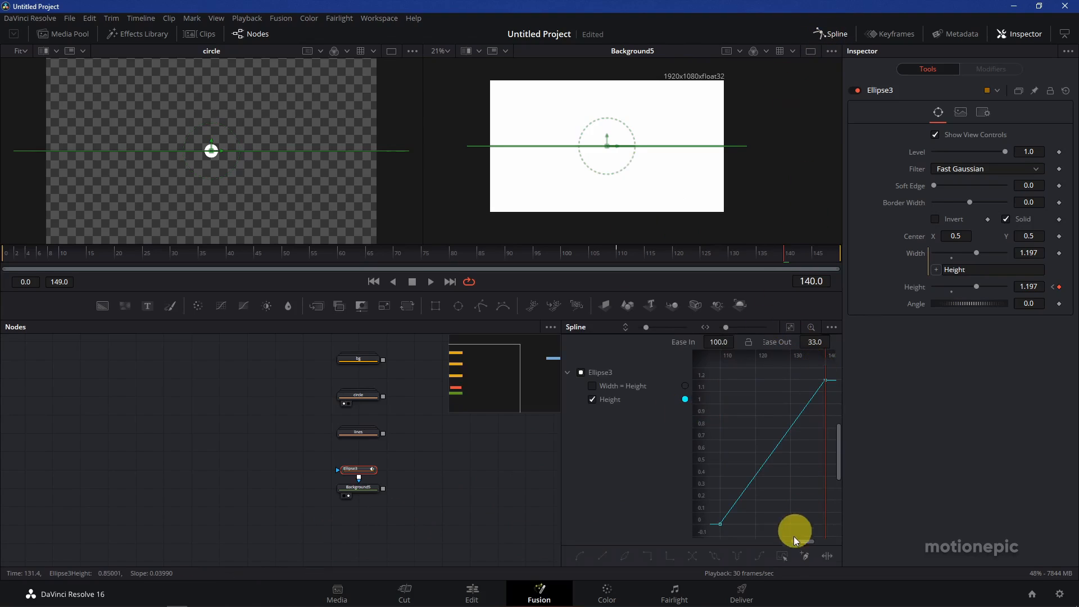
{"action": "left_click", "coordinate": [784, 558]}
{"action": "key", "text": "s"}
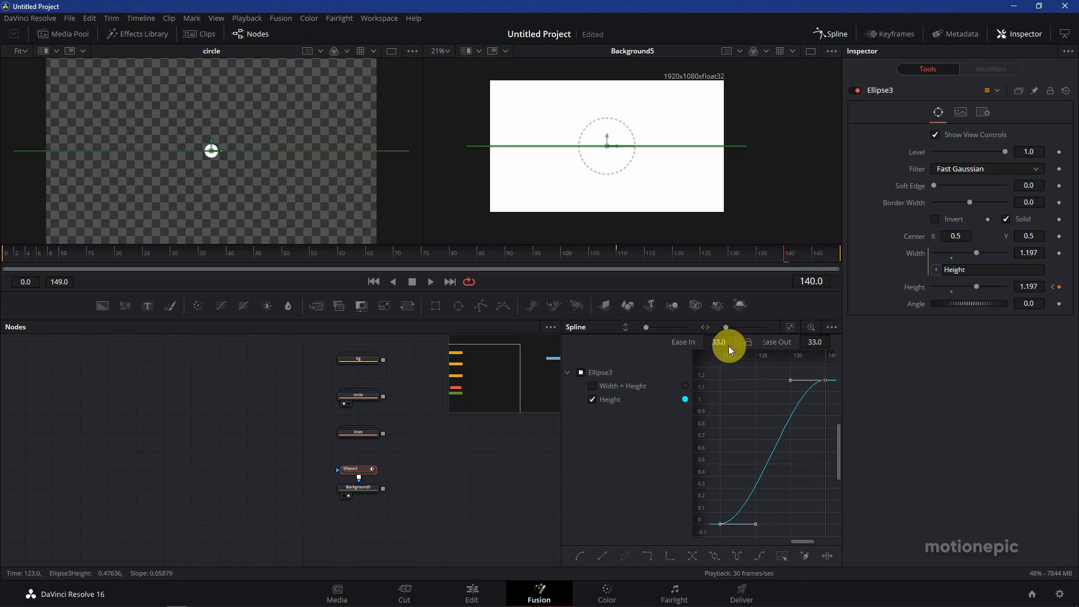
{"action": "left_click_drag", "start_coordinate": [729, 346], "coordinate": [812, 345]}
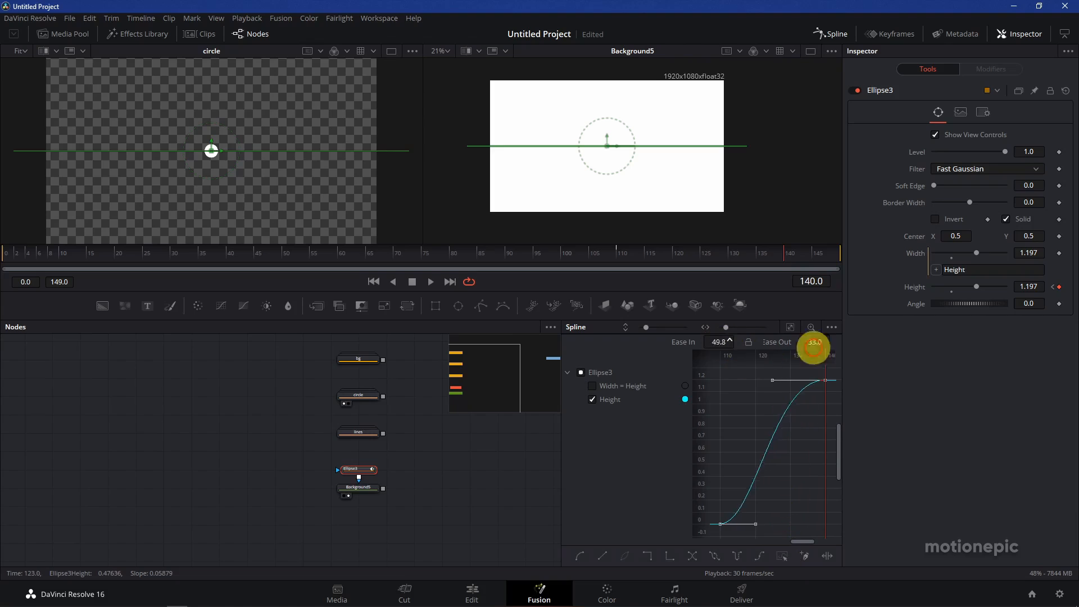
{"action": "left_click", "coordinate": [834, 35]}
Step: Play the animation from about frame 55 to check the ellipse's growth
{"action": "left_click", "coordinate": [315, 255]}
{"action": "key", "text": "space"}
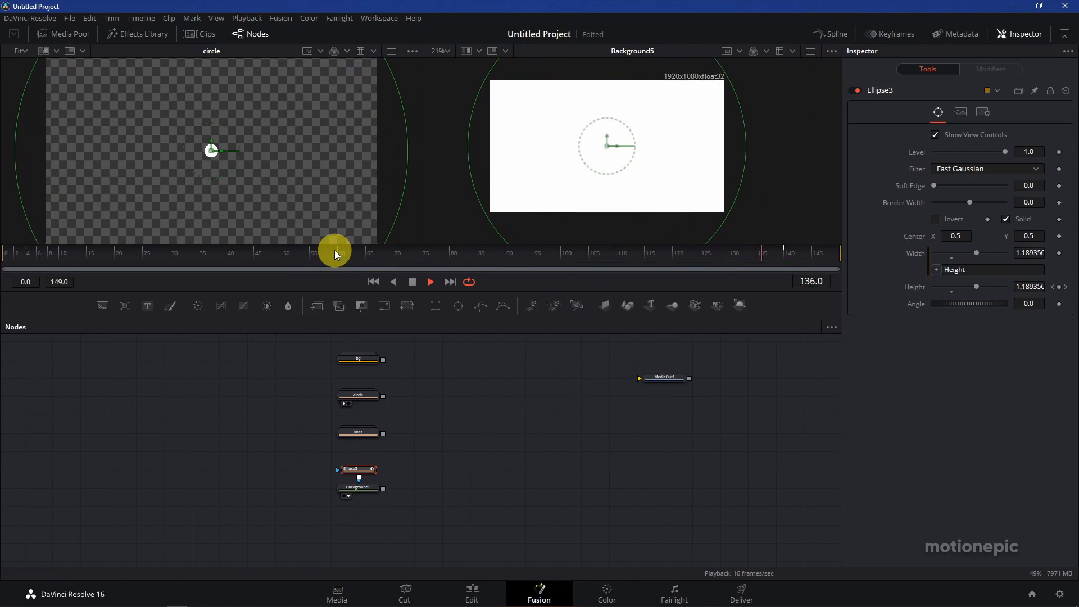
{"action": "key", "text": "space"}
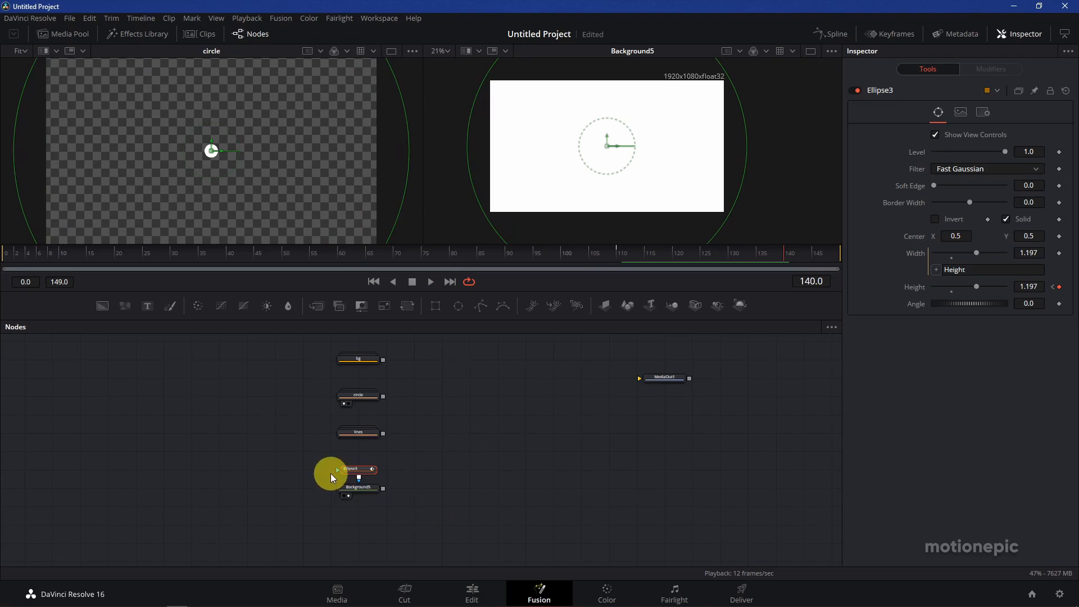
Step: Group the Ellipse3 and Background5 nodes
{"action": "left_click_drag", "start_coordinate": [330, 474], "coordinate": [430, 511]}
{"action": "key", "text": "ctrl+g"}
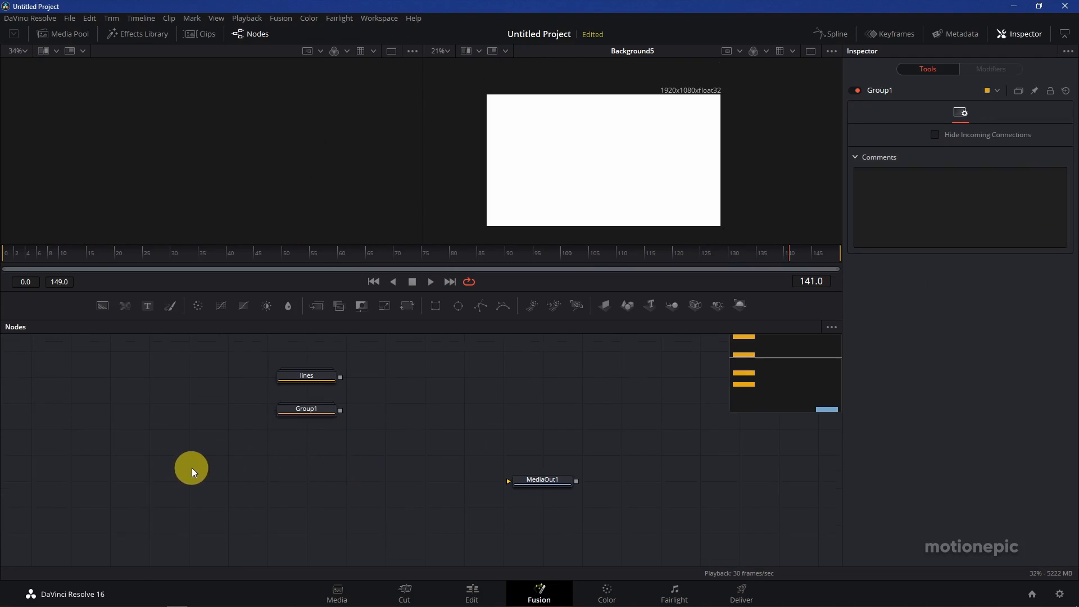
Step: Import icons8-play-button-480 from the Downloads folder into the node graph, place it below Group1, and show it in a viewer
{"action": "left_click", "coordinate": [52, 601]}
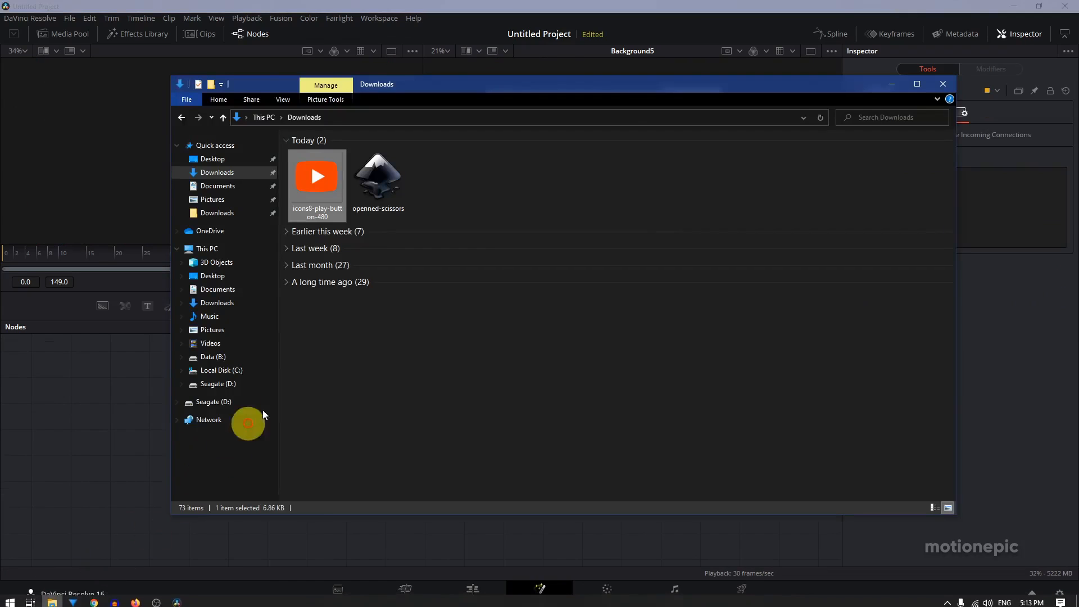
{"action": "left_click_drag", "start_coordinate": [325, 171], "coordinate": [126, 452]}
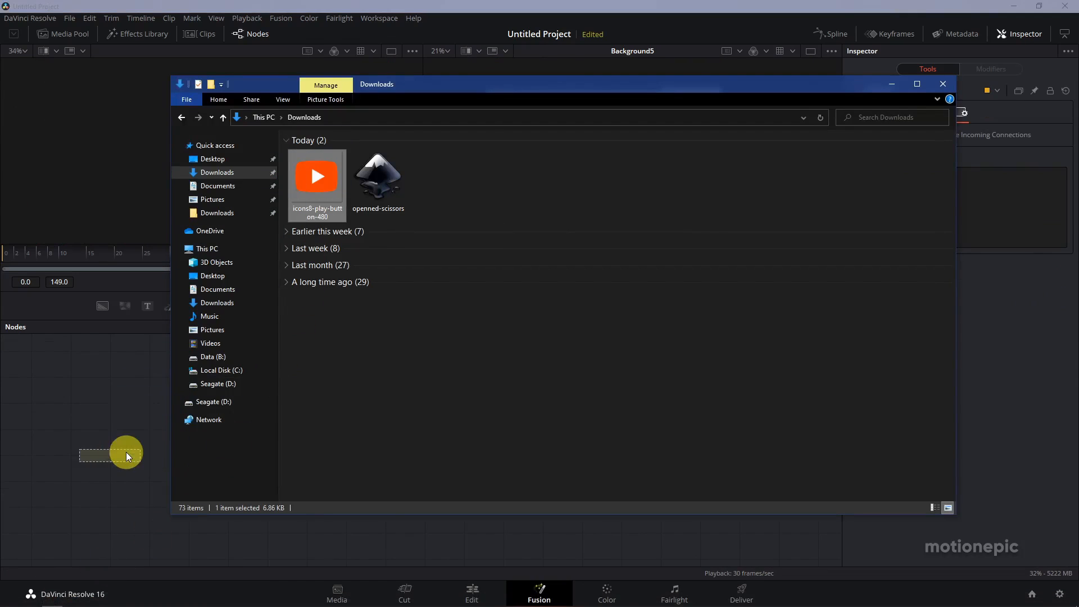
{"action": "left_click", "coordinate": [118, 455]}
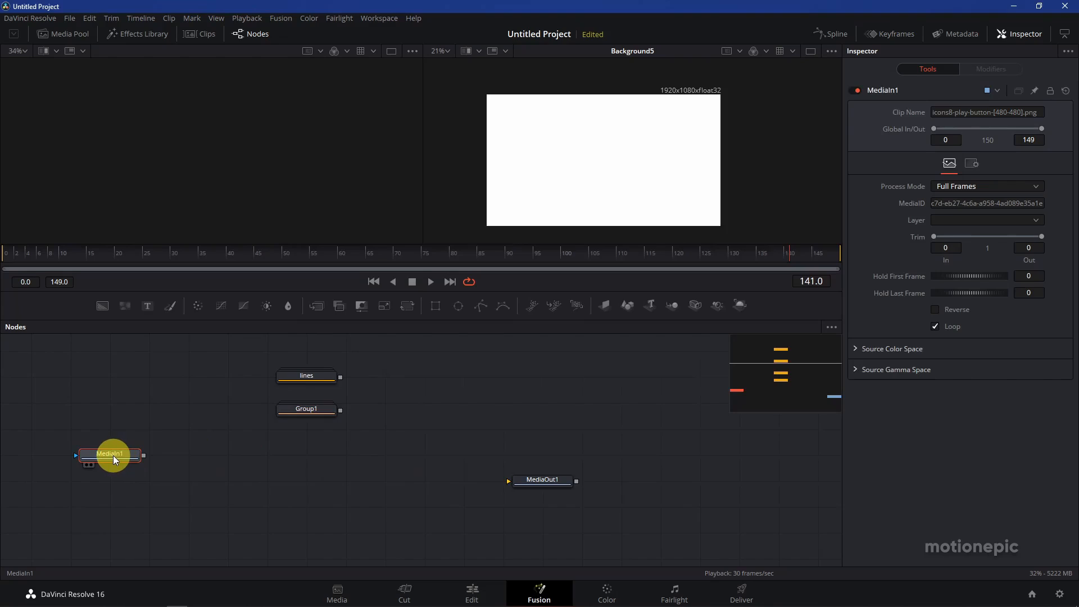
{"action": "left_click_drag", "start_coordinate": [113, 458], "coordinate": [301, 470]}
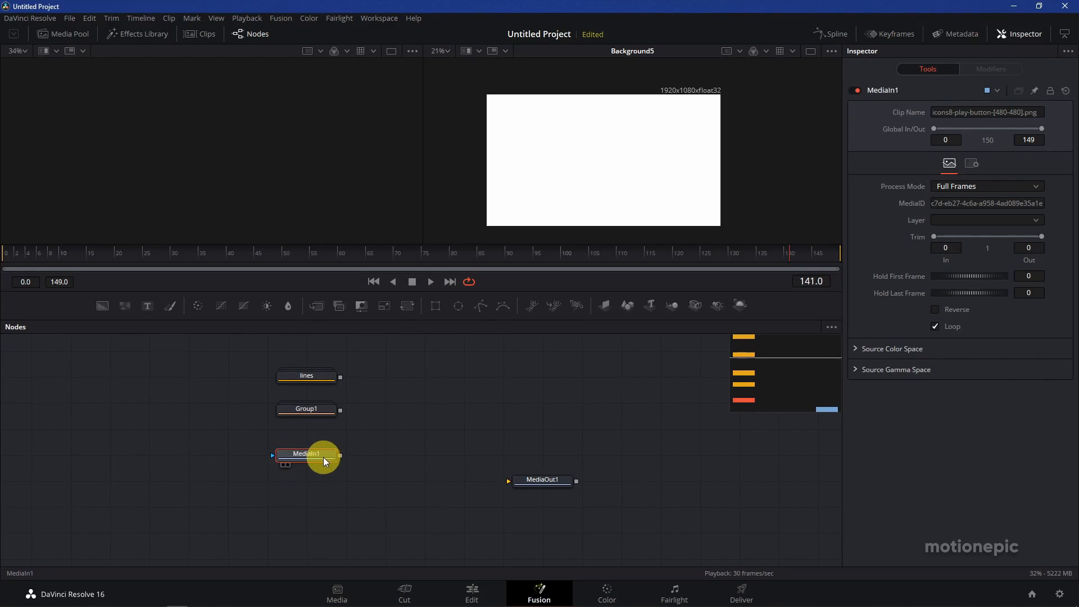
{"action": "key", "text": "1"}
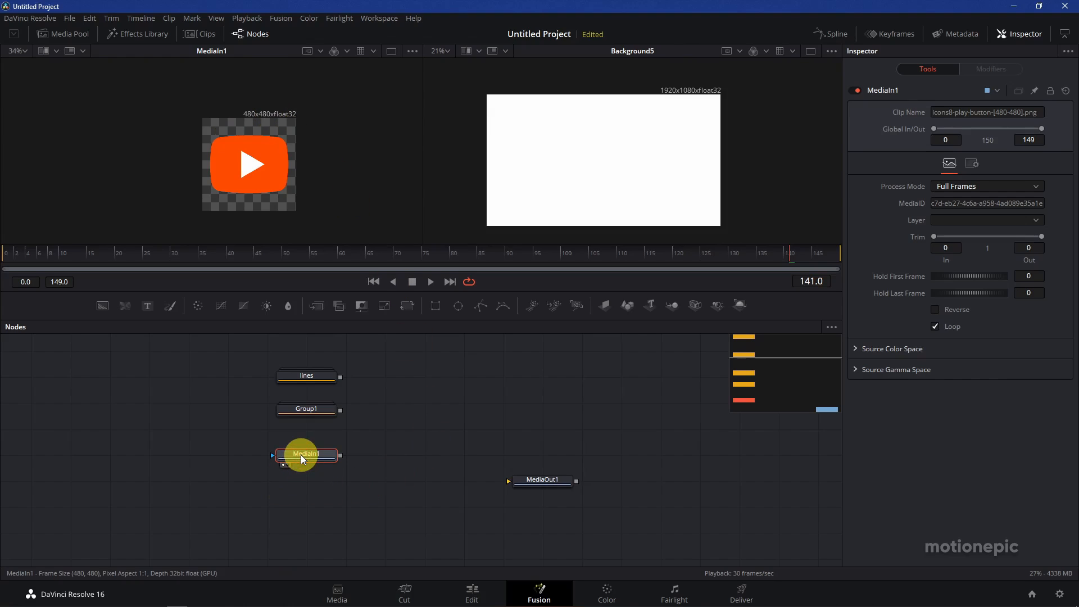
Step: Add a Background node merged with MediaIn1 and set the background's Alpha to 0
{"action": "key", "text": "shift+space"}
{"action": "type", "text": "xf"}
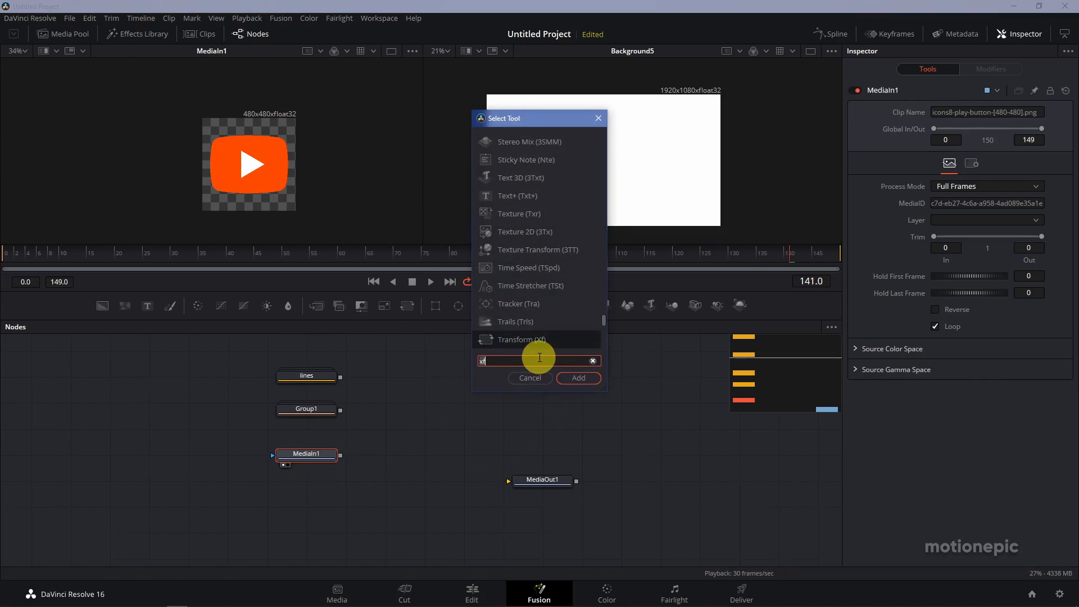
{"action": "type", "text": "bg"}
{"action": "left_click", "coordinate": [572, 383]}
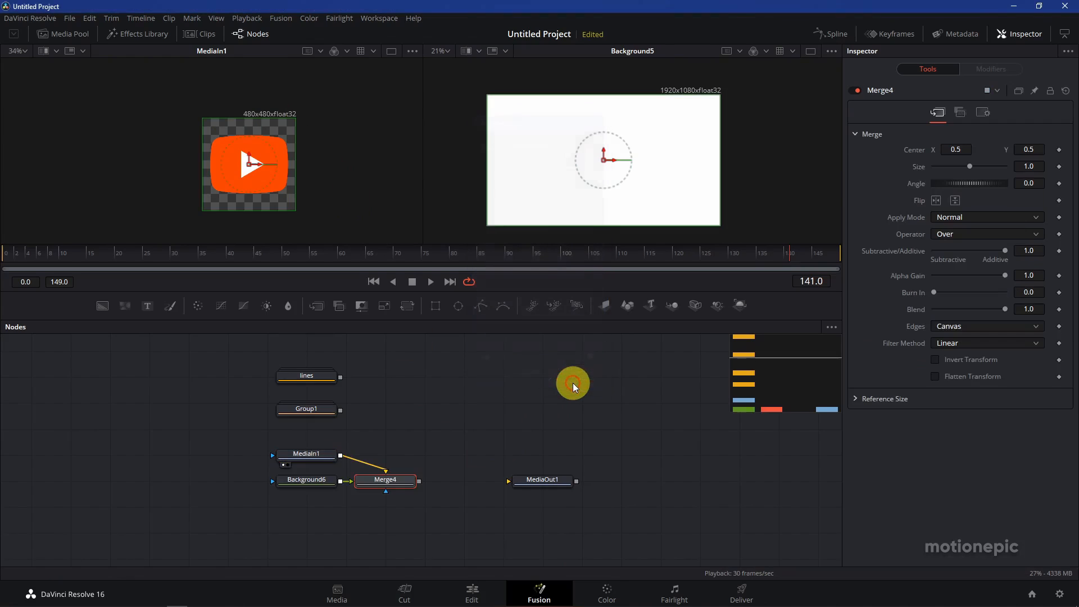
{"action": "left_click", "coordinate": [312, 481]}
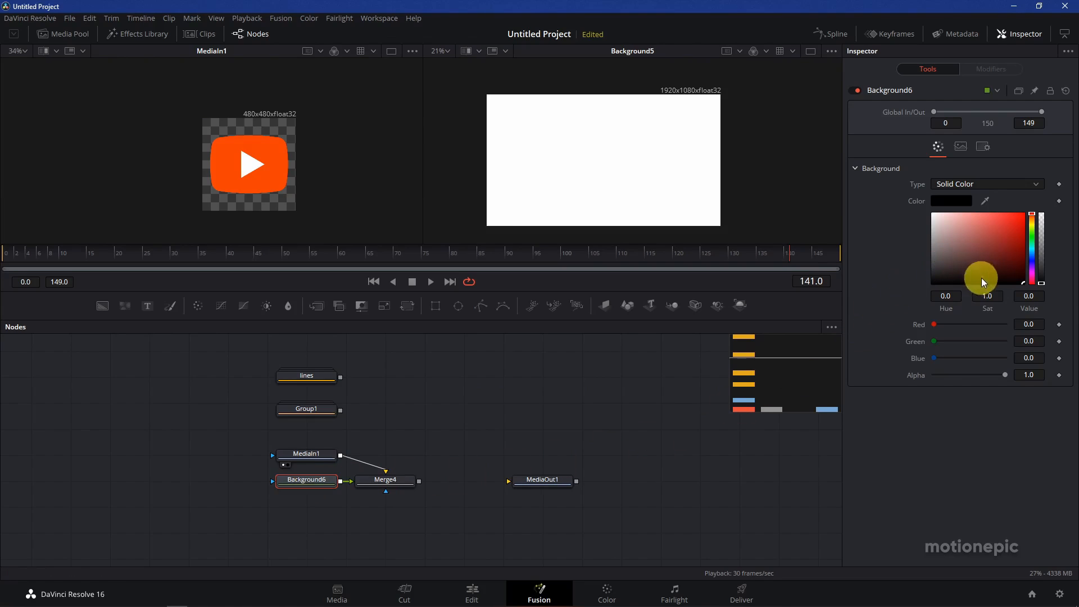
{"action": "left_click_drag", "start_coordinate": [1003, 376], "coordinate": [874, 372]}
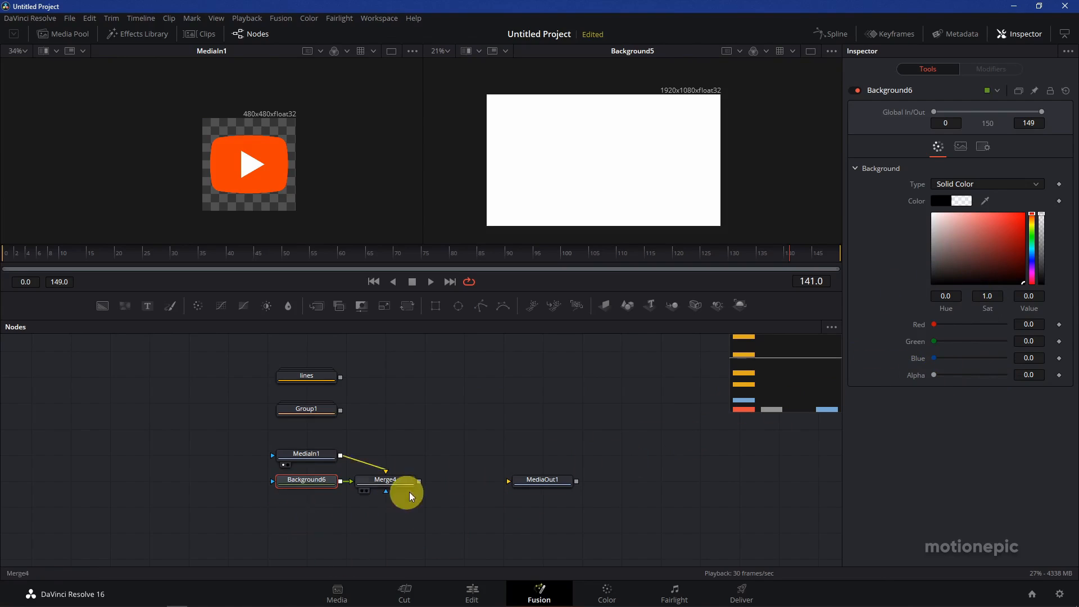
Step: Show Merge4 in the second viewer and swap its foreground and background inputs
{"action": "left_click", "coordinate": [392, 485]}
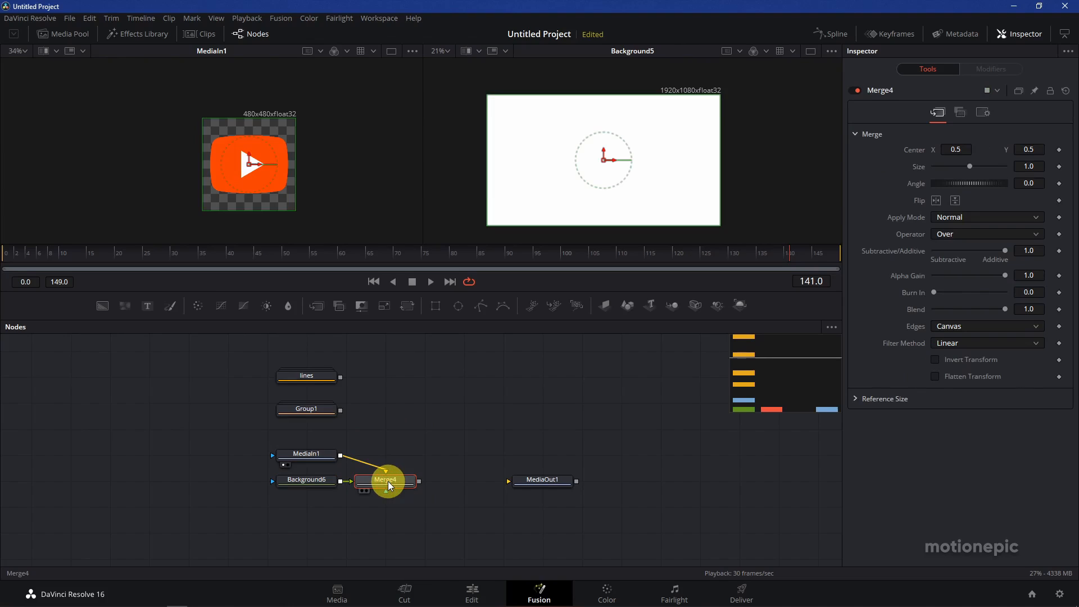
{"action": "left_click_drag", "start_coordinate": [389, 480], "coordinate": [606, 155]}
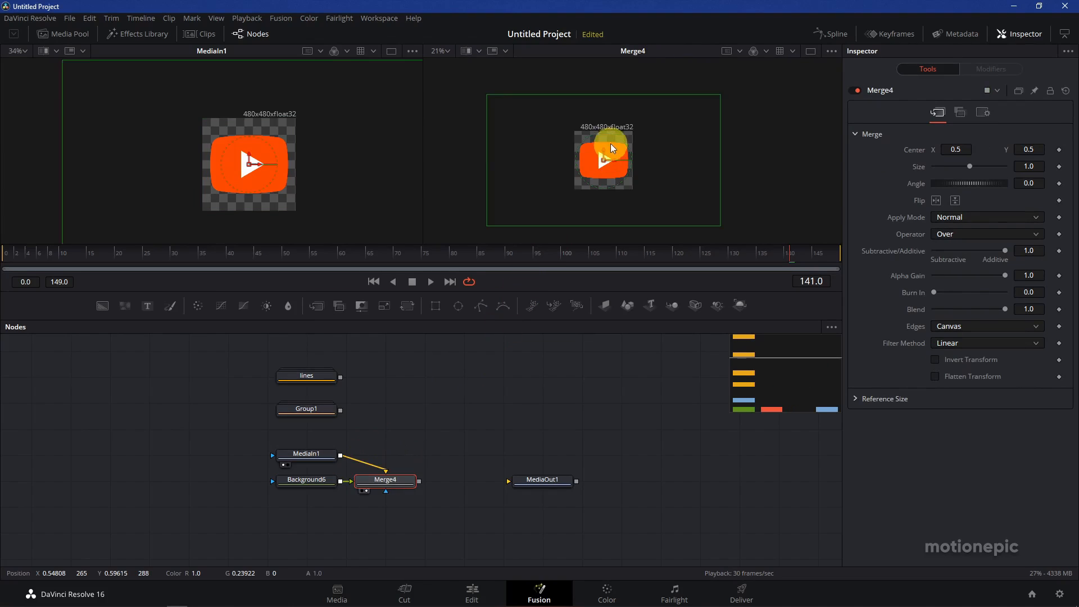
{"action": "scroll", "coordinate": [612, 140], "scroll_direction": "up", "scroll_amount": 2}
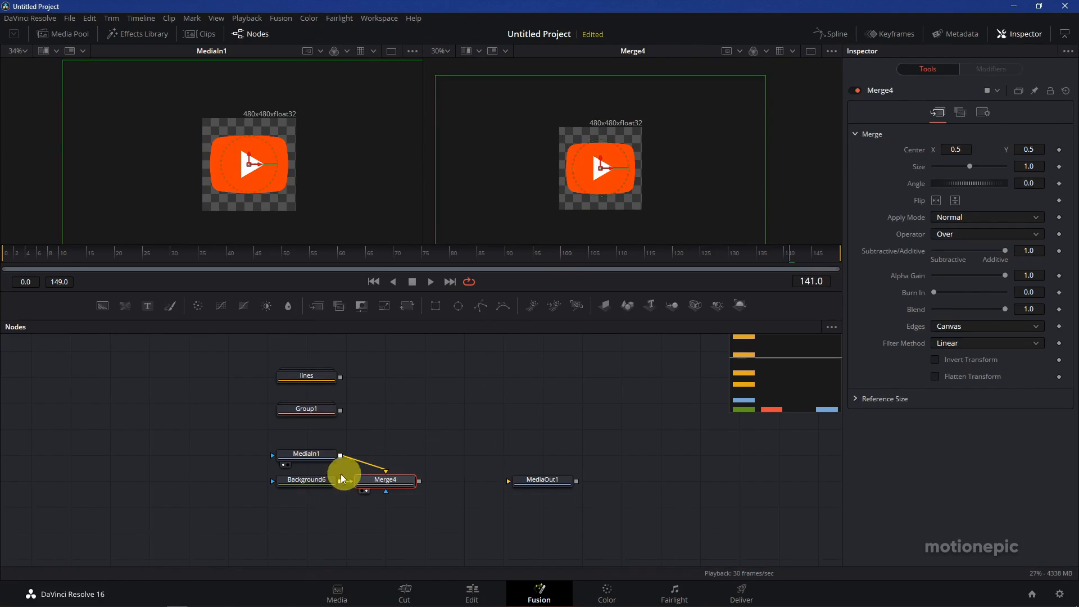
{"action": "scroll", "coordinate": [376, 481], "scroll_direction": "up", "scroll_amount": 2}
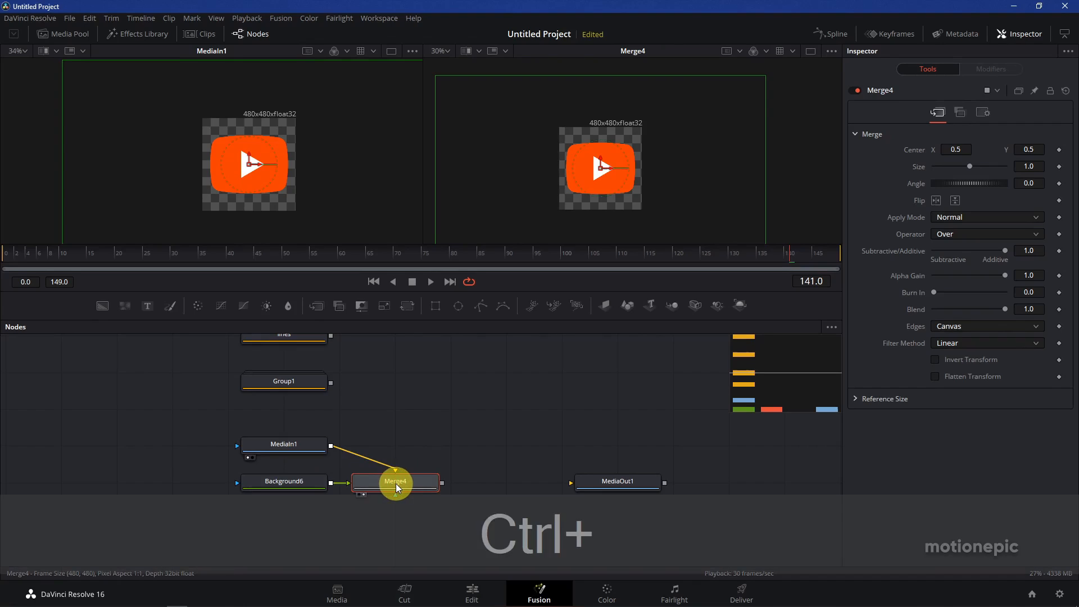
{"action": "key", "text": "ctrl+t"}
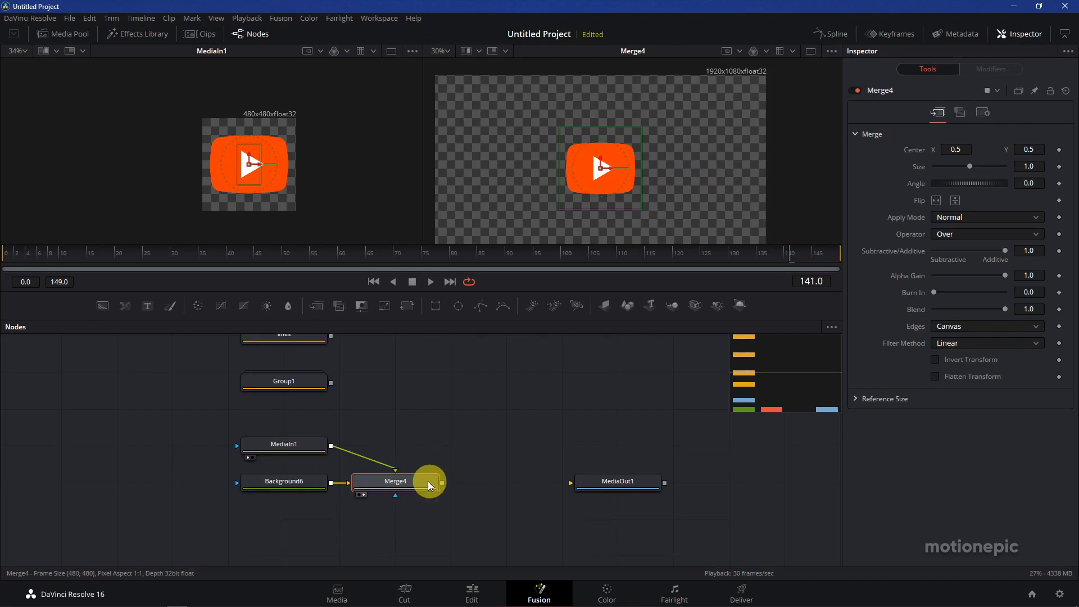
{"action": "scroll", "coordinate": [643, 116], "scroll_direction": "down", "scroll_amount": 2, "text": "ctrl"}
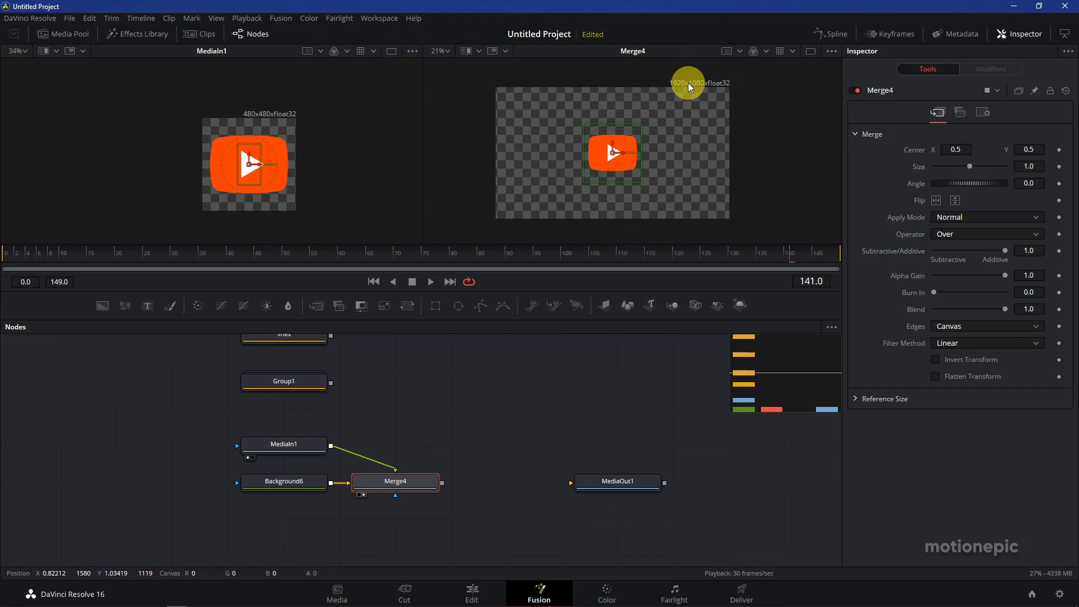
Step: Add a Transform node after Merge4 and select it
{"action": "left_click", "coordinate": [195, 432]}
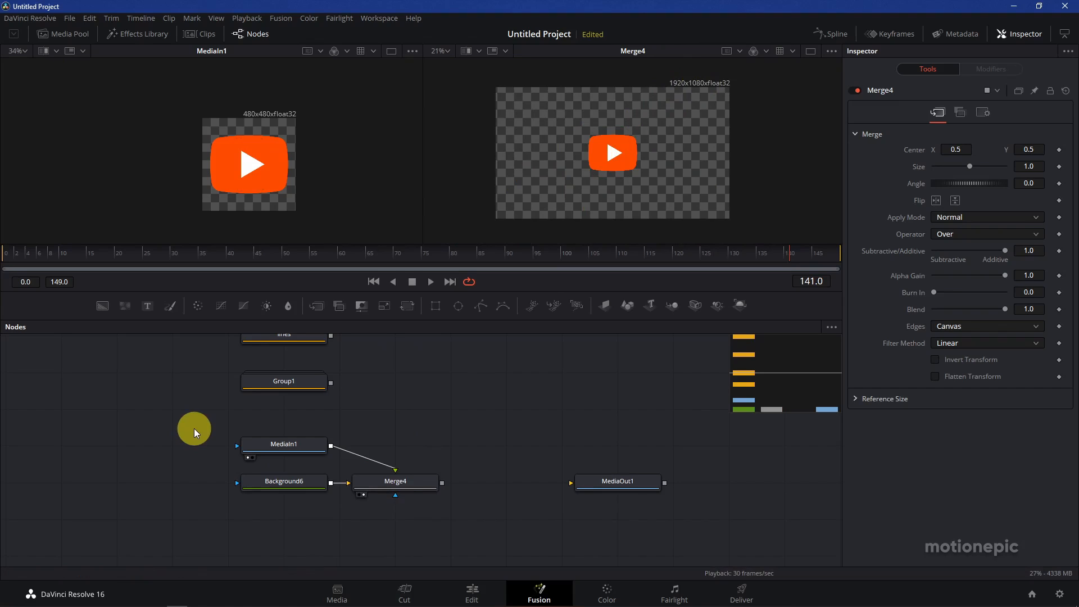
{"action": "left_click_drag", "start_coordinate": [200, 428], "coordinate": [281, 459]}
{"action": "left_click", "coordinate": [370, 484]}
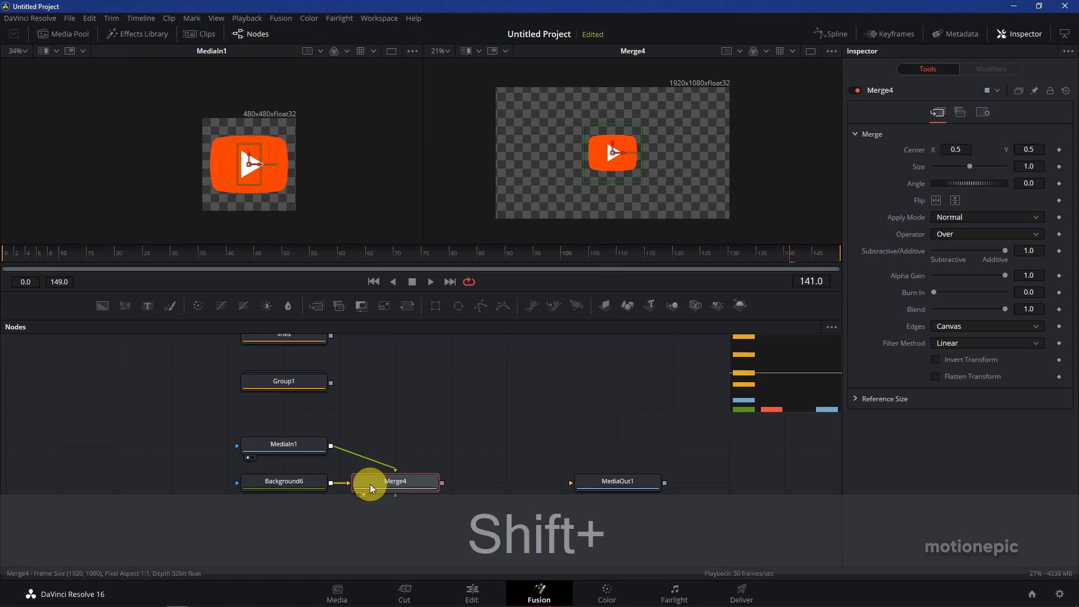
{"action": "key", "text": "shift+space"}
{"action": "type", "text": "xf"}
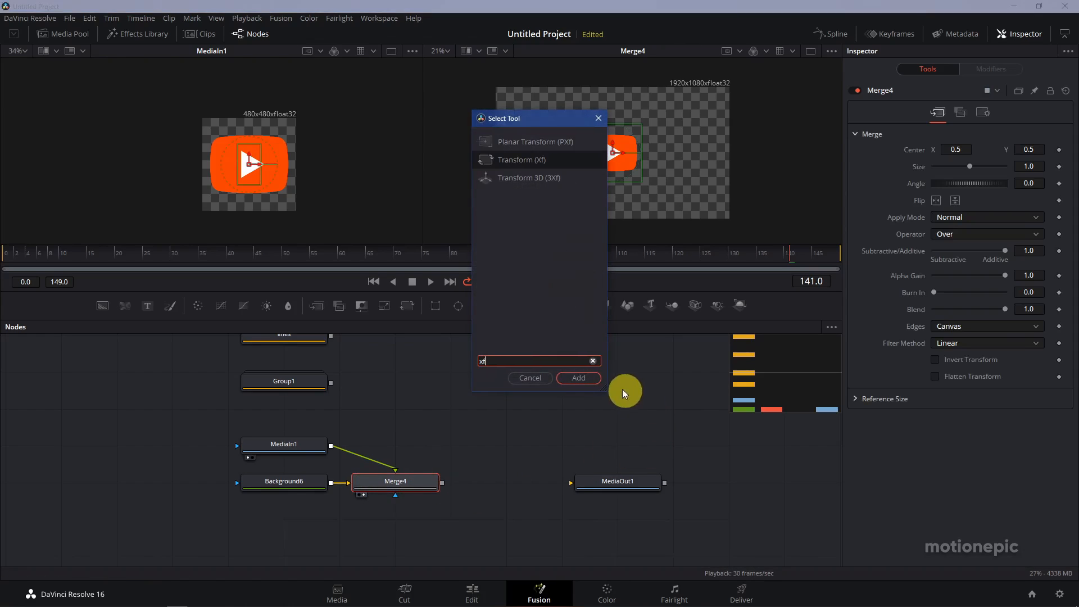
{"action": "left_click", "coordinate": [582, 379]}
{"action": "left_click_drag", "start_coordinate": [210, 416], "coordinate": [427, 485]}
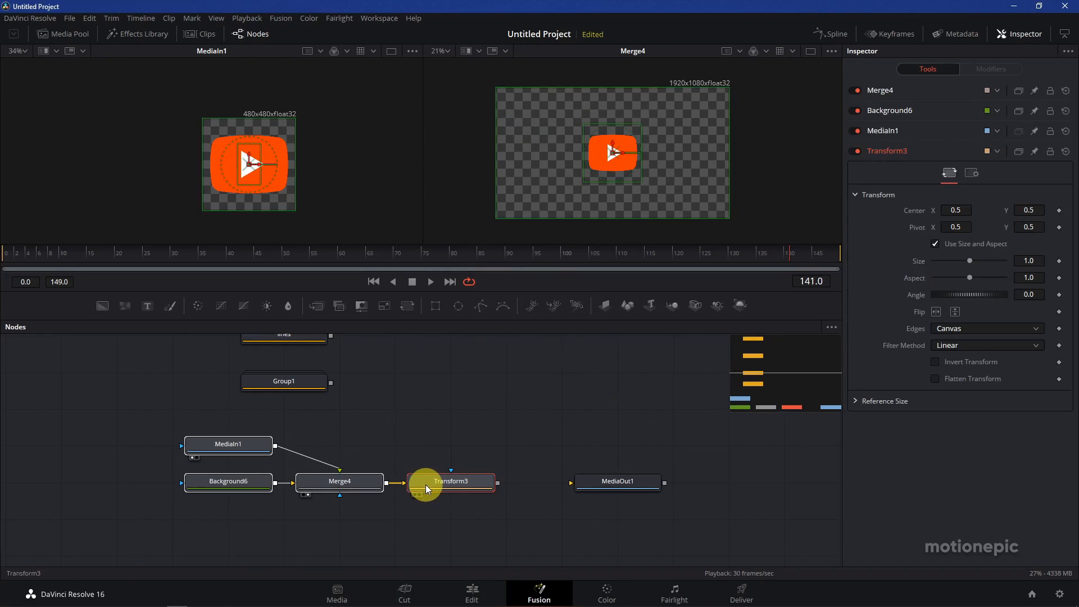
{"action": "left_click", "coordinate": [447, 476]}
{"action": "left_click", "coordinate": [447, 480]}
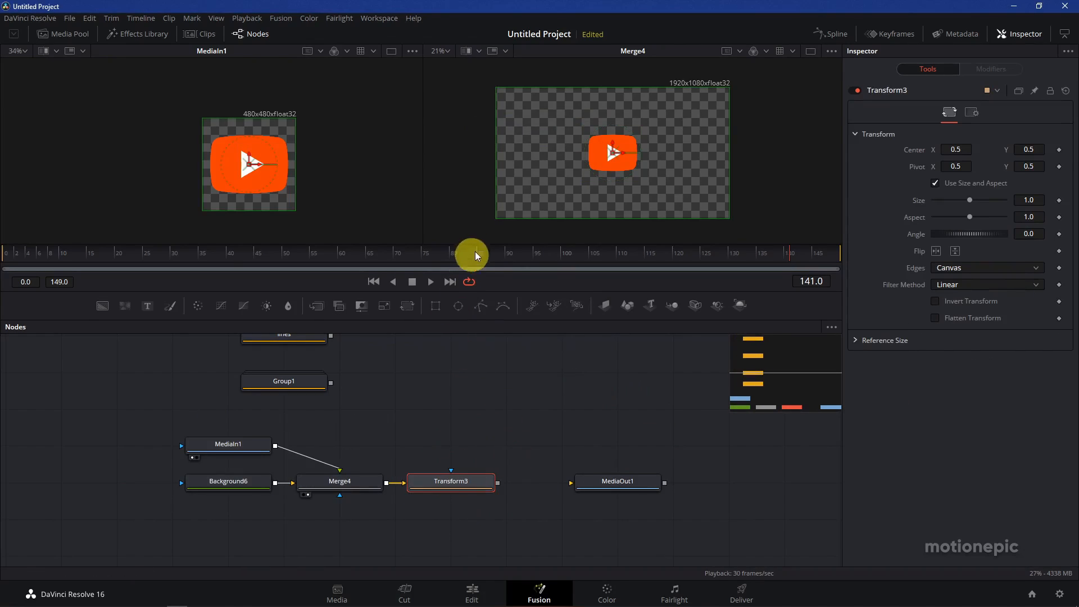
Step: Keyframe Transform3's Size at 0 on frame 110 and at 0.77 on frame 140, with Transform3 shown in the second viewer
{"action": "left_click_drag", "start_coordinate": [566, 256], "coordinate": [600, 258]}
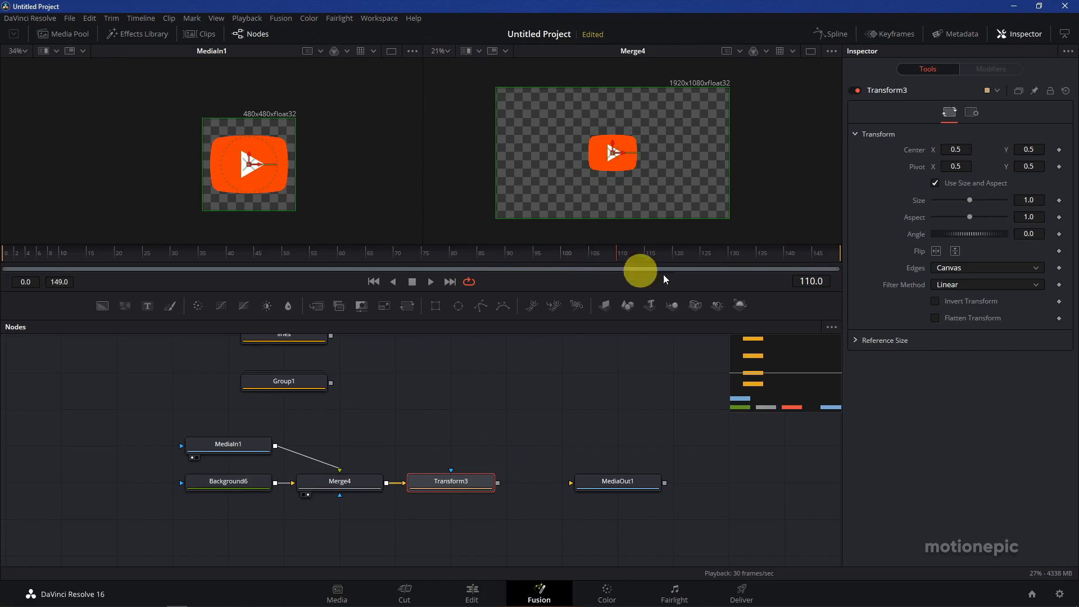
{"action": "left_click", "coordinate": [1059, 200]}
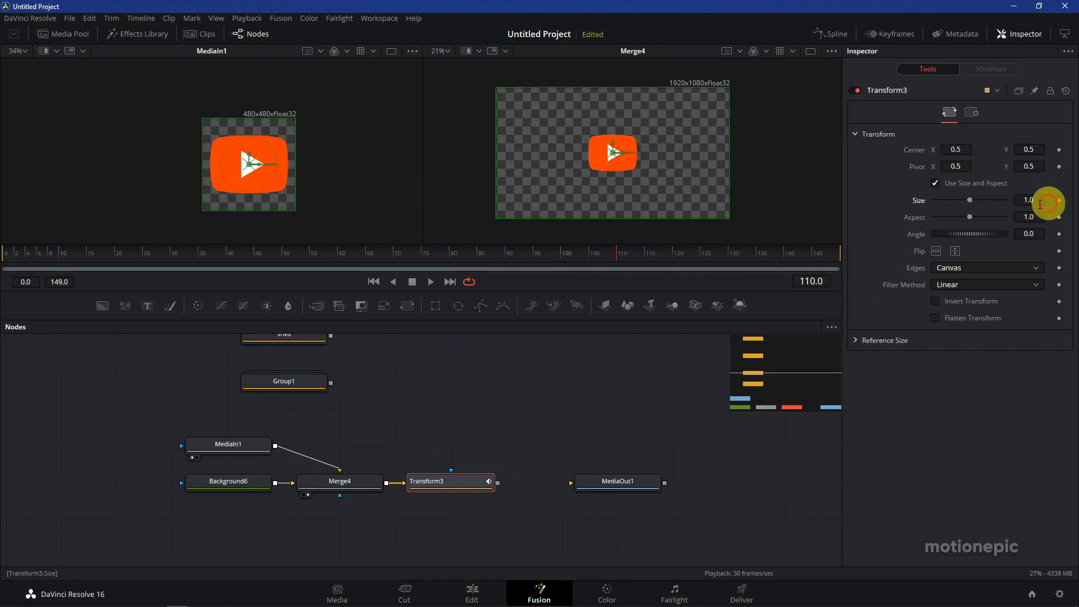
{"action": "left_click_drag", "start_coordinate": [968, 202], "coordinate": [902, 208]}
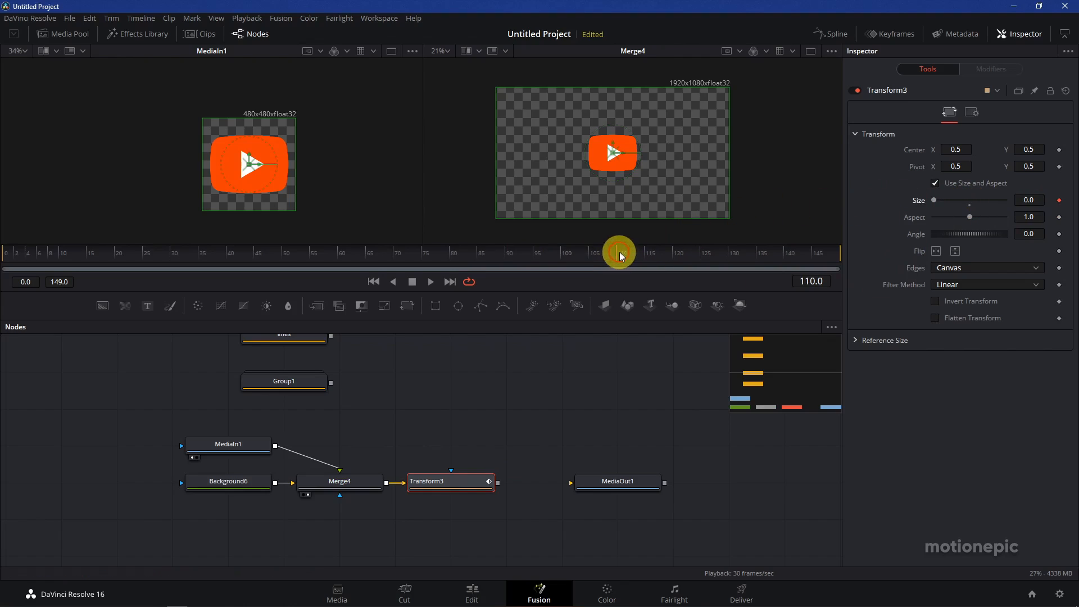
{"action": "left_click_drag", "start_coordinate": [620, 254], "coordinate": [621, 254]}
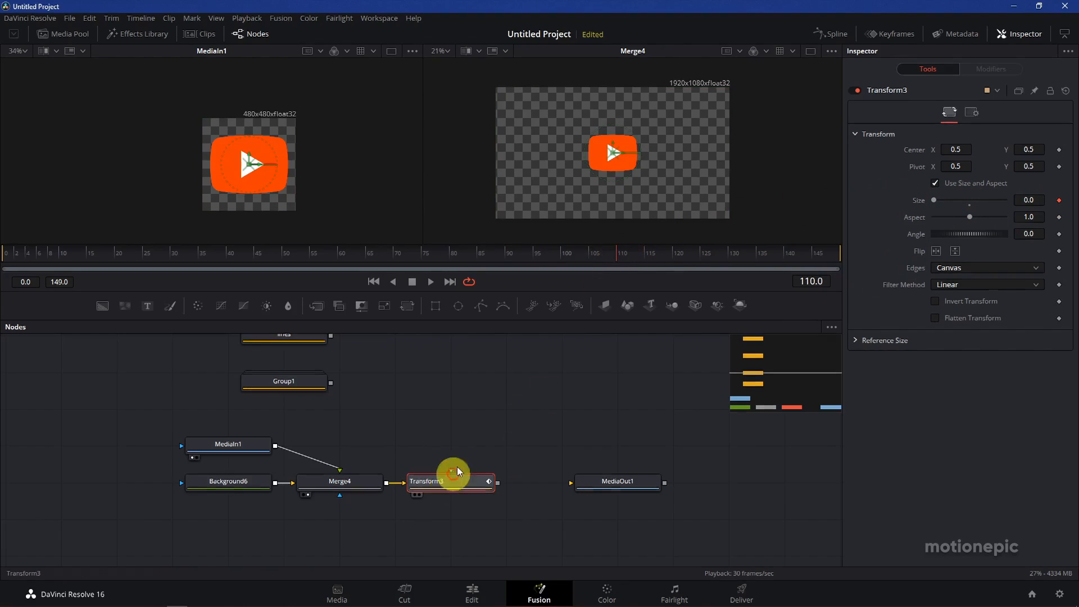
{"action": "left_click_drag", "start_coordinate": [451, 477], "coordinate": [566, 164]}
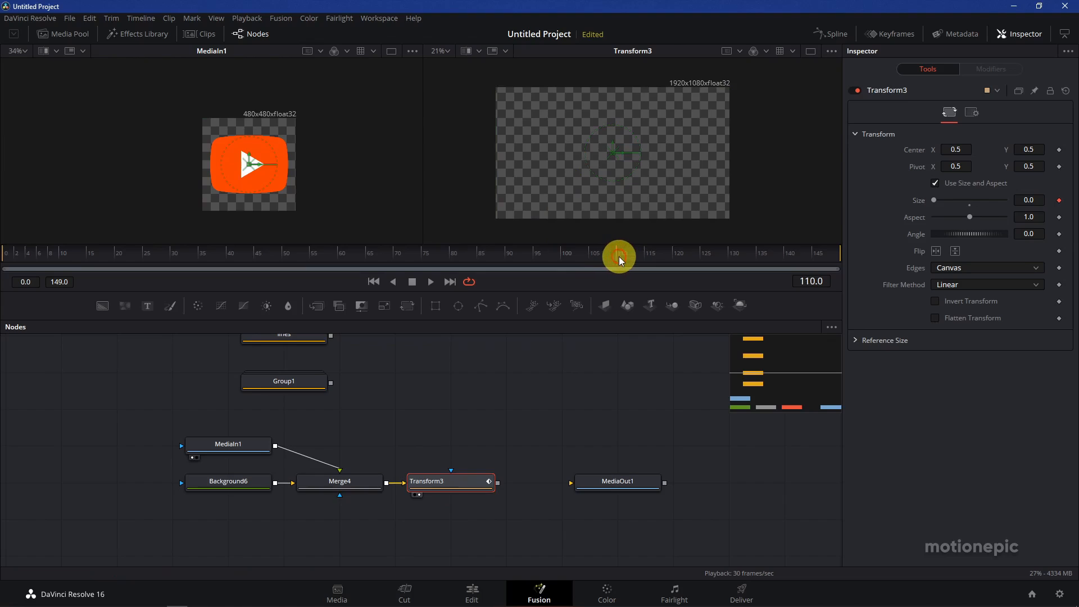
{"action": "left_click_drag", "start_coordinate": [618, 257], "coordinate": [789, 253]}
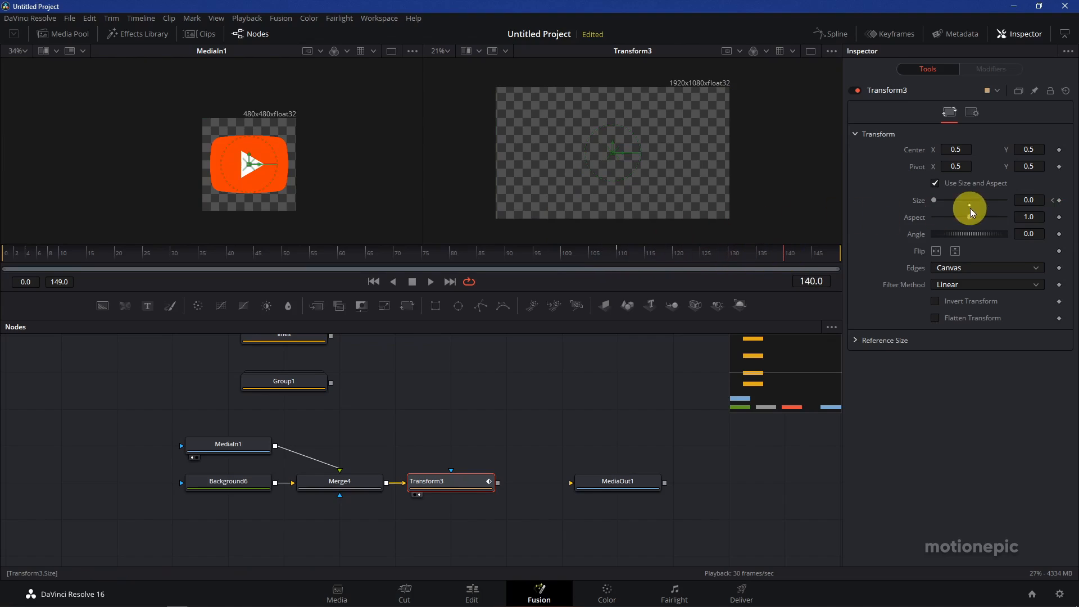
{"action": "left_click_drag", "start_coordinate": [939, 202], "coordinate": [962, 200]}
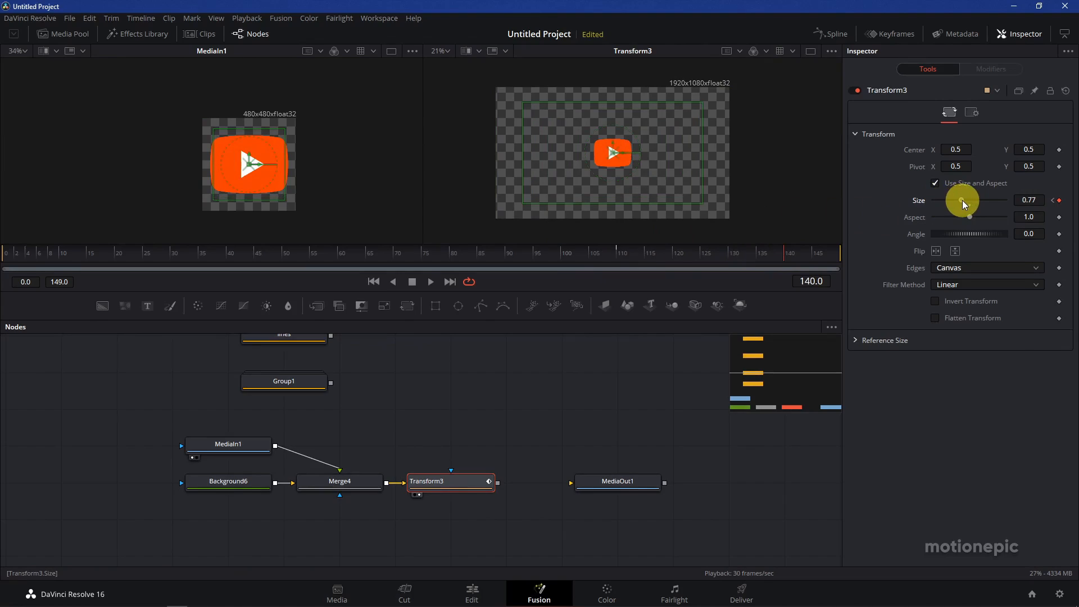
Step: Smooth Transform3's Size curve, raise its Ease In to about 61, and close the spline editor
{"action": "left_click", "coordinate": [830, 36]}
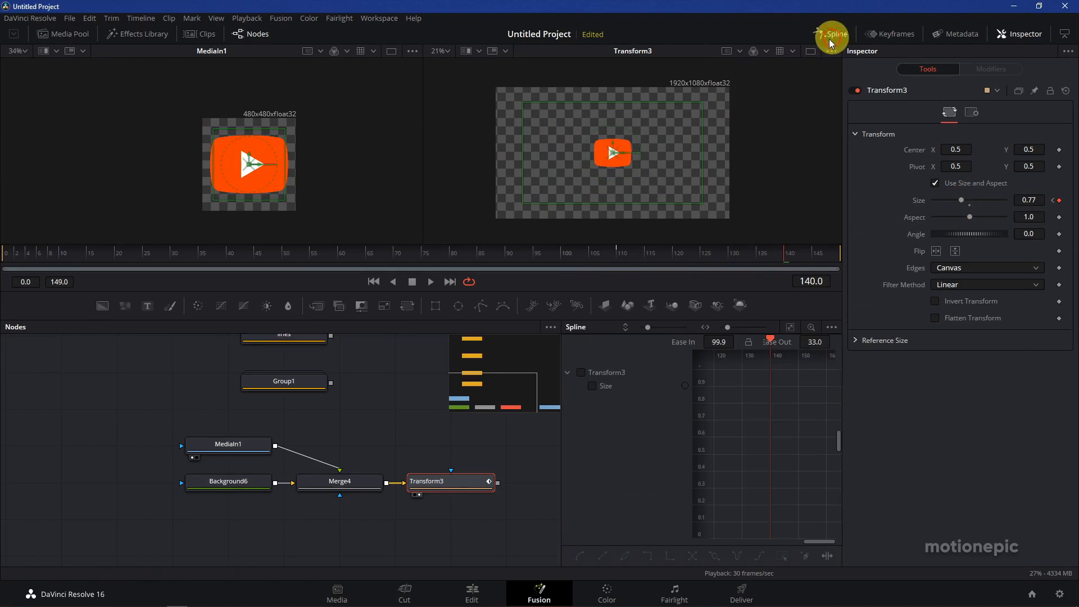
{"action": "left_click", "coordinate": [624, 389]}
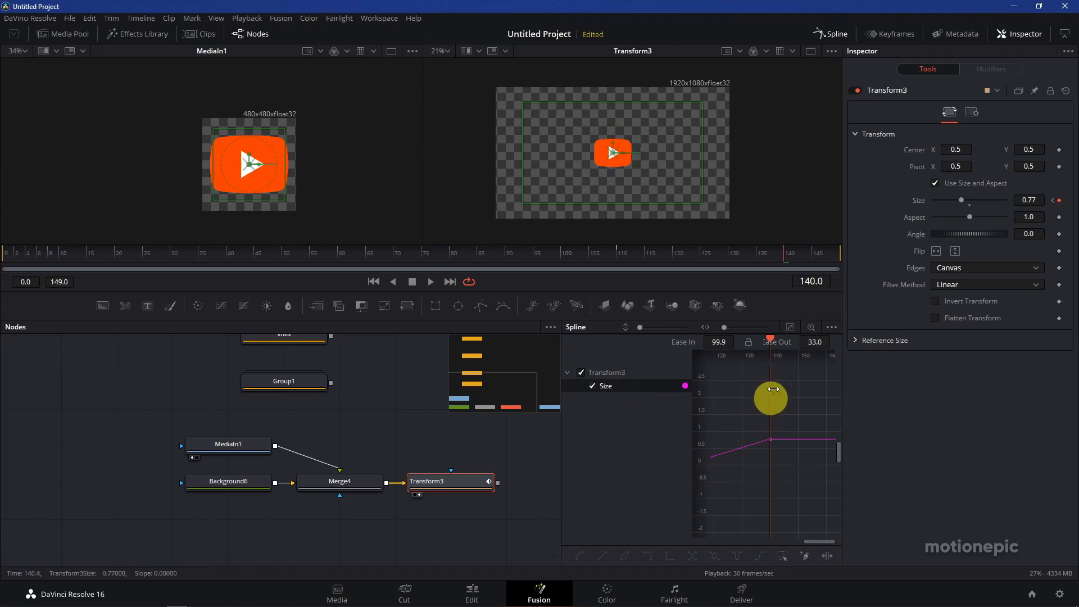
{"action": "left_click", "coordinate": [790, 327]}
{"action": "left_click", "coordinate": [781, 556]}
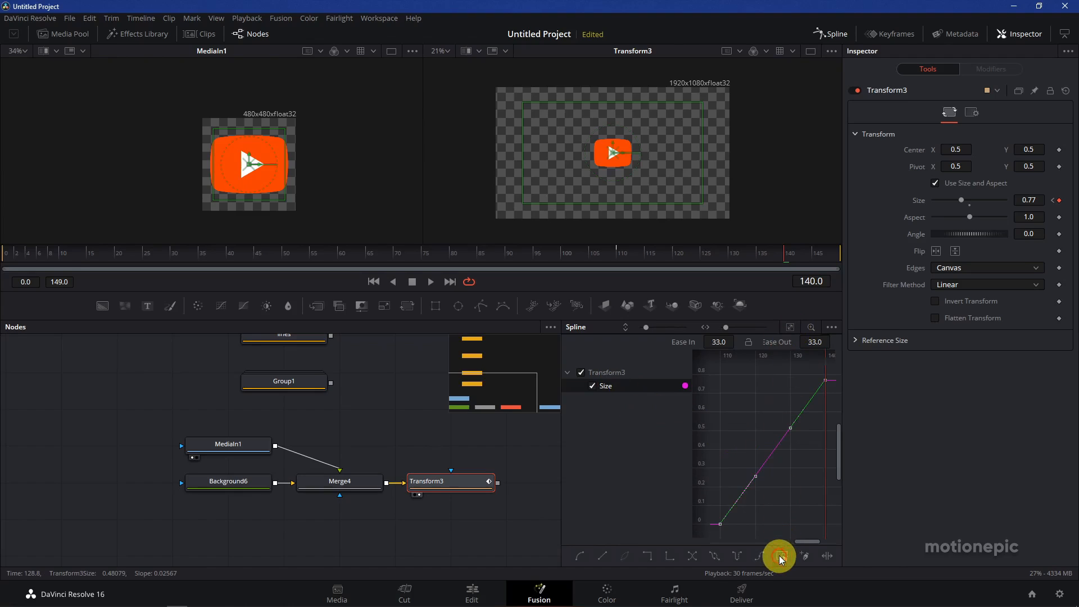
{"action": "key", "text": "f"}
{"action": "left_click_drag", "start_coordinate": [718, 342], "coordinate": [877, 343]}
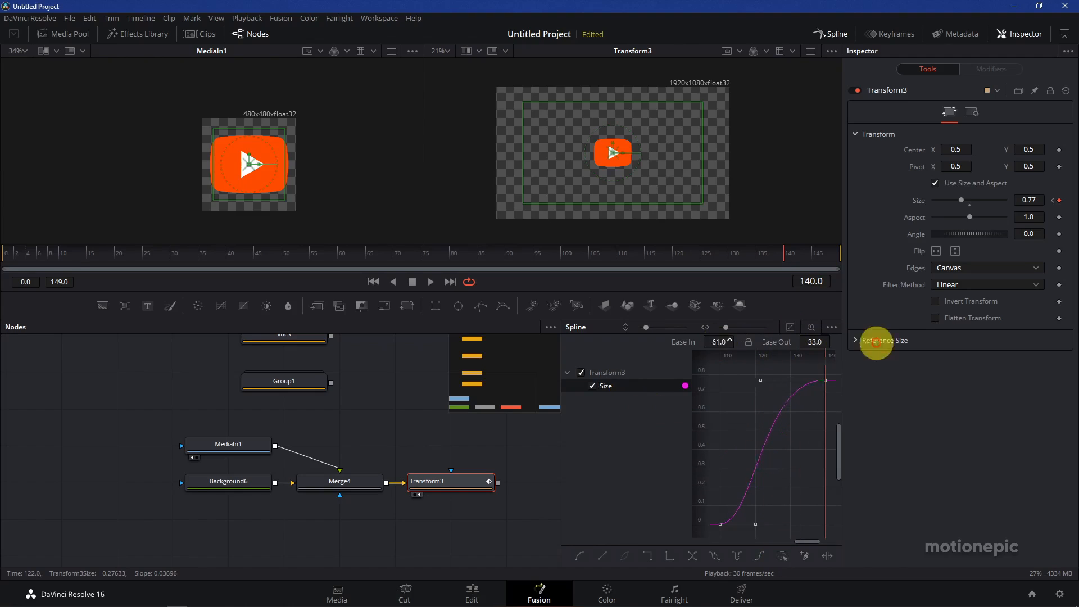
{"action": "left_click", "coordinate": [837, 34]}
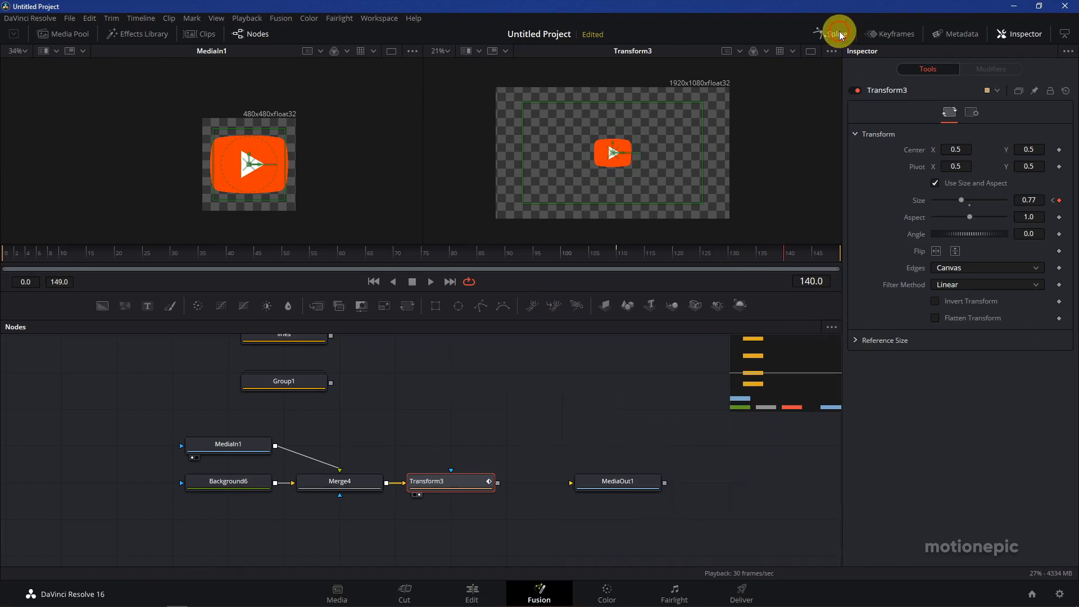
Step: Play the animation from about frame 67 to check the icon's growth
{"action": "left_click", "coordinate": [379, 252]}
{"action": "key", "text": "space"}
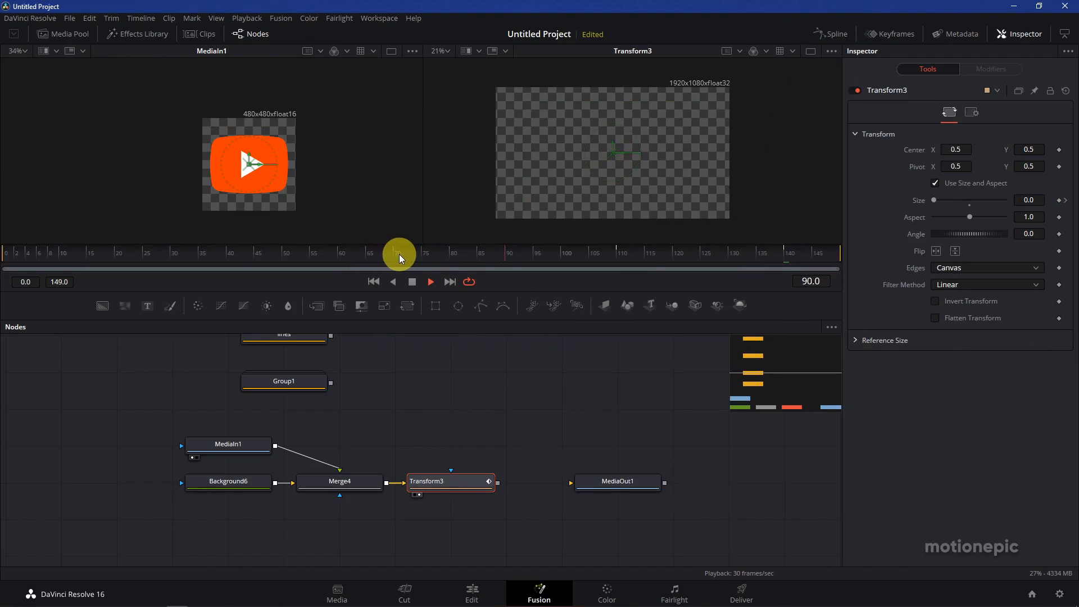
{"action": "key", "text": "space"}
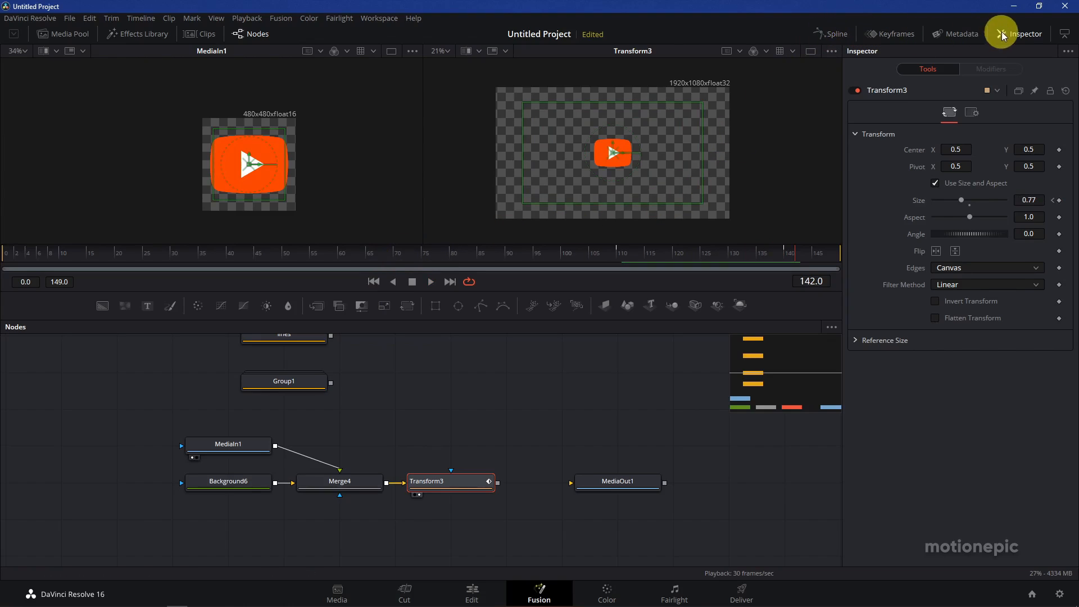
Step: Group MediaIn1, Background6, Merge4 and Transform3, rename the group "logo", and align it under Group1
{"action": "left_click_drag", "start_coordinate": [155, 412], "coordinate": [493, 518]}
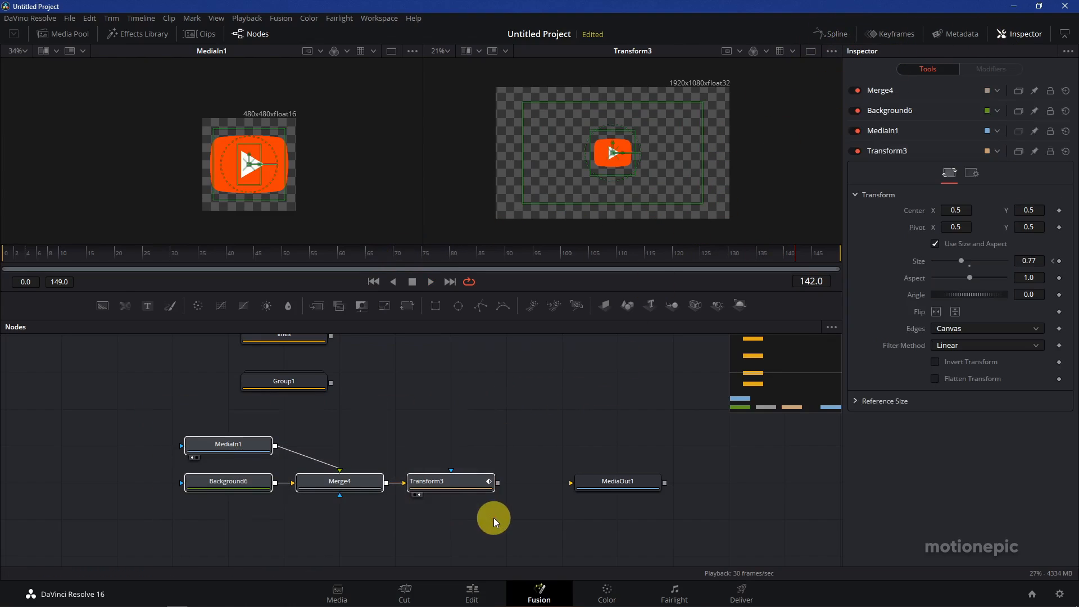
{"action": "key", "text": "ctrl+g"}
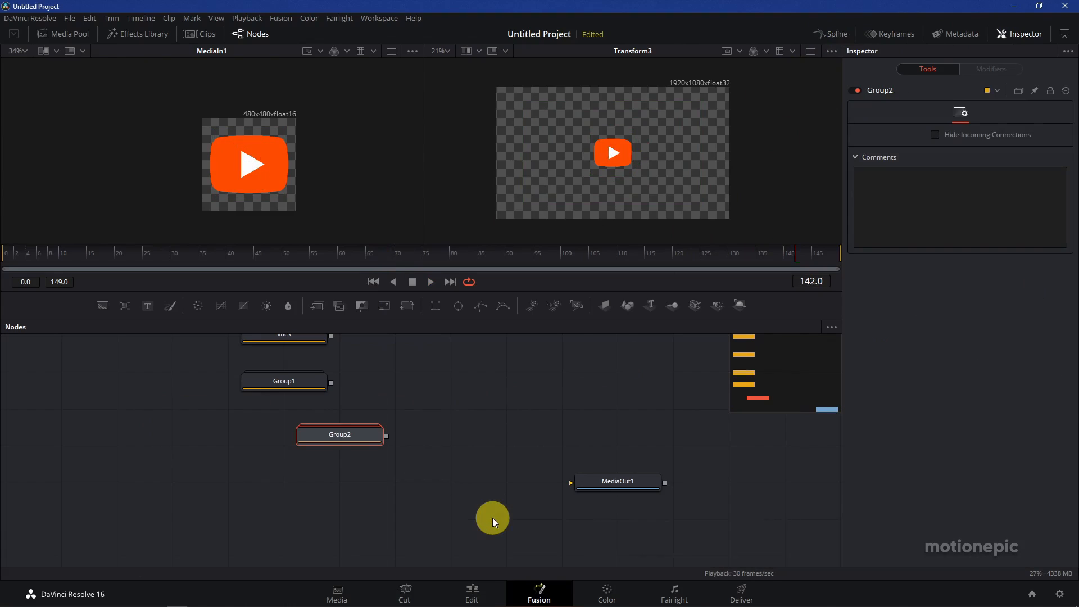
{"action": "key", "text": "F2"}
{"action": "type", "text": "logo"}
{"action": "key", "text": "Return"}
{"action": "left_click_drag", "start_coordinate": [332, 444], "coordinate": [276, 453]}
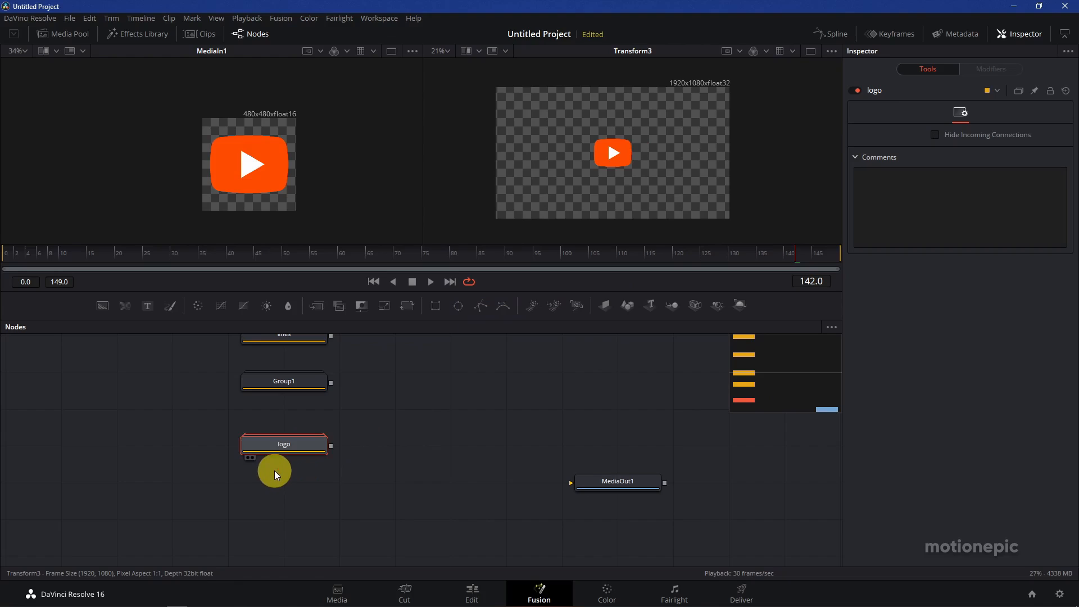
Step: Move MediaOut1 up, merge the bg and circle groups, and show the new merge in the second viewer
{"action": "scroll", "coordinate": [527, 470], "scroll_direction": "down", "scroll_amount": 3}
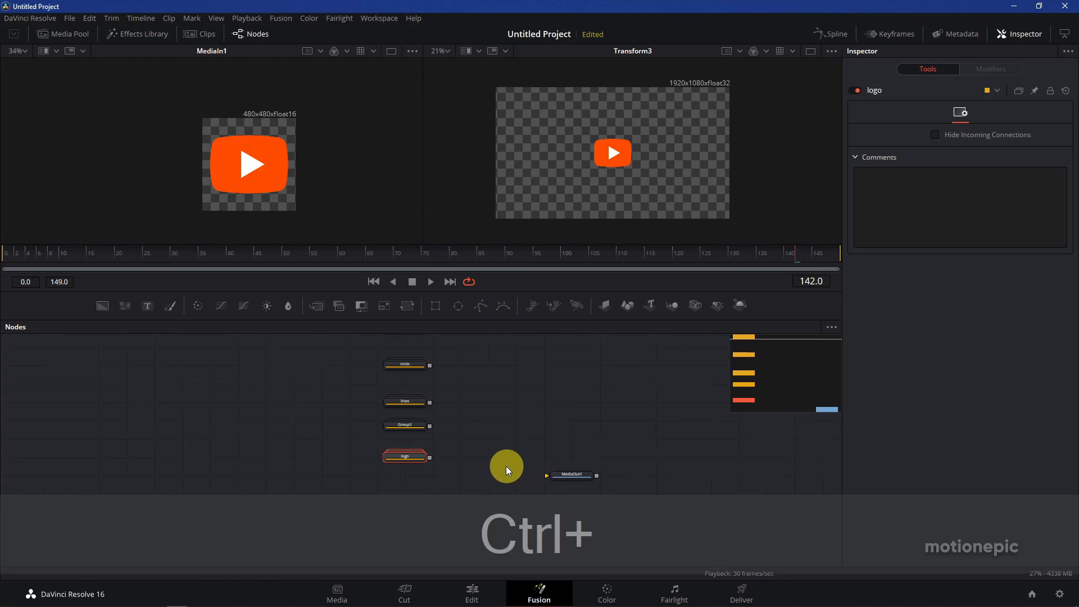
{"action": "left_click_drag", "start_coordinate": [579, 477], "coordinate": [577, 411]}
{"action": "left_click", "coordinate": [477, 451]}
{"action": "left_click_drag", "start_coordinate": [485, 420], "coordinate": [477, 478]}
{"action": "scroll", "coordinate": [444, 383], "scroll_direction": "up", "scroll_amount": 3}
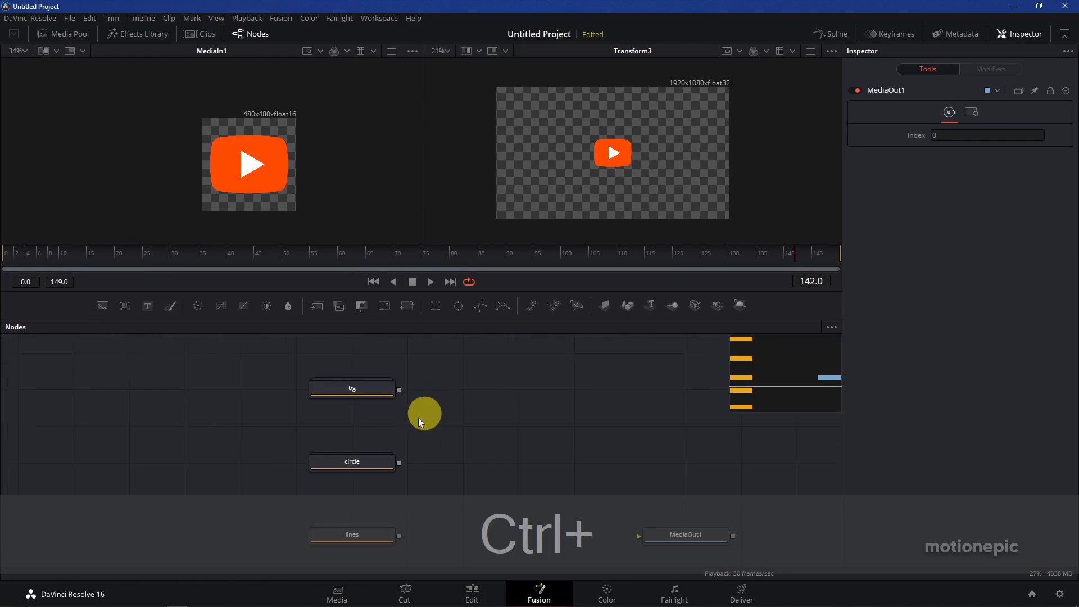
{"action": "left_click_drag", "start_coordinate": [399, 390], "coordinate": [399, 463]}
{"action": "left_click_drag", "start_coordinate": [478, 501], "coordinate": [577, 168]}
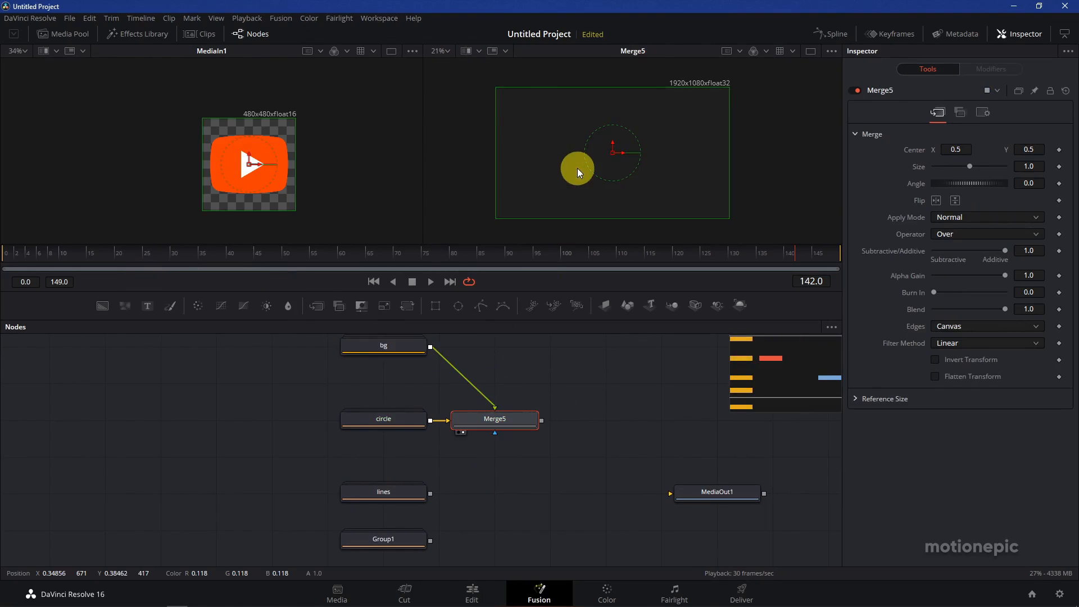
Step: Compare the circle group in the first viewer at frame 70, and swap Merge5's foreground and background inputs
{"action": "left_click", "coordinate": [59, 261]}
{"action": "left_click_drag", "start_coordinate": [59, 261], "coordinate": [264, 255]}
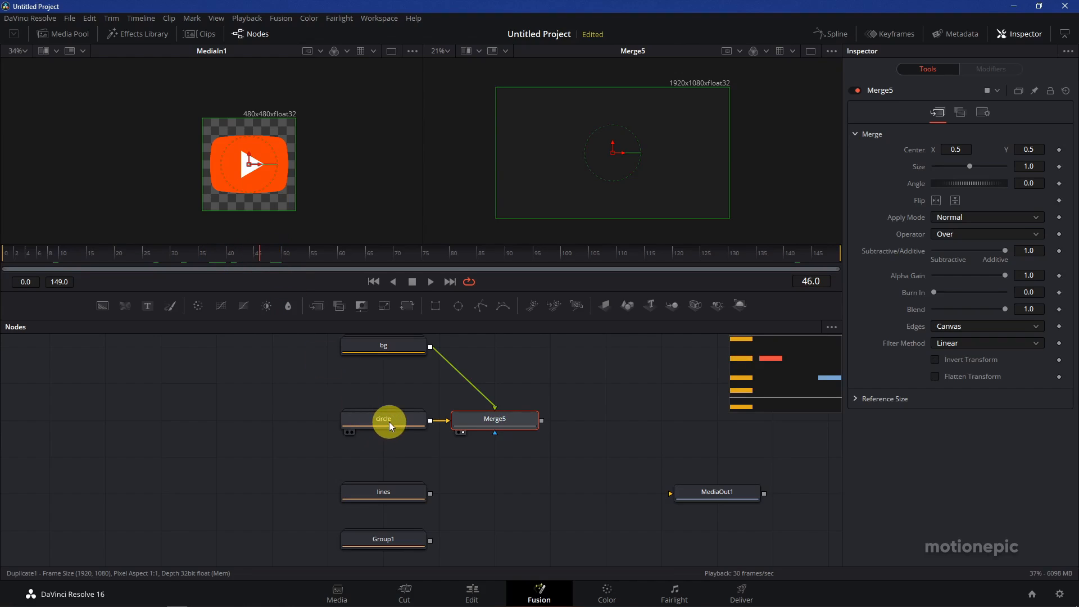
{"action": "left_click_drag", "start_coordinate": [374, 419], "coordinate": [253, 170]}
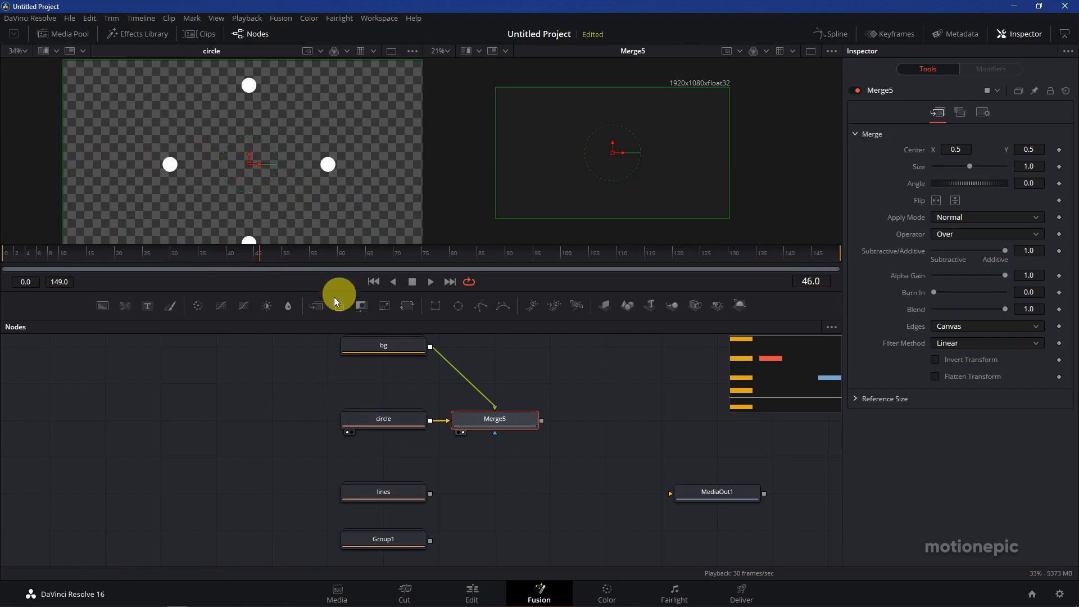
{"action": "left_click_drag", "start_coordinate": [239, 262], "coordinate": [394, 256]}
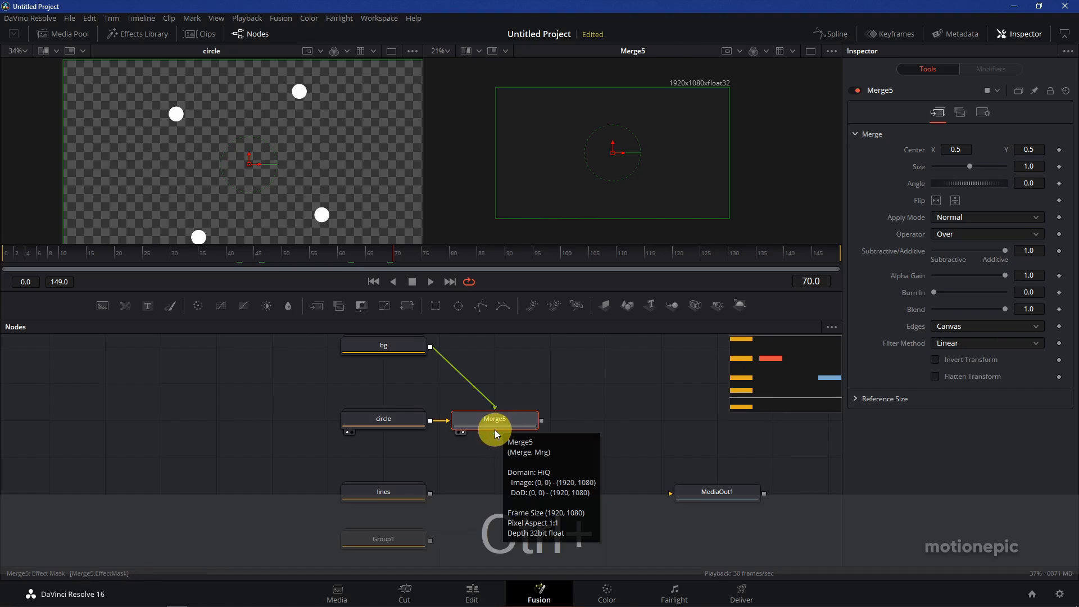
{"action": "key", "text": "ctrl+t"}
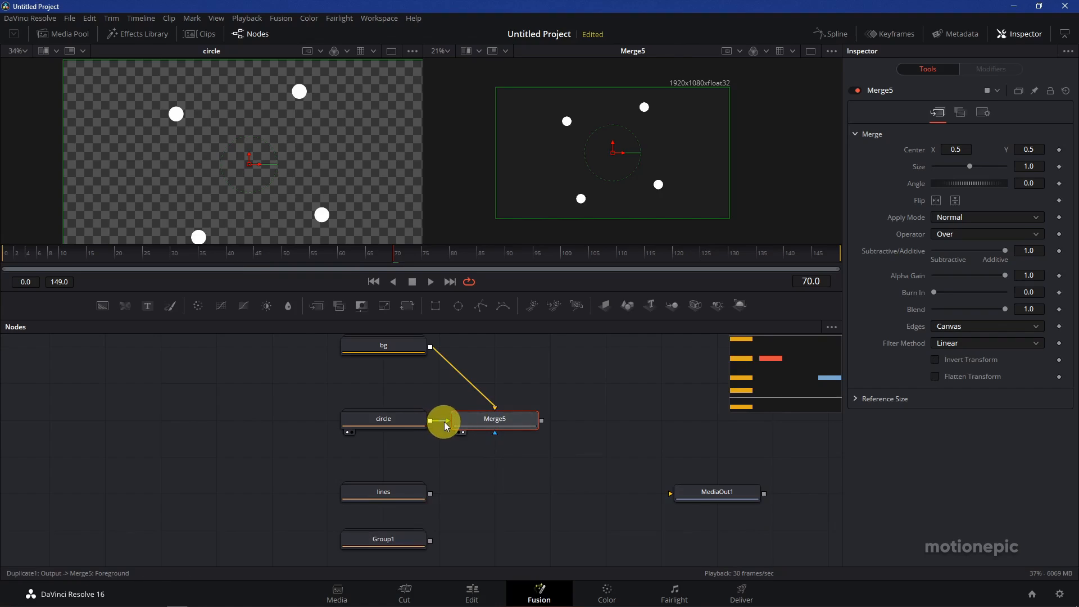
Step: Merge Merge5's output with the lines group and show the new merge in the second viewer
{"action": "scroll", "coordinate": [524, 460], "scroll_direction": "down", "scroll_amount": 2}
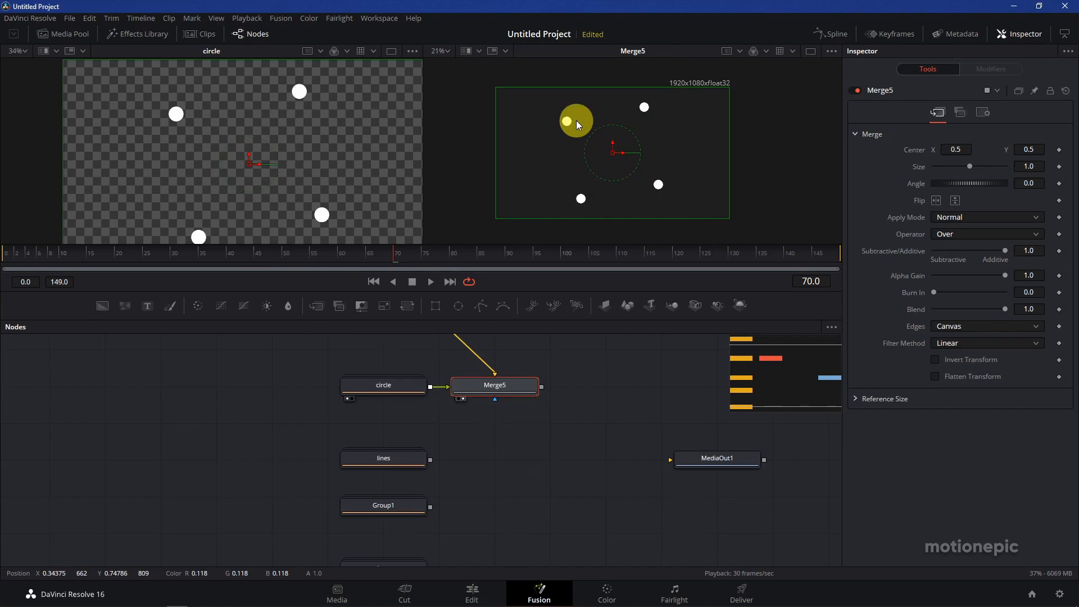
{"action": "left_click", "coordinate": [542, 387]}
{"action": "left_click_drag", "start_coordinate": [543, 387], "coordinate": [430, 461]}
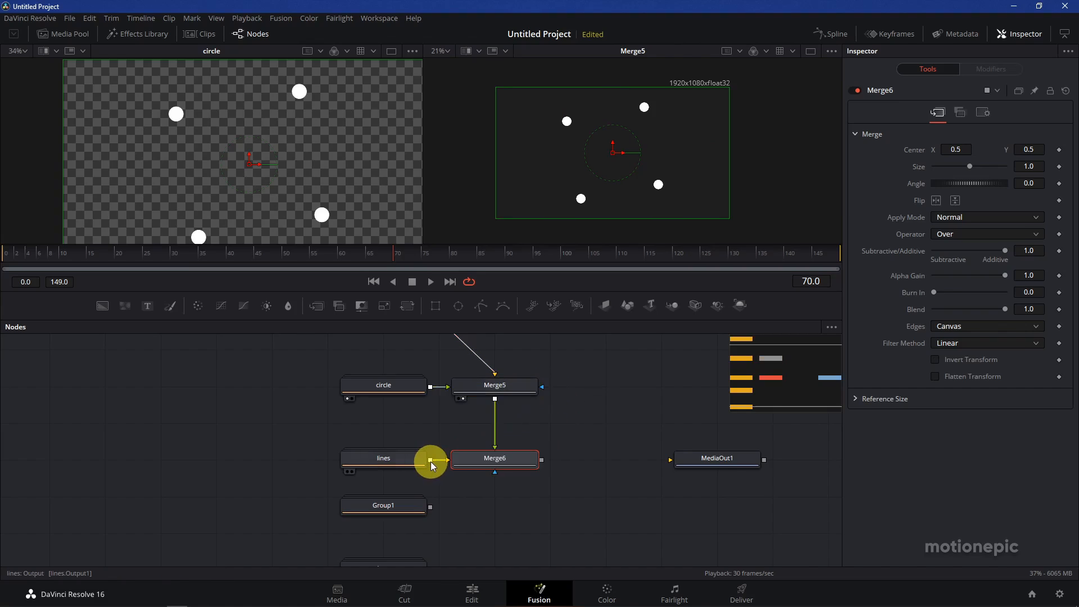
{"action": "left_click", "coordinate": [523, 462]}
{"action": "left_click_drag", "start_coordinate": [524, 462], "coordinate": [590, 183]}
Step: Swap Merge6's foreground and background inputs and scrub back through the early frames to check the lines
{"action": "left_click_drag", "start_coordinate": [298, 260], "coordinate": [358, 257]}
{"action": "left_click", "coordinate": [479, 455]}
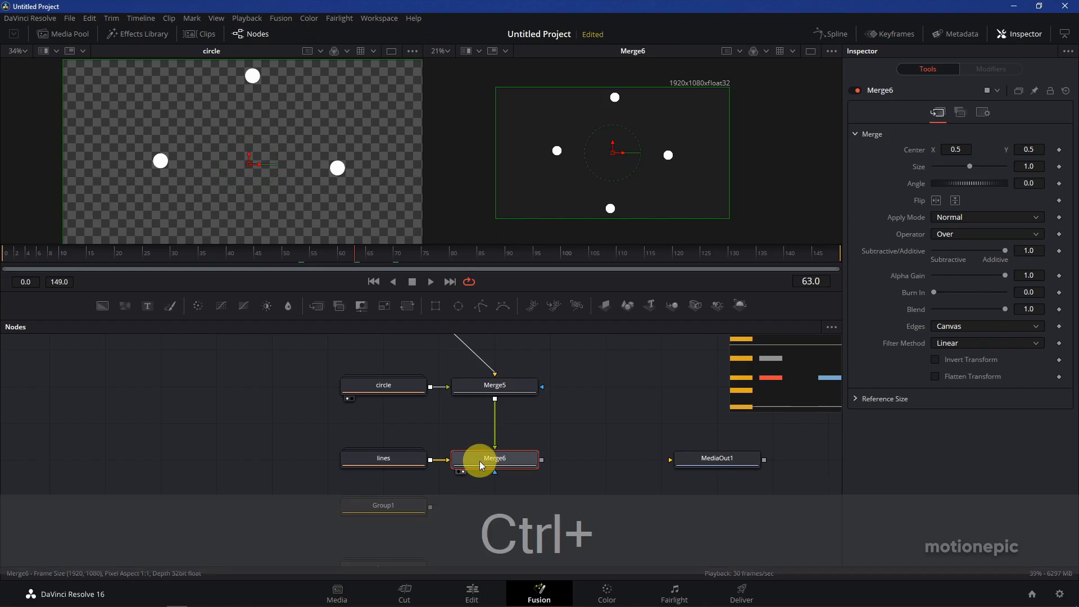
{"action": "key", "text": "ctrl+t"}
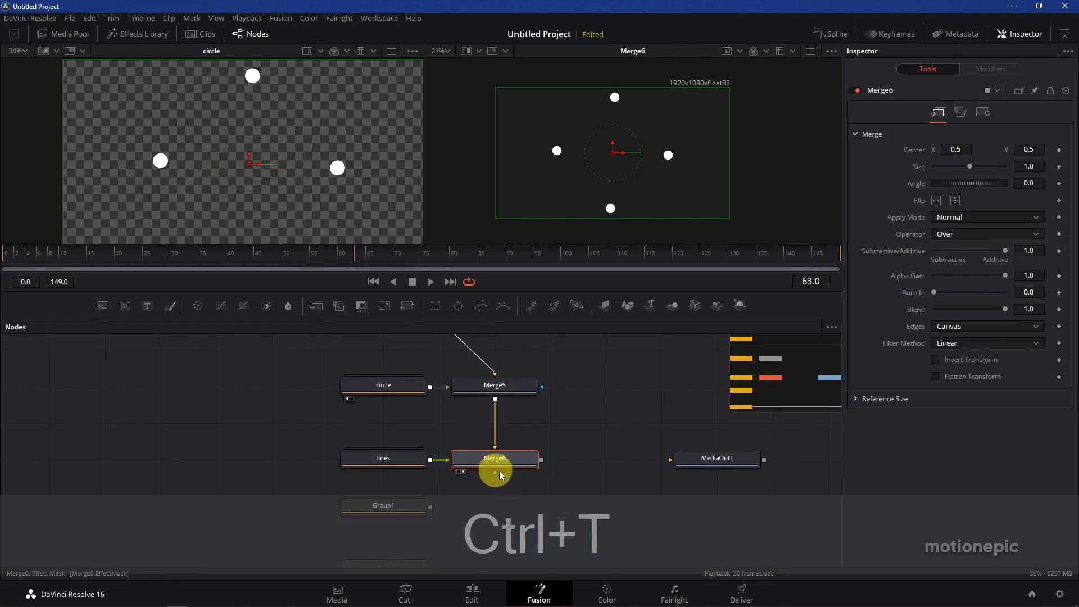
{"action": "left_click_drag", "start_coordinate": [225, 254], "coordinate": [185, 255]}
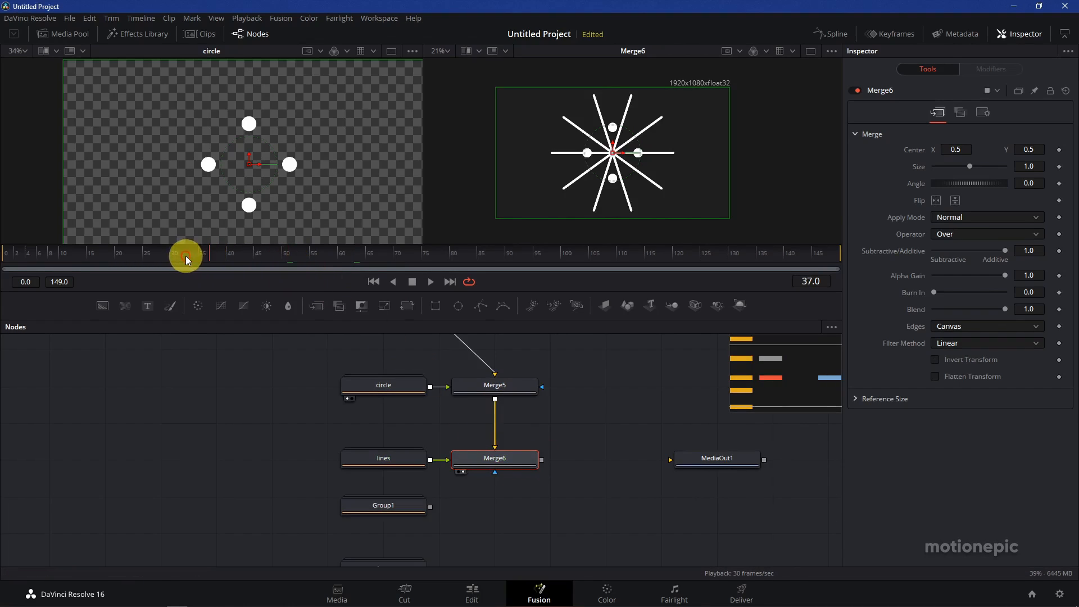
Step: Merge Merge6's output with Group1 and show the new merge in the second viewer
{"action": "scroll", "coordinate": [540, 445], "scroll_direction": "down", "scroll_amount": 1}
{"action": "scroll", "coordinate": [557, 478], "scroll_direction": "down", "scroll_amount": 1}
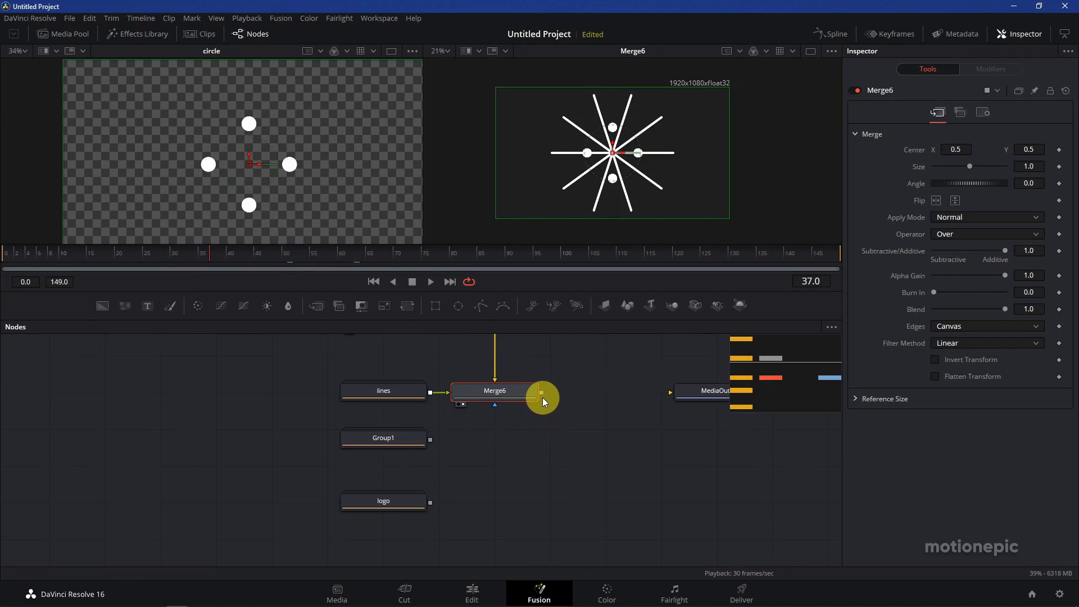
{"action": "left_click_drag", "start_coordinate": [541, 393], "coordinate": [431, 438]}
{"action": "left_click", "coordinate": [496, 447]}
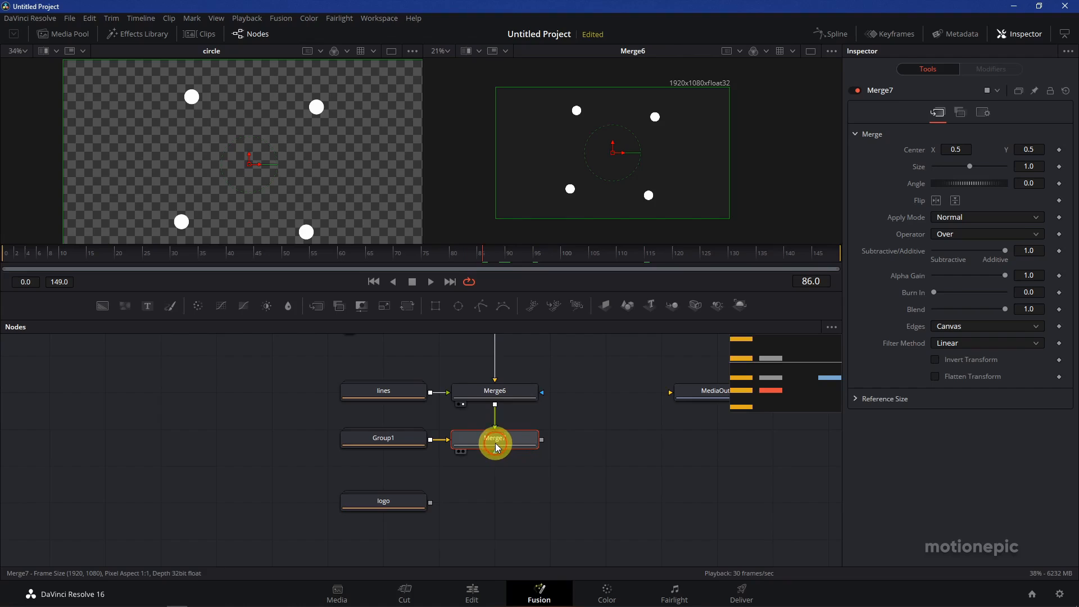
{"action": "left_click_drag", "start_coordinate": [497, 446], "coordinate": [605, 143]}
Step: Swap Merge7's foreground and background inputs and scrub to frame 125 to check the white circle transition
{"action": "left_click_drag", "start_coordinate": [511, 278], "coordinate": [609, 252]}
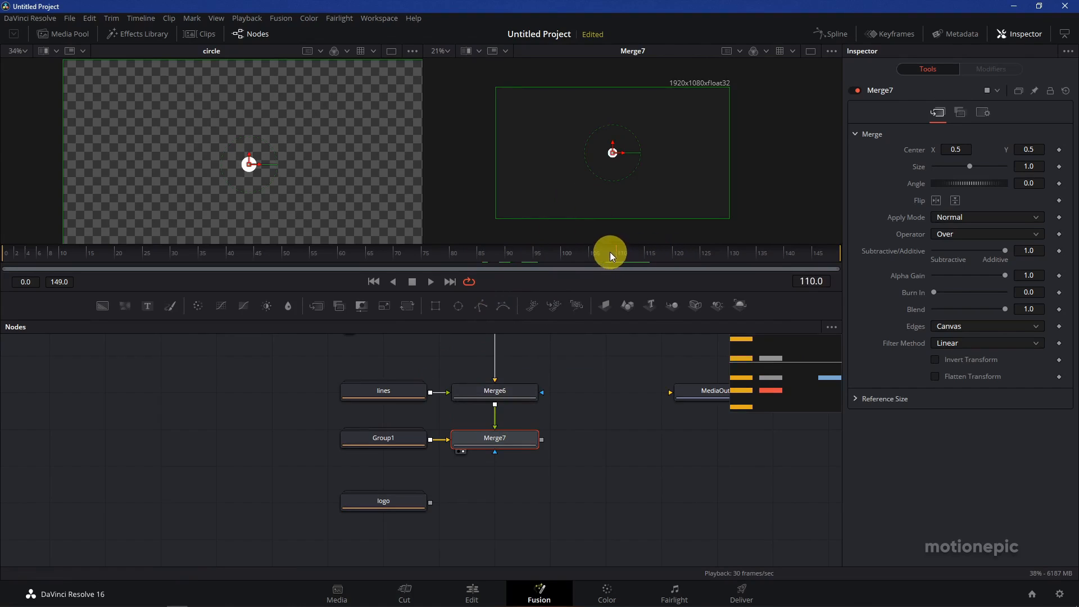
{"action": "left_click", "coordinate": [520, 434]}
{"action": "left_click", "coordinate": [682, 253]}
{"action": "left_click", "coordinate": [508, 444]}
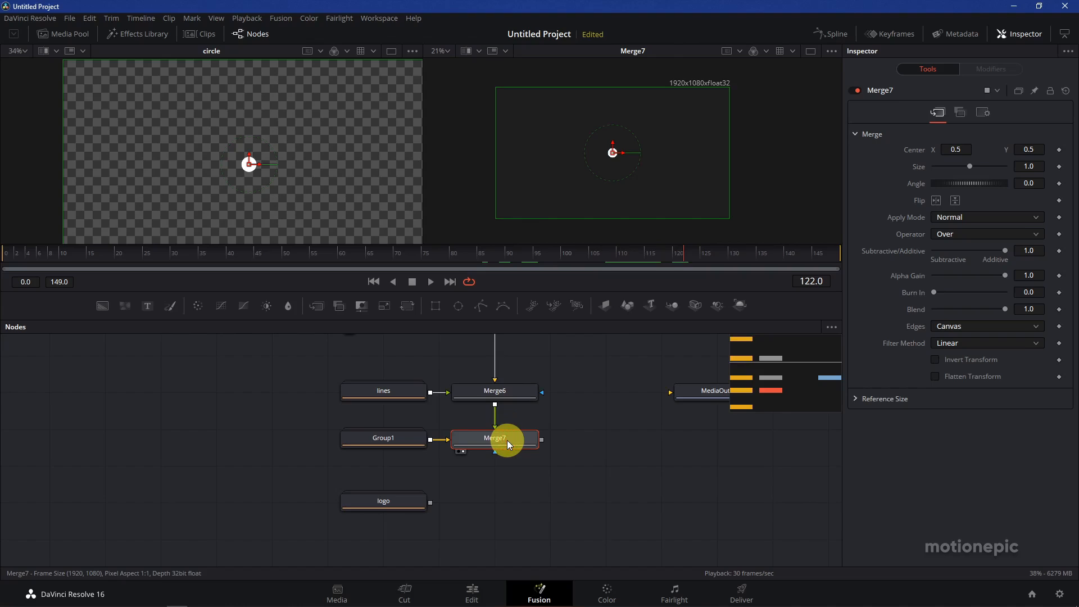
{"action": "key", "text": "ctrl+t"}
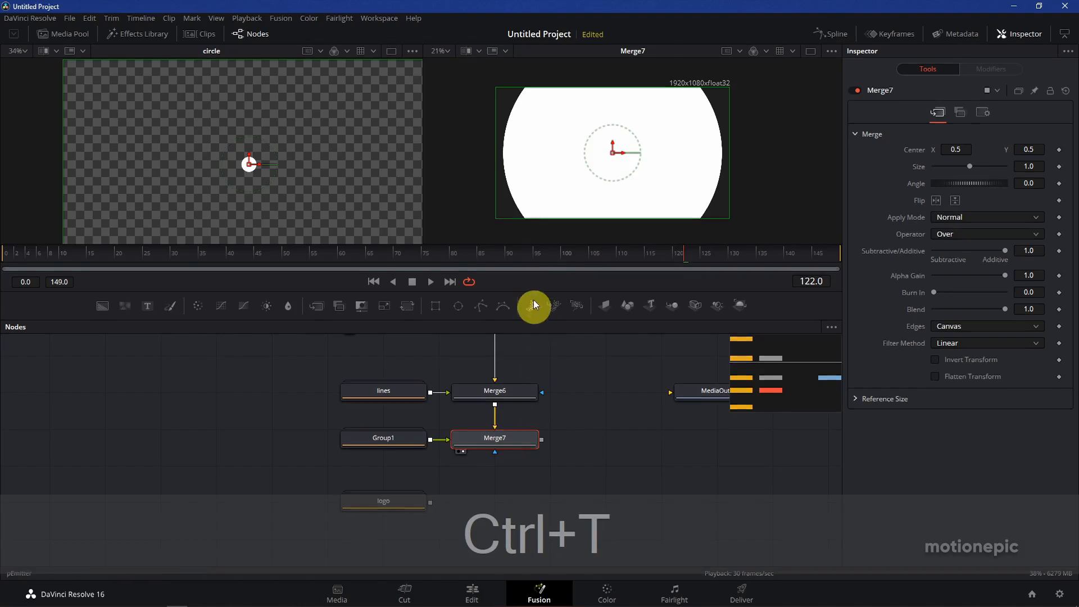
{"action": "left_click_drag", "start_coordinate": [517, 262], "coordinate": [700, 258]}
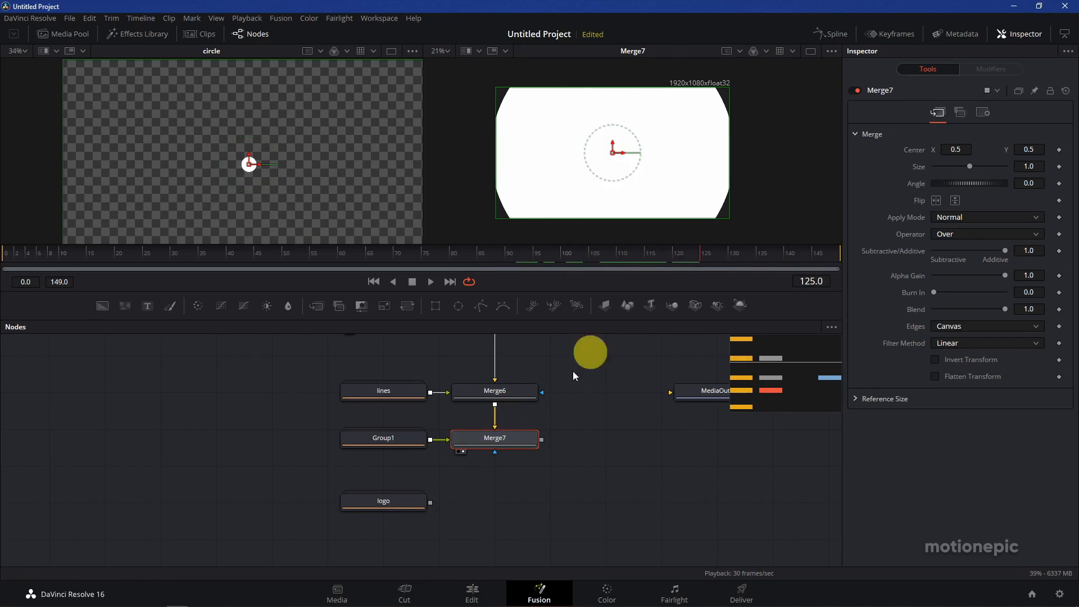
Step: Merge Merge7's output with the logo group in the second viewer, swapping the merge's inputs so the logo is in front
{"action": "left_click_drag", "start_coordinate": [542, 440], "coordinate": [430, 501]}
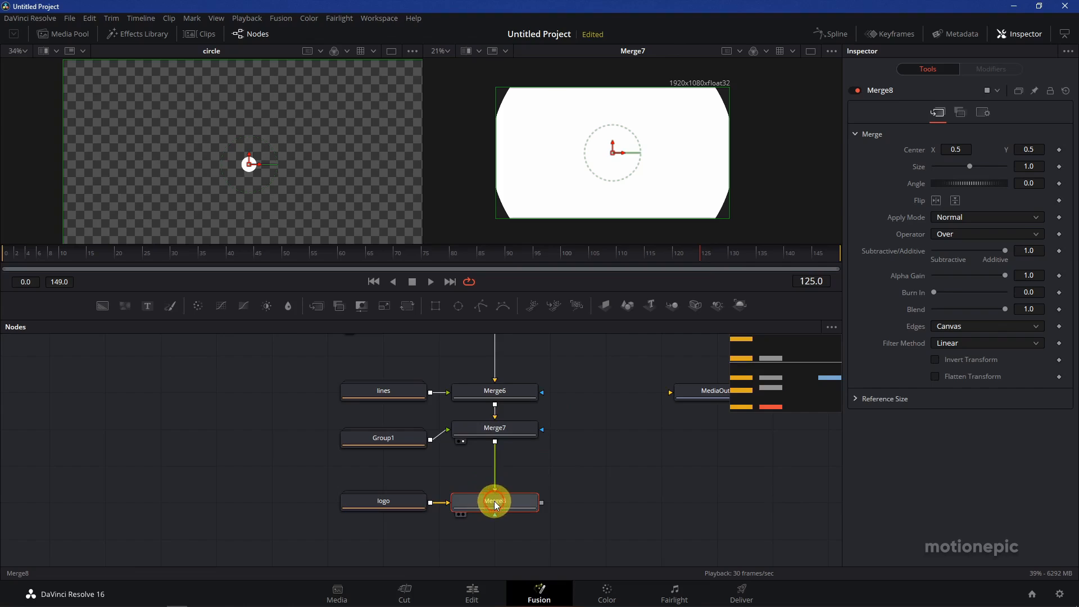
{"action": "key", "text": "2"}
{"action": "left_click_drag", "start_coordinate": [537, 255], "coordinate": [686, 253]}
{"action": "left_click", "coordinate": [483, 512]}
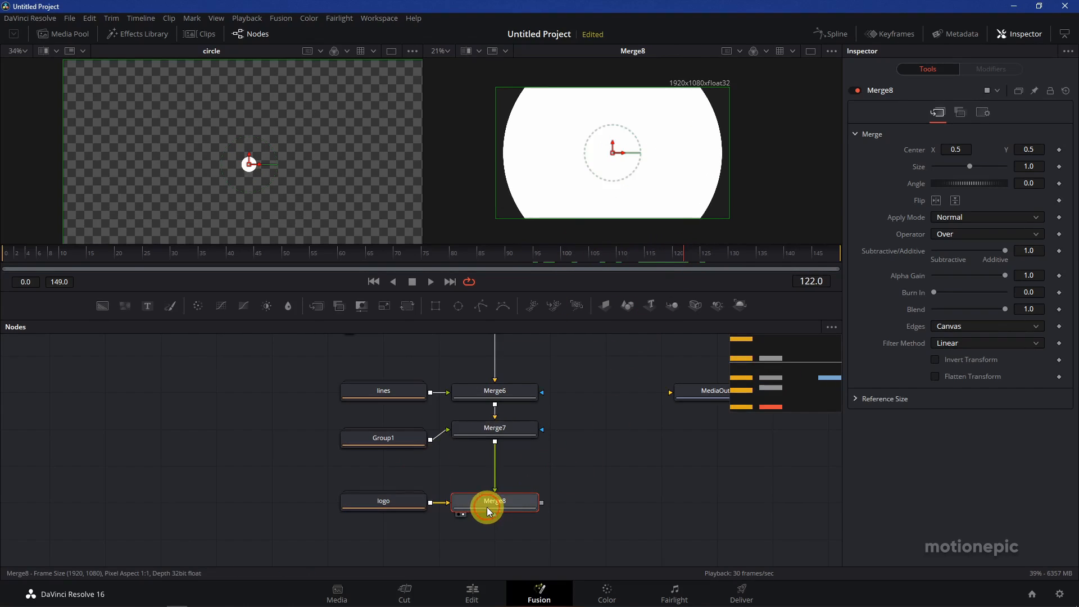
{"action": "key", "text": "ctrl+t"}
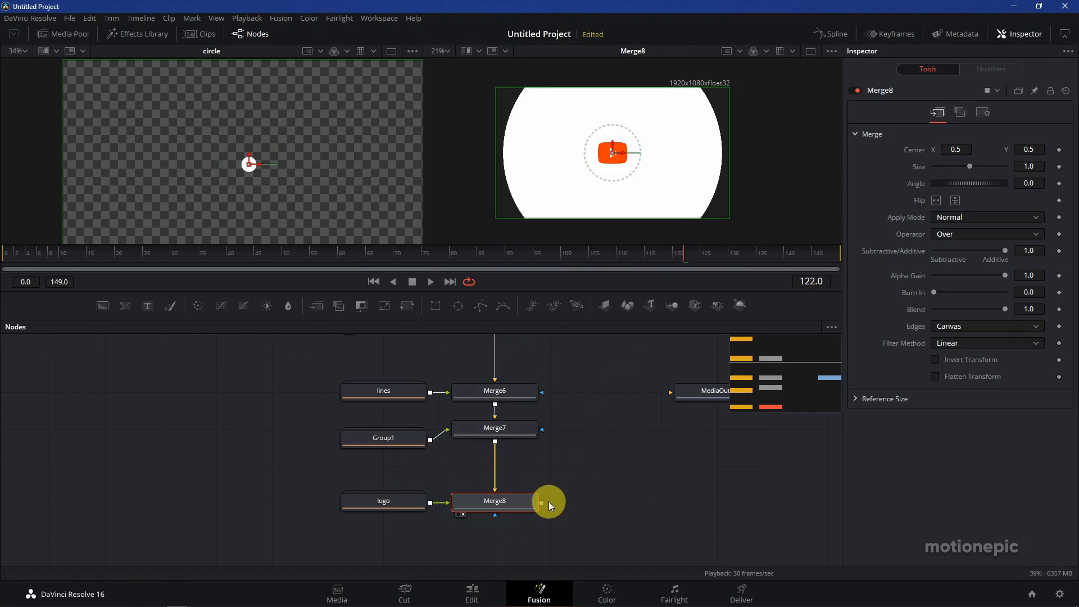
Step: Connect Merge8 to MediaOut1 and view it from frame 0 with High Quality and Motion Blur turned off
{"action": "left_click_drag", "start_coordinate": [542, 504], "coordinate": [673, 394]}
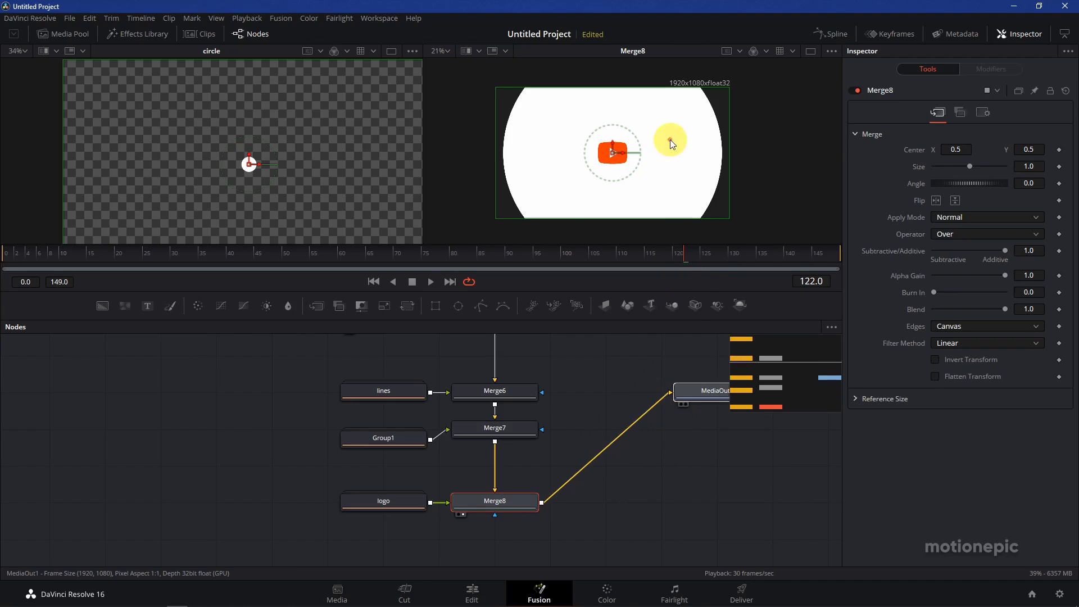
{"action": "left_click", "coordinate": [6, 257]}
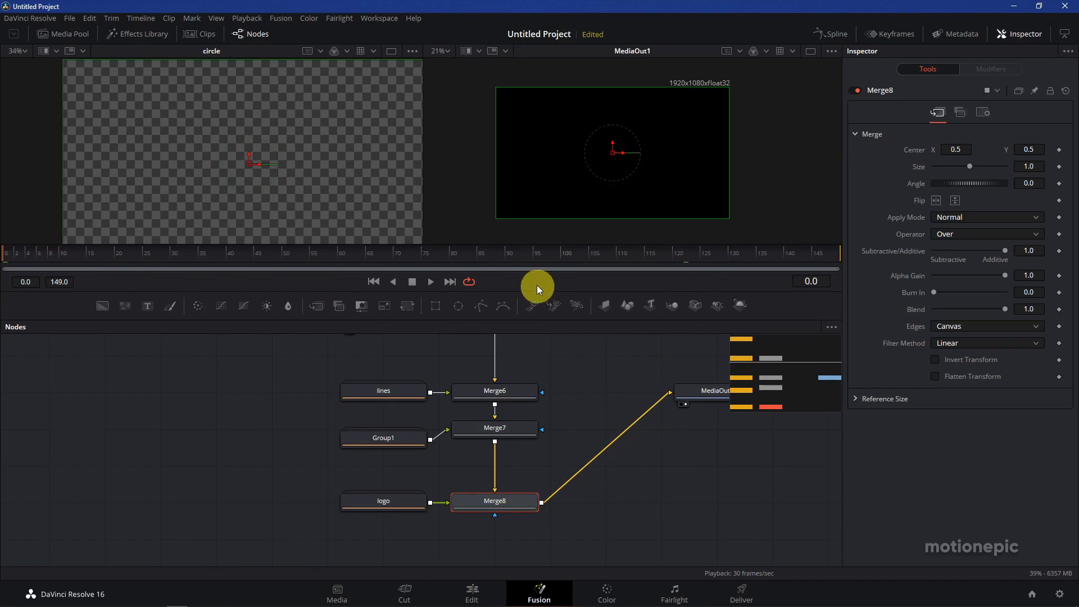
{"action": "right_click", "coordinate": [516, 285]}
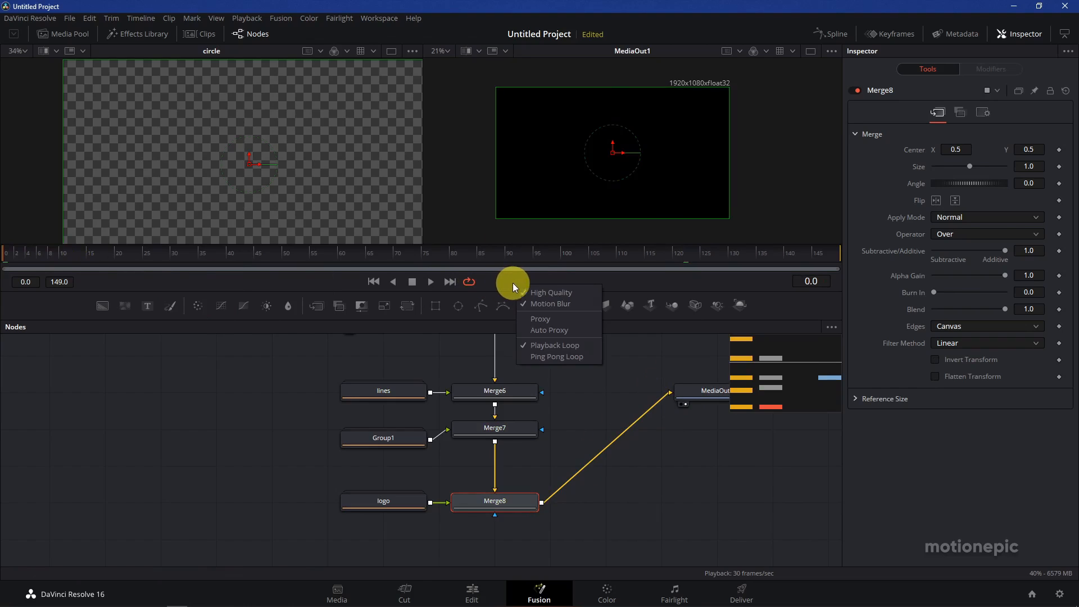
{"action": "right_click", "coordinate": [531, 279]}
{"action": "left_click", "coordinate": [542, 298]}
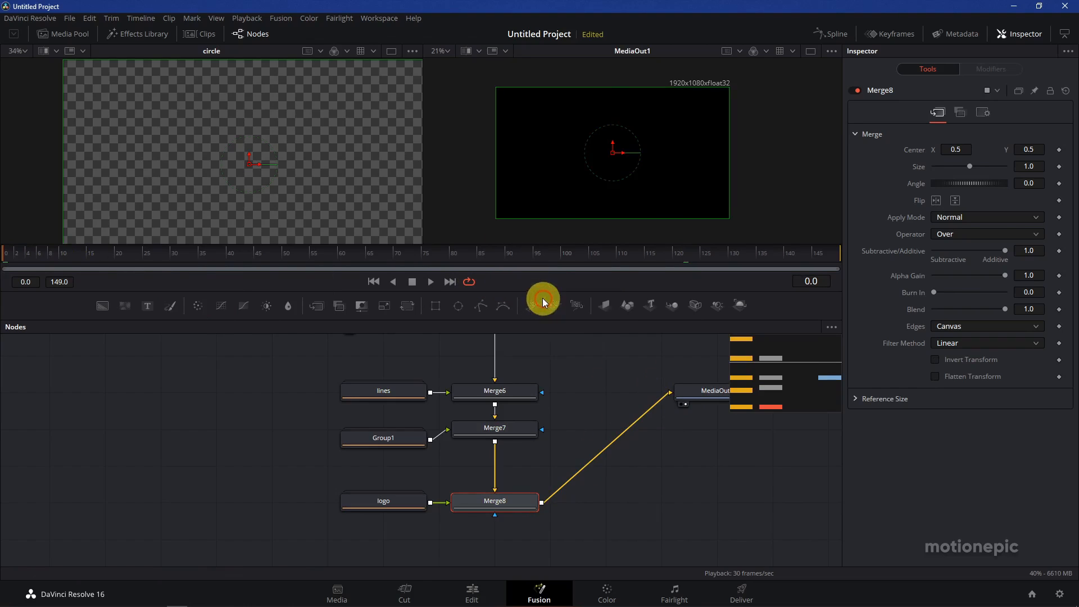
Step: Play the combined animation with MediaOut1 in a single-viewer layout, and stop playback after reviewing it
{"action": "left_click", "coordinate": [430, 282]}
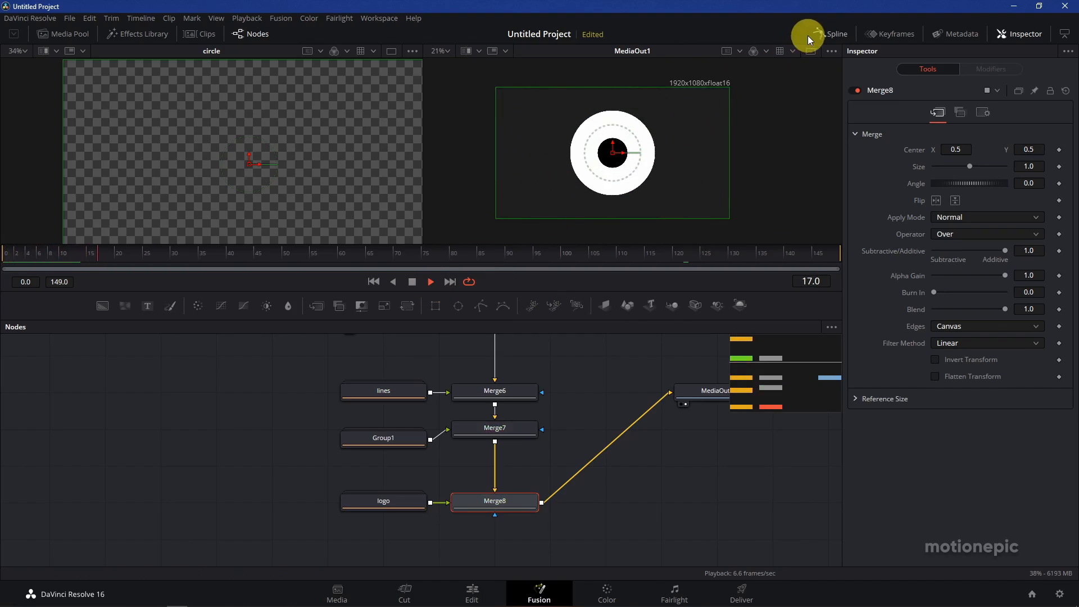
{"action": "left_click", "coordinate": [811, 51]}
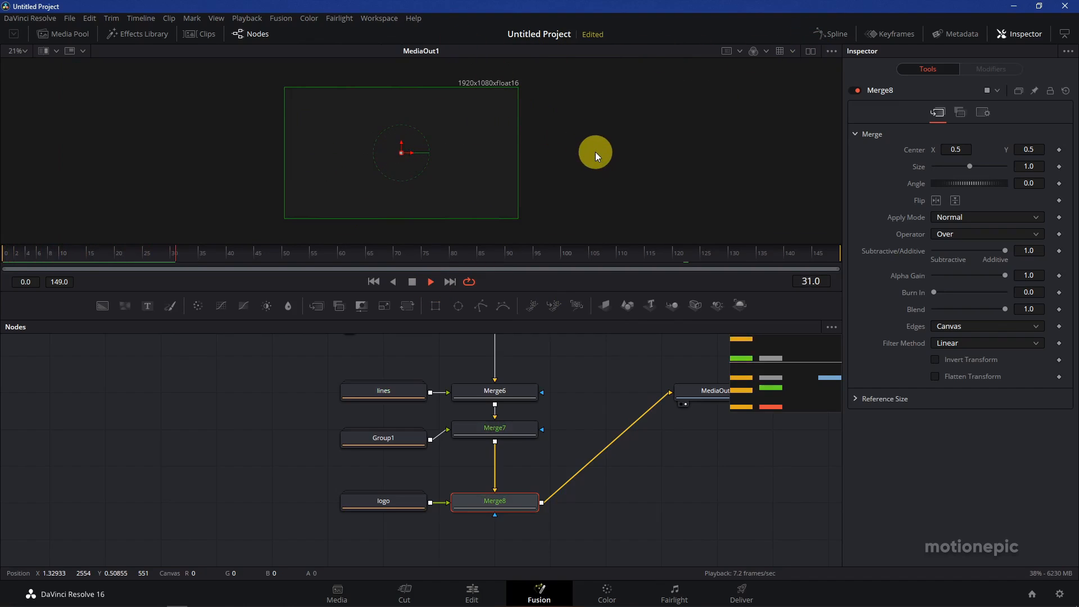
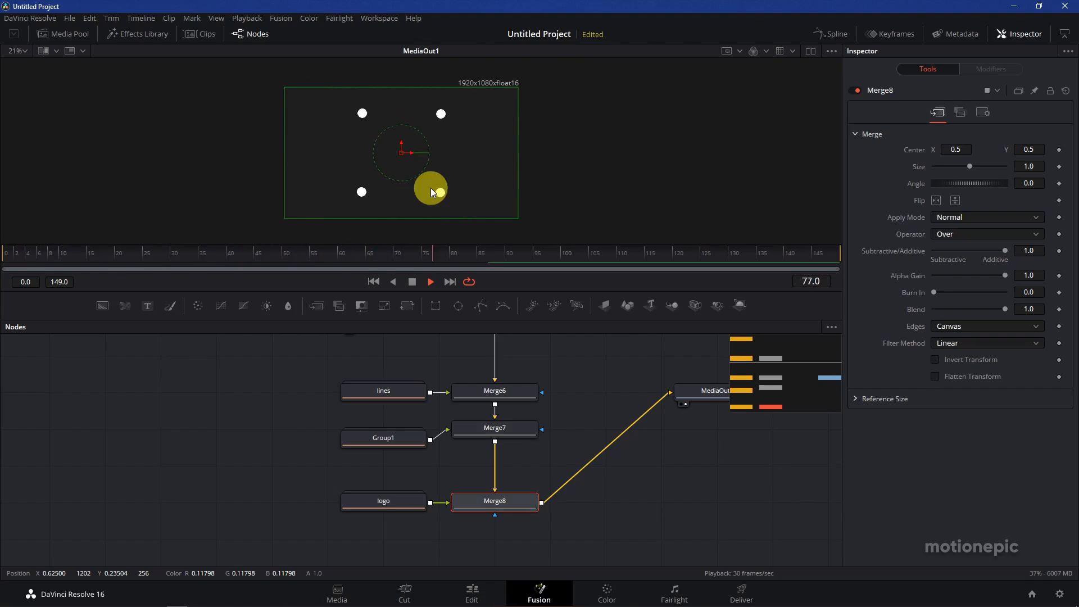
{"action": "key", "text": "space"}
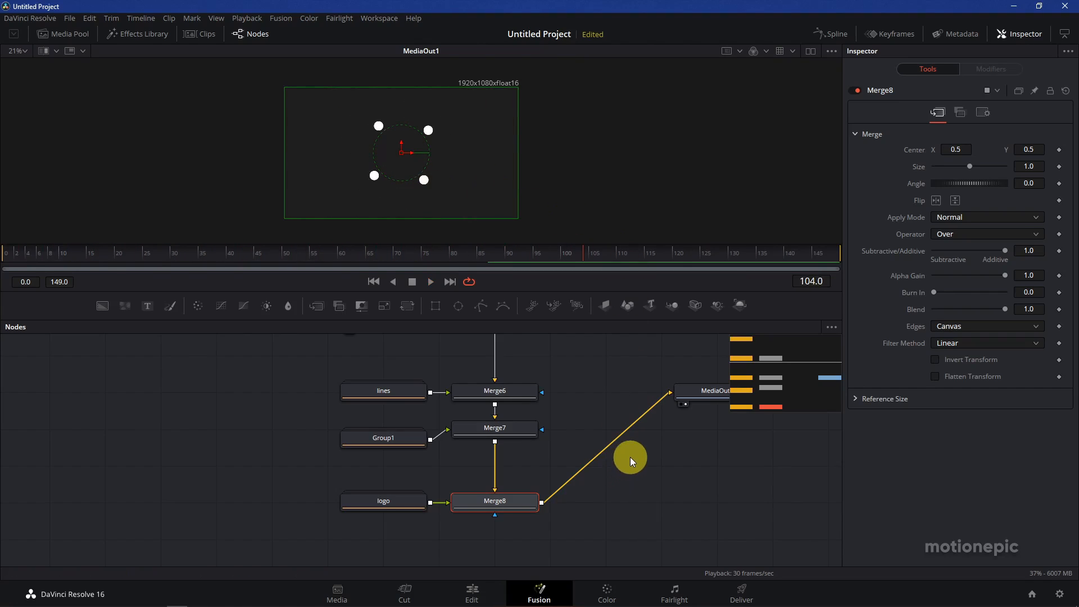
Step: Add a Text+ node below the logo group in the node graph
{"action": "left_click_drag", "start_coordinate": [630, 457], "coordinate": [571, 434]}
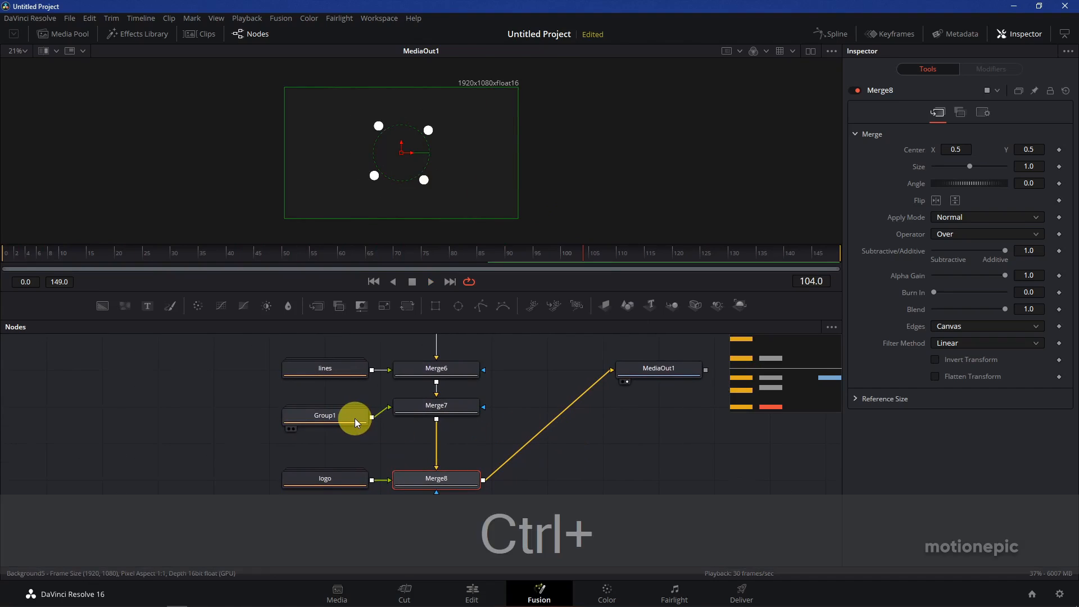
{"action": "scroll", "coordinate": [356, 418], "scroll_direction": "down", "scroll_amount": 2}
{"action": "left_click_drag", "start_coordinate": [251, 382], "coordinate": [323, 376]}
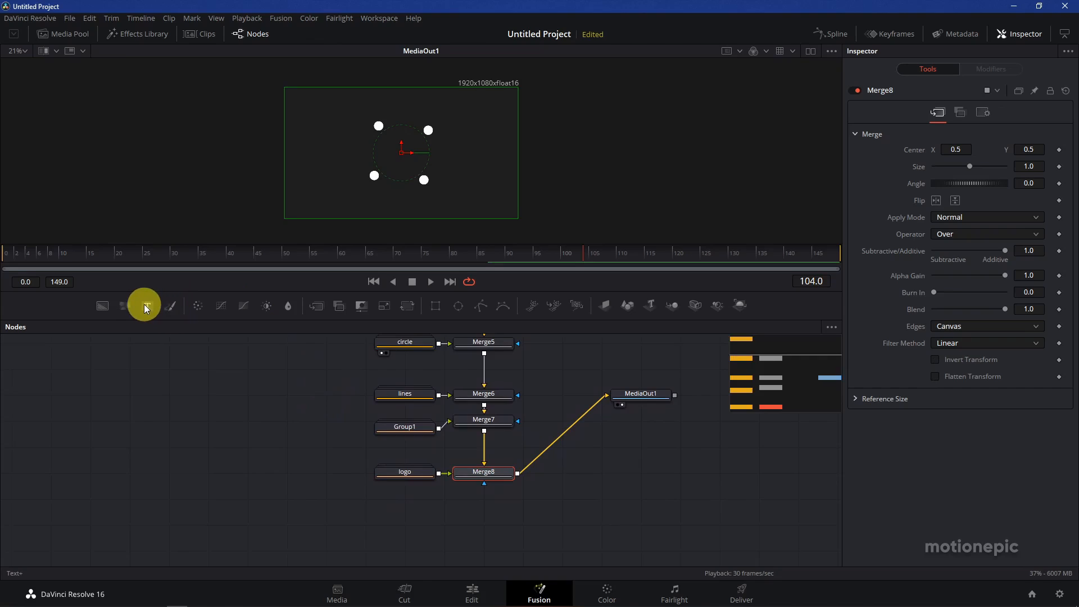
{"action": "left_click", "coordinate": [404, 524]}
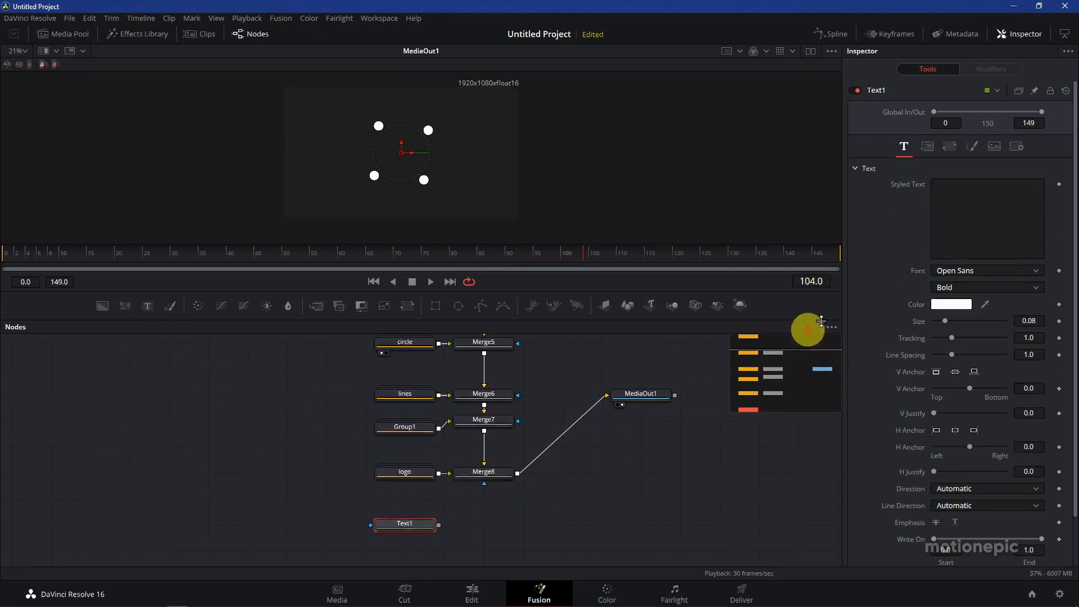
Step: Enter "your text" as Text1's styled text, view the node, and move the text slightly below the frame centre
{"action": "left_click", "coordinate": [981, 198]}
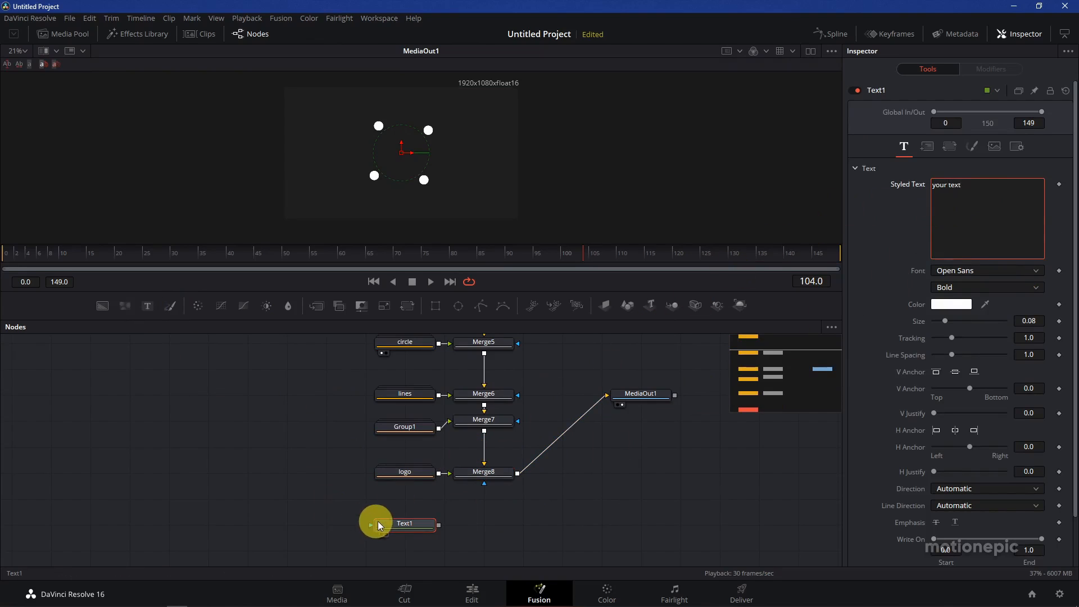
{"action": "left_click_drag", "start_coordinate": [400, 523], "coordinate": [413, 135]}
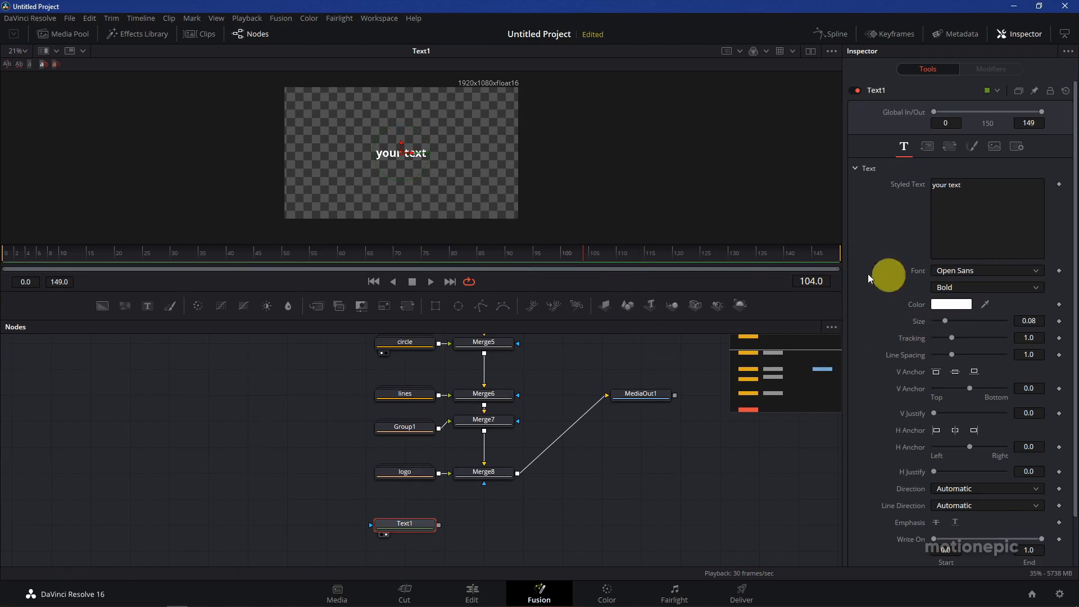
{"action": "left_click_drag", "start_coordinate": [405, 144], "coordinate": [401, 158]}
Step: Set Text1's colour to black (#000000)
{"action": "left_click", "coordinate": [939, 325]}
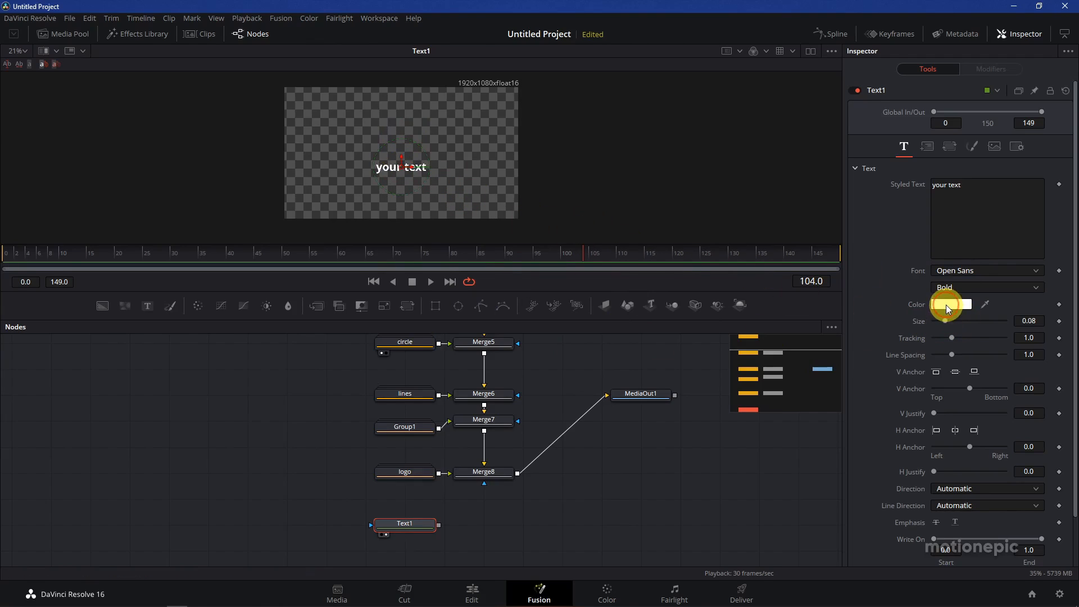
{"action": "left_click", "coordinate": [946, 305]}
{"action": "left_click_drag", "start_coordinate": [652, 268], "coordinate": [656, 353]}
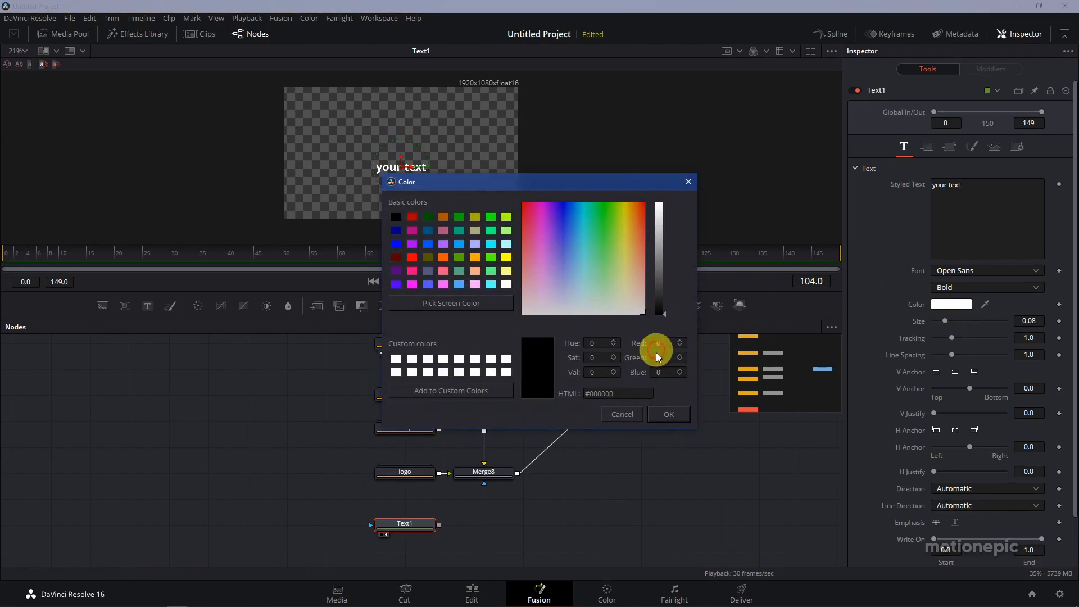
{"action": "left_click", "coordinate": [666, 414]}
Step: Disconnect Merge8 from MediaOut1 and merge it with Text1, viewing the new merge and swapping its inputs so the text is in front
{"action": "left_click_drag", "start_coordinate": [599, 398], "coordinate": [592, 436]}
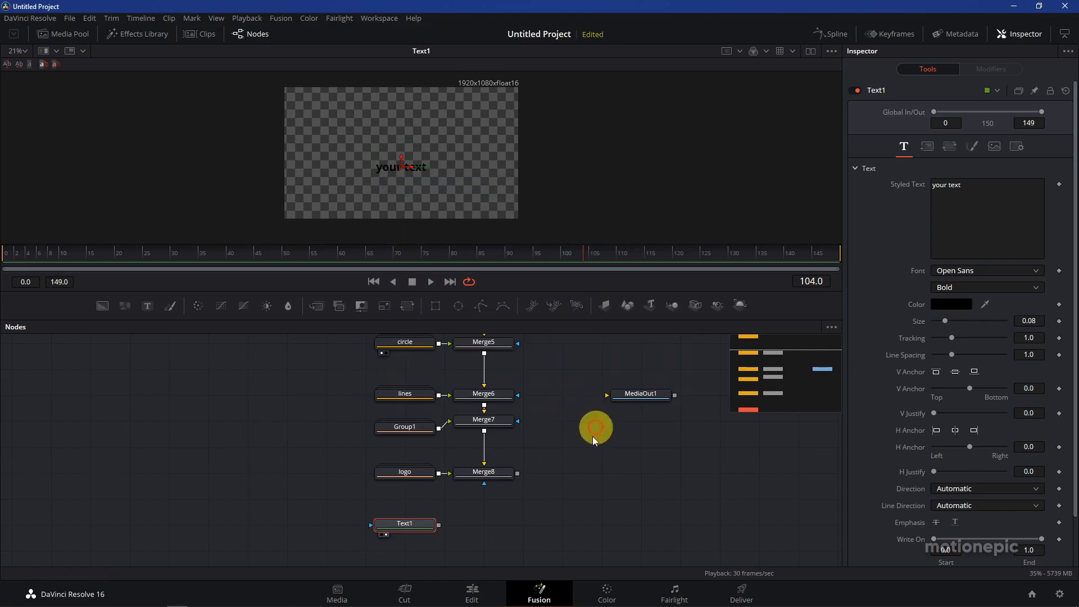
{"action": "left_click_drag", "start_coordinate": [518, 474], "coordinate": [523, 514]}
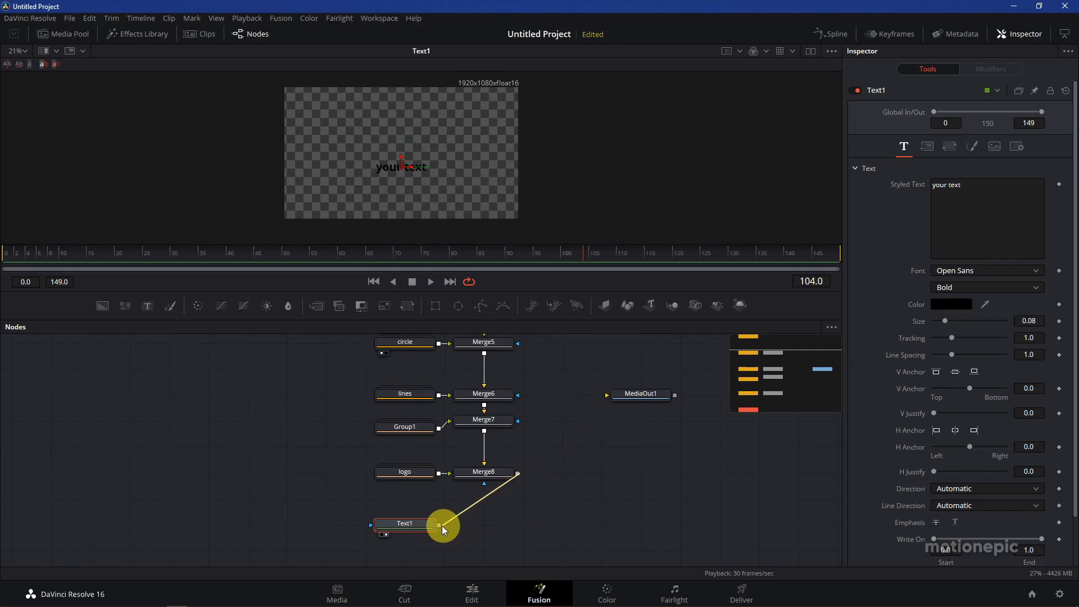
{"action": "left_click_drag", "start_coordinate": [442, 525], "coordinate": [407, 168]}
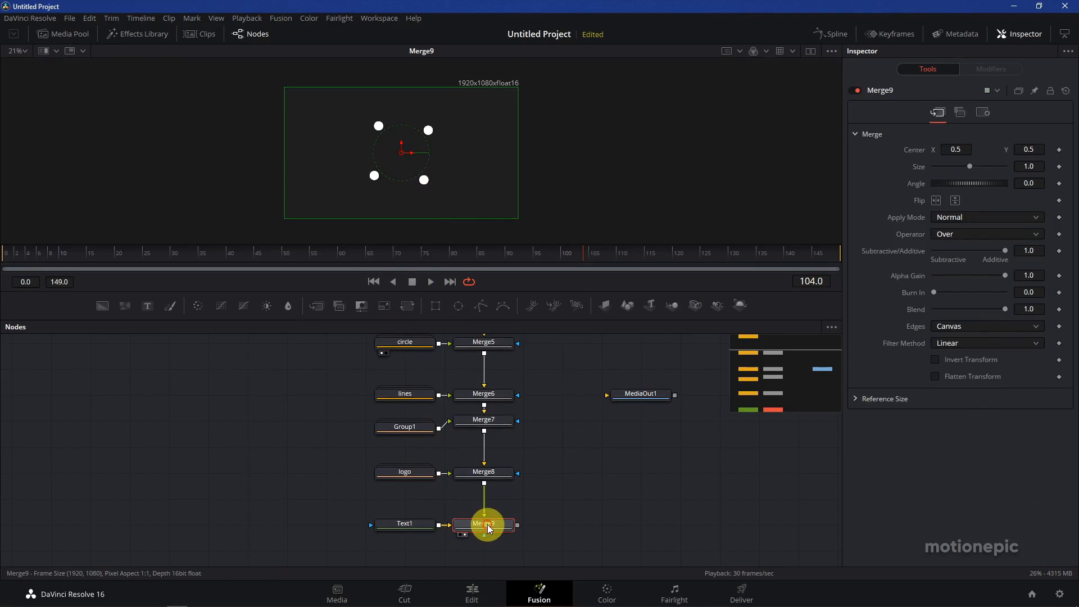
{"action": "key", "text": "ctrl+t"}
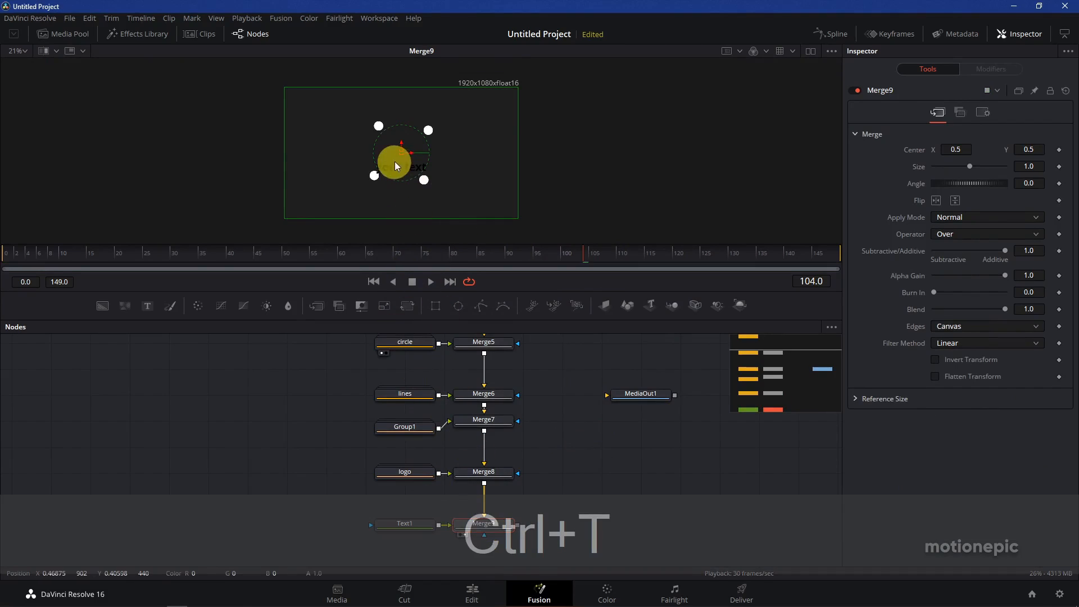
Step: Add a Follower modifier to Text1's styled text at frame 110 and set its delay between characters to 1.6
{"action": "left_click", "coordinate": [395, 526]}
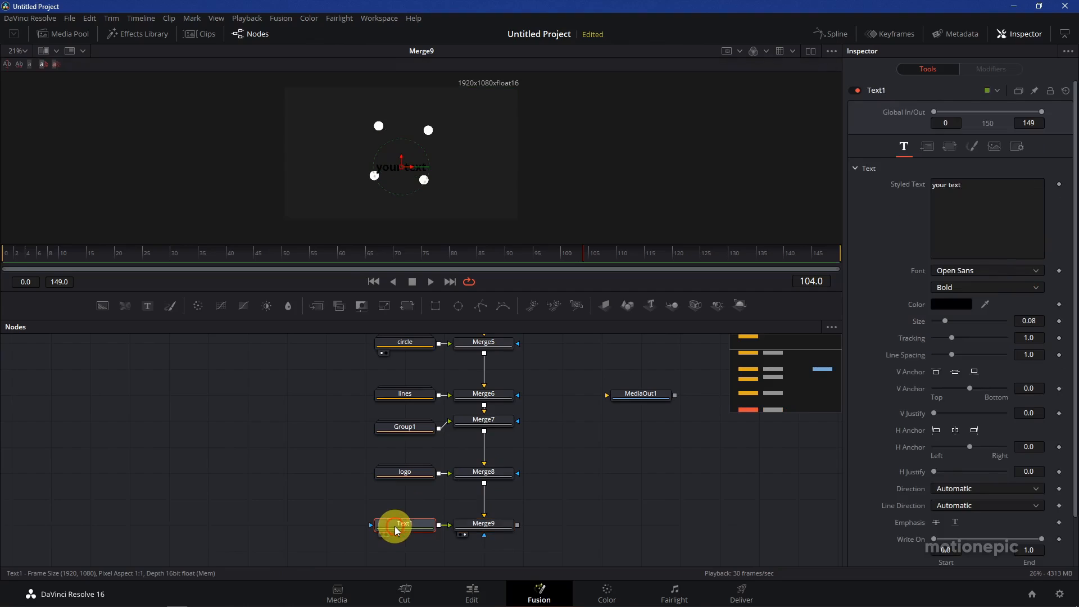
{"action": "left_click", "coordinate": [937, 306]}
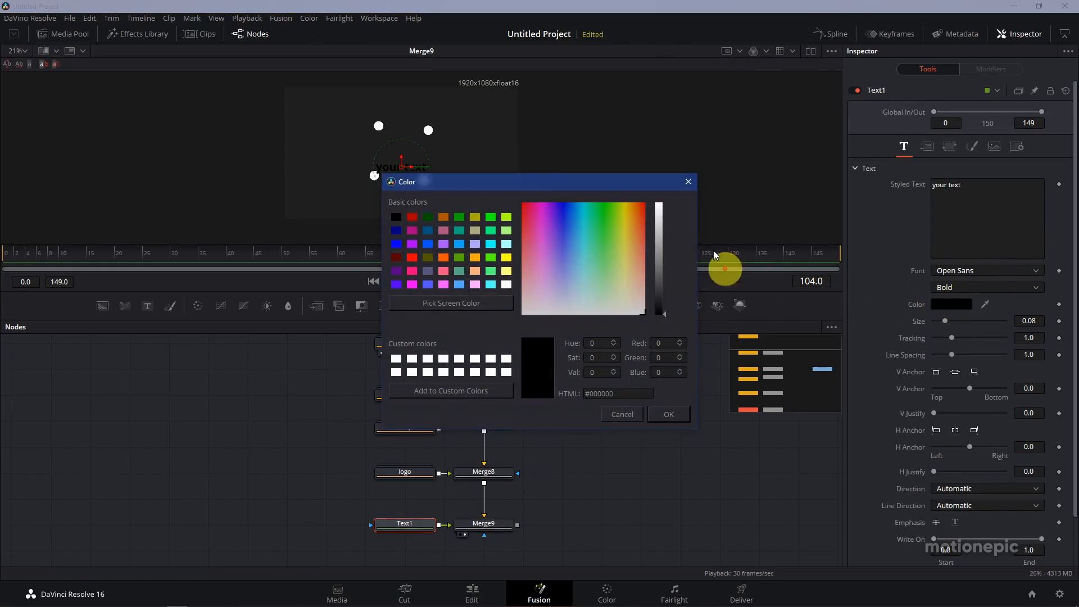
{"action": "left_click", "coordinate": [672, 415]}
{"action": "left_click_drag", "start_coordinate": [575, 258], "coordinate": [633, 254]}
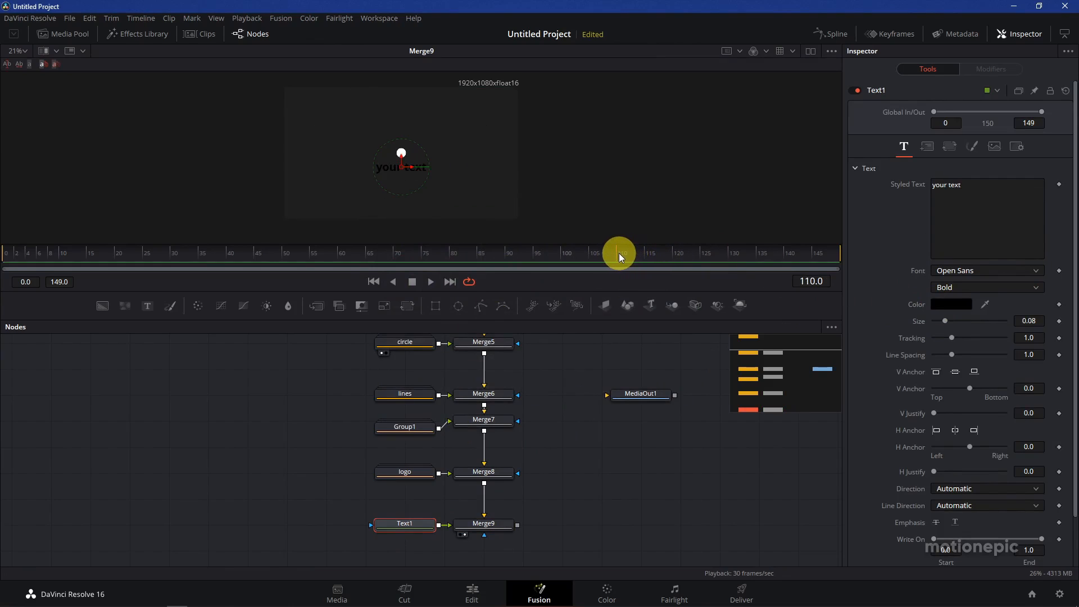
{"action": "right_click", "coordinate": [980, 201]}
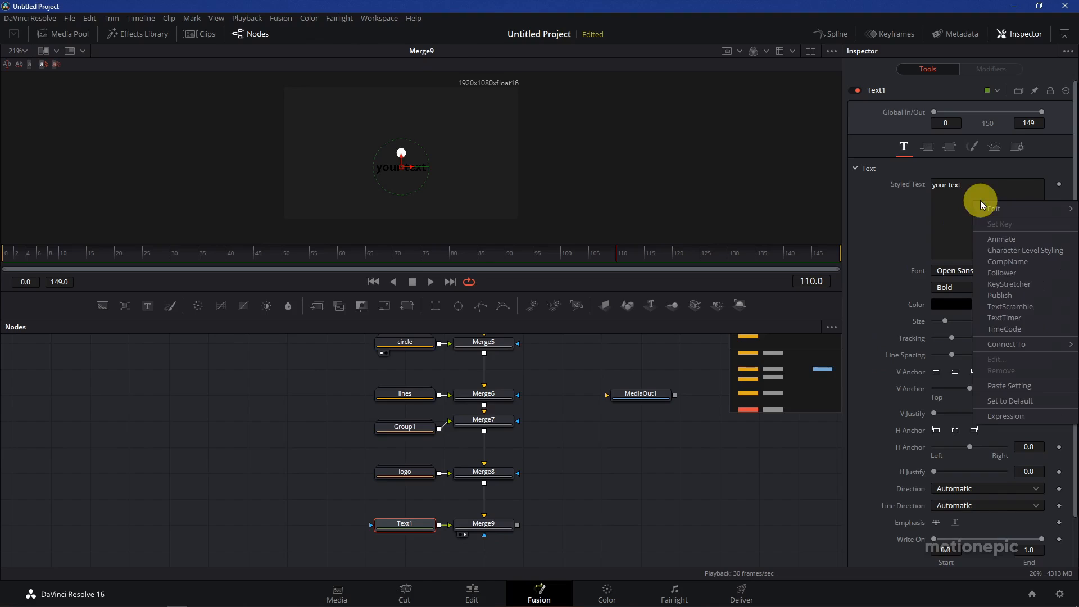
{"action": "left_click", "coordinate": [1003, 273]}
{"action": "left_click", "coordinate": [989, 67]}
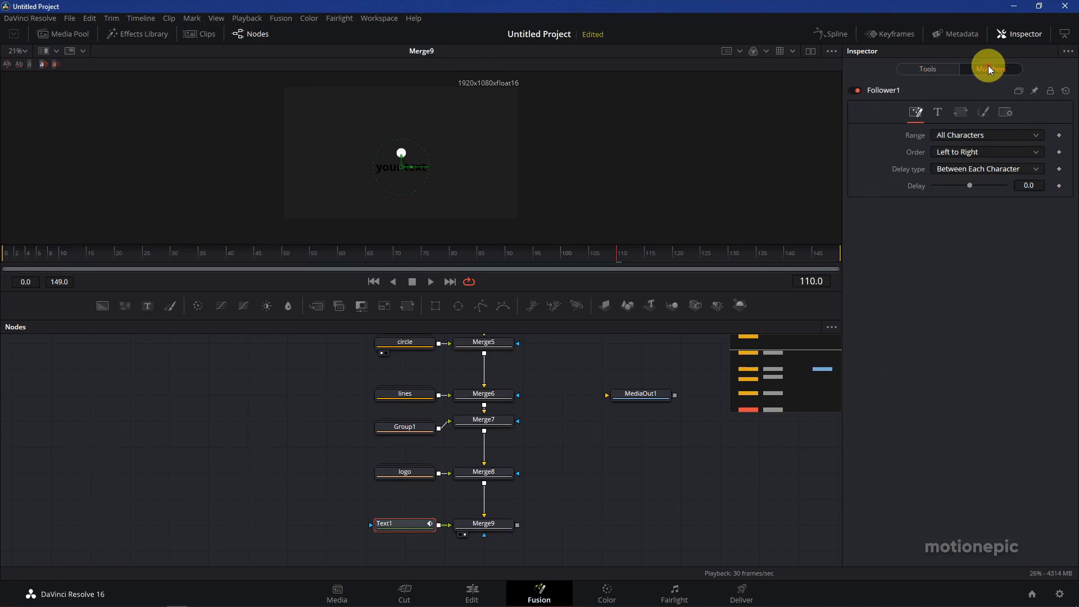
{"action": "left_click_drag", "start_coordinate": [970, 182], "coordinate": [973, 183]}
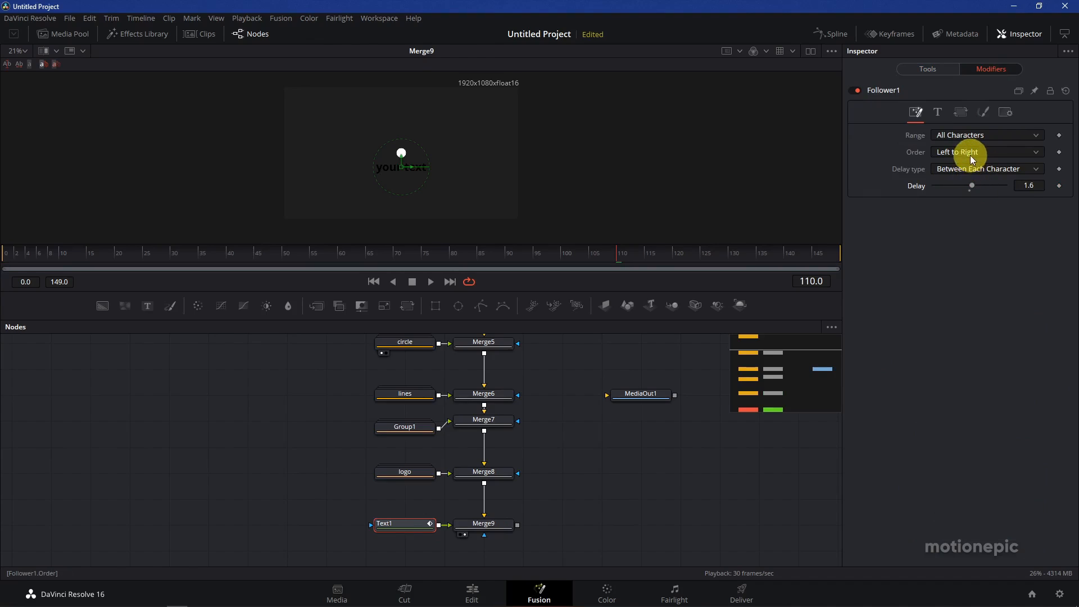
Step: Keyframe the Follower's shading opacity at 0.0 on frame 110 and 1.0 on frame 130
{"action": "left_click", "coordinate": [983, 113]}
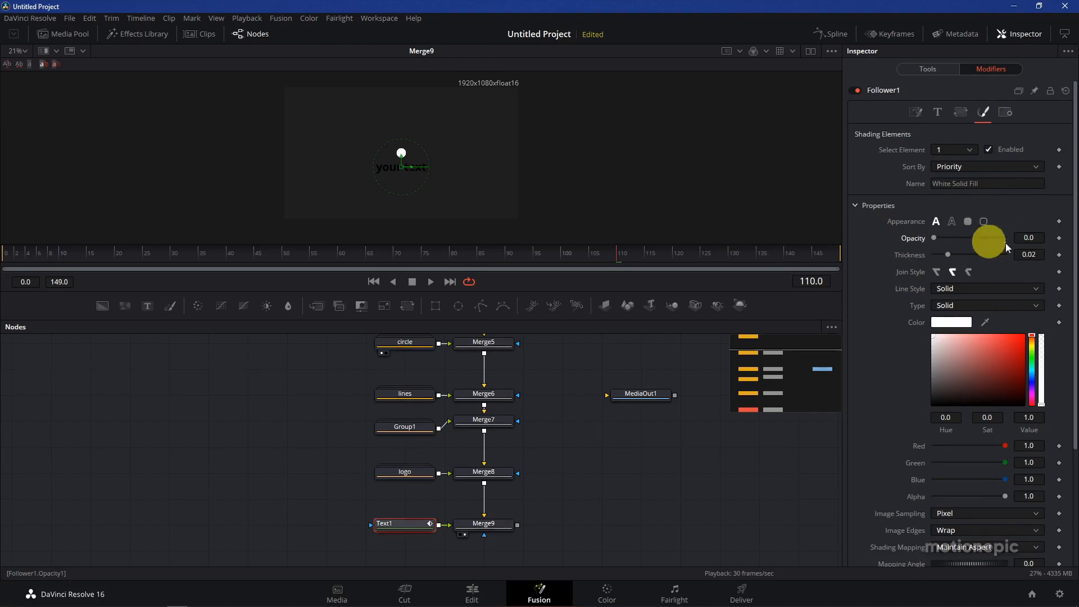
{"action": "left_click", "coordinate": [1059, 237]}
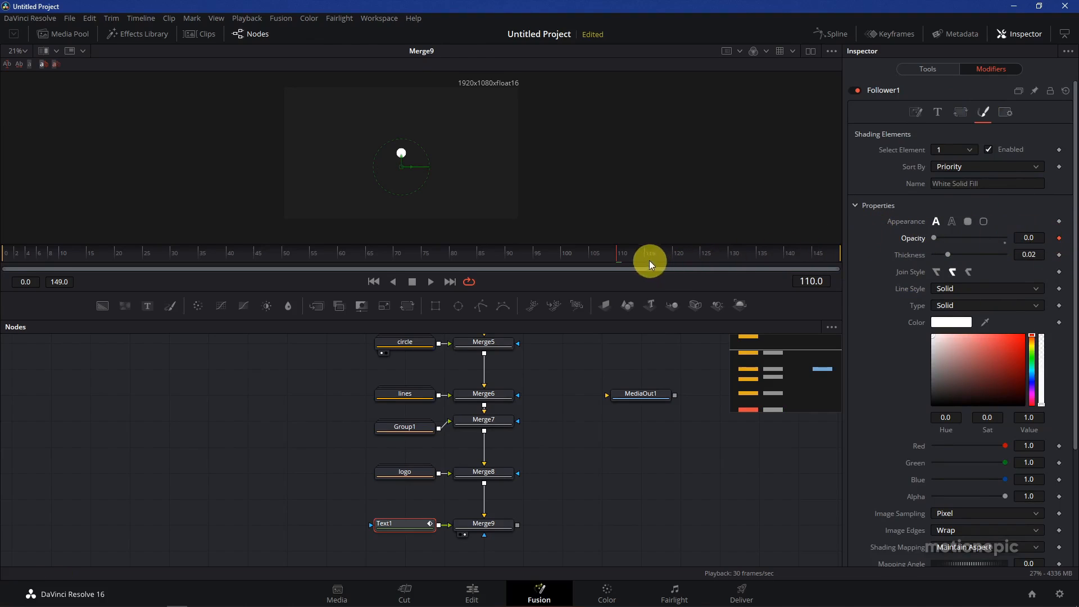
{"action": "left_click_drag", "start_coordinate": [650, 264], "coordinate": [736, 259]}
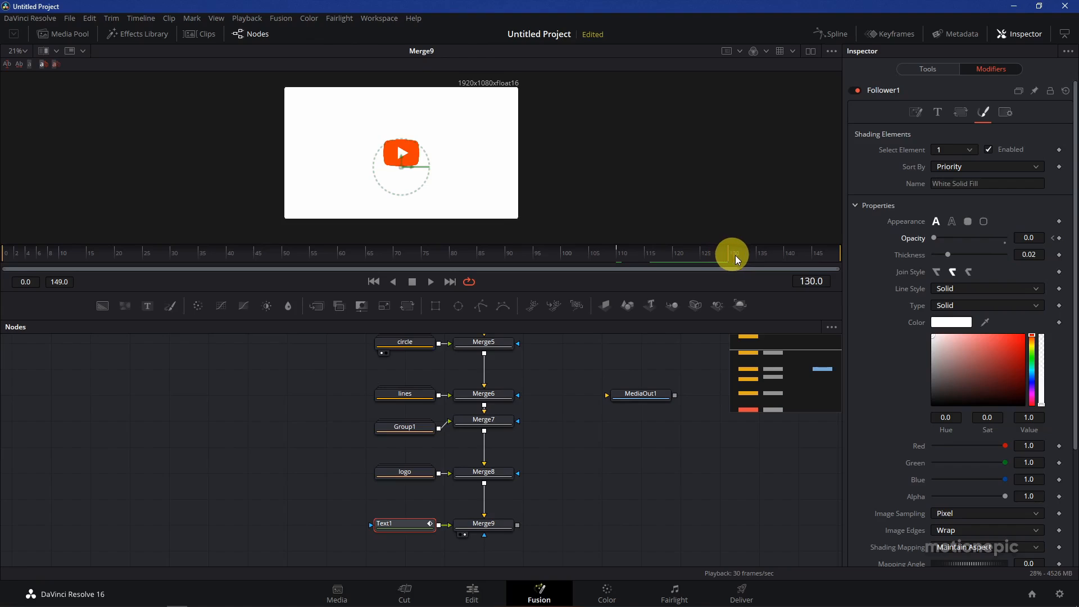
{"action": "left_click_drag", "start_coordinate": [934, 238], "coordinate": [1034, 238]}
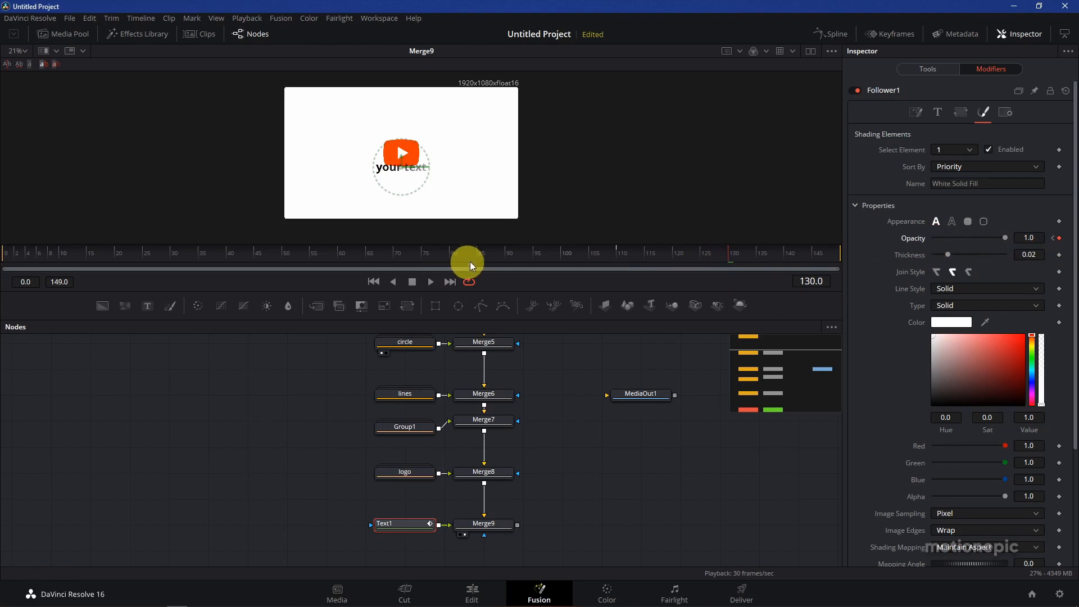
Step: Play the text fade-in from frame 97 and stop near the end of the composition
{"action": "left_click", "coordinate": [545, 258]}
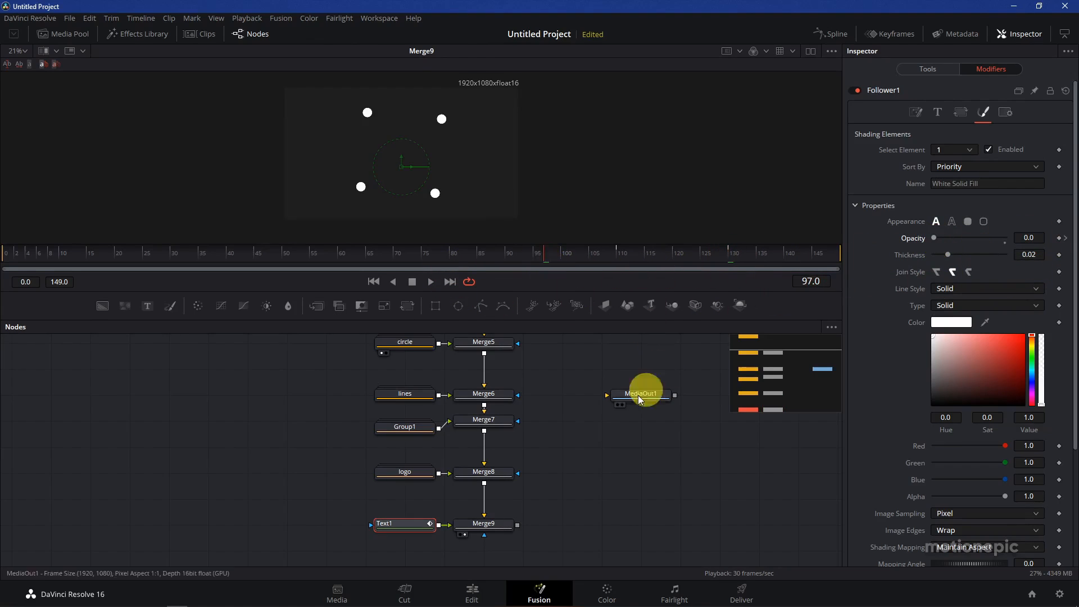
{"action": "key", "text": "space"}
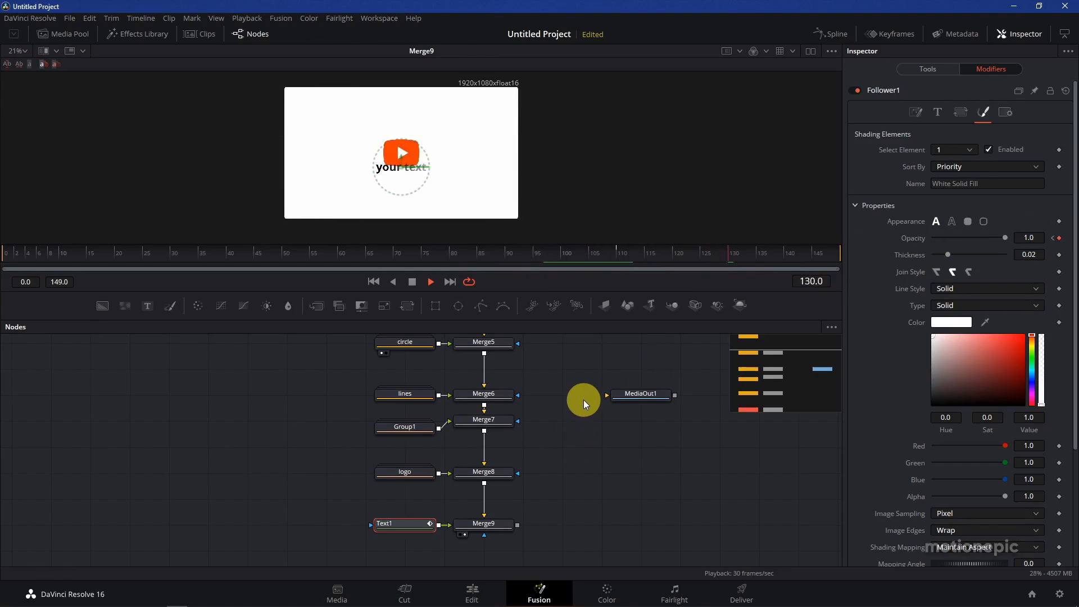
{"action": "key", "text": "space"}
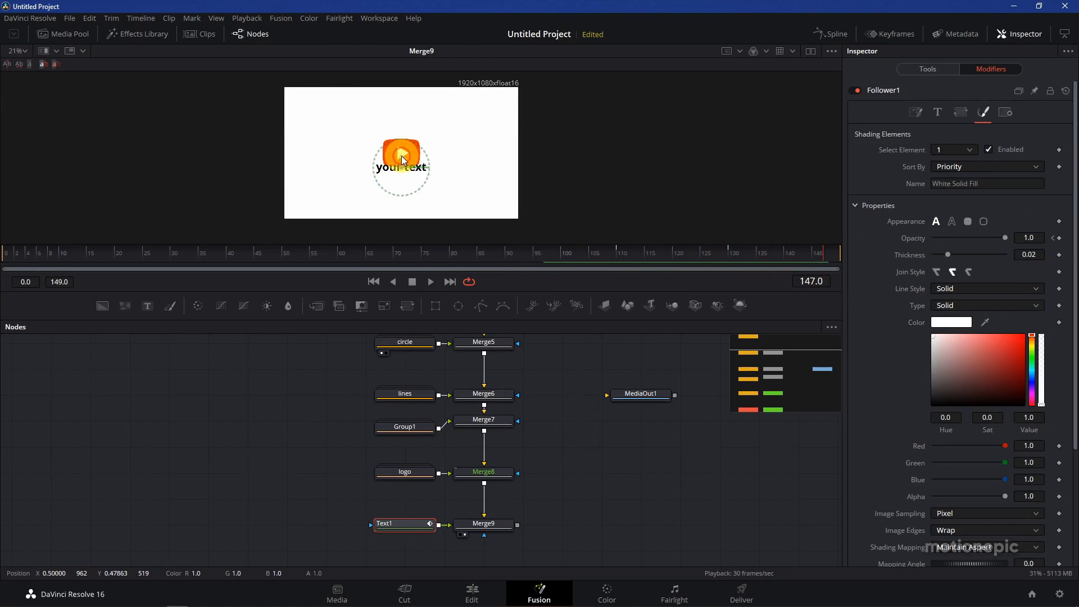
Step: Move the text a little lower beneath the play-button logo and set its size to 0.0551
{"action": "left_click", "coordinate": [937, 112]}
{"action": "left_click", "coordinate": [916, 112]}
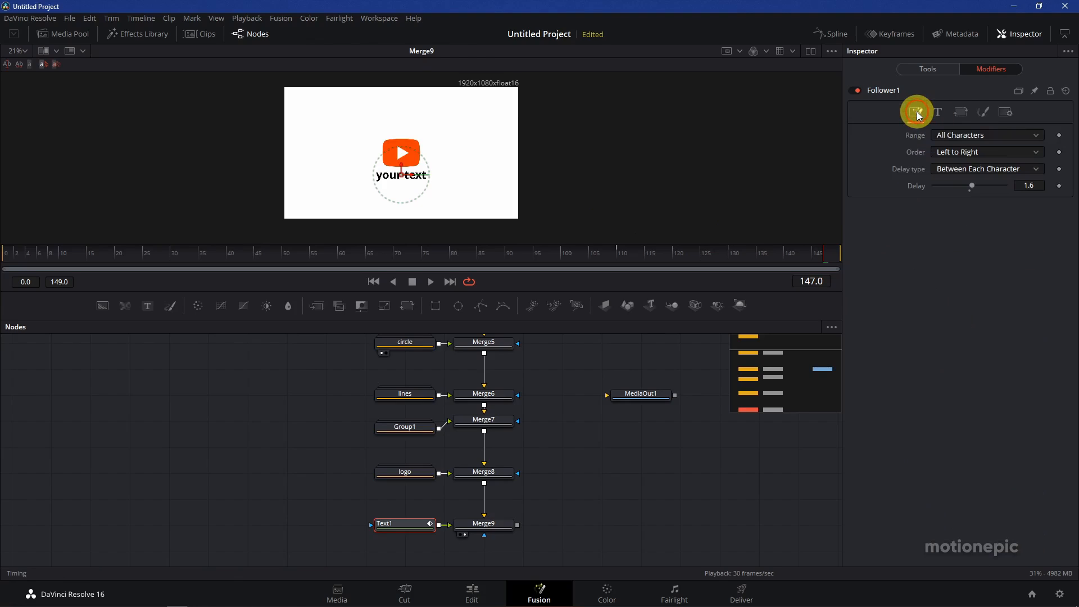
{"action": "left_click", "coordinate": [918, 68]}
{"action": "left_click_drag", "start_coordinate": [950, 322], "coordinate": [942, 322]}
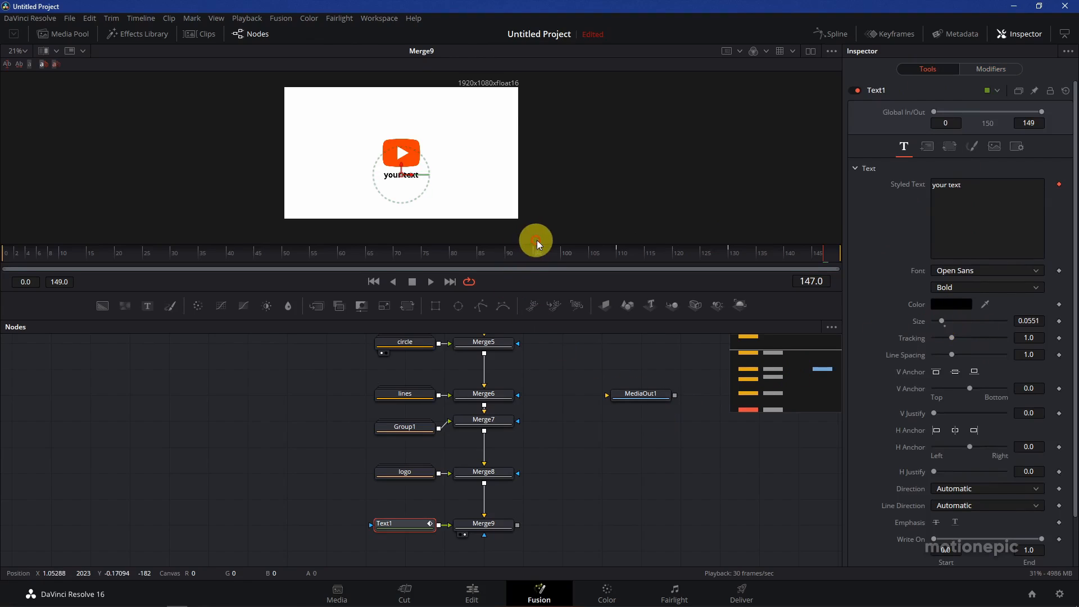
Step: Play back the animation with the smaller text and connect Merge9's output to MediaOut1
{"action": "left_click", "coordinate": [548, 249]}
{"action": "key", "text": "space"}
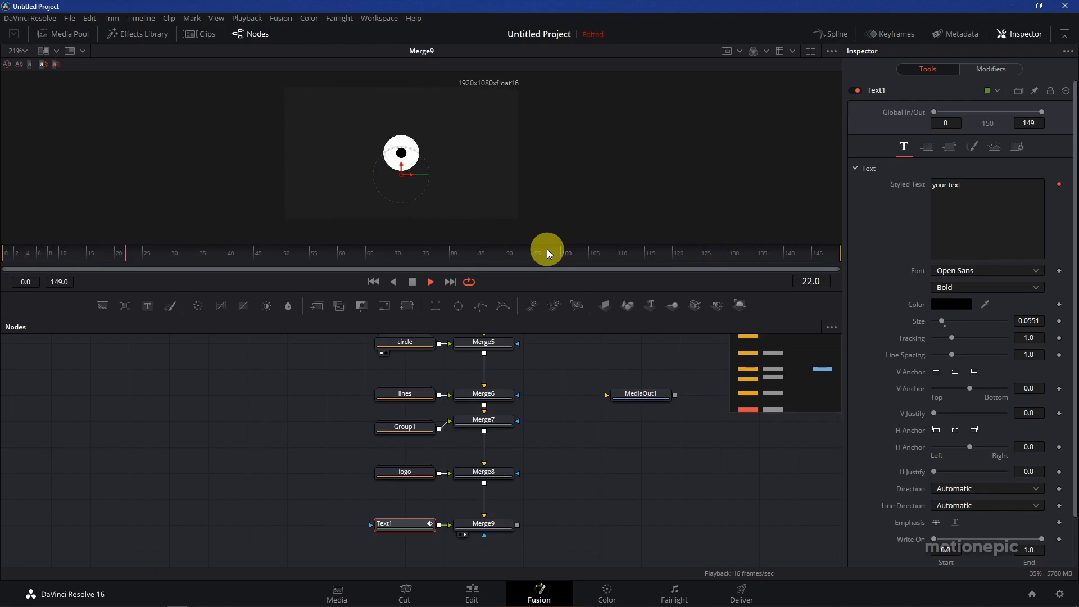
{"action": "key", "text": "space"}
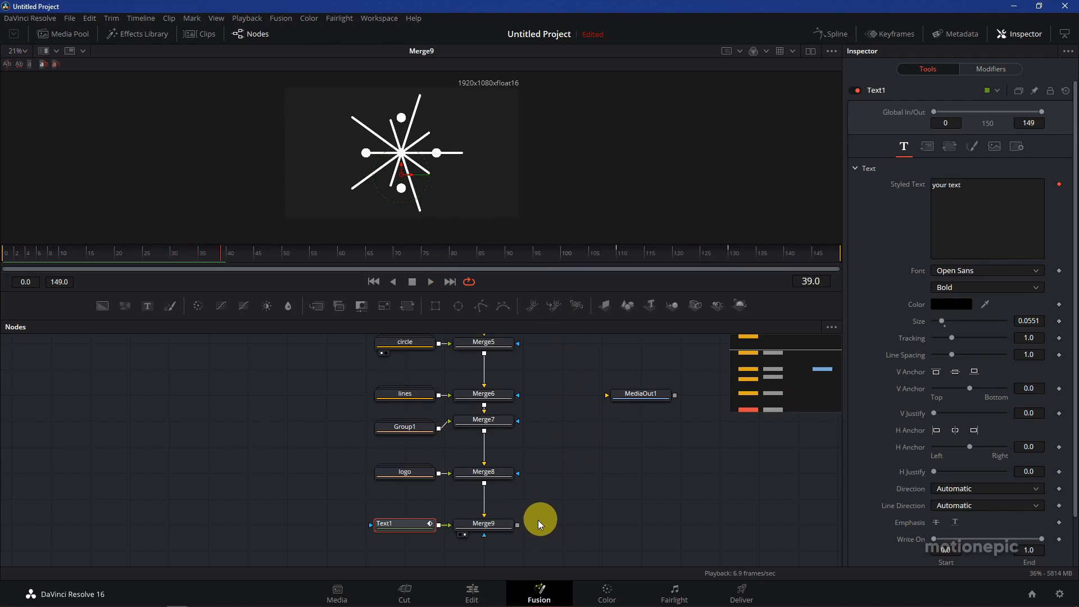
{"action": "left_click_drag", "start_coordinate": [518, 525], "coordinate": [622, 392]}
{"action": "left_click", "coordinate": [611, 501]}
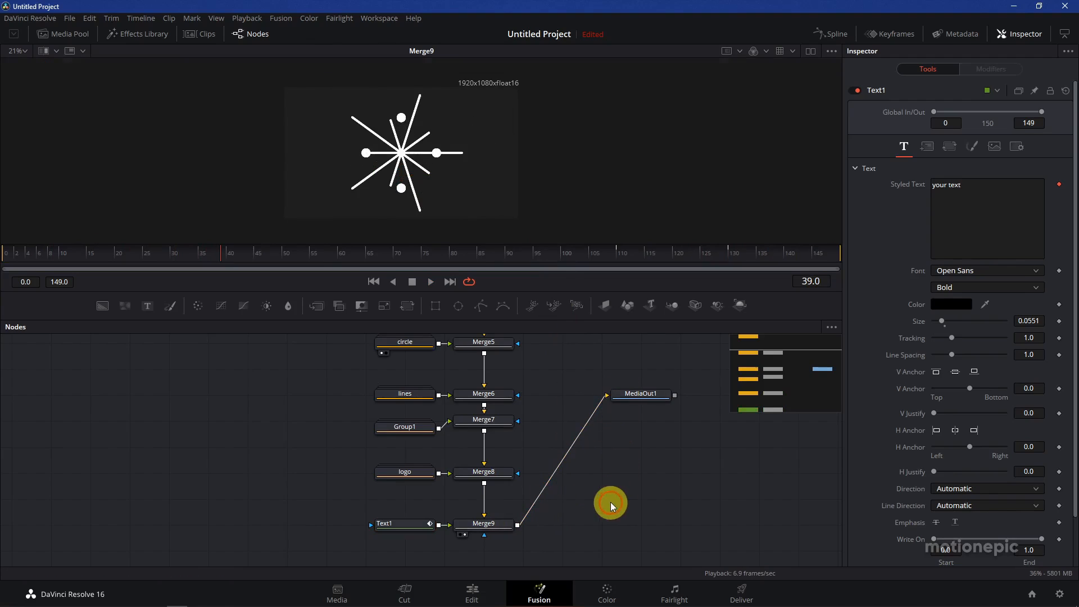
Step: Expand the circle group, enable Motion Blur with quality 3 on Transform1, and turn on Motion Blur in the playback options
{"action": "scroll", "coordinate": [541, 368], "scroll_direction": "up", "scroll_amount": 2}
{"action": "left_click", "coordinate": [416, 380]}
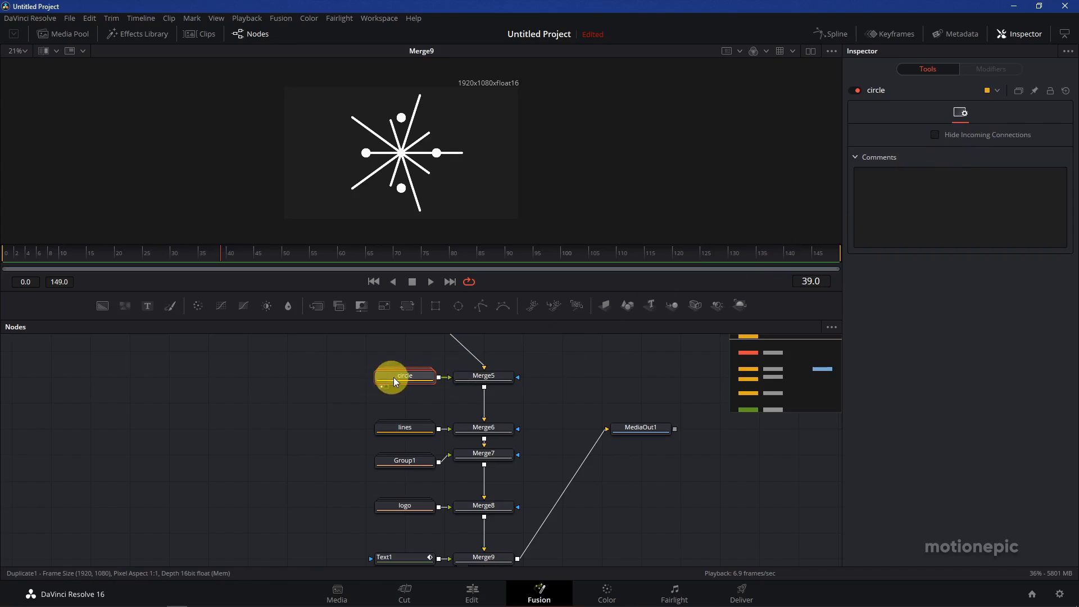
{"action": "double_click", "coordinate": [392, 373]}
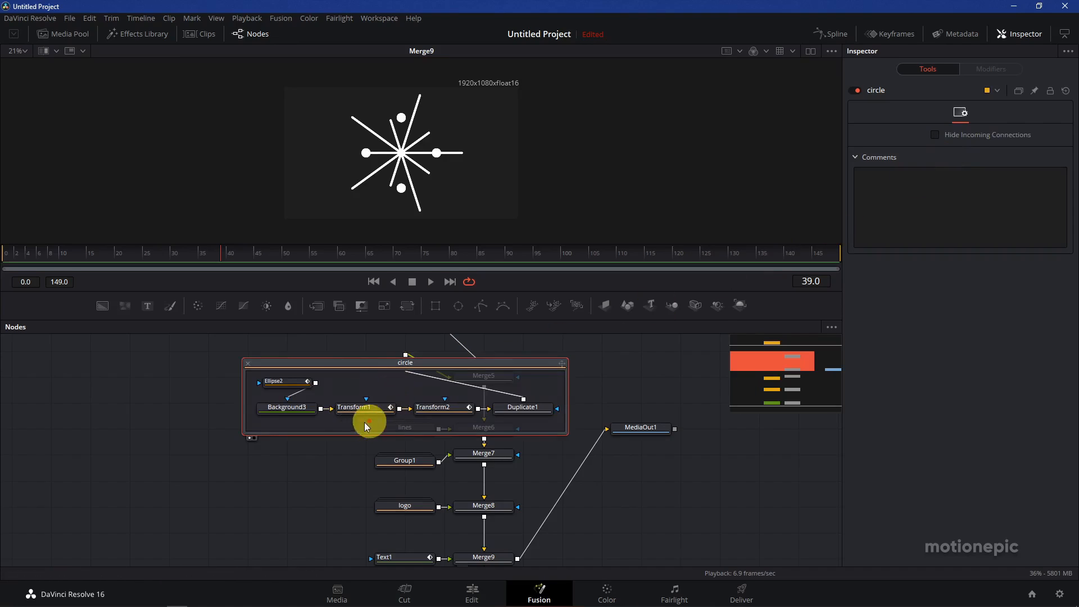
{"action": "left_click", "coordinate": [291, 385]}
{"action": "left_click", "coordinate": [365, 411]}
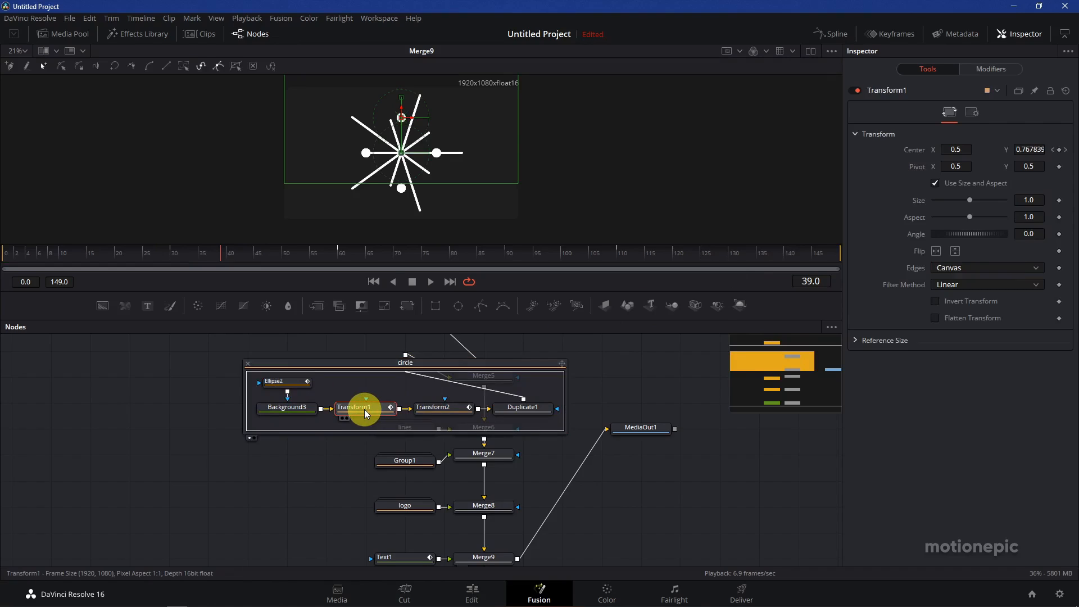
{"action": "left_click", "coordinate": [972, 113]}
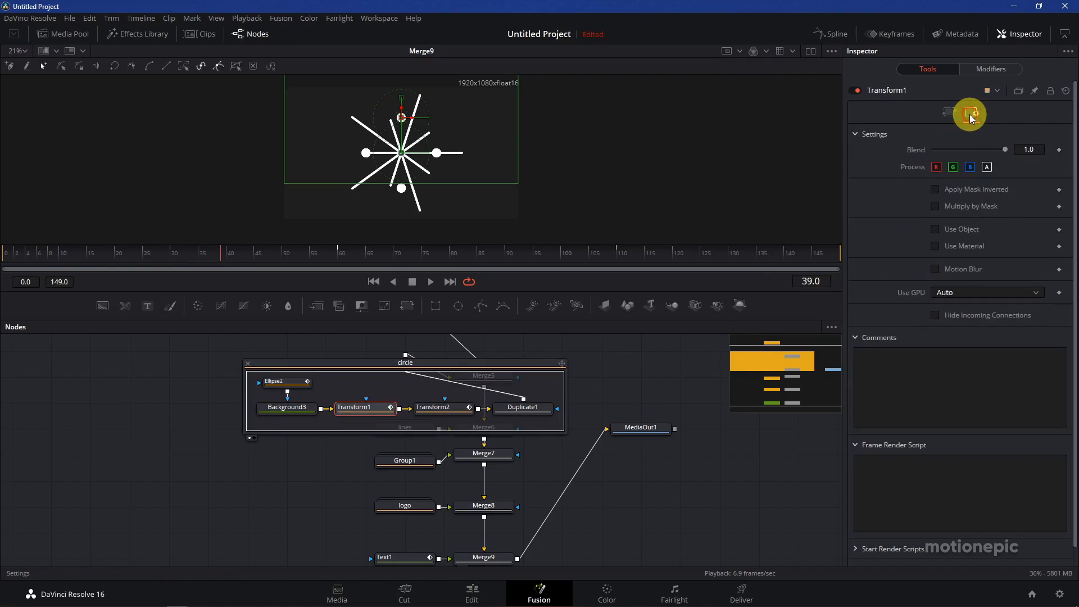
{"action": "left_click", "coordinate": [936, 268]}
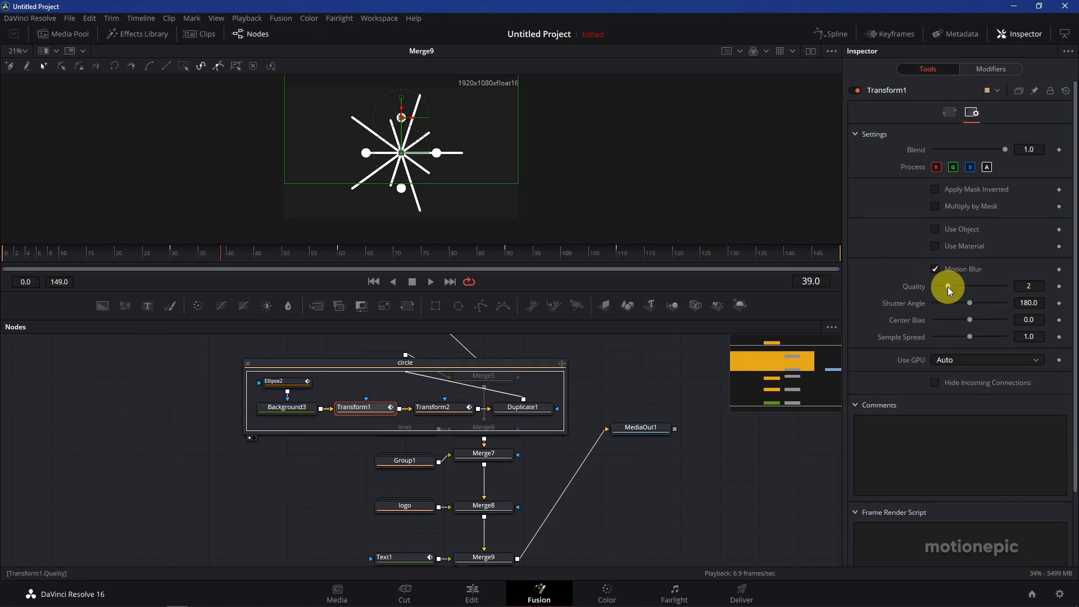
{"action": "left_click_drag", "start_coordinate": [948, 286], "coordinate": [953, 287]}
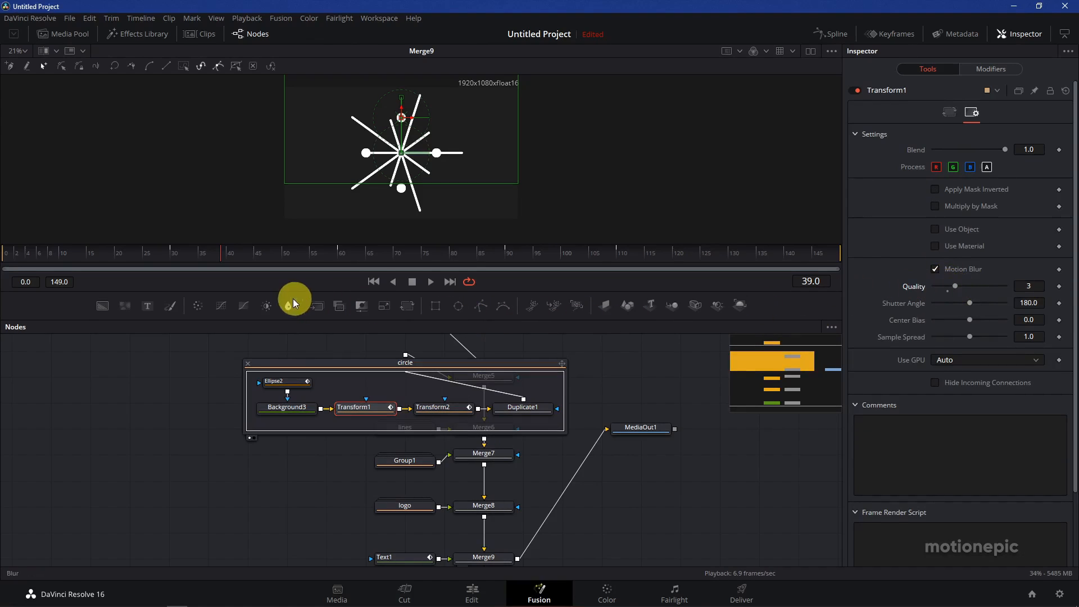
{"action": "right_click", "coordinate": [517, 287]}
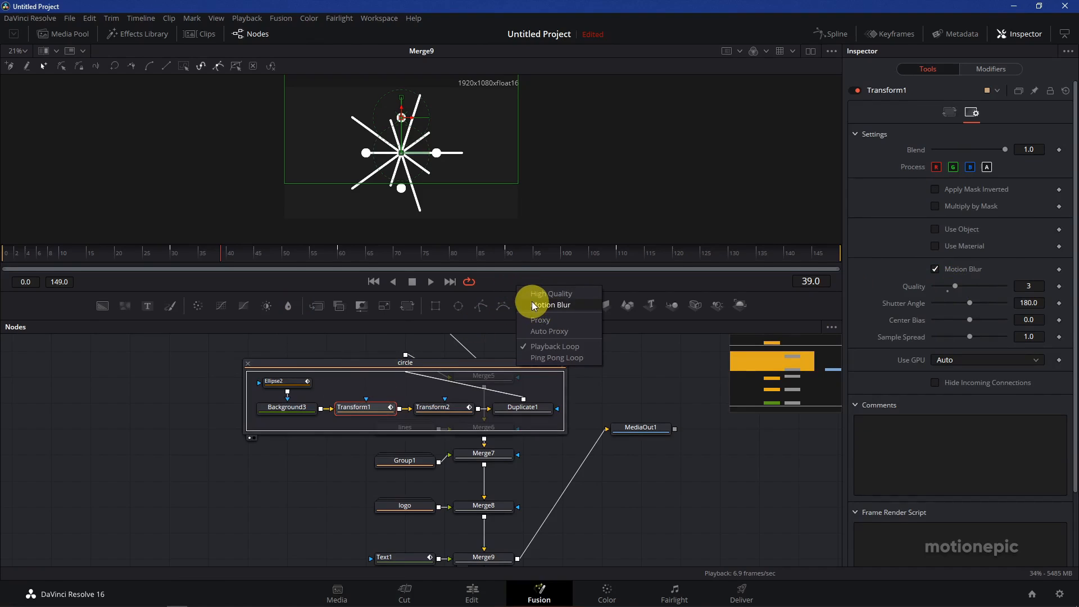
{"action": "left_click", "coordinate": [535, 305]}
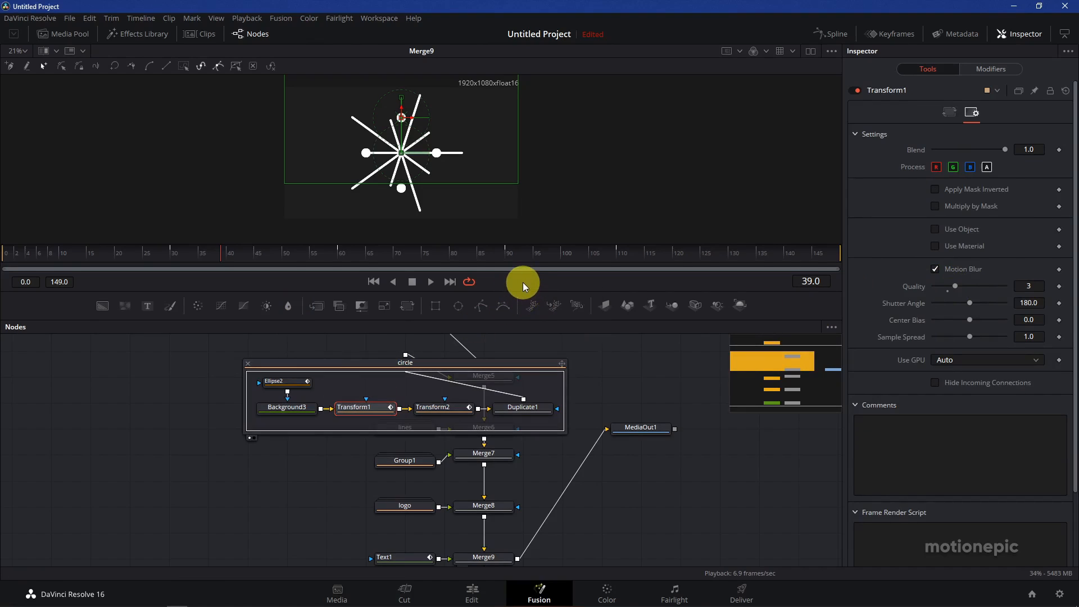
Step: Enable Motion Blur on the circle group's Transform2 and Ellipse2 nodes
{"action": "left_click", "coordinate": [431, 410]}
{"action": "left_click", "coordinate": [970, 119]}
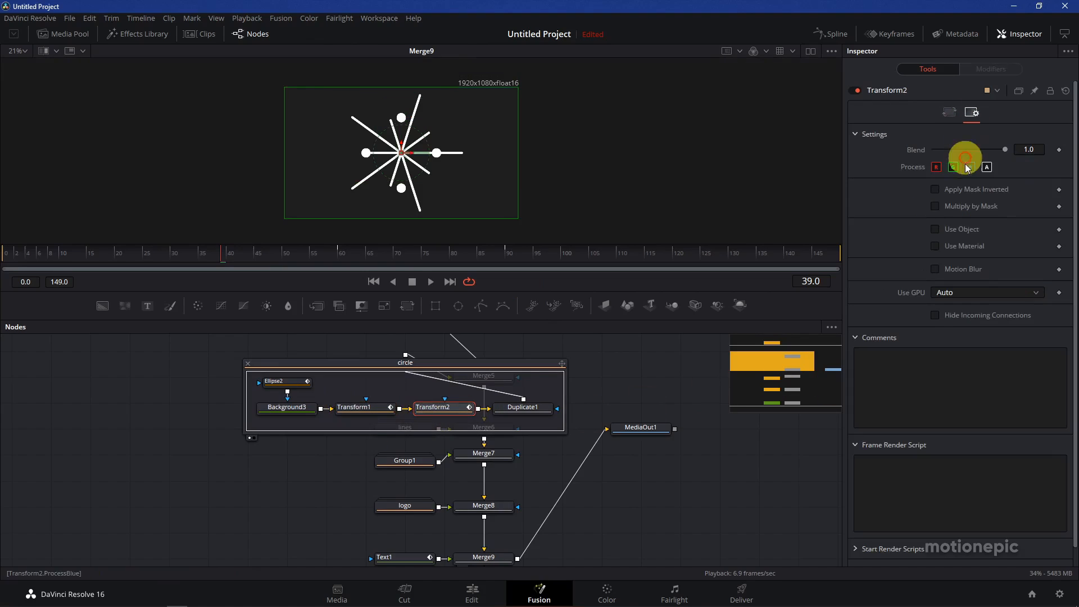
{"action": "left_click", "coordinate": [959, 268]}
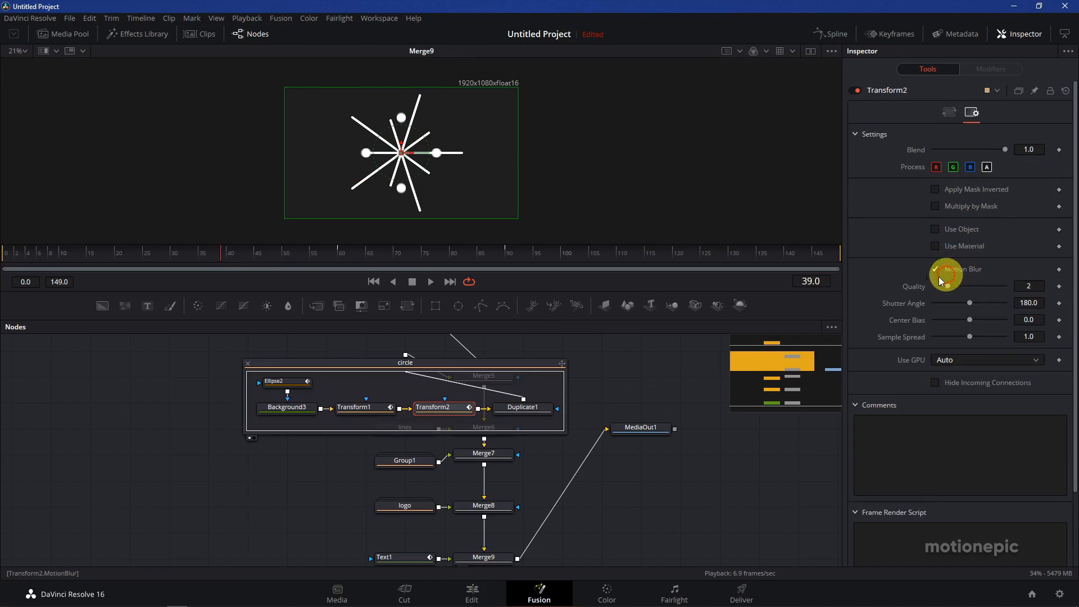
{"action": "left_click", "coordinate": [304, 384]}
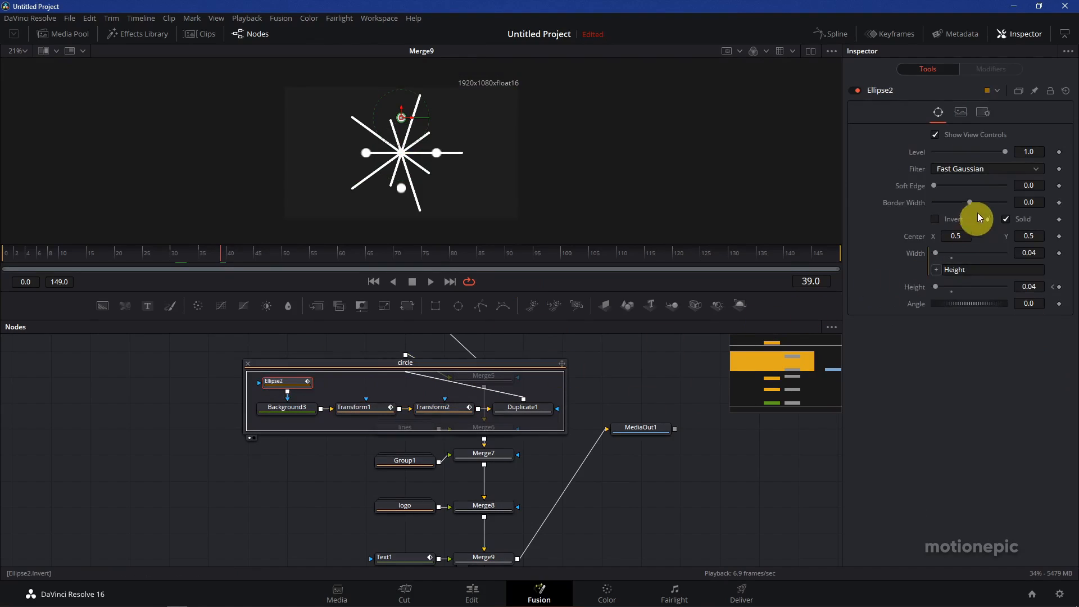
{"action": "left_click", "coordinate": [983, 112]}
{"action": "left_click", "coordinate": [954, 151]}
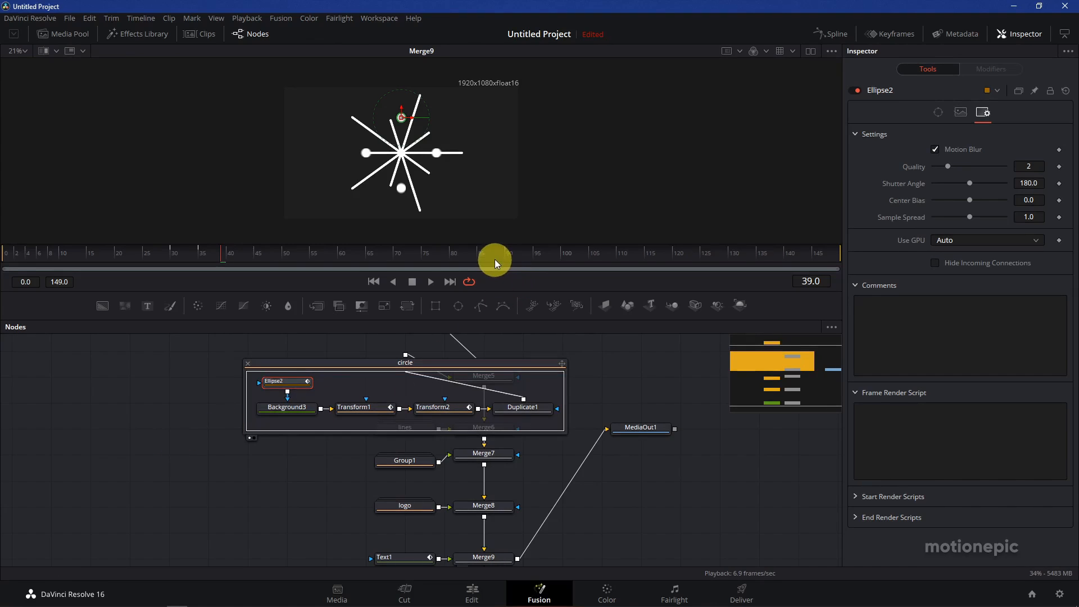
Step: Enlarge the viewer area and fit the image to it to inspect the blur on the circles
{"action": "left_click_drag", "start_coordinate": [499, 289], "coordinate": [493, 389]}
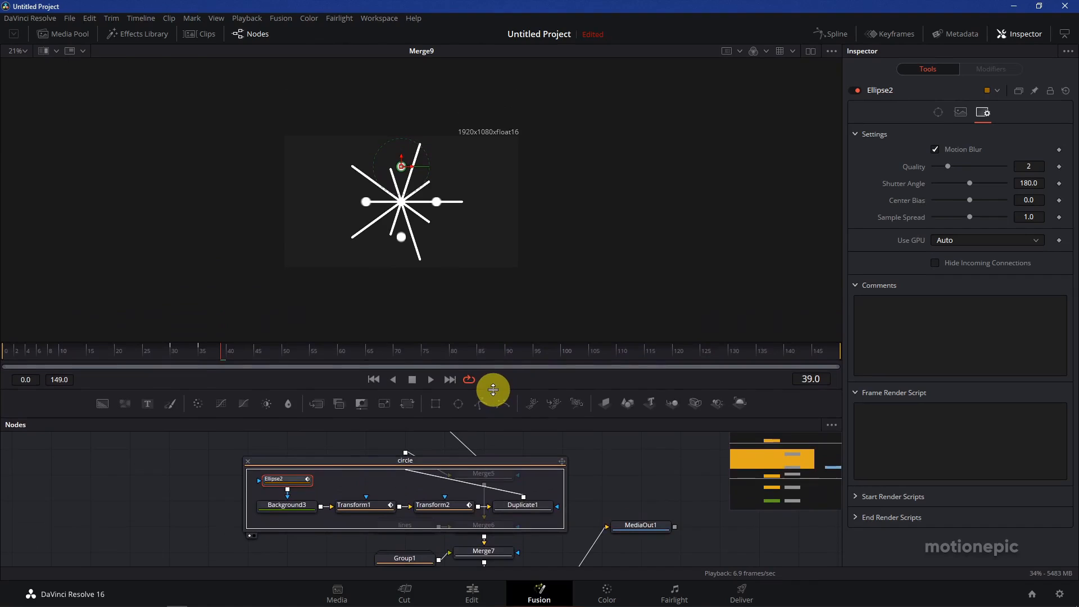
{"action": "left_click", "coordinate": [19, 67]}
{"action": "left_click", "coordinate": [19, 68]}
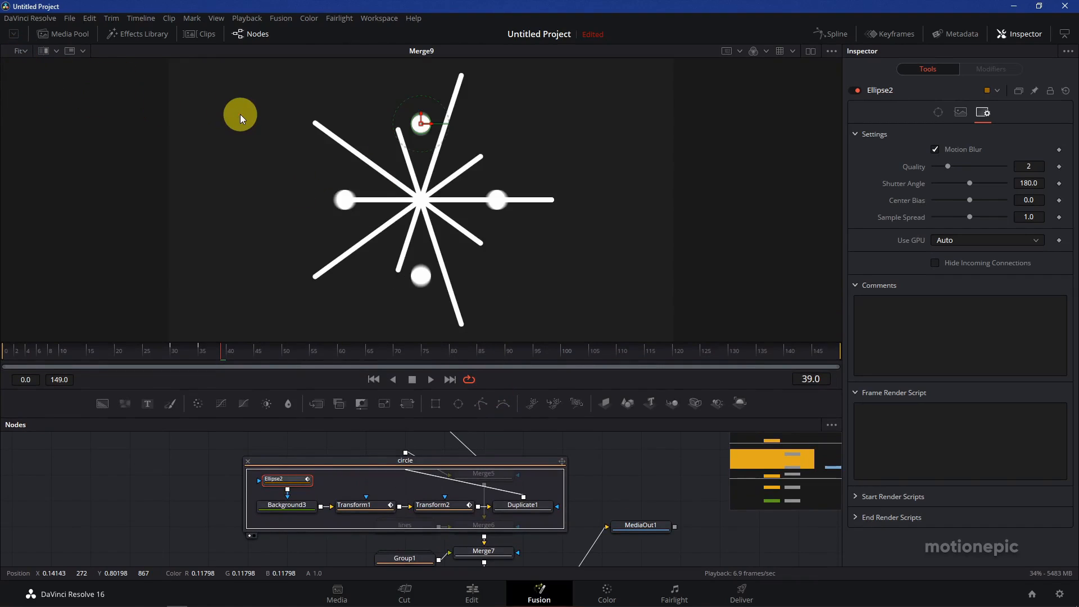